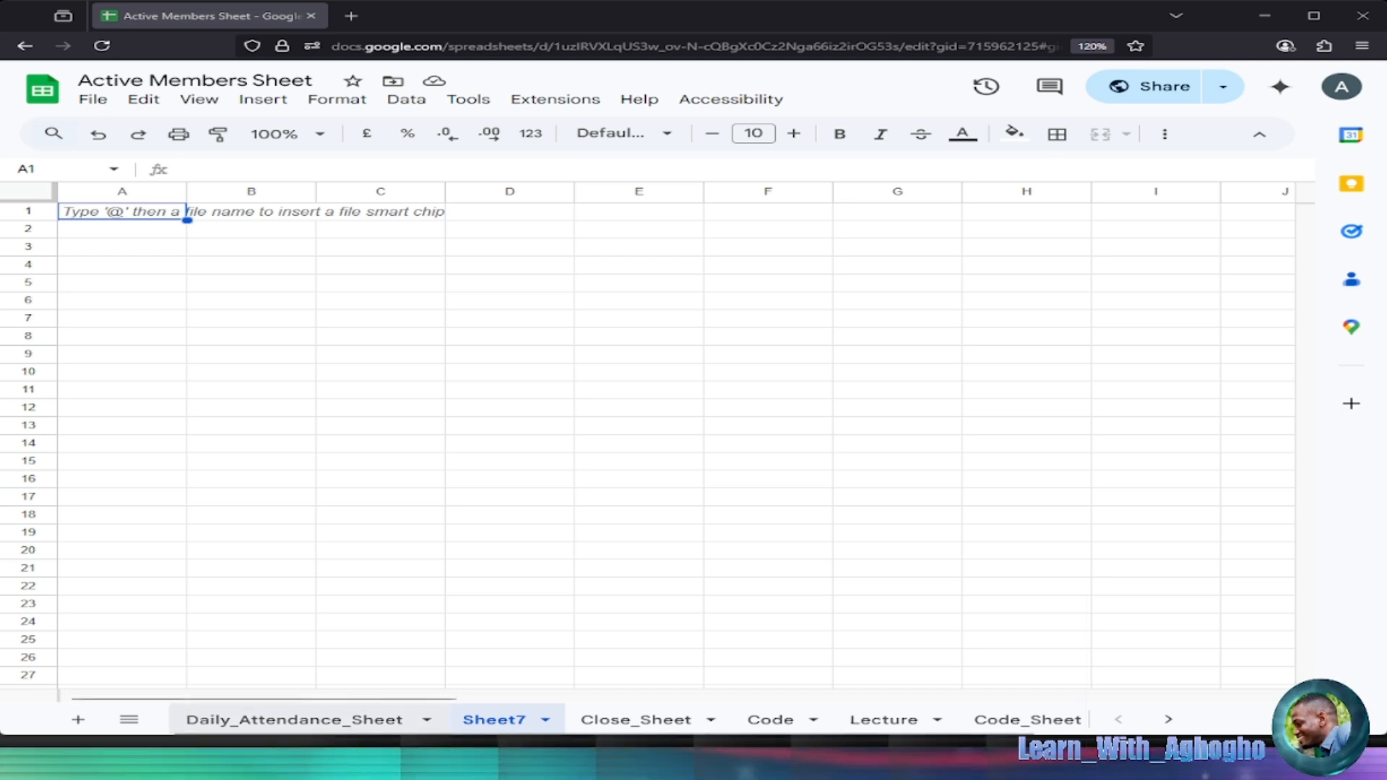
# Review the attendance tables on the Daily_Attendance_Sheet and Lecture sheets, from the serial numbers through to the remarks.
pyautogui.click(295, 720)
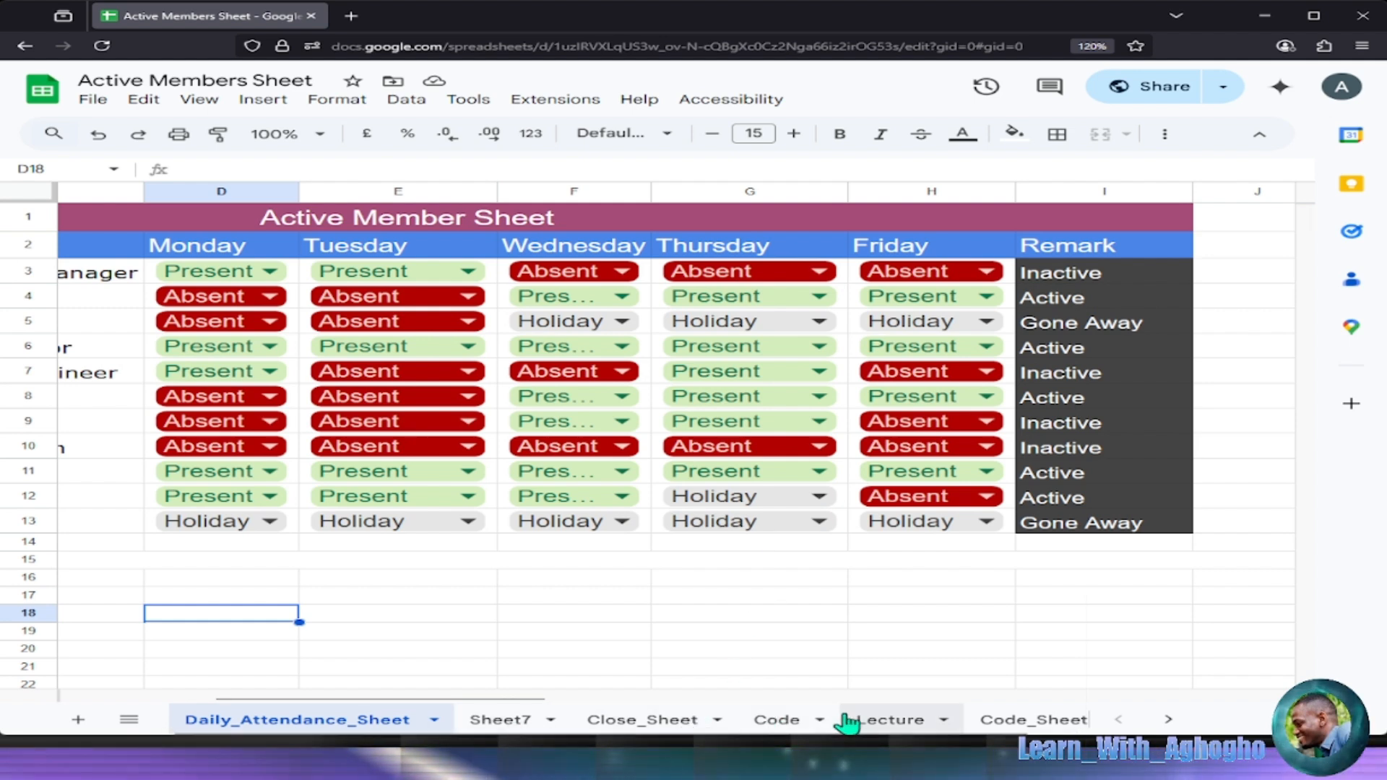
pyautogui.click(911, 725)
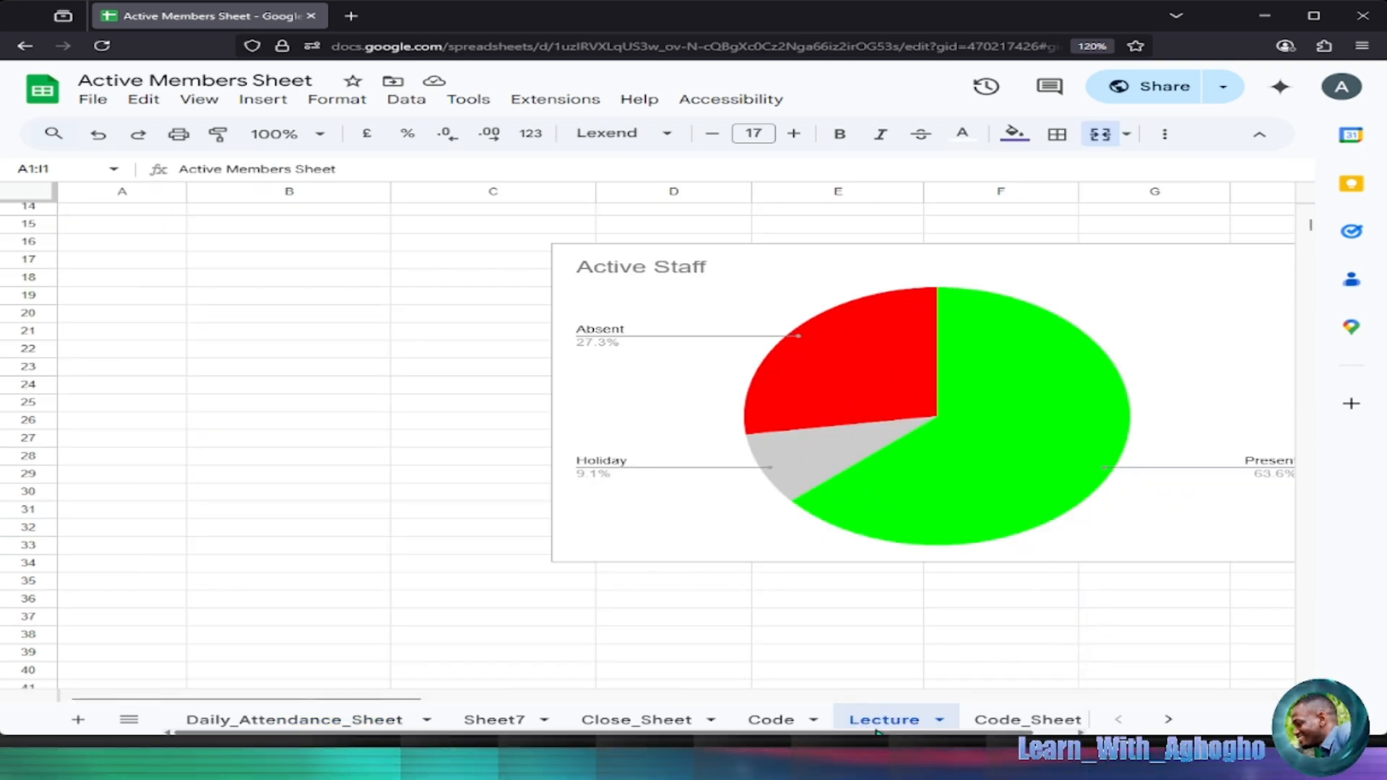
pyautogui.scroll(5, 851, 662)
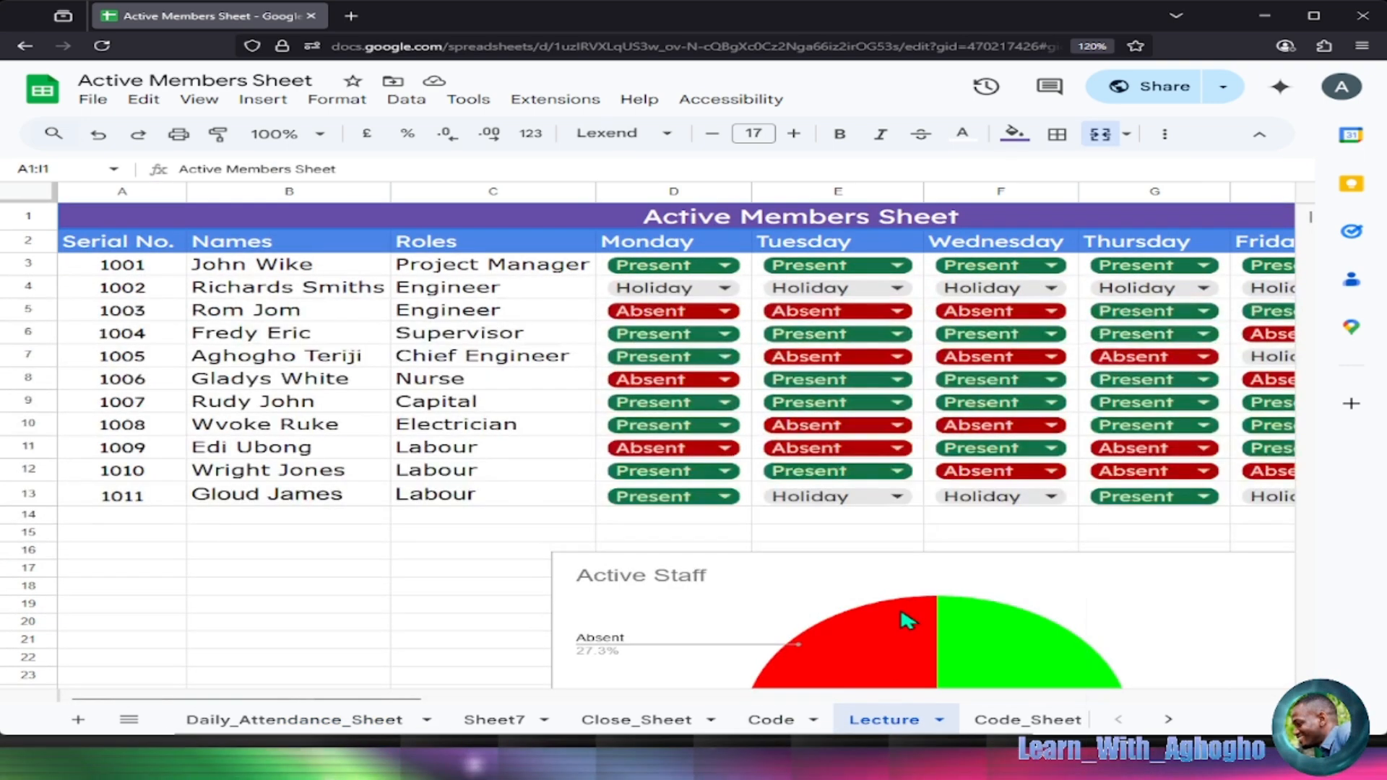
pyautogui.click(303, 720)
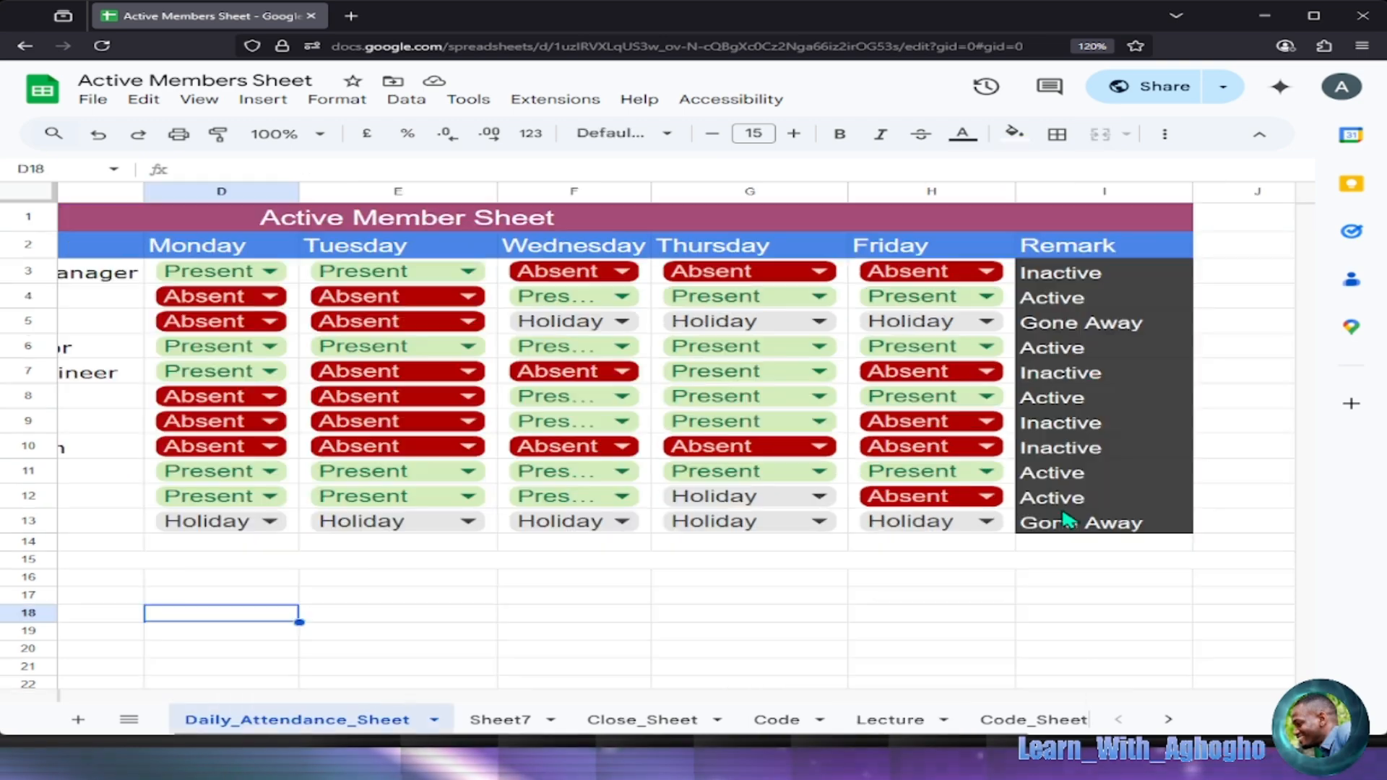
pyautogui.scroll(-3, 687, 498)
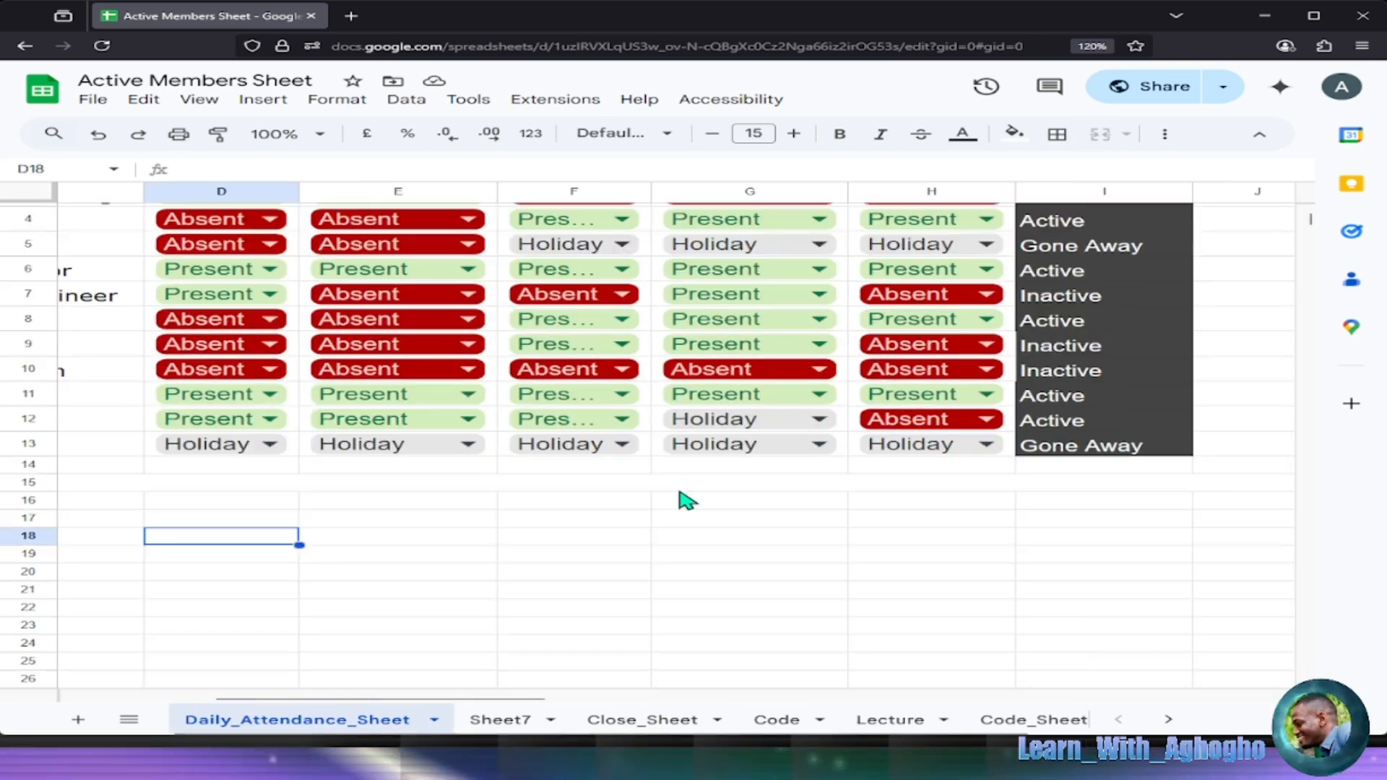
pyautogui.scroll(3, 687, 498)
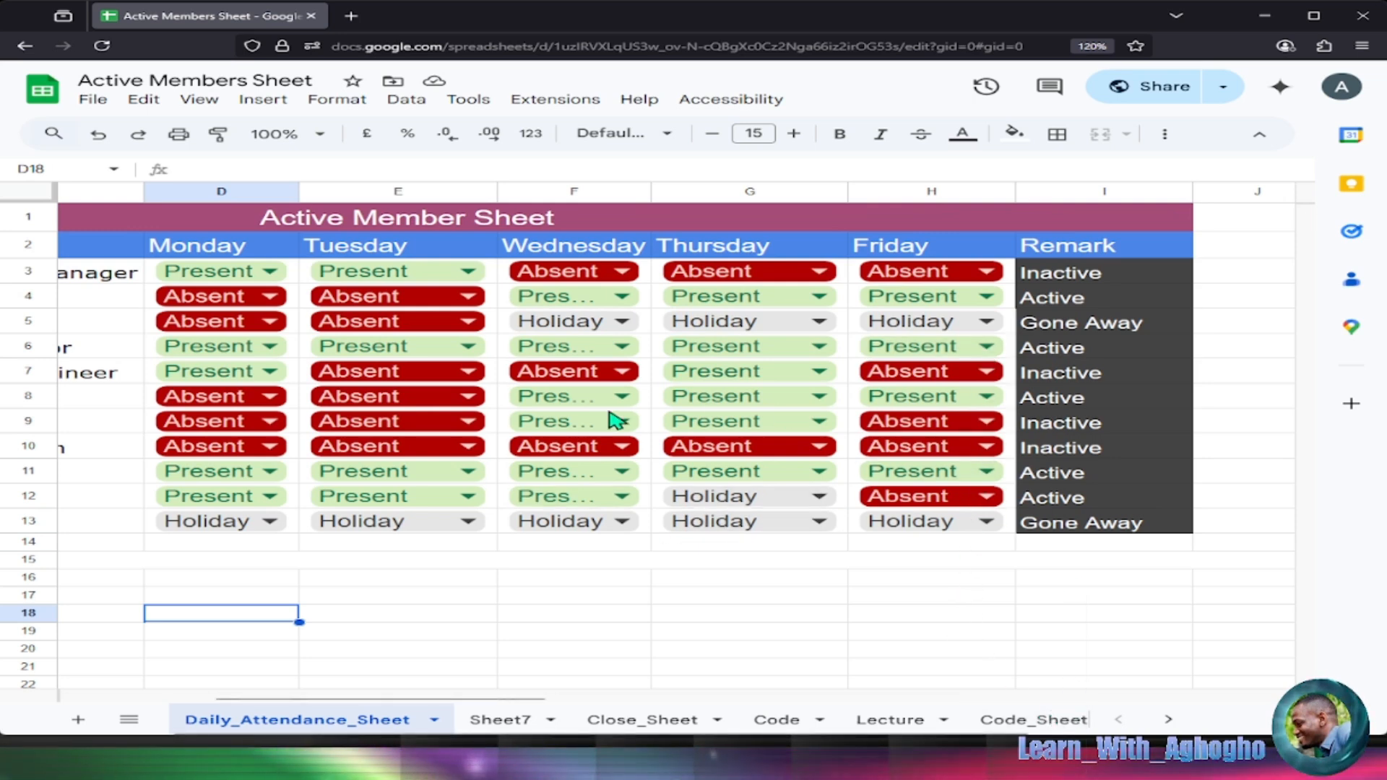
pyautogui.moveTo(377, 698); pyautogui.dragTo(196, 697)
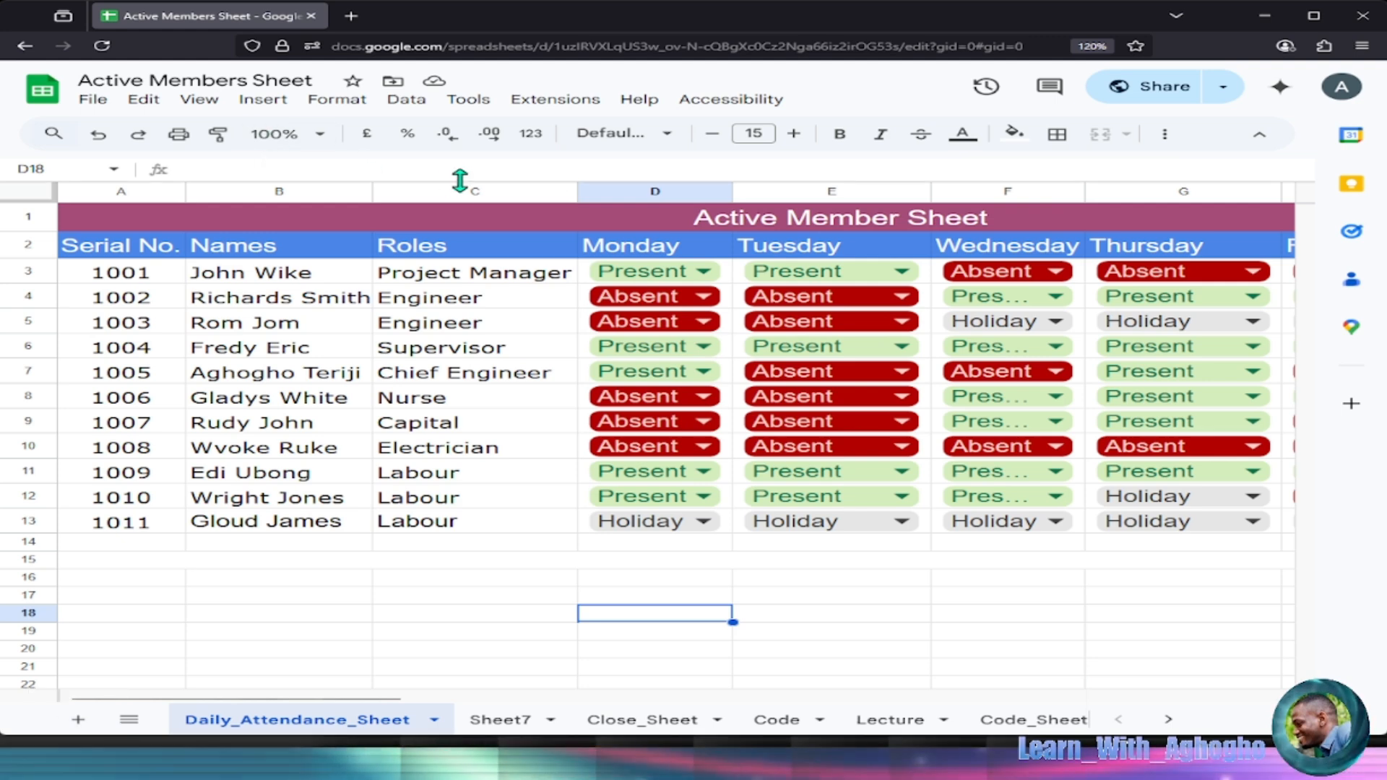
pyautogui.click(90, 103)
pyautogui.moveTo(155, 132)
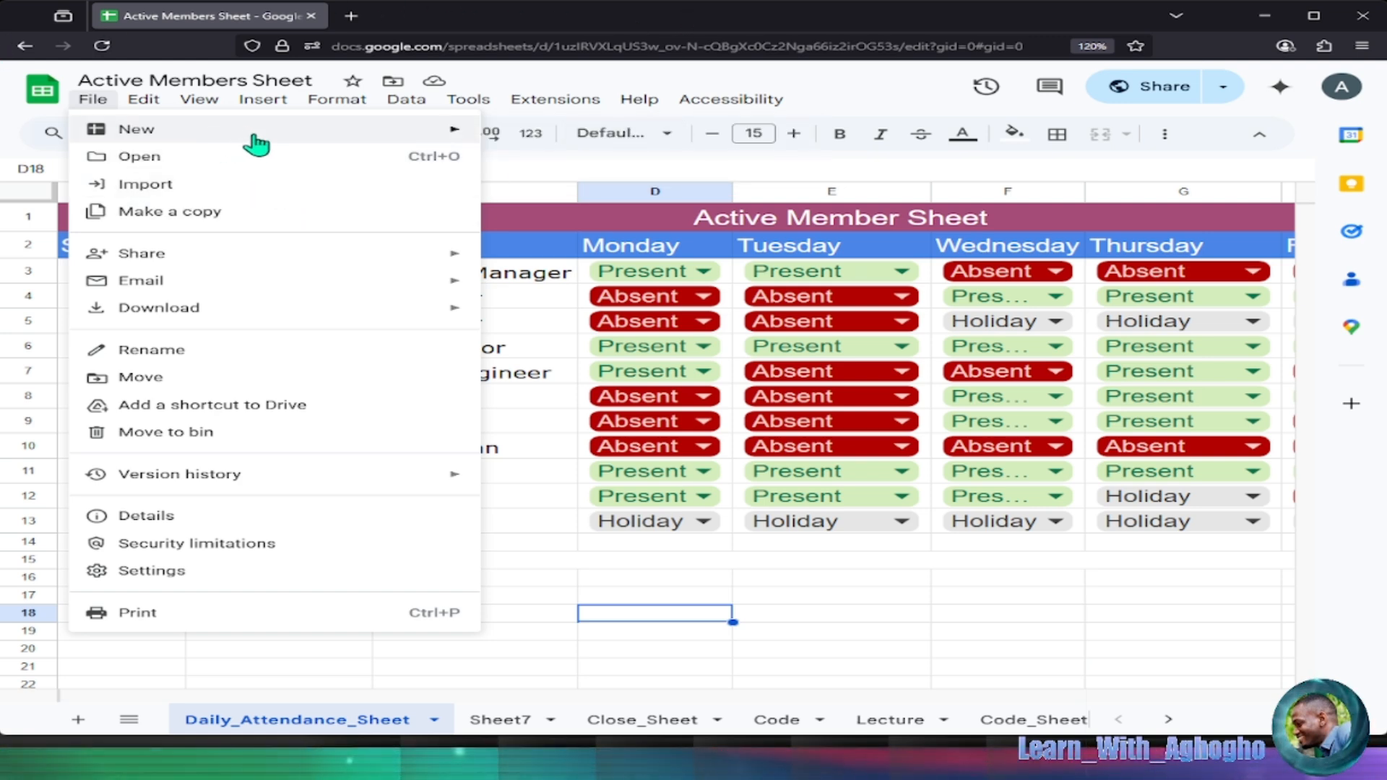
pyautogui.moveTo(371, 131)
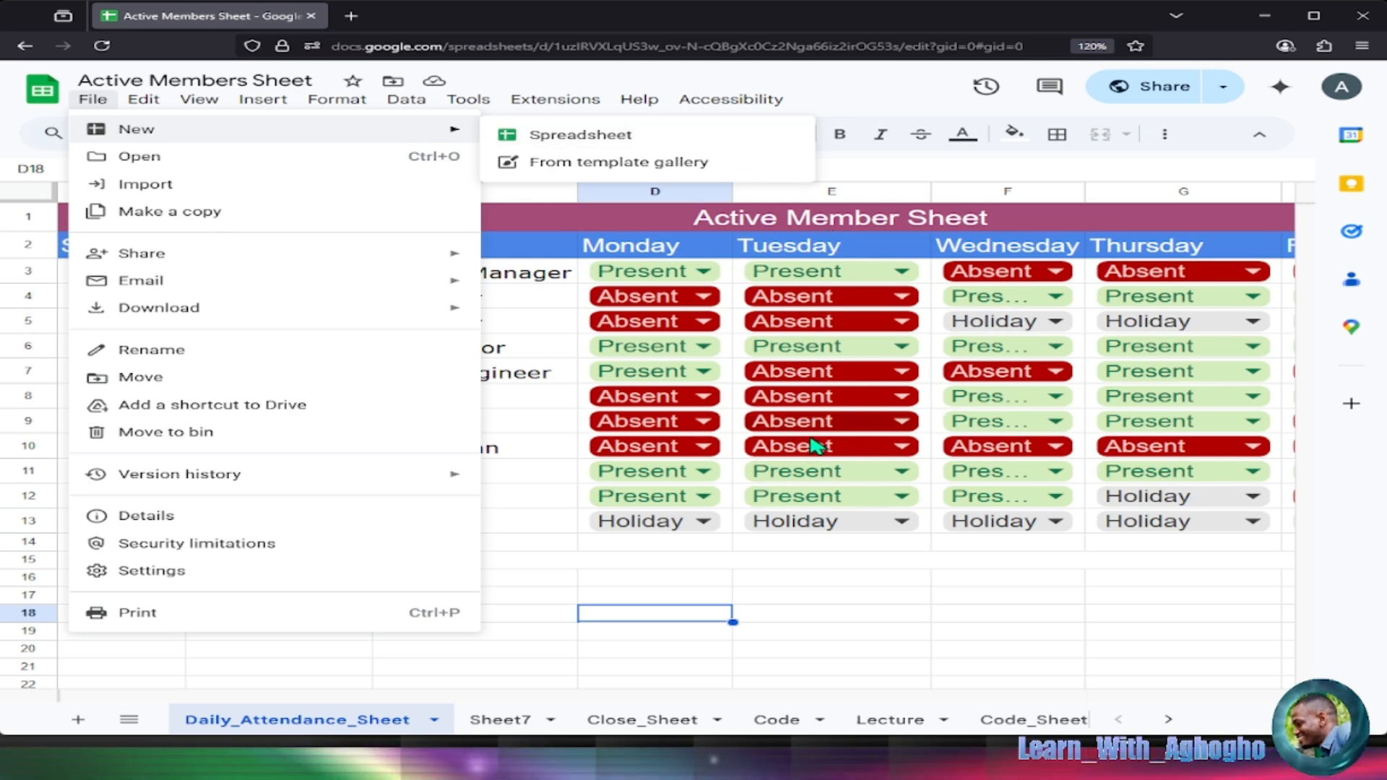
pyautogui.click(939, 631)
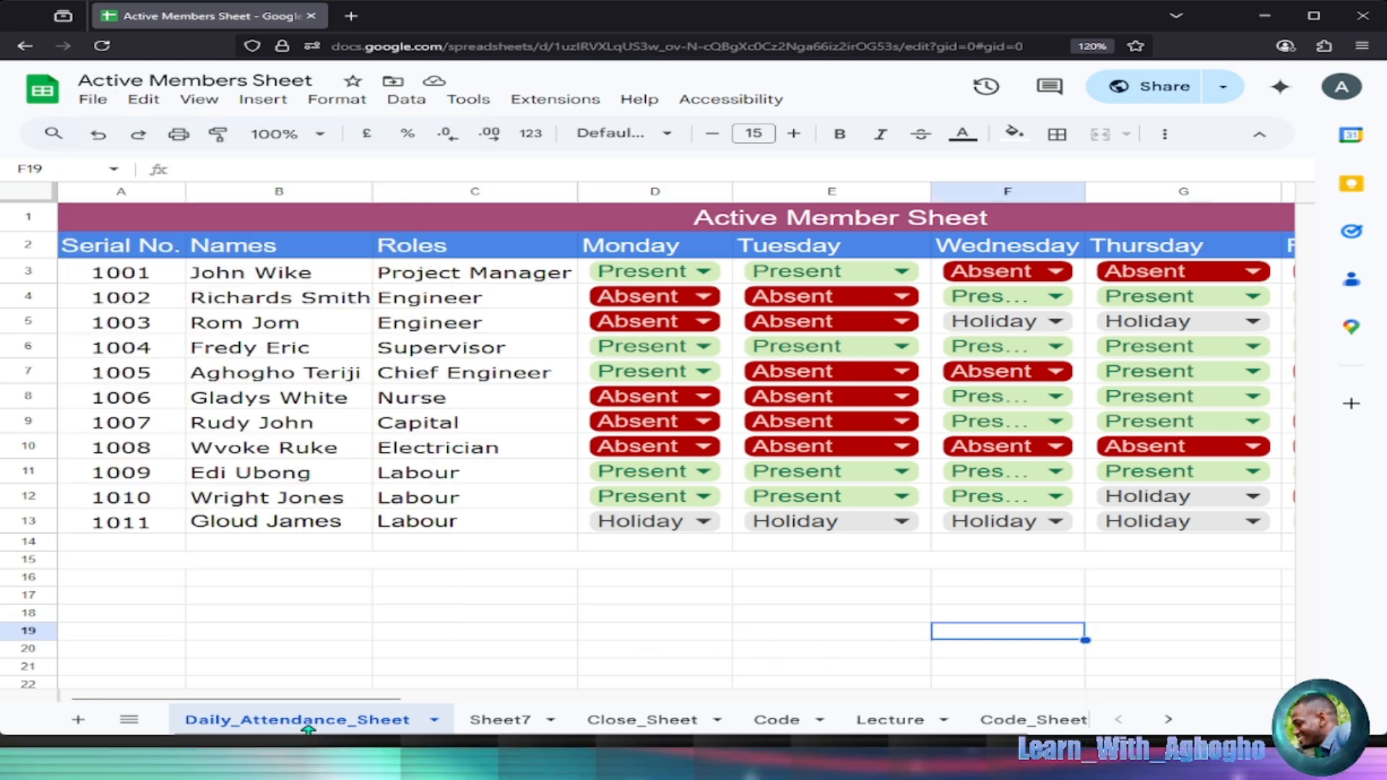
# Add a new blank sheet to the workbook directly after Daily_Attendance_Sheet.
pyautogui.click(77, 721)
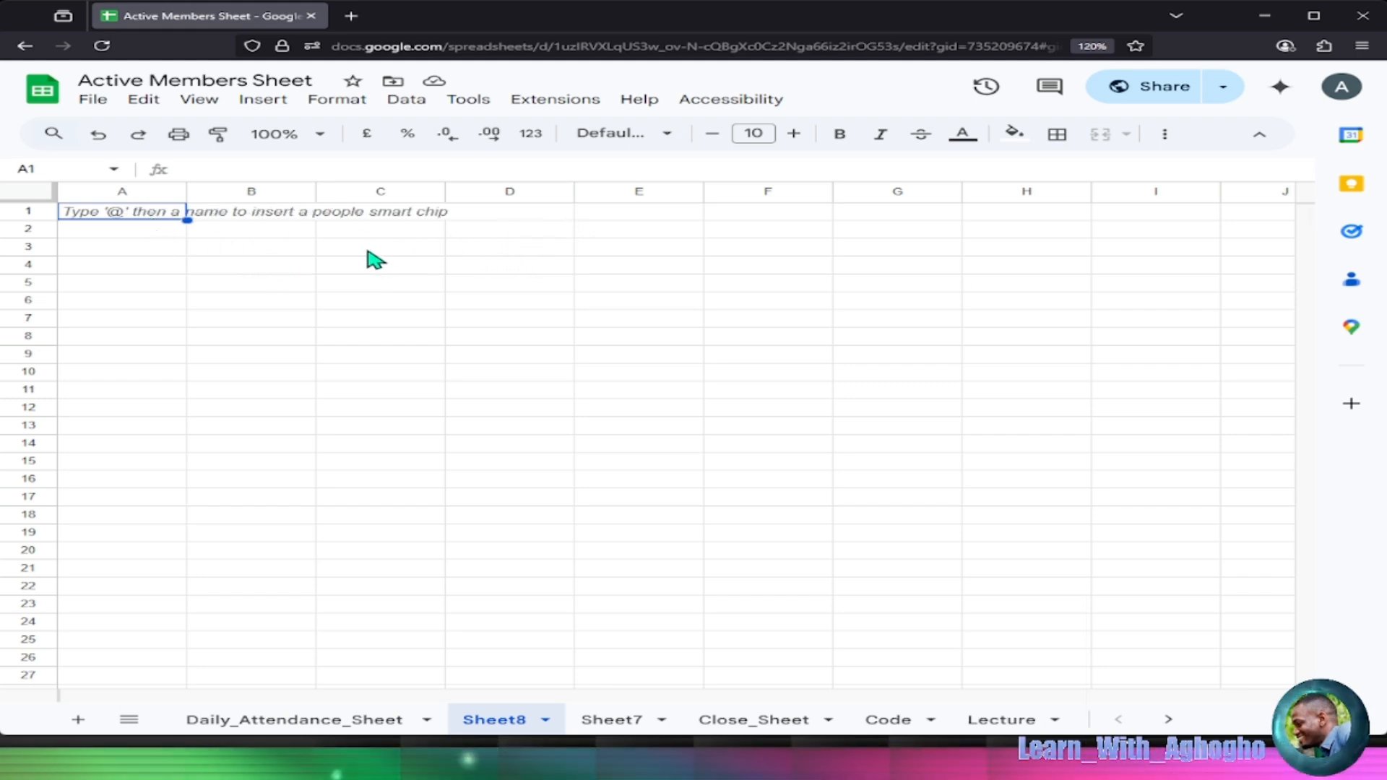
# Enter the column headers Serial No. in A2 and Name in B2 of the new sheet.
pyautogui.click(167, 233)
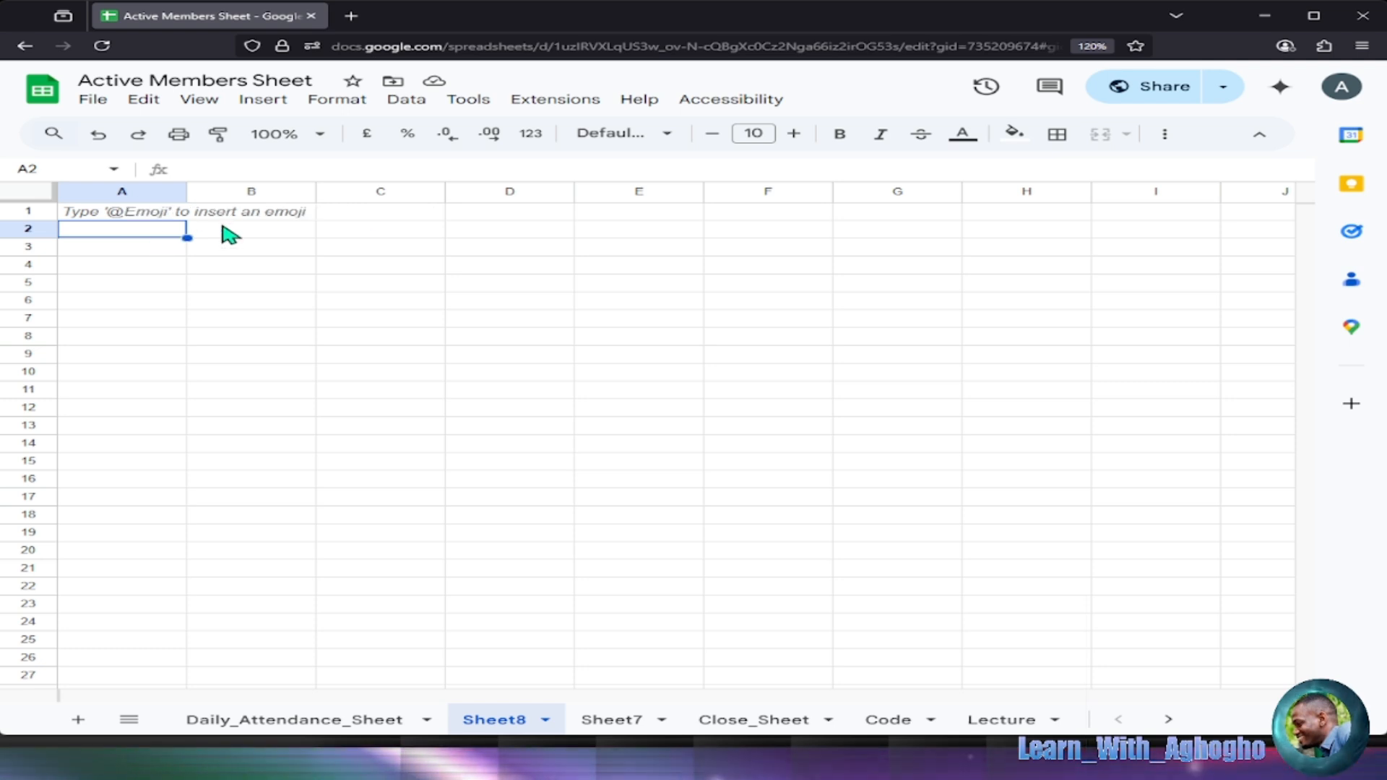
pyautogui.write('S')
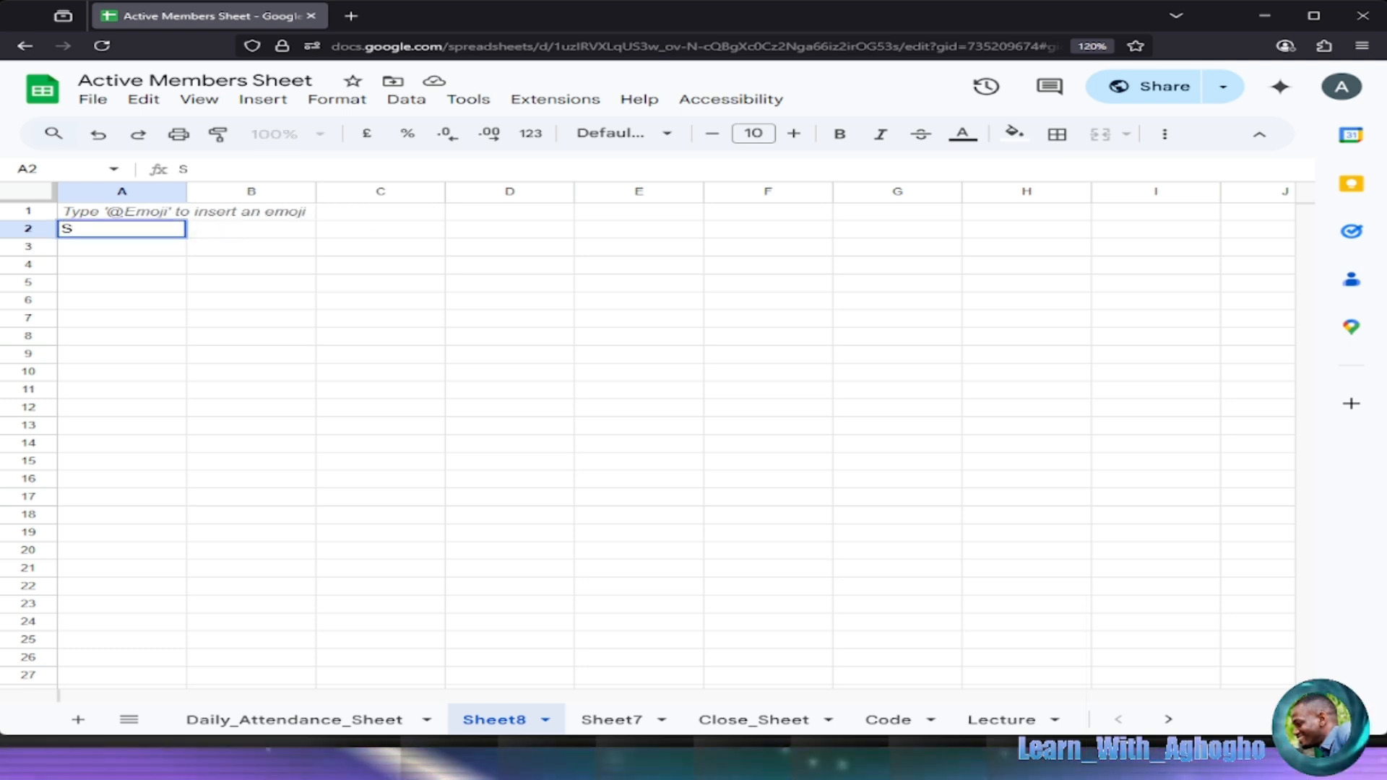
pyautogui.write('erial No')
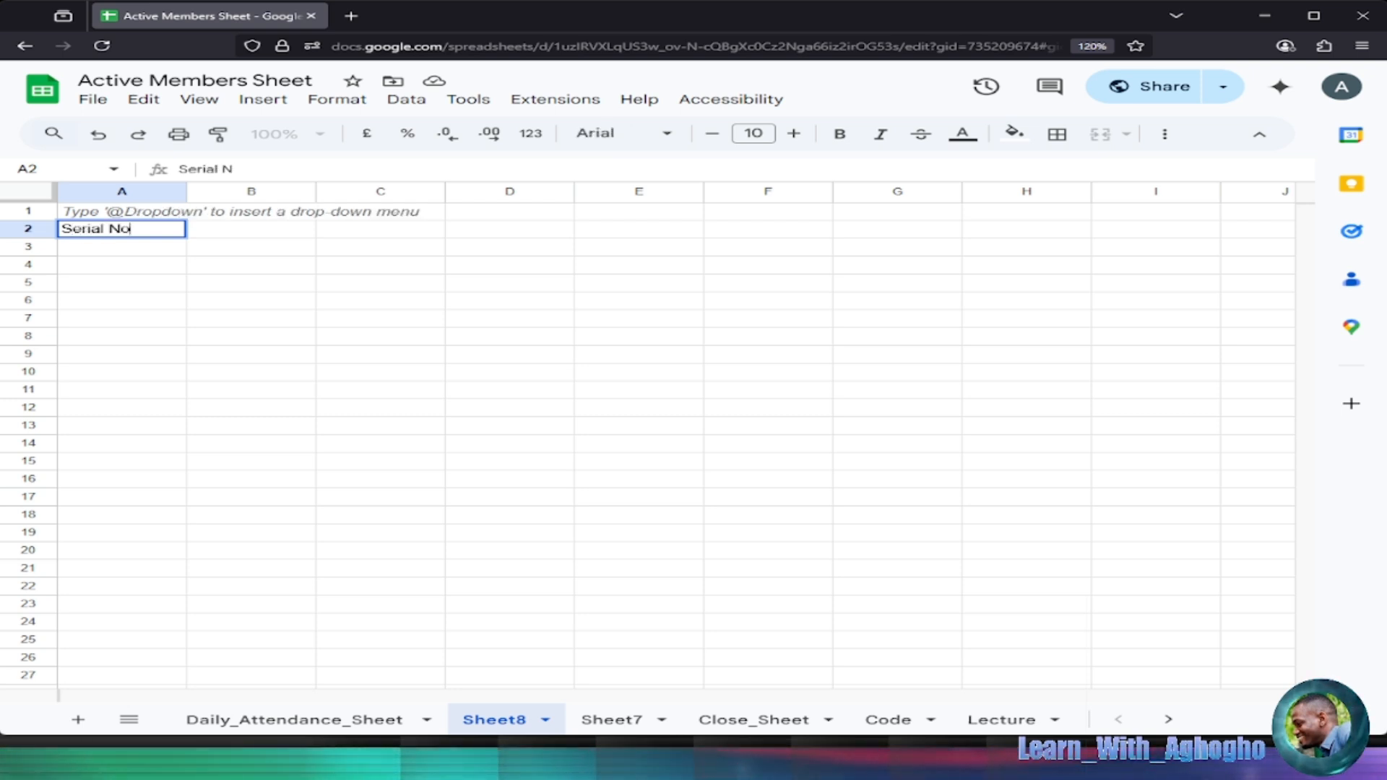
pyautogui.write('.')
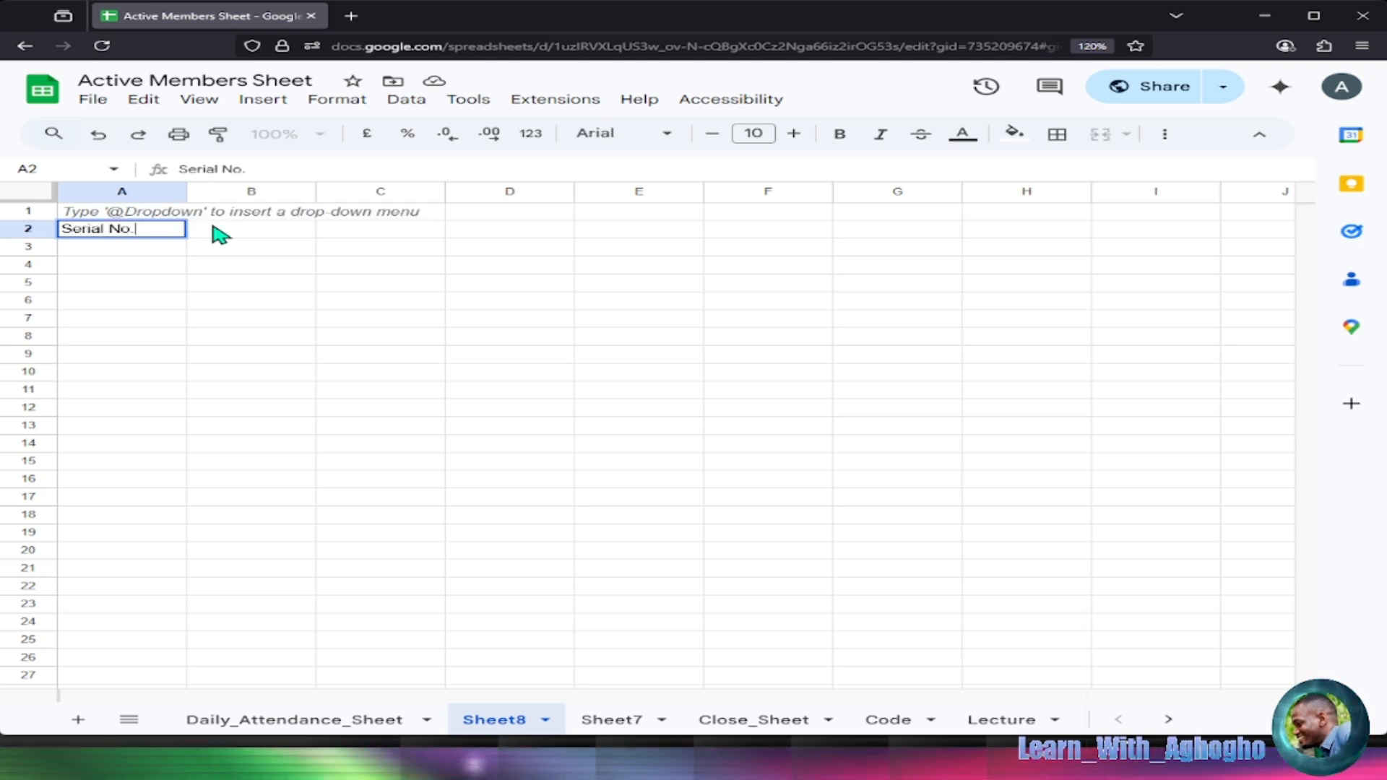
pyautogui.click(267, 238)
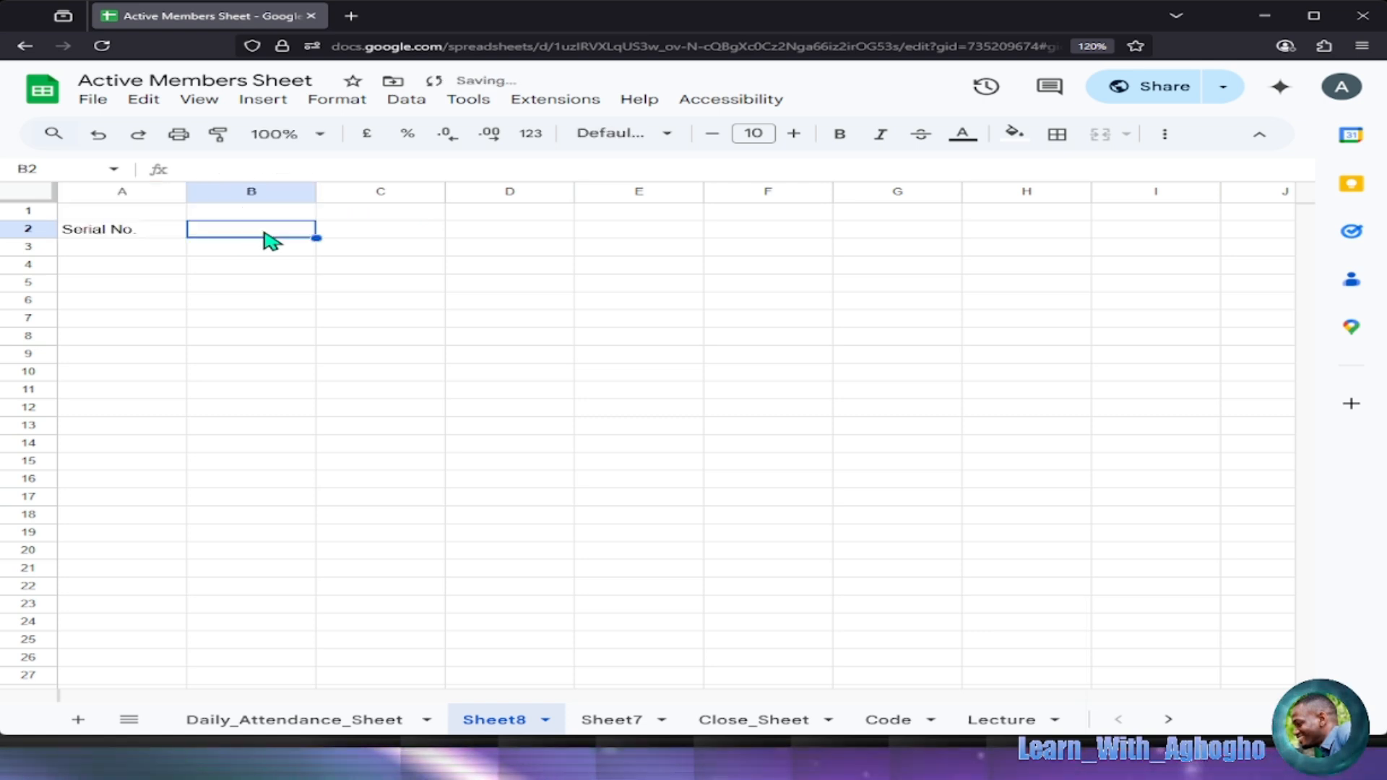
pyautogui.write('Na')
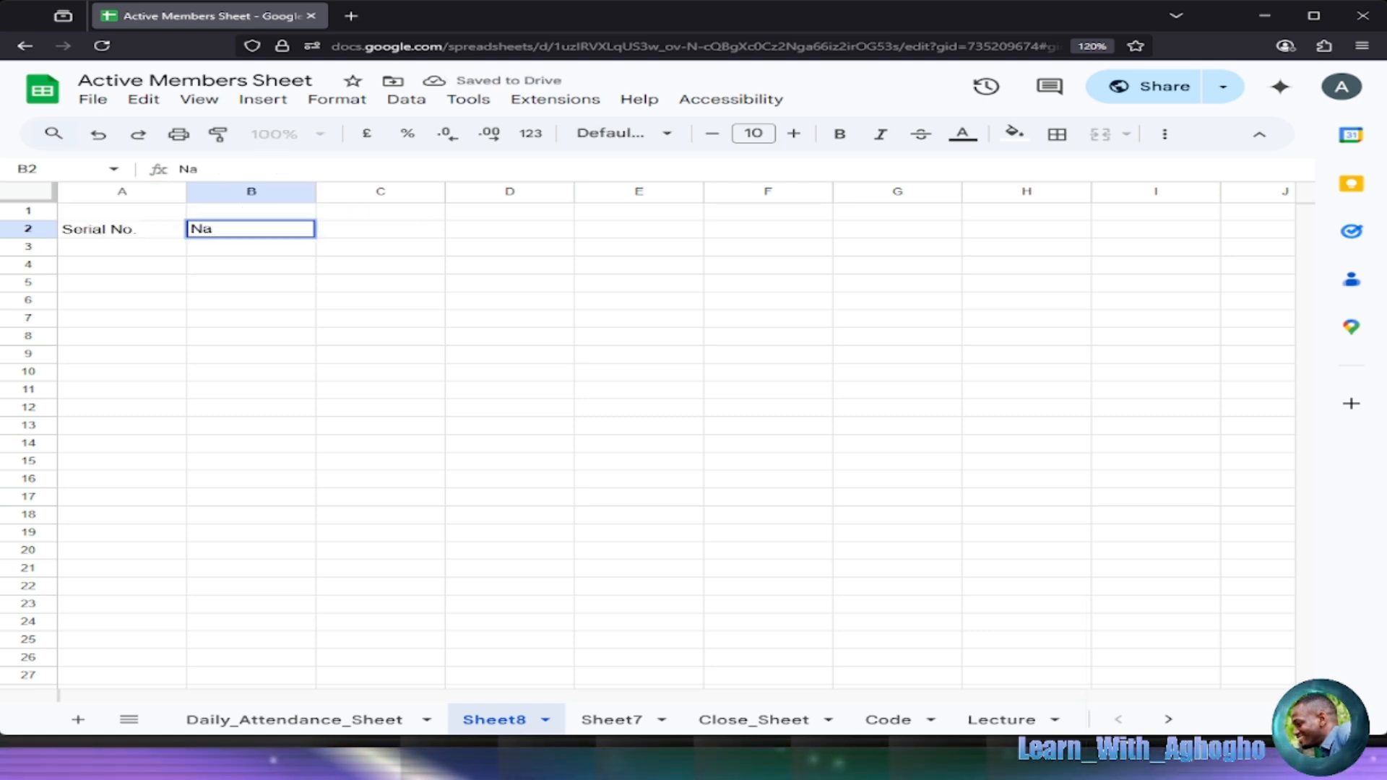
pyautogui.write('me')
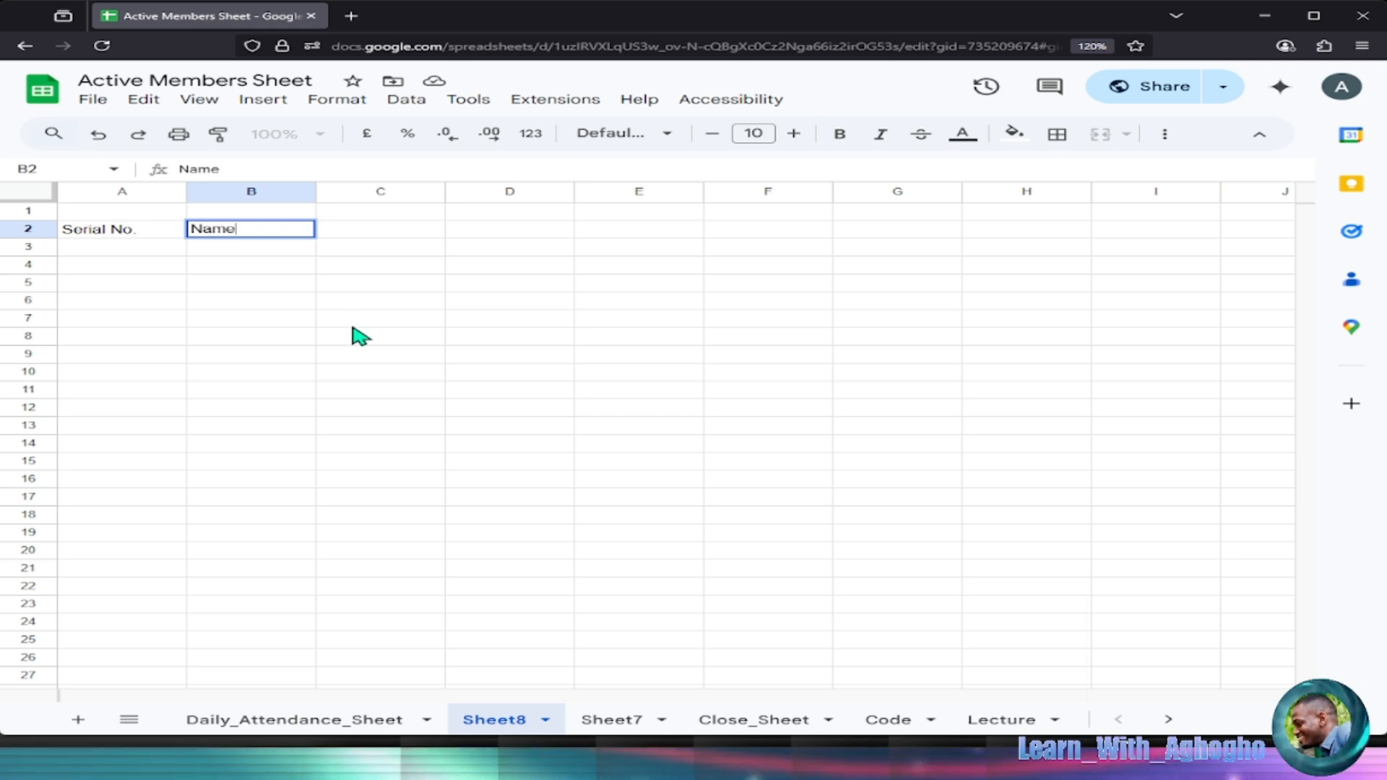
pyautogui.click(348, 325)
pyautogui.click(255, 209)
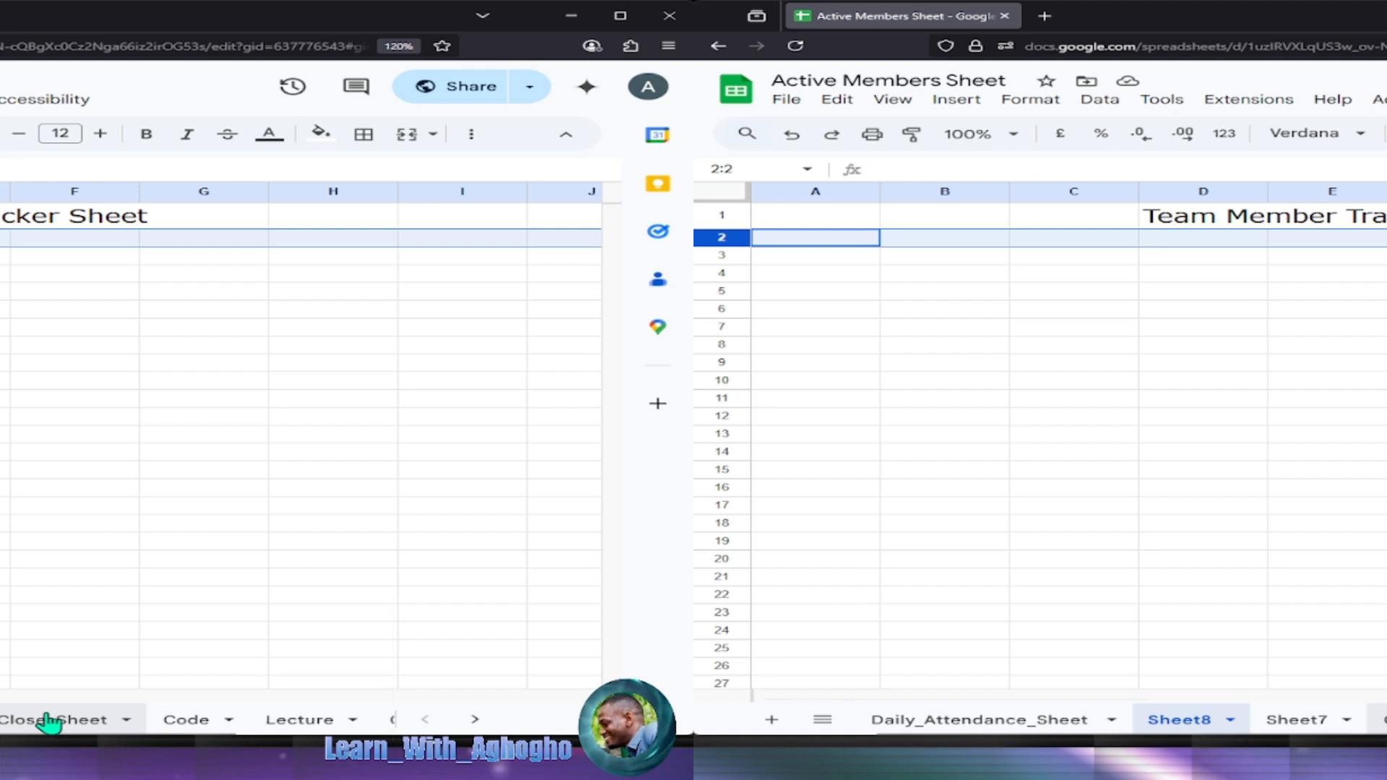
# Copy the header row A2:I2 from Close_Sheet into row 2 of Sheet8 and widen column F to fit Wednesday.
pyautogui.click(47, 721)
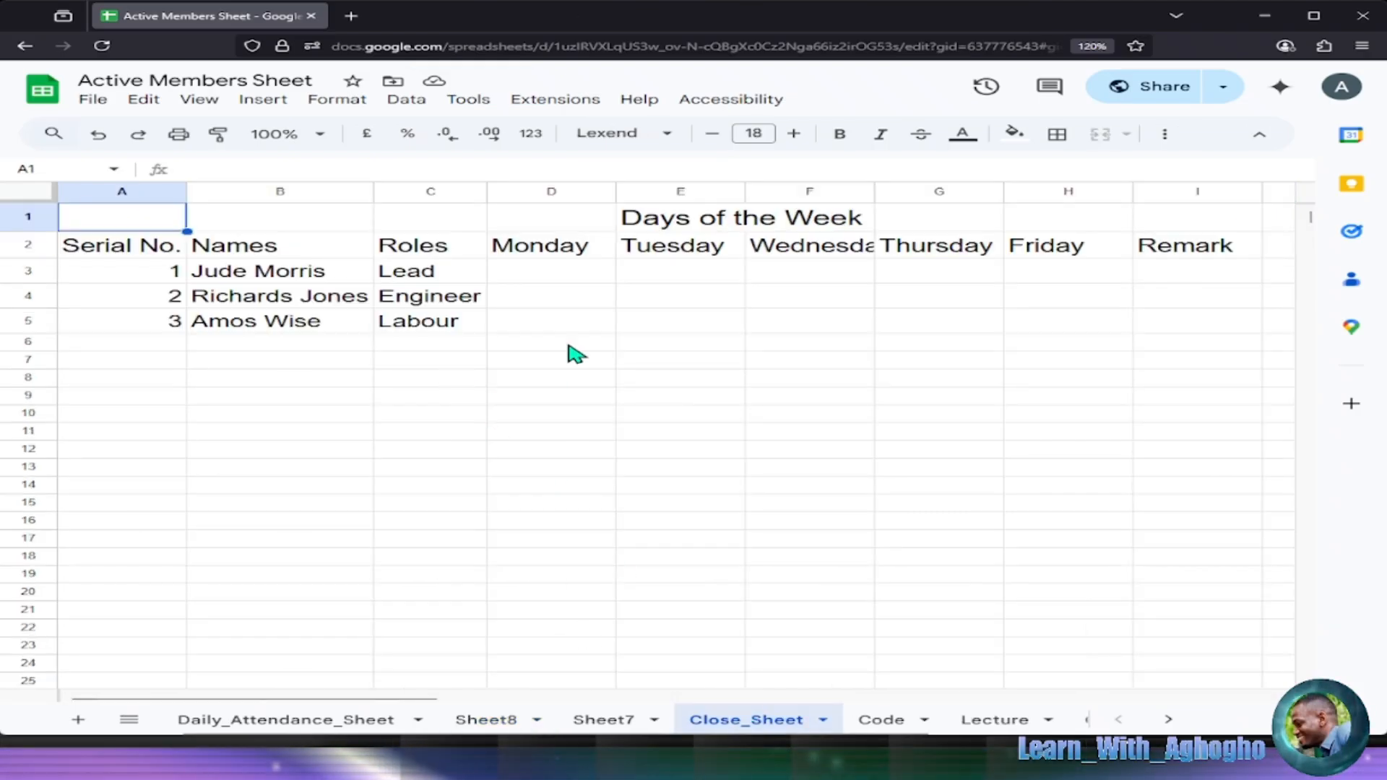
pyautogui.moveTo(109, 254); pyautogui.dragTo(1208, 254)
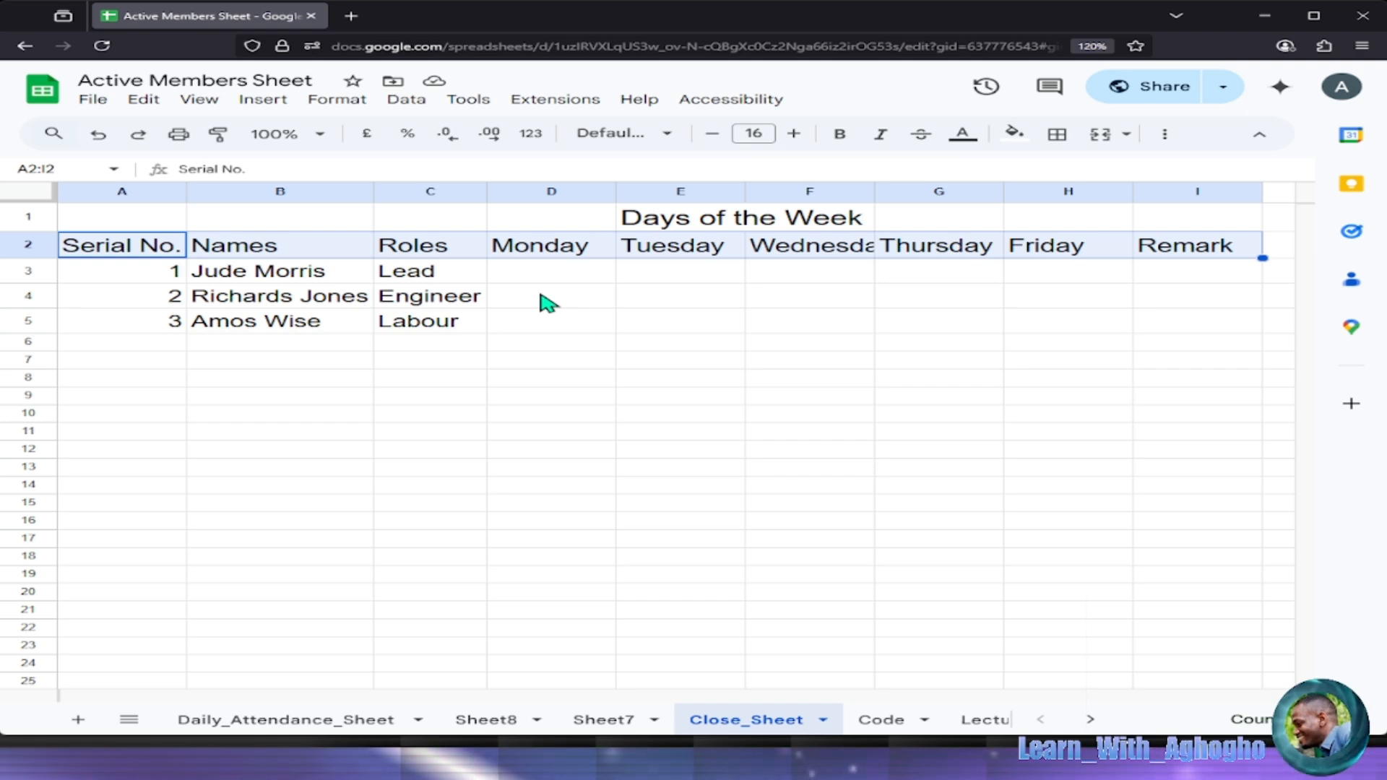
pyautogui.click(508, 721)
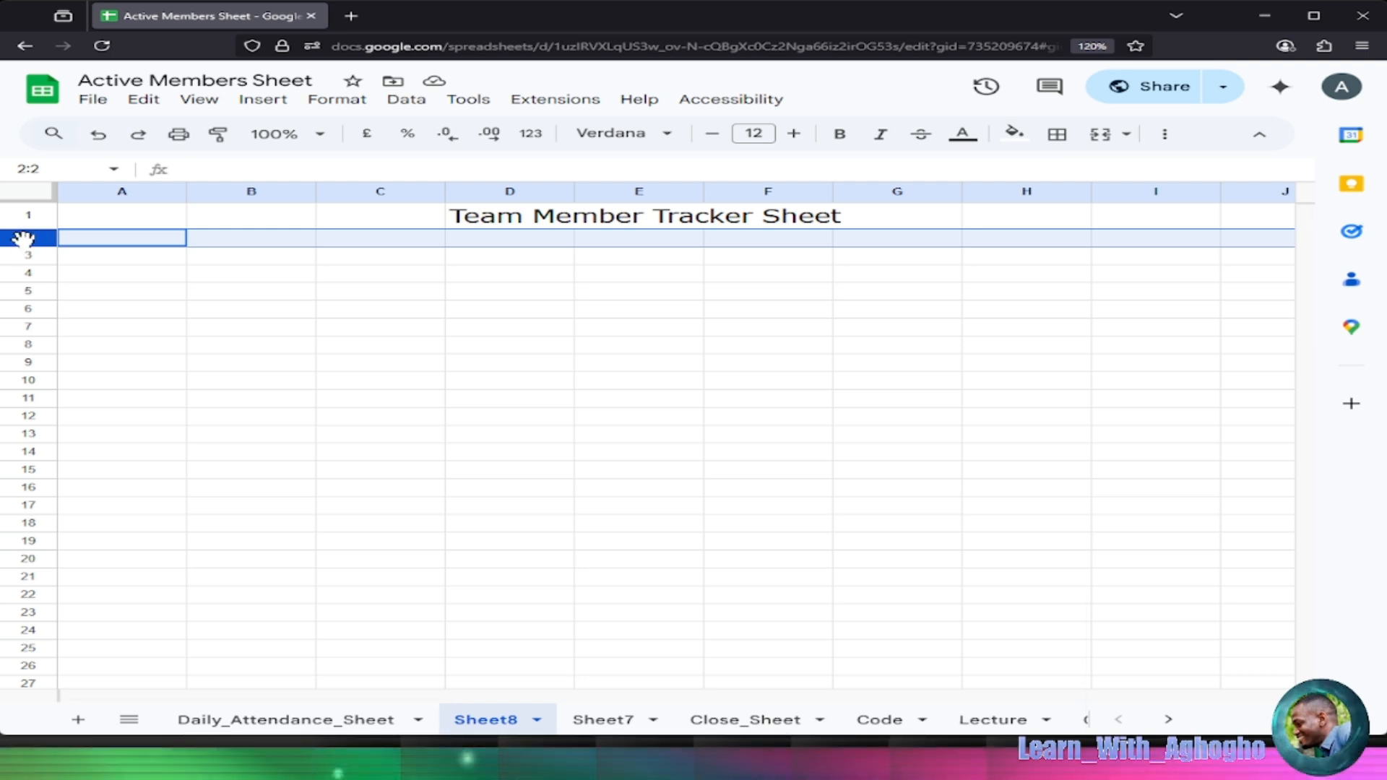
pyautogui.click(135, 243)
pyautogui.moveTo(130, 244); pyautogui.dragTo(1234, 250)
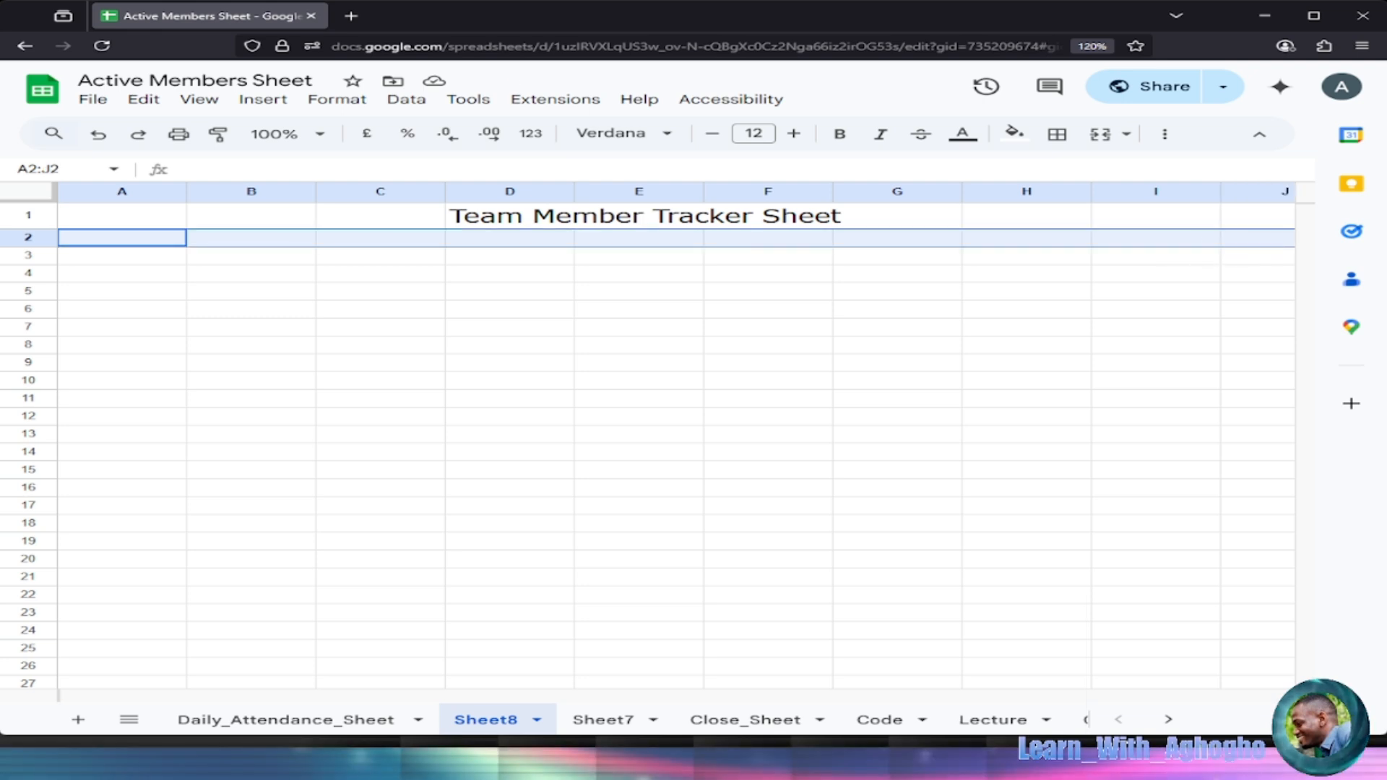
pyautogui.hotkey('ctrl', 'v')
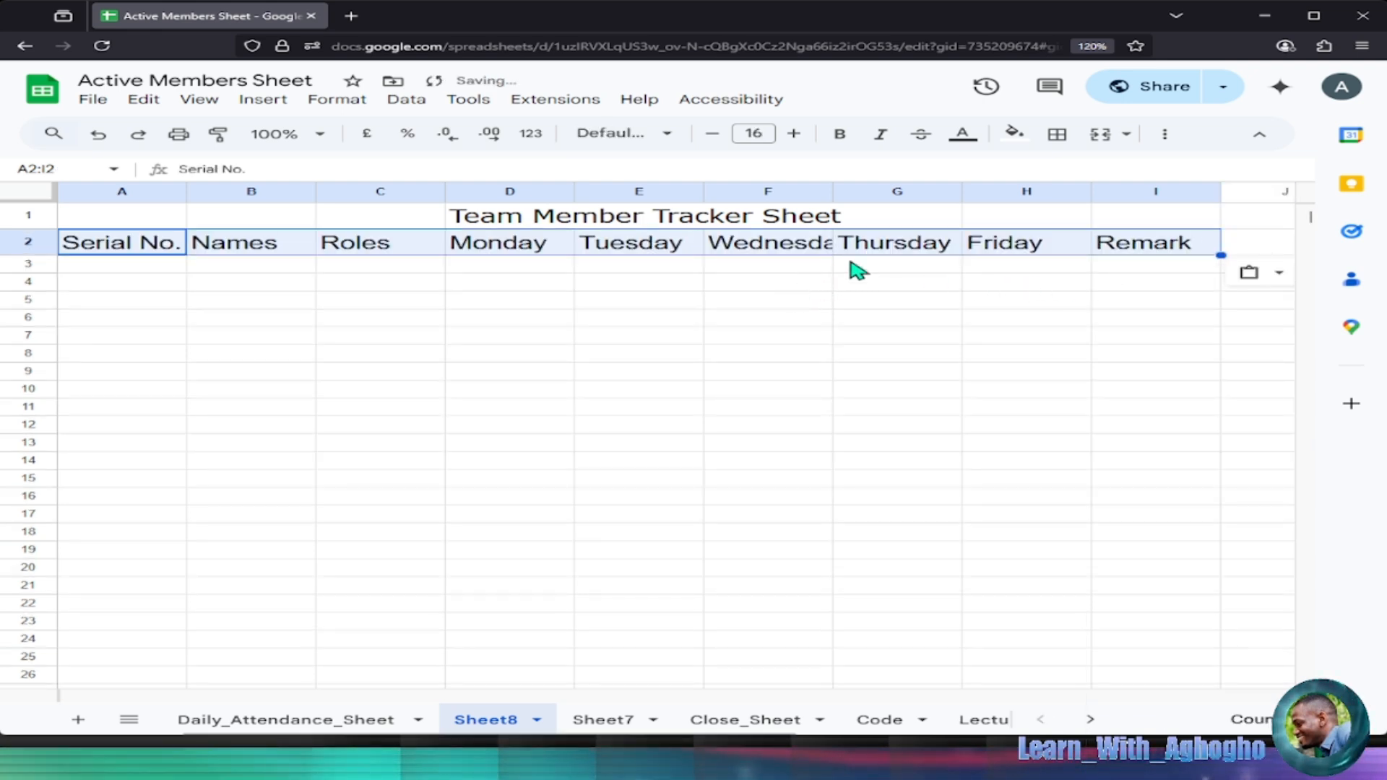
pyautogui.click(533, 288)
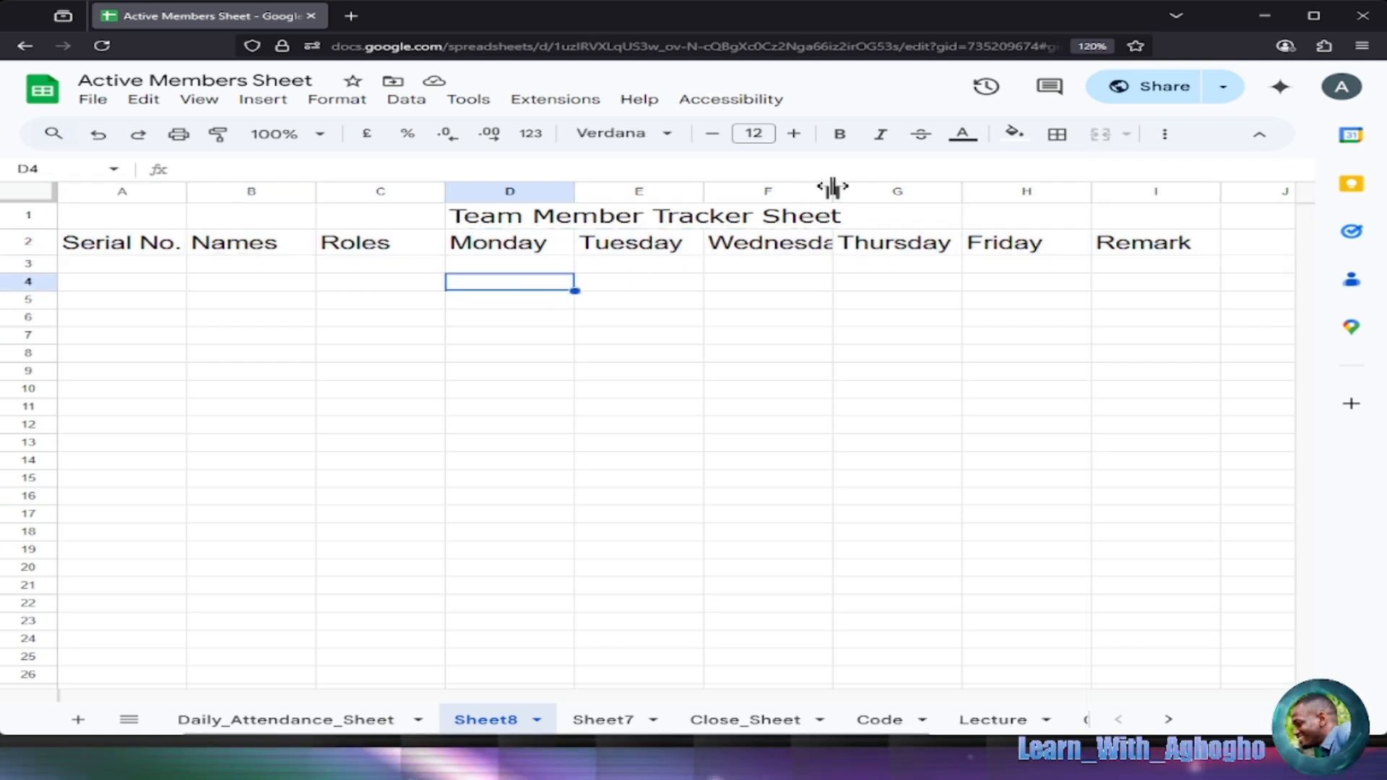
pyautogui.moveTo(833, 188); pyautogui.dragTo(833, 187)
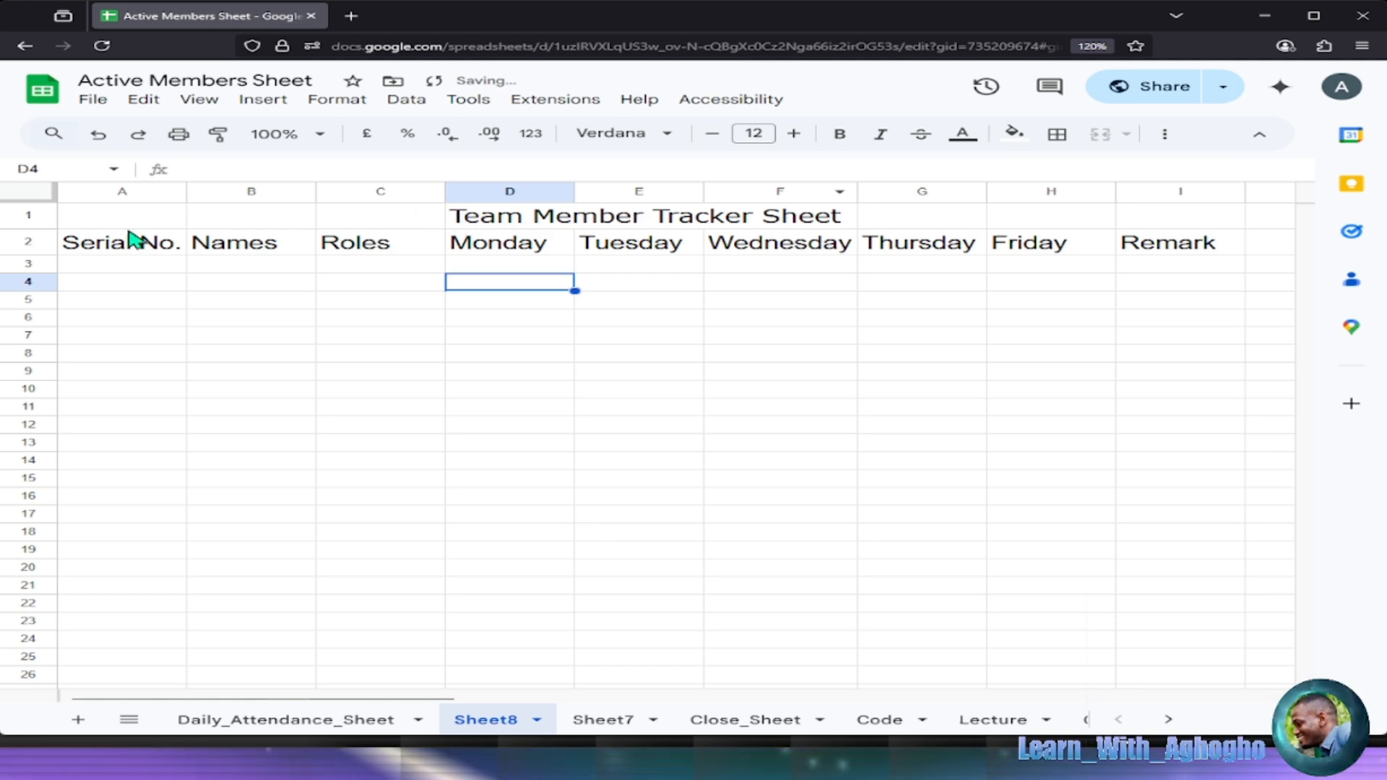
# Merge all cells in A1:I1 and centre the title Team Member Tracker Sheet across the table.
pyautogui.moveTo(86, 221); pyautogui.dragTo(582, 214)
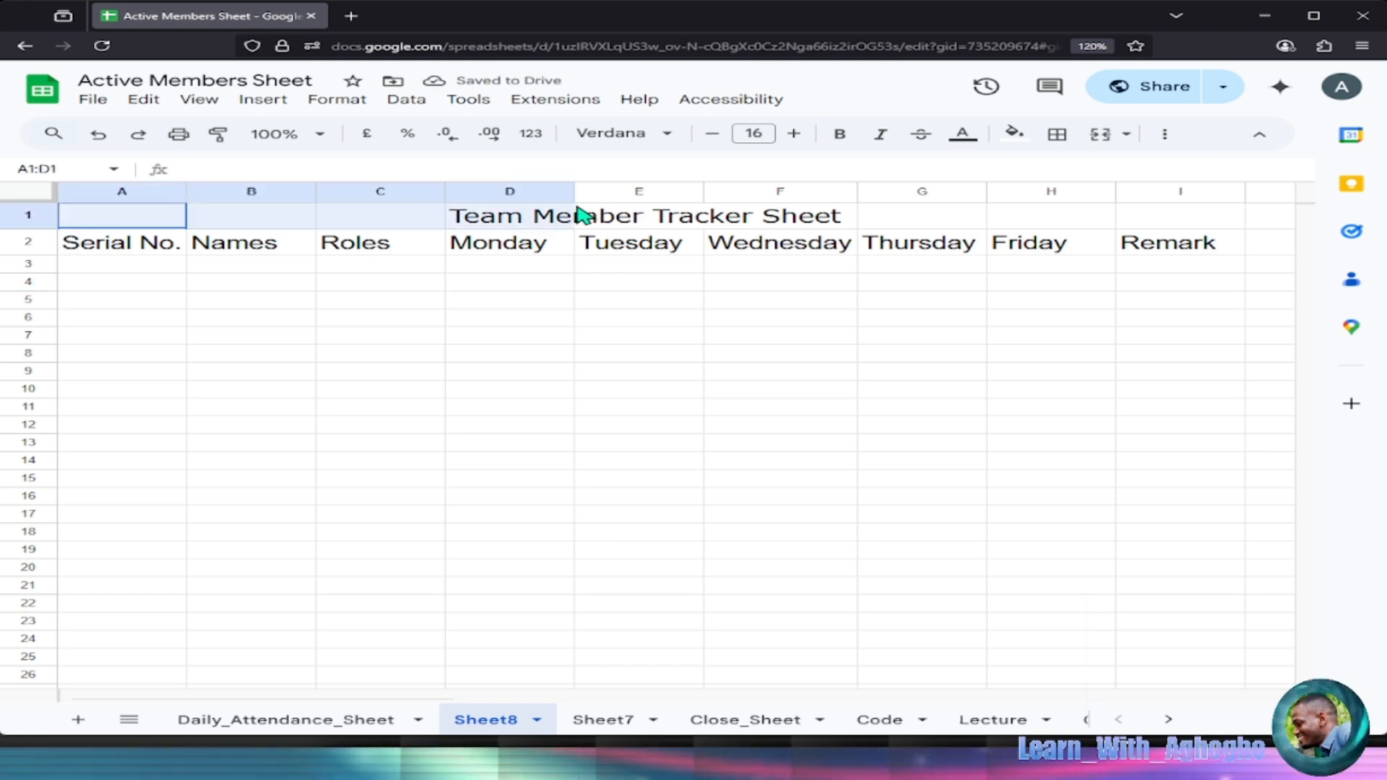
pyautogui.moveTo(952, 199); pyautogui.dragTo(1184, 218)
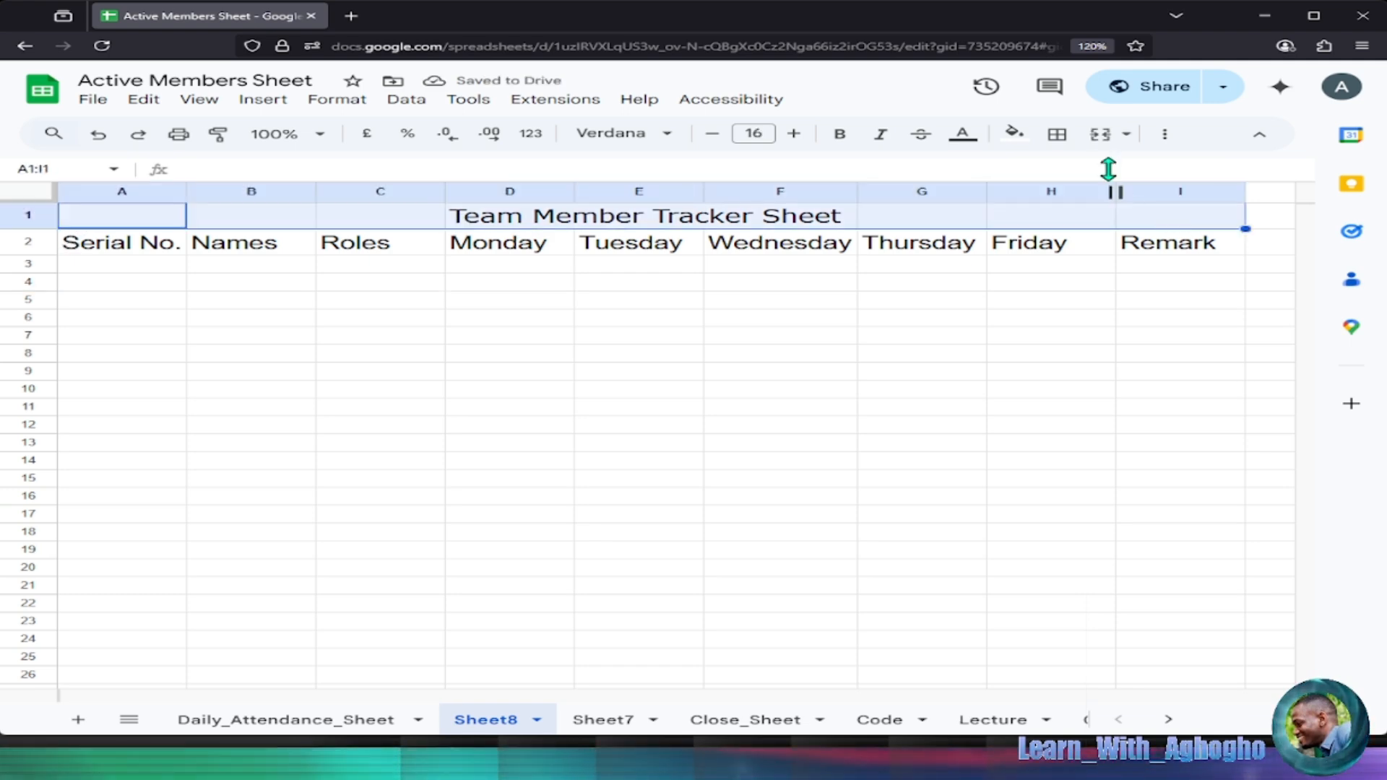
pyautogui.click(1127, 136)
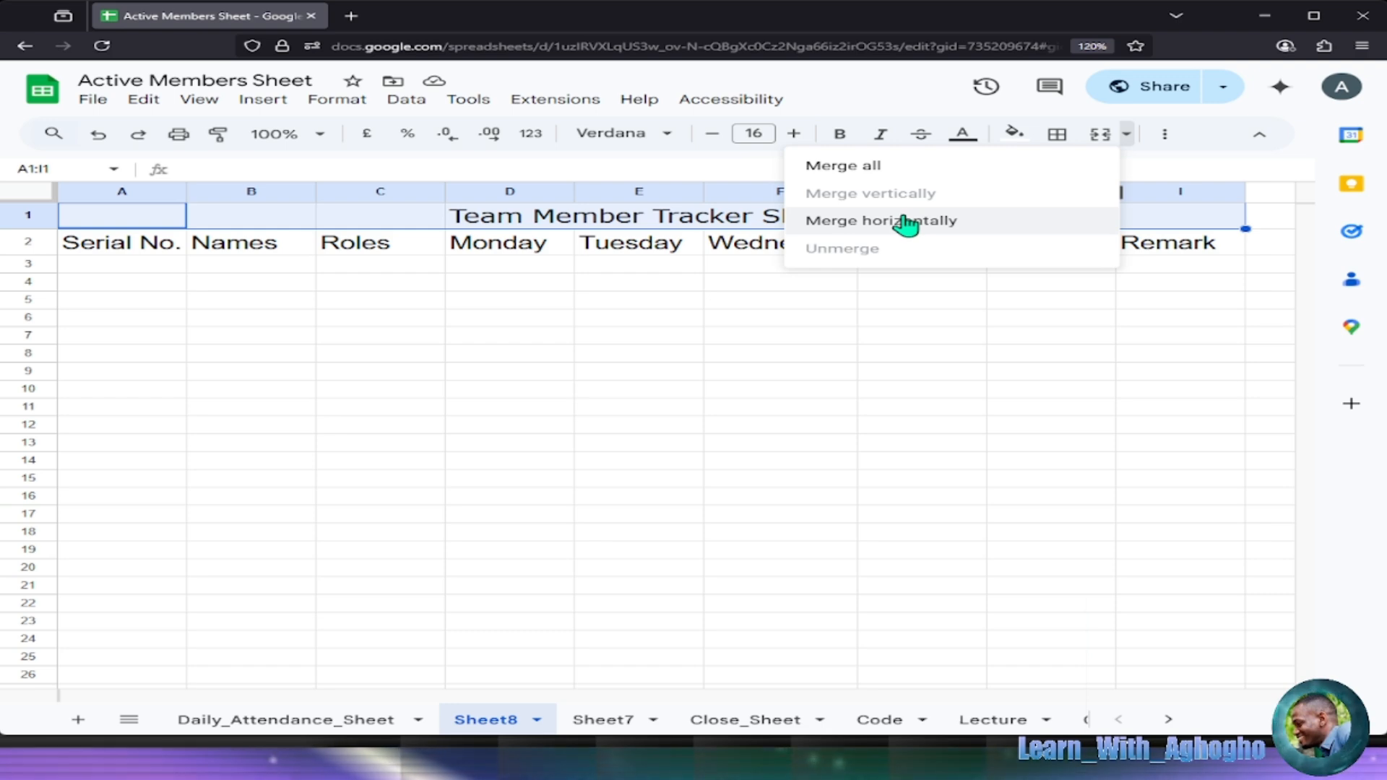
pyautogui.click(904, 171)
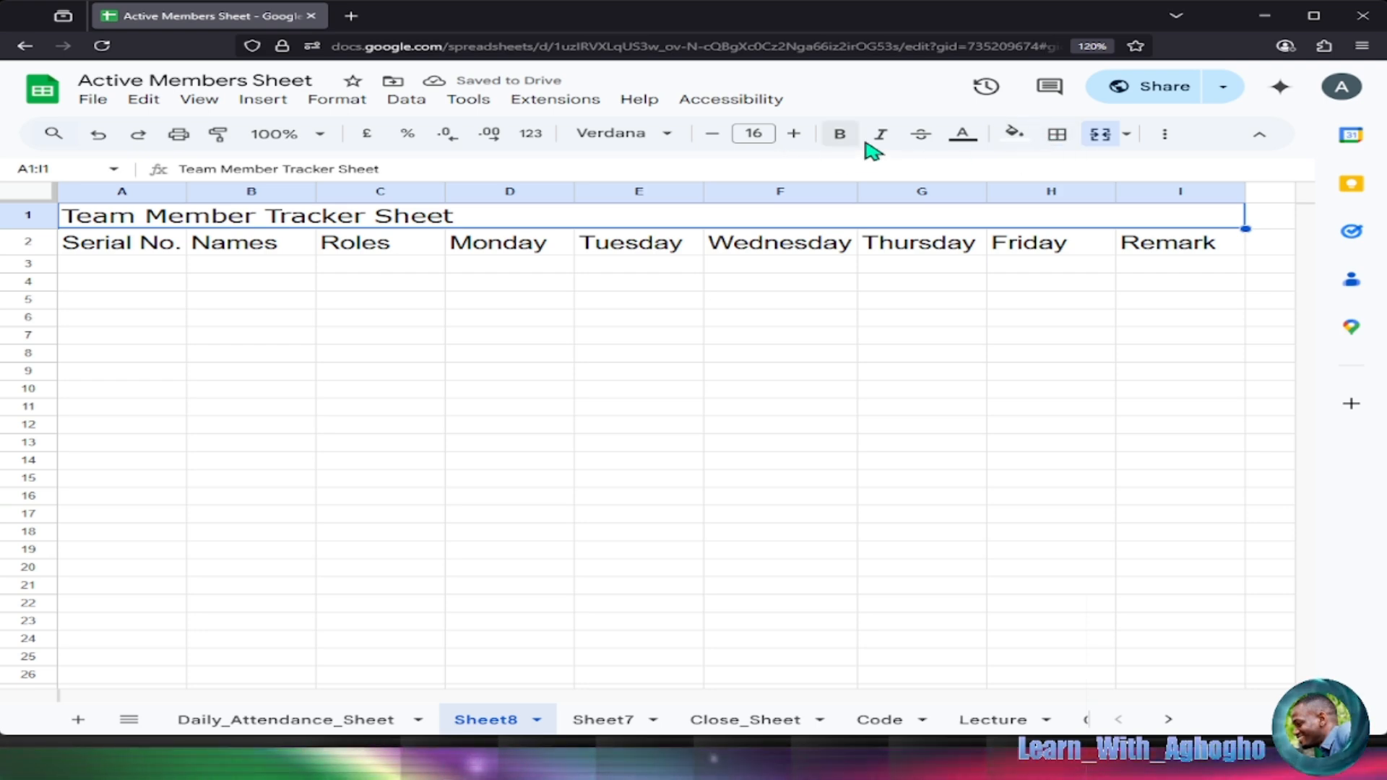
pyautogui.click(1167, 138)
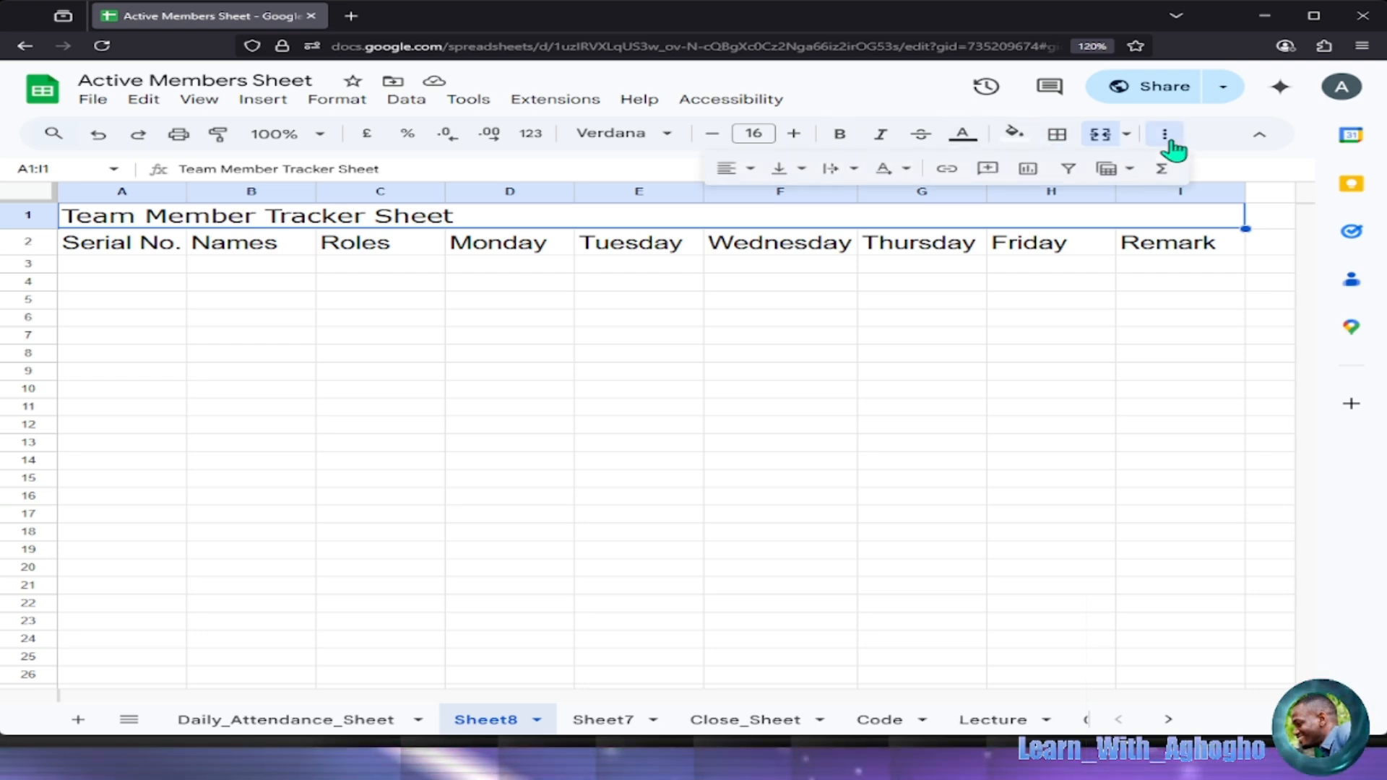
pyautogui.click(751, 170)
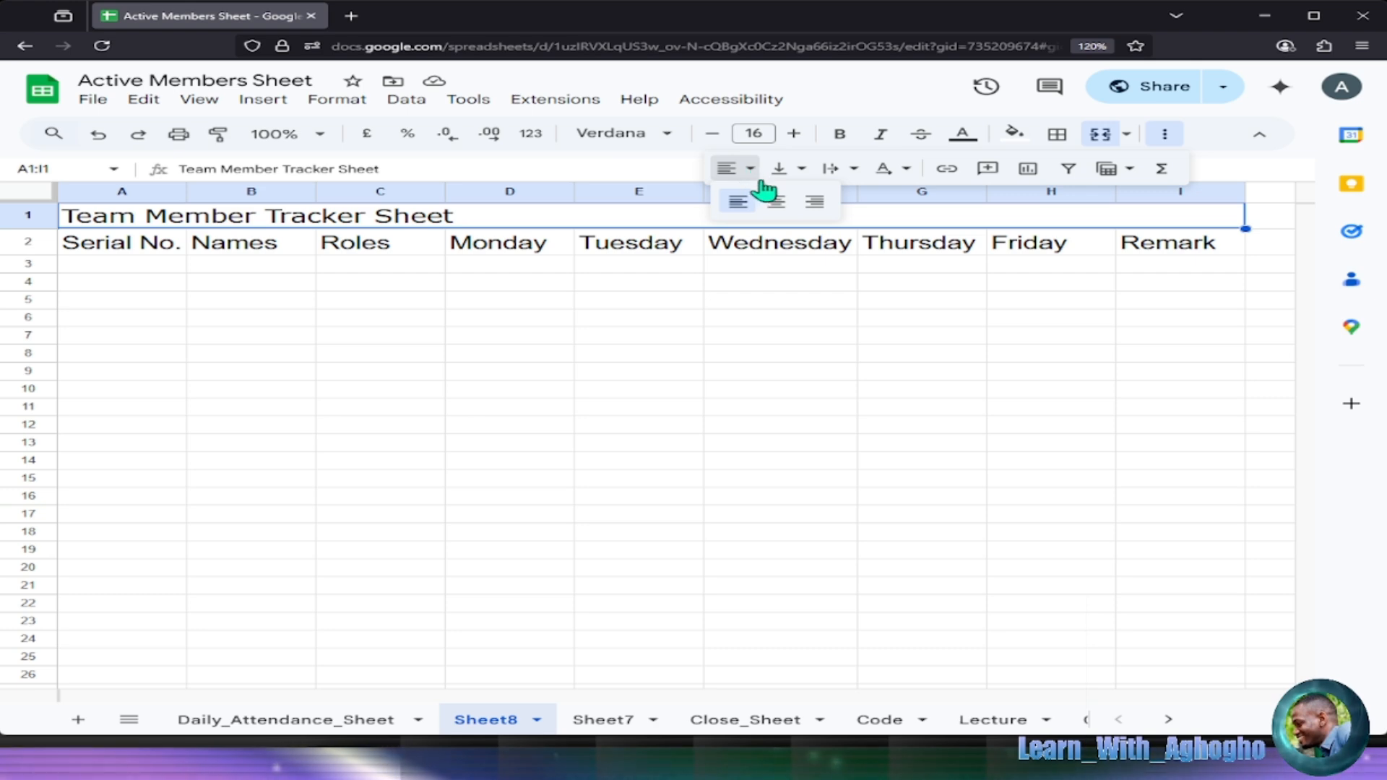
pyautogui.click(778, 202)
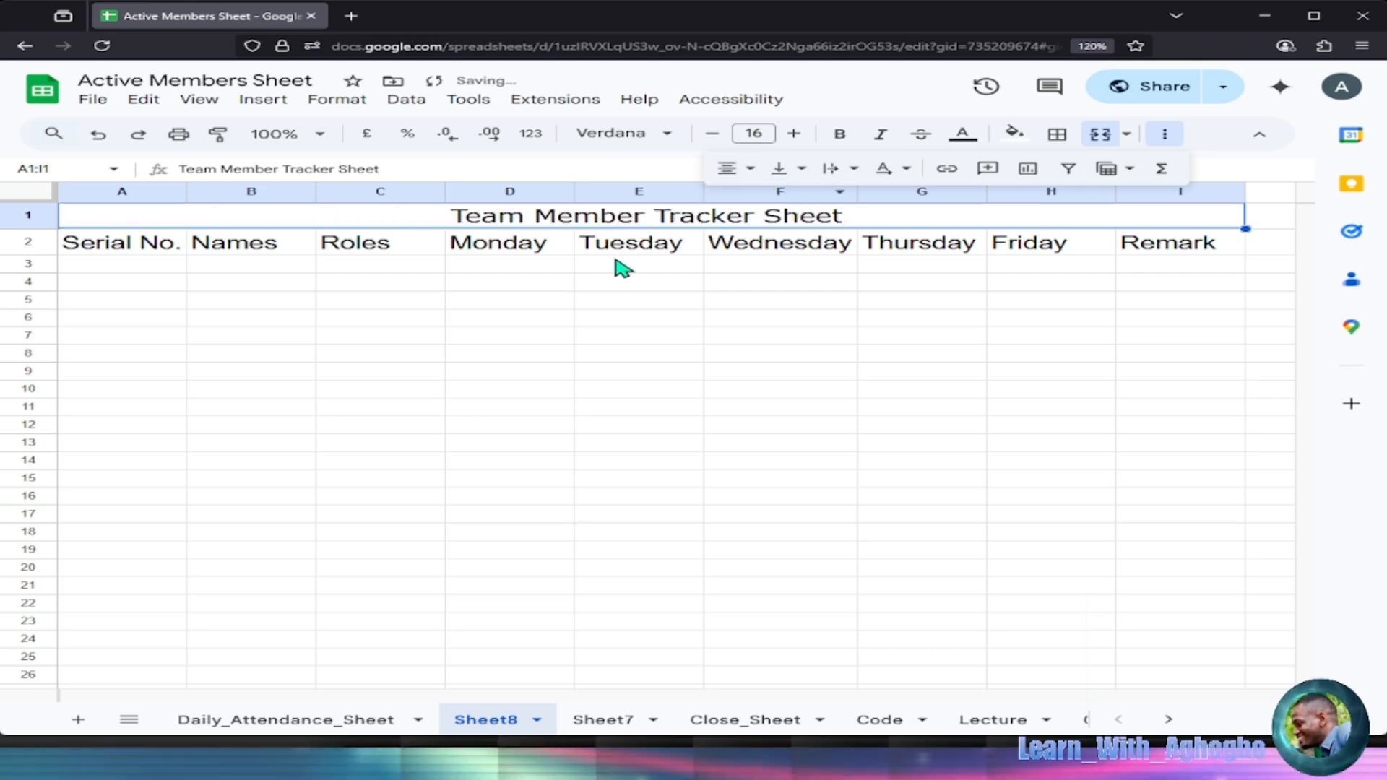
# Centre the column headers in A2:I2 horizontally.
pyautogui.click(70, 252)
pyautogui.moveTo(70, 251); pyautogui.dragTo(1185, 245)
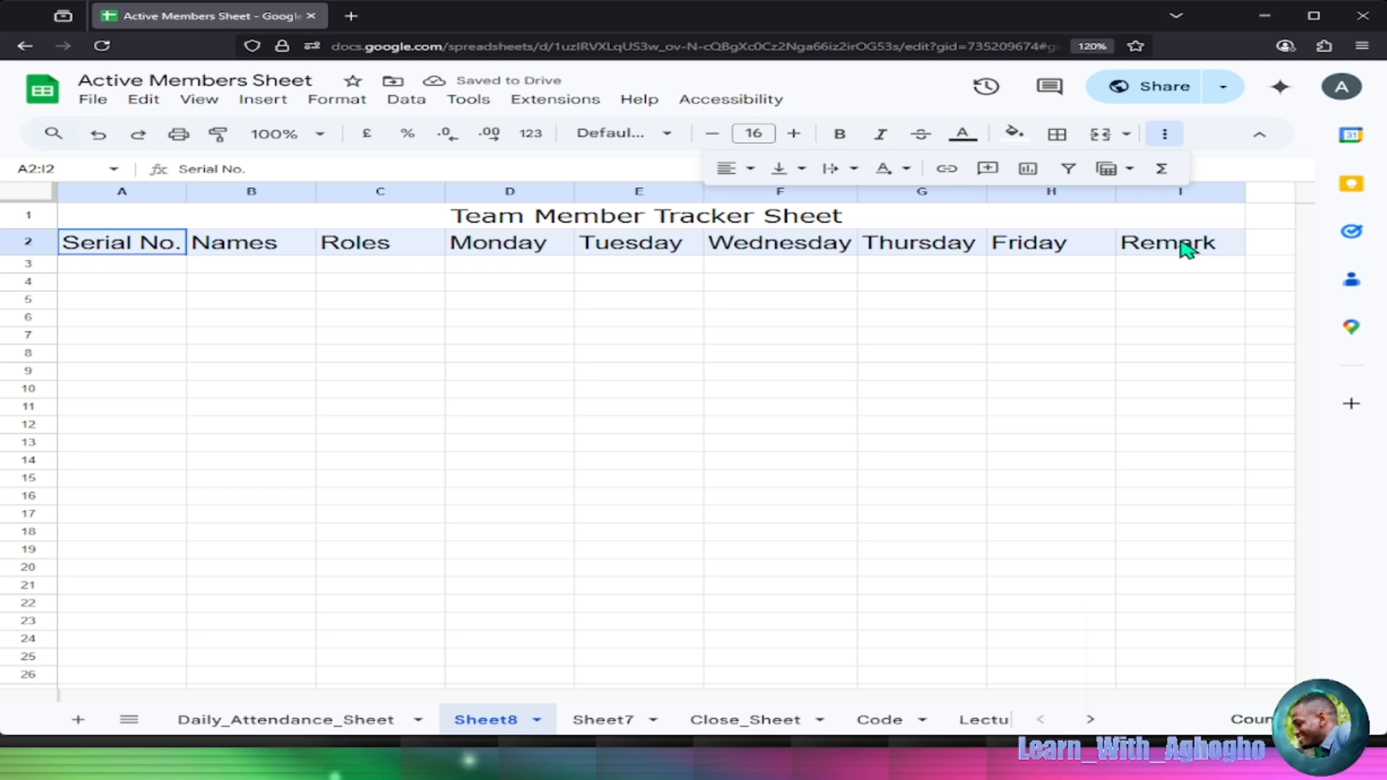
pyautogui.click(1127, 133)
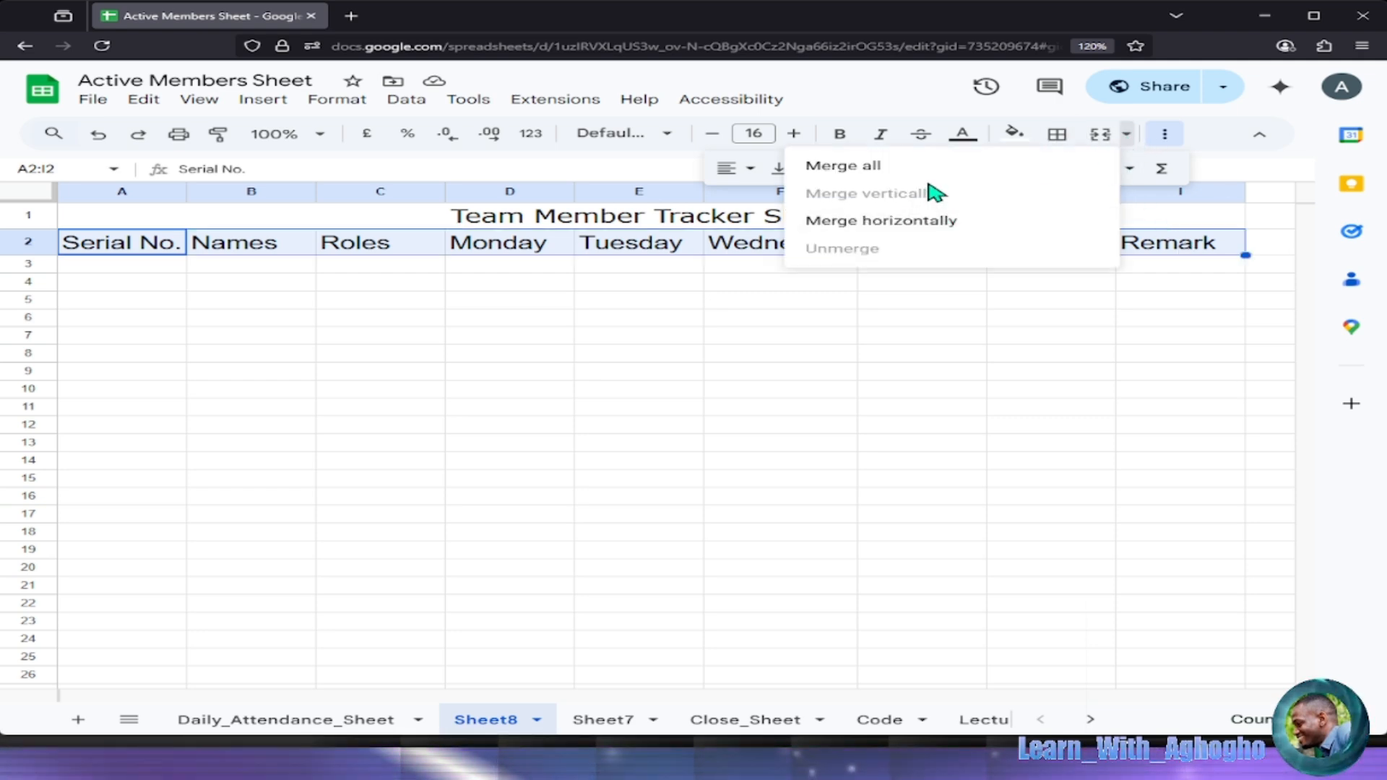
pyautogui.click(1162, 139)
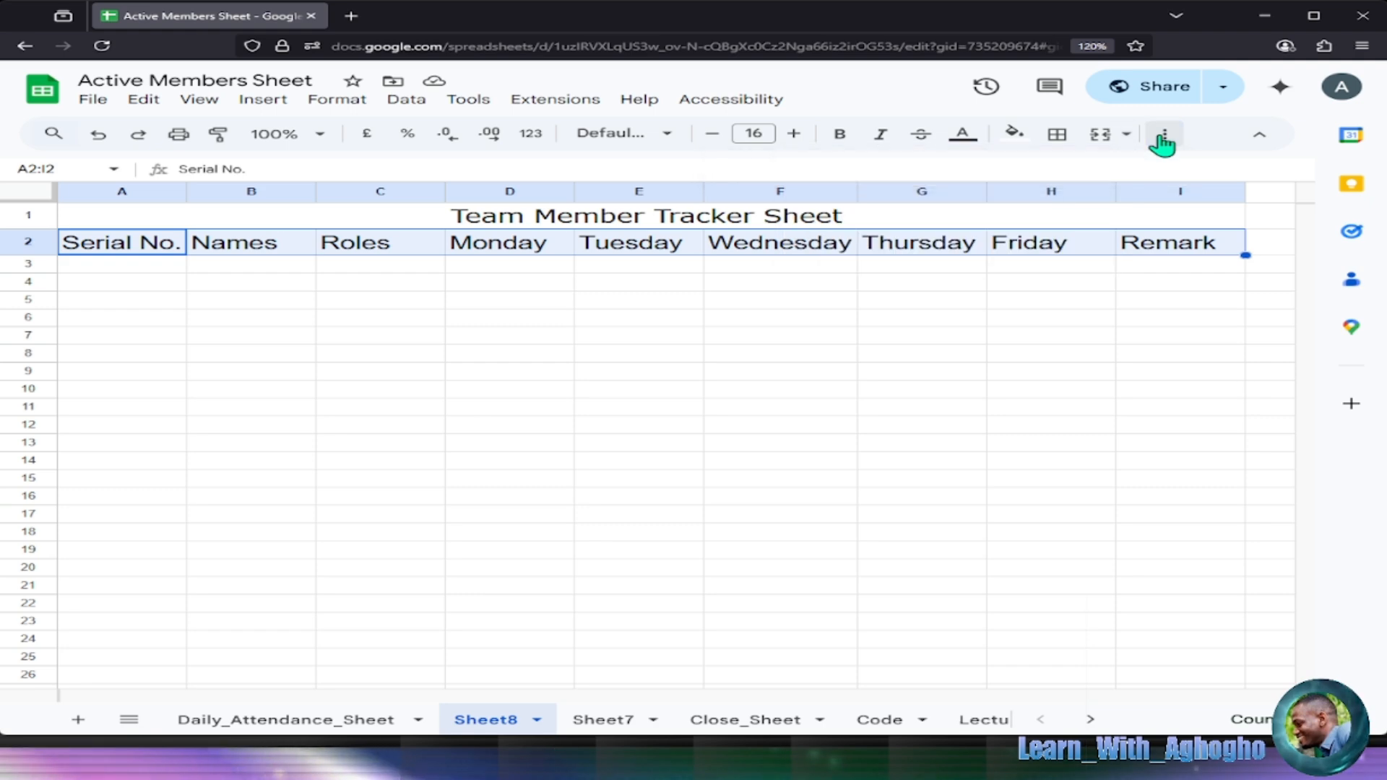
pyautogui.click(1162, 139)
pyautogui.click(749, 169)
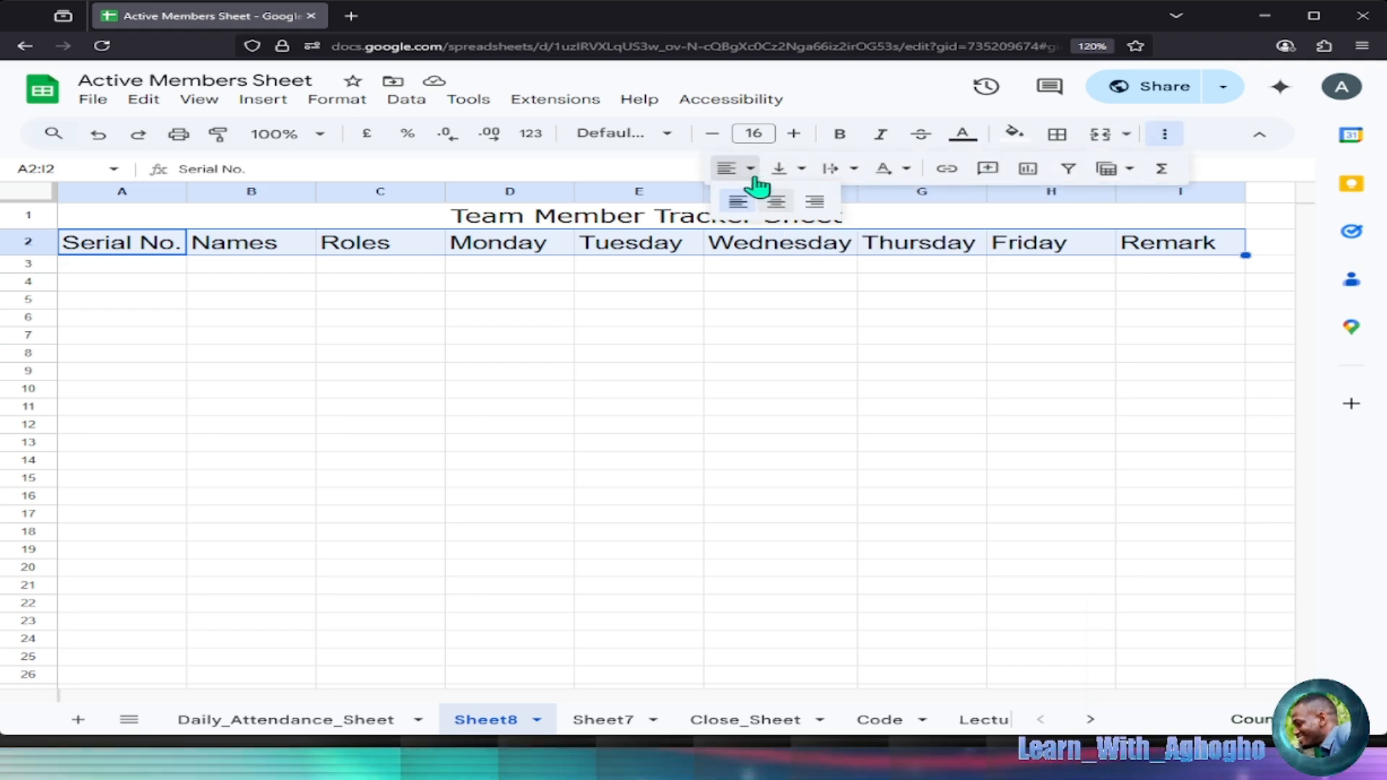
pyautogui.click(776, 201)
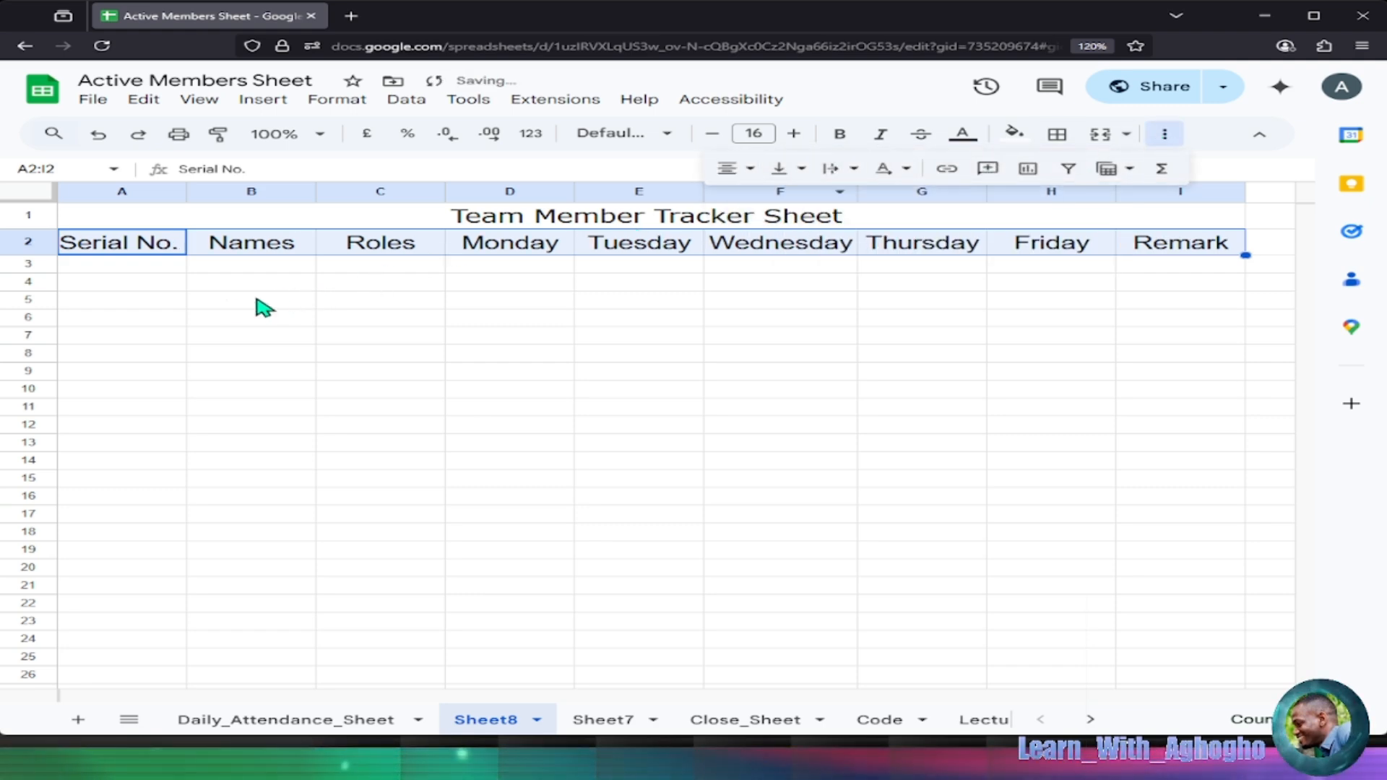
pyautogui.click(121, 269)
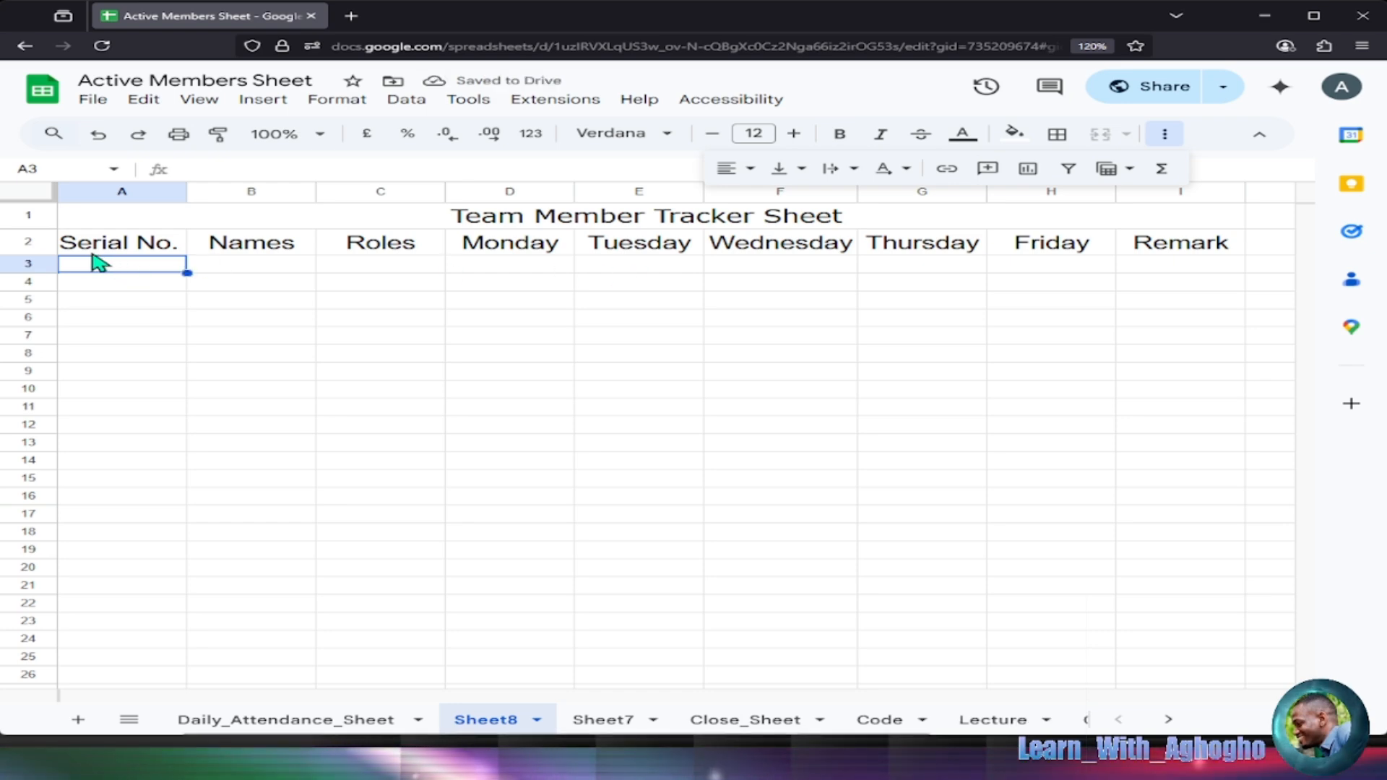
# Give the merged title row A1:I1 a medium blue fill and white text.
pyautogui.click(76, 221)
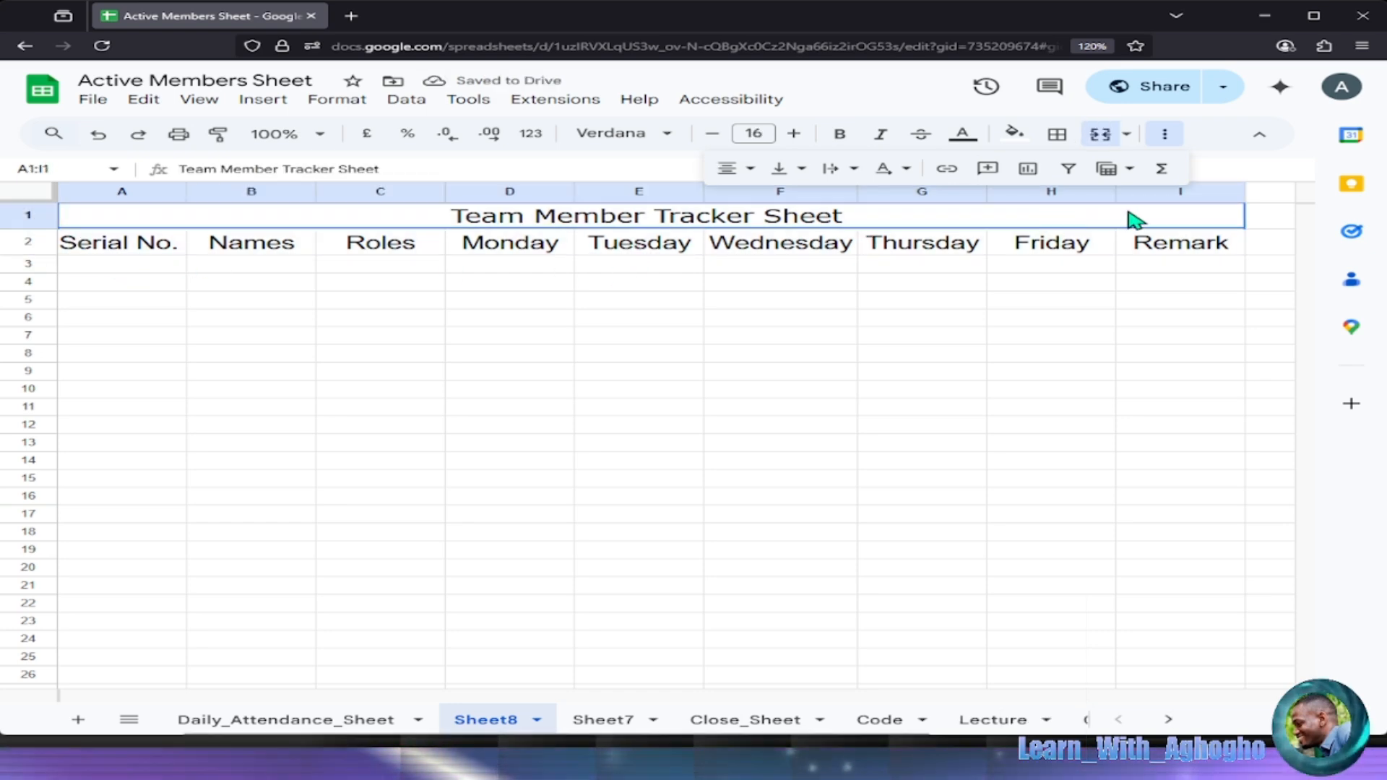
pyautogui.click(1166, 139)
pyautogui.click(1166, 140)
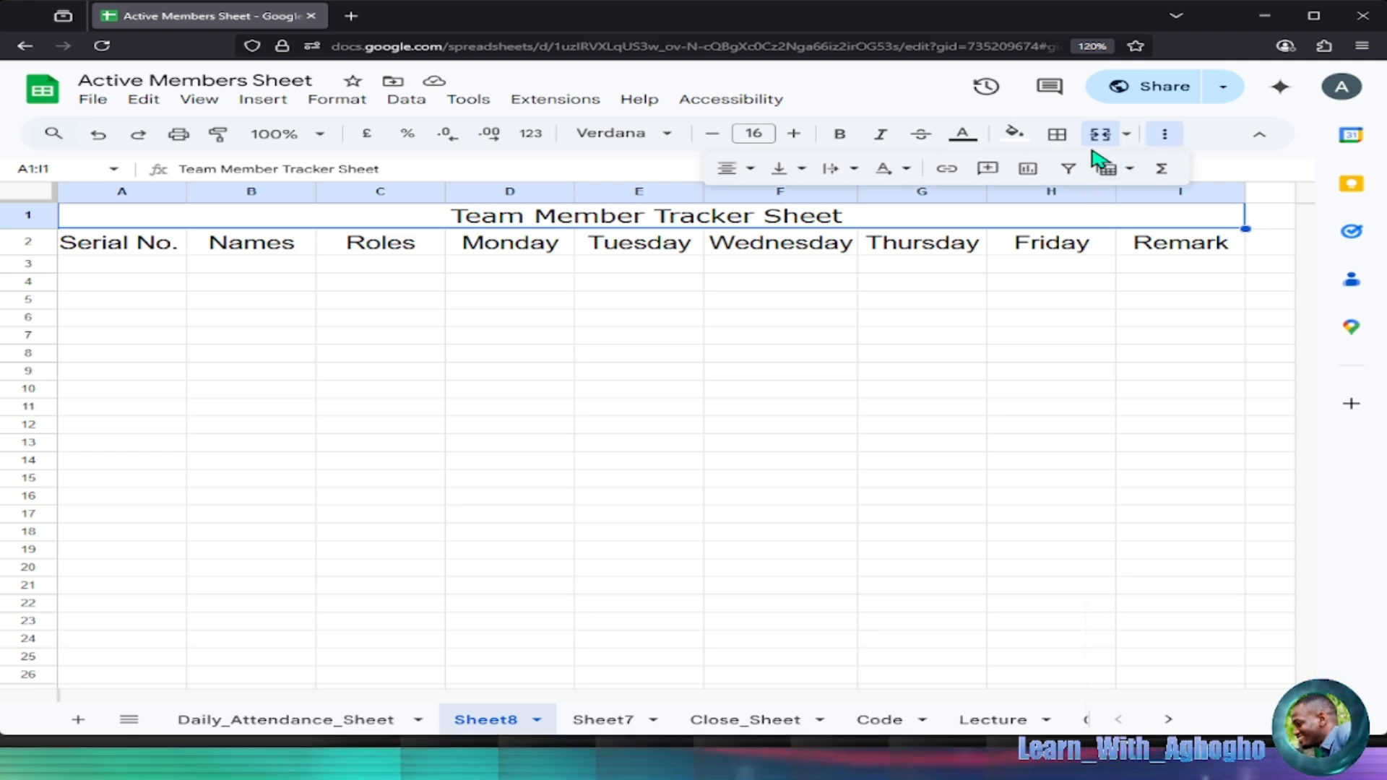
pyautogui.click(1018, 145)
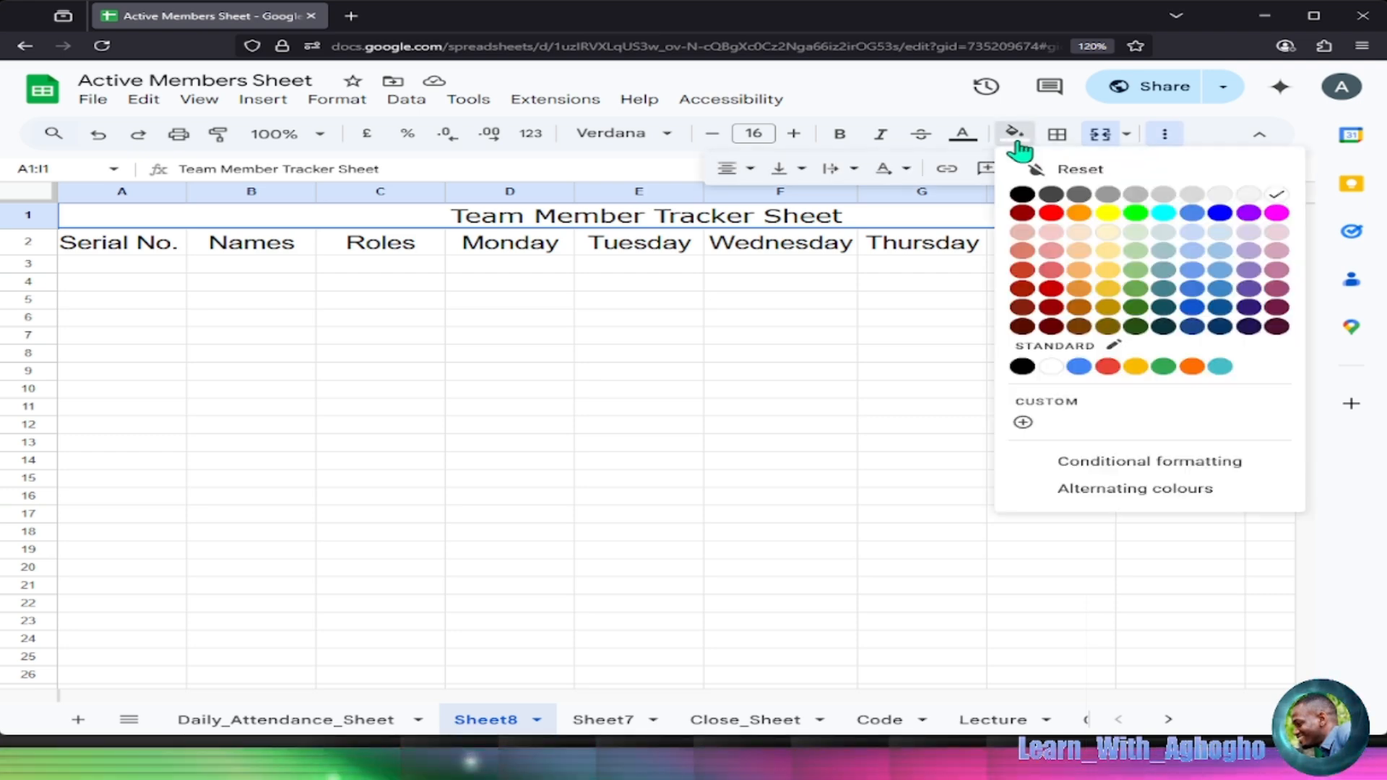
pyautogui.click(1214, 233)
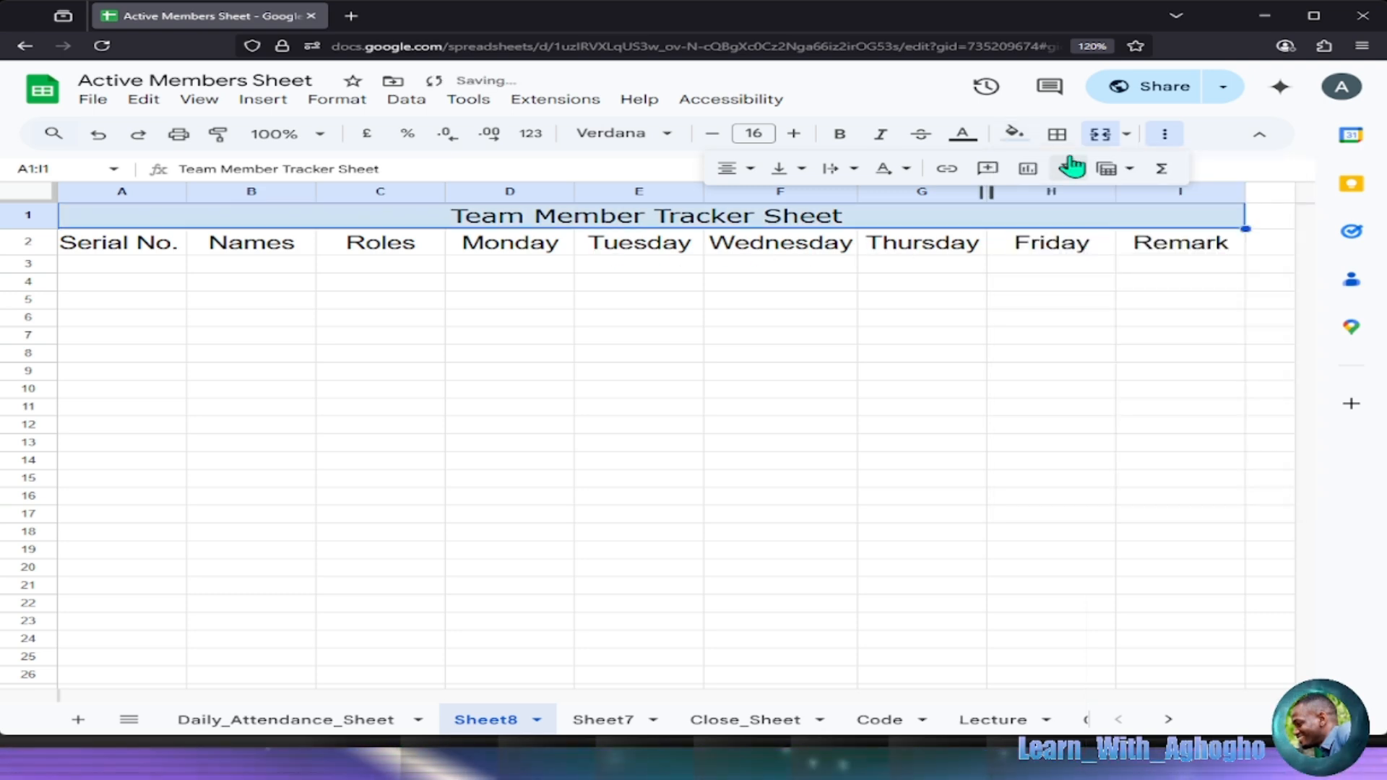
pyautogui.click(965, 139)
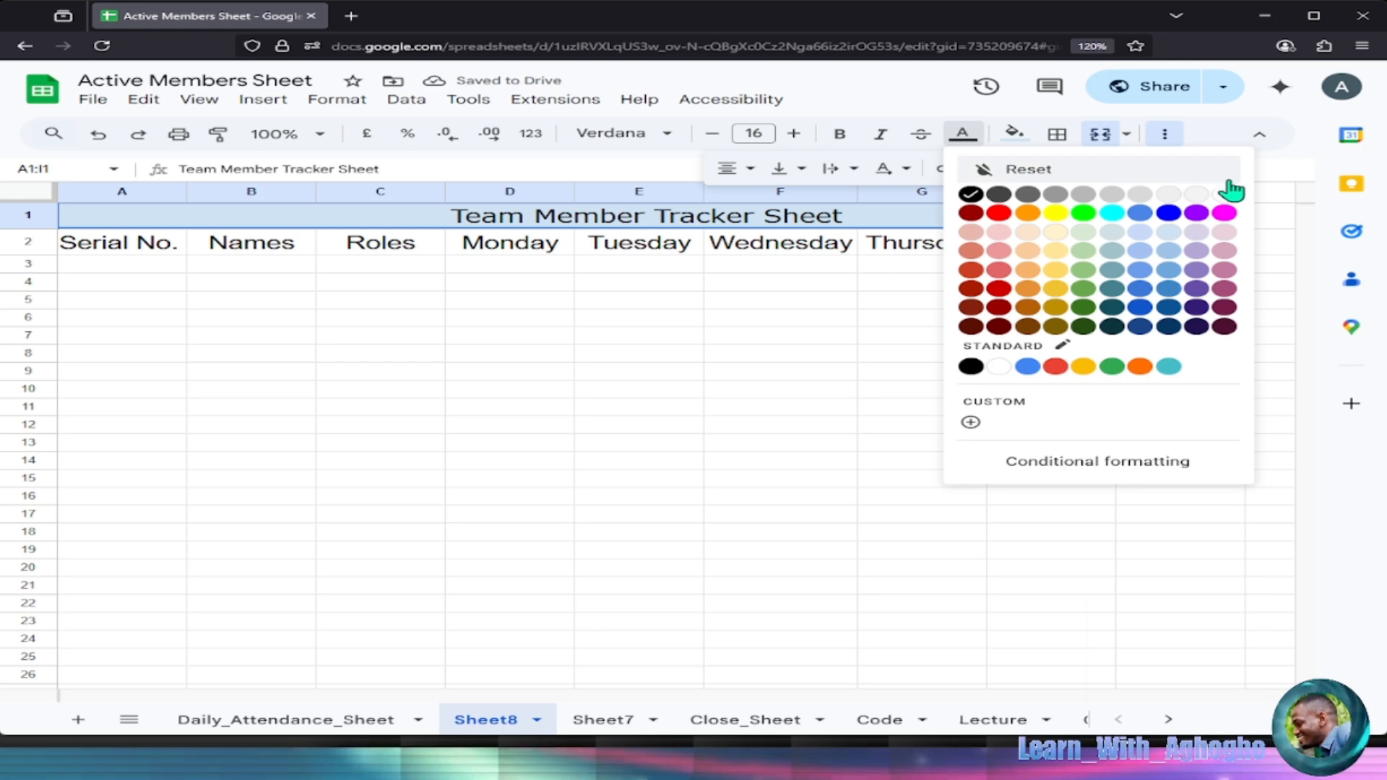
pyautogui.click(1226, 193)
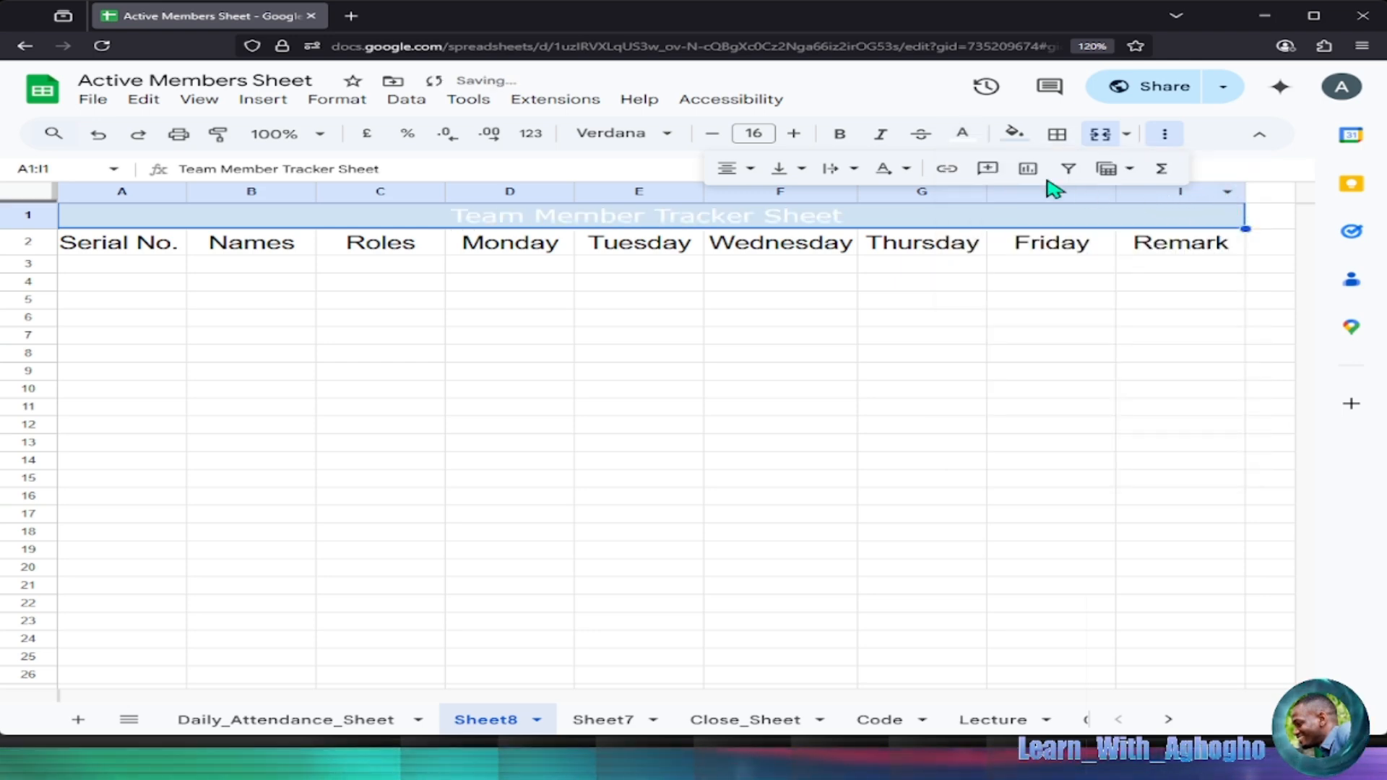
pyautogui.click(1014, 134)
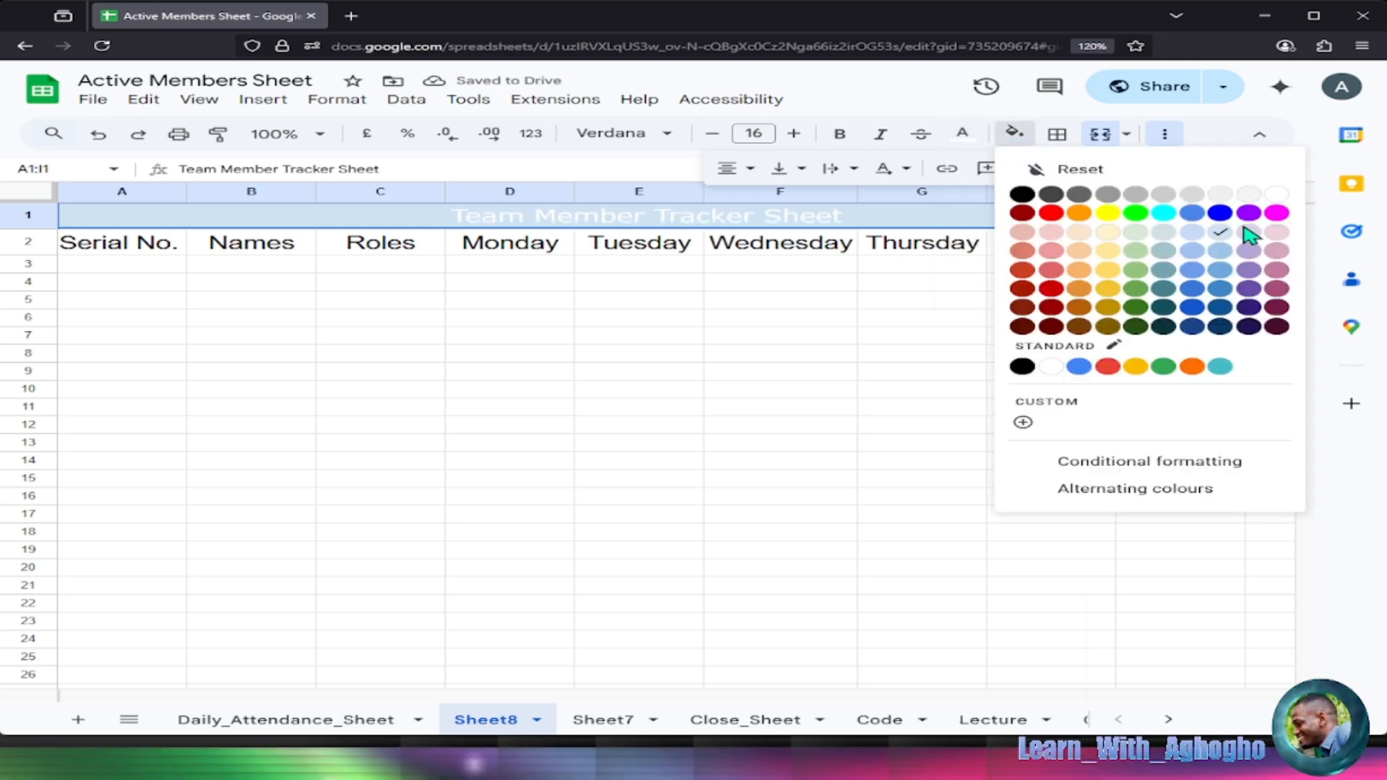
pyautogui.click(1221, 271)
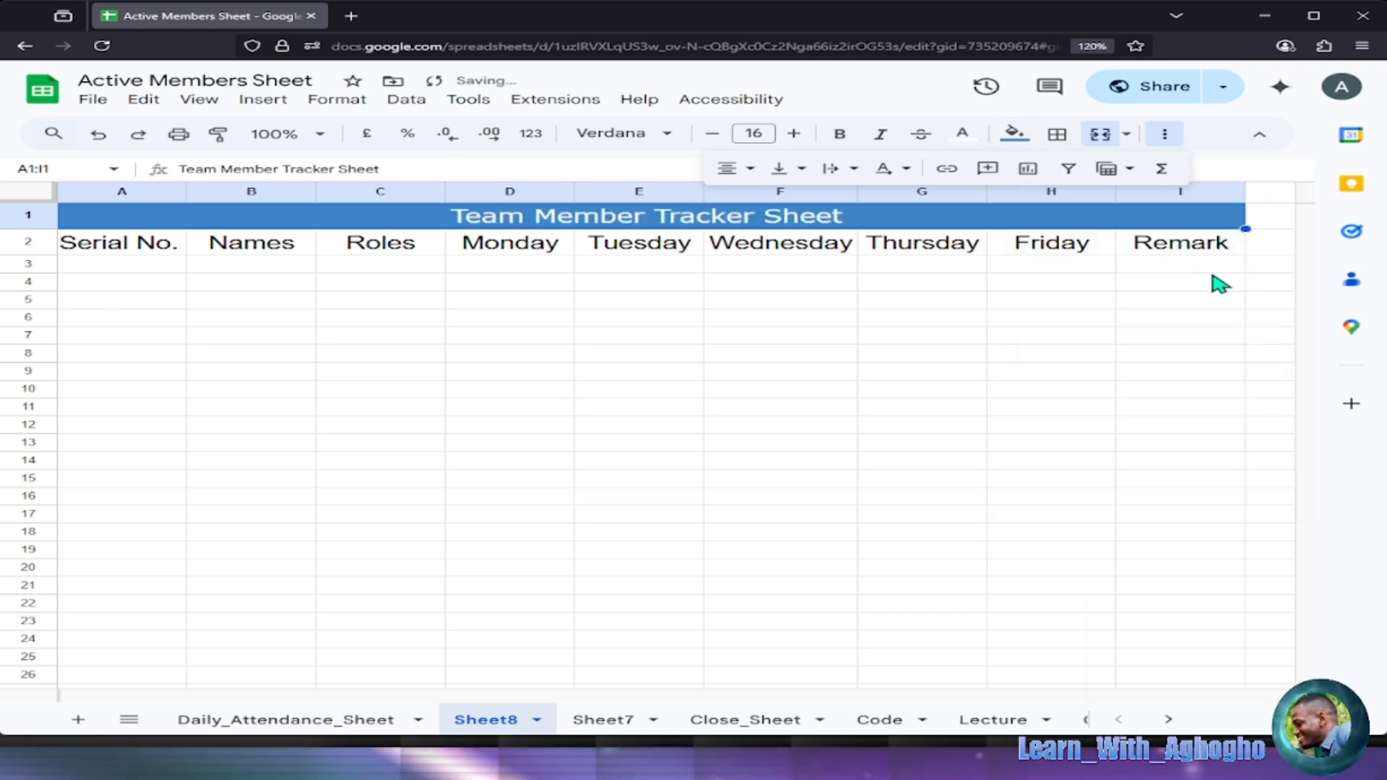
# Format the header row A2:I2 with a dark purple fill and white text.
pyautogui.click(351, 251)
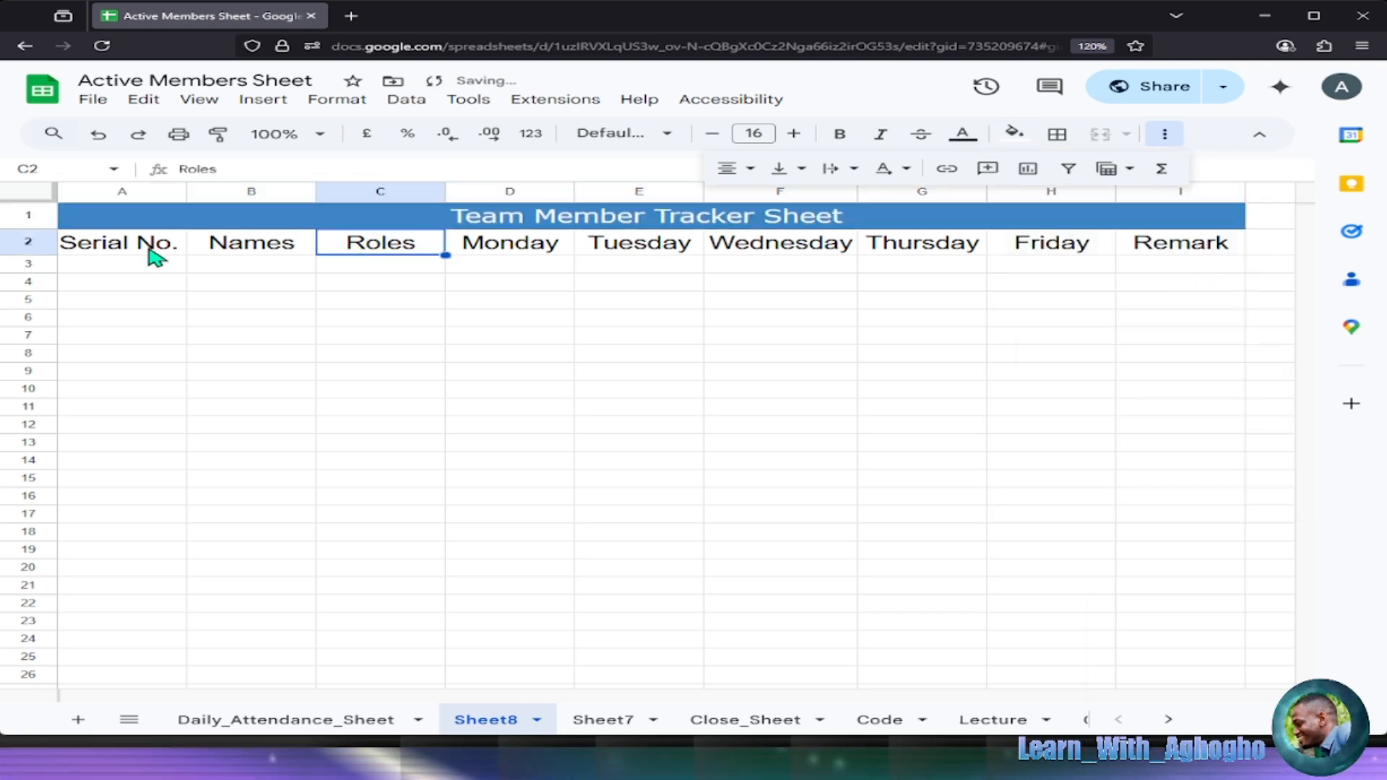
pyautogui.click(81, 246)
pyautogui.moveTo(82, 245); pyautogui.dragTo(1174, 258)
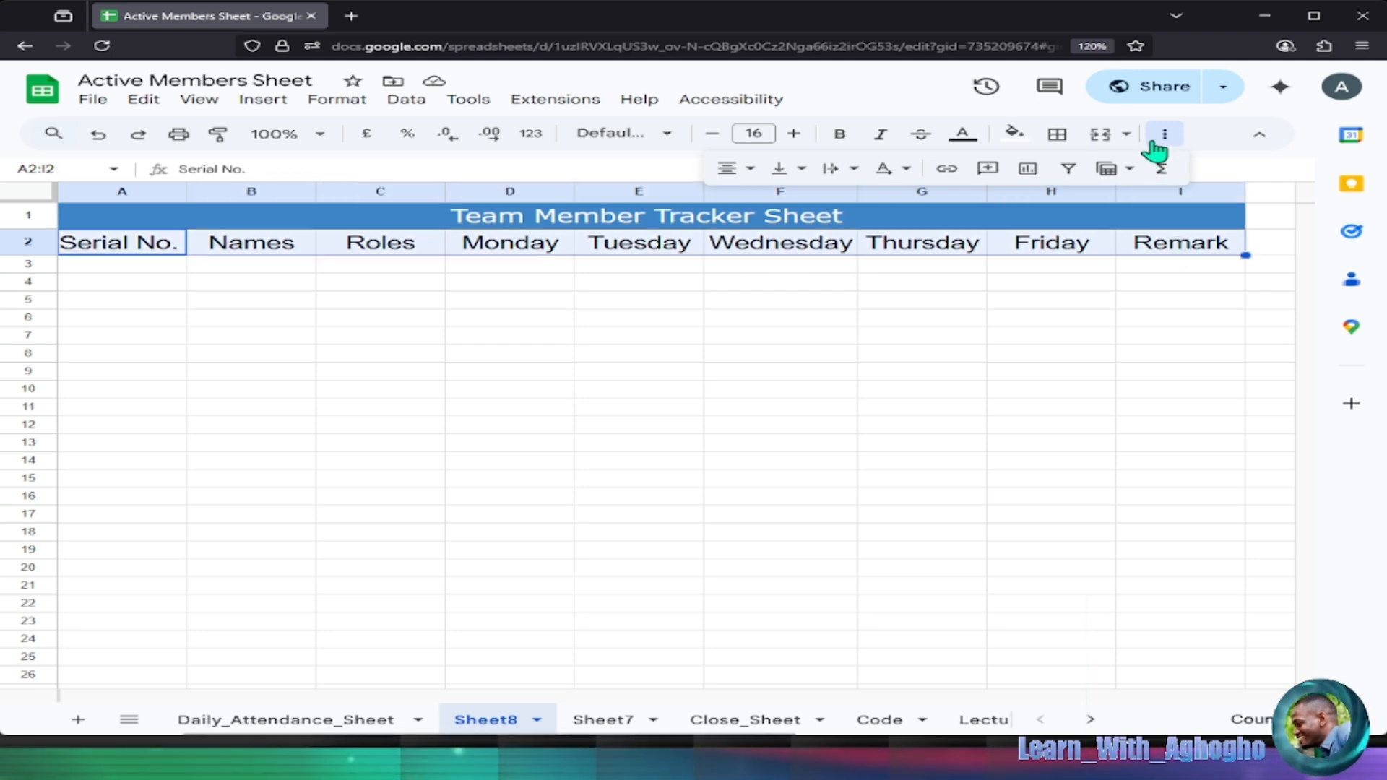
pyautogui.click(1015, 136)
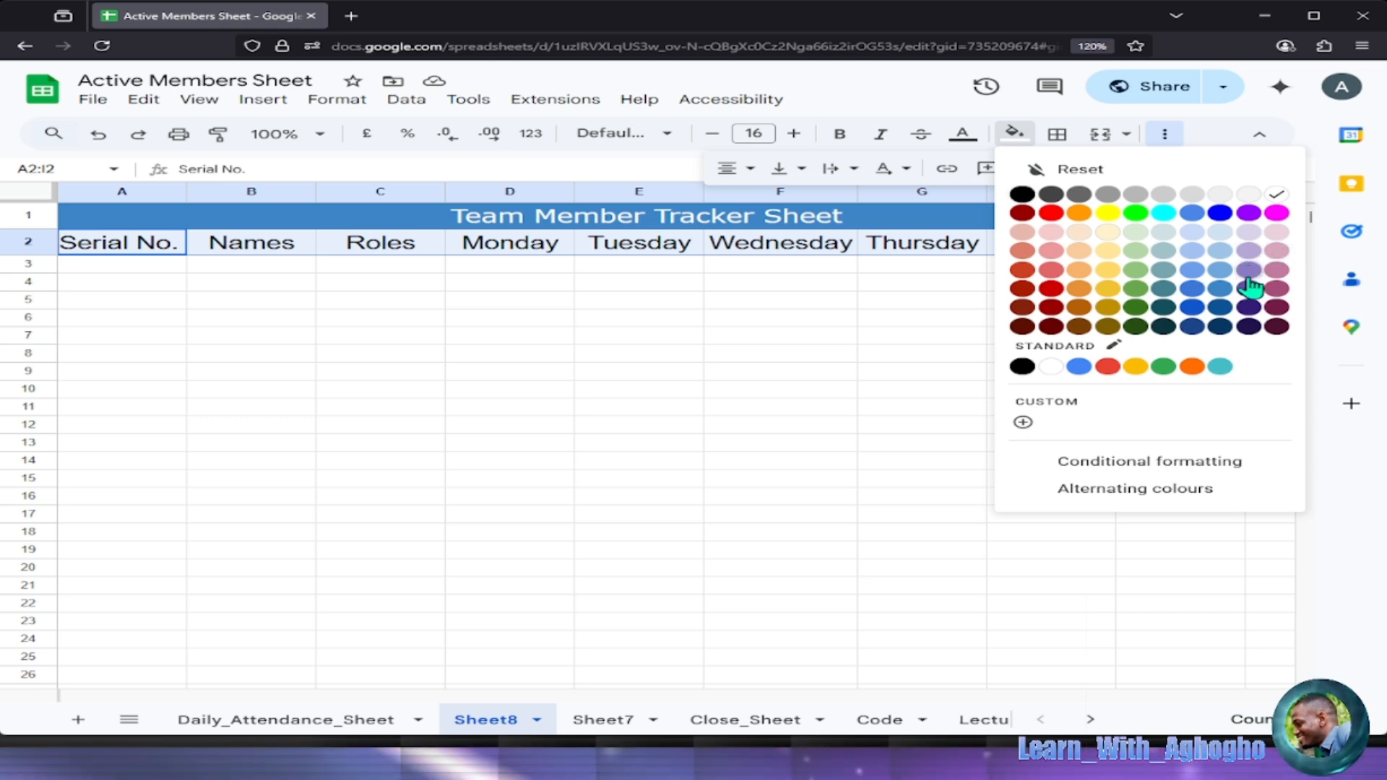
pyautogui.click(1249, 250)
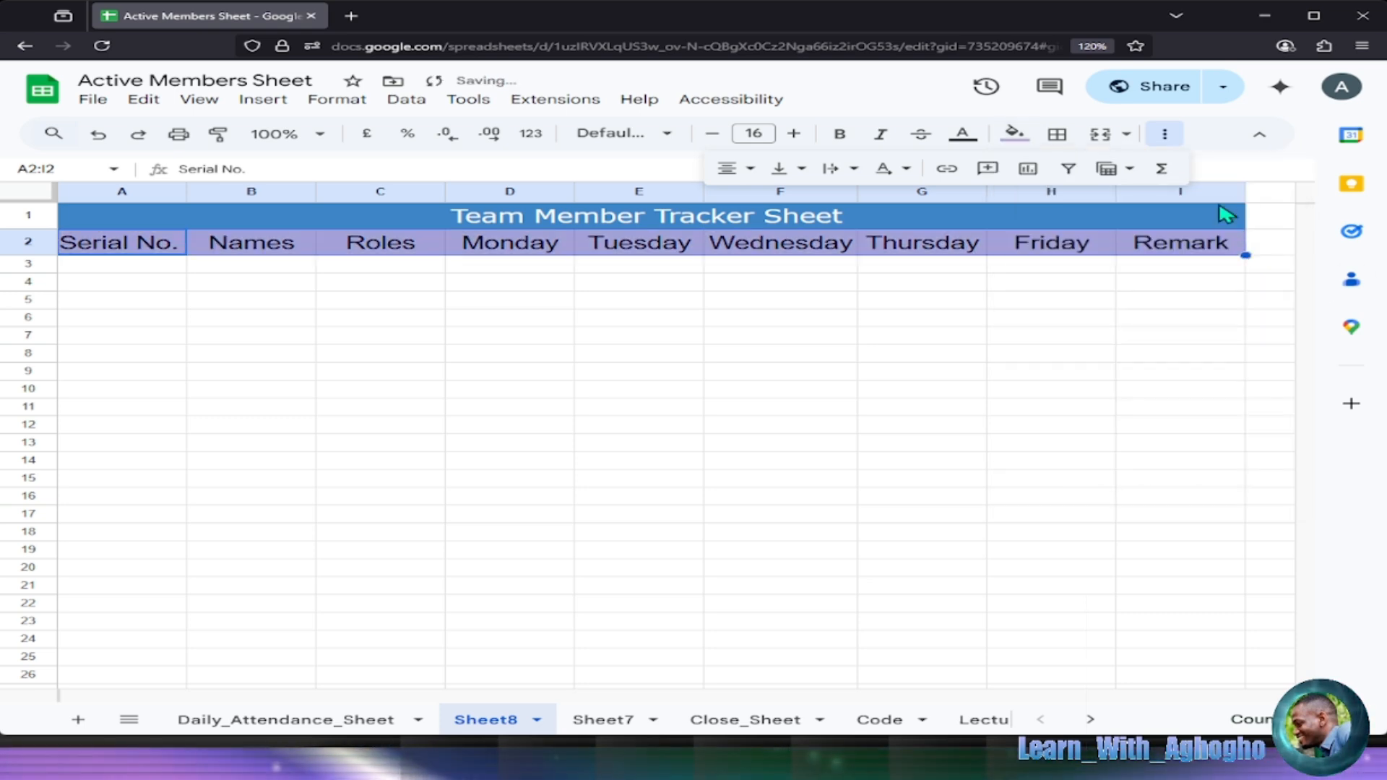
pyautogui.click(1013, 137)
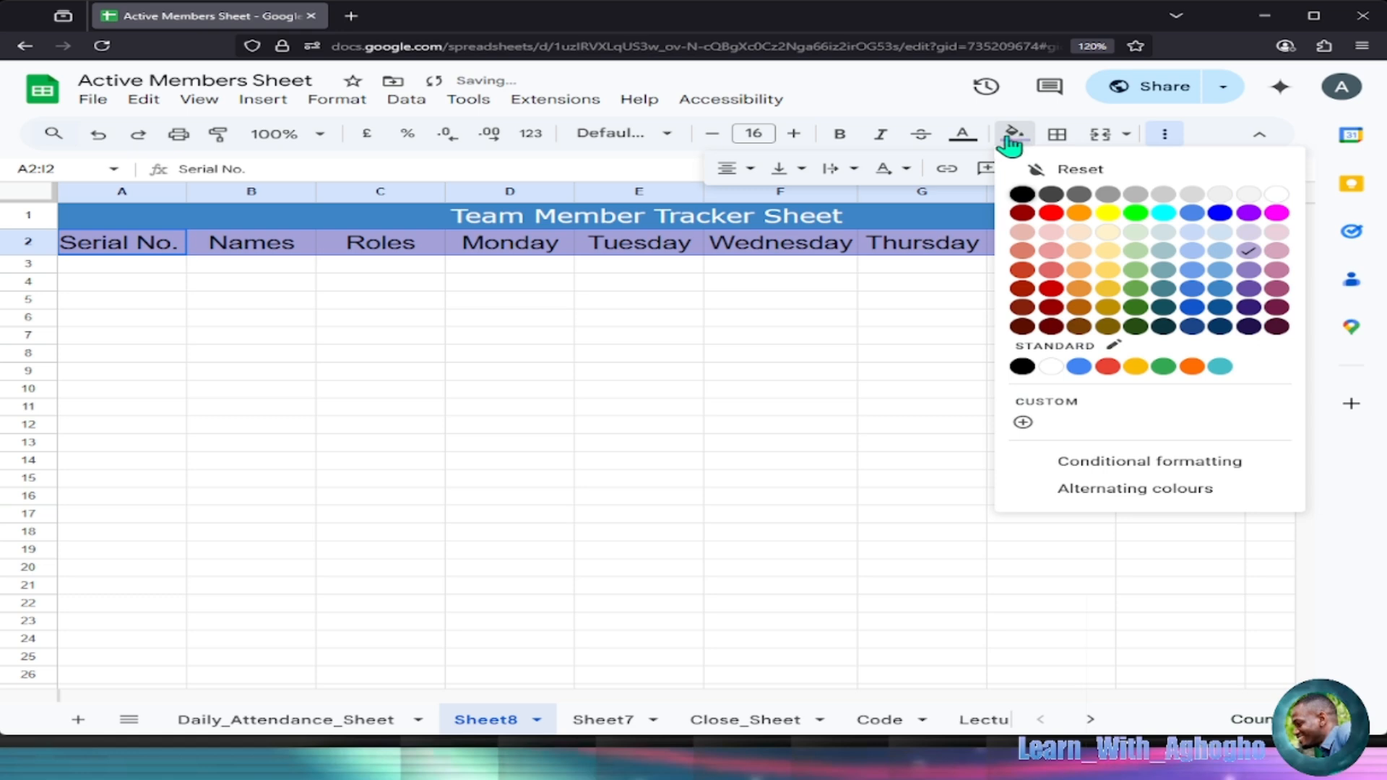
pyautogui.click(964, 137)
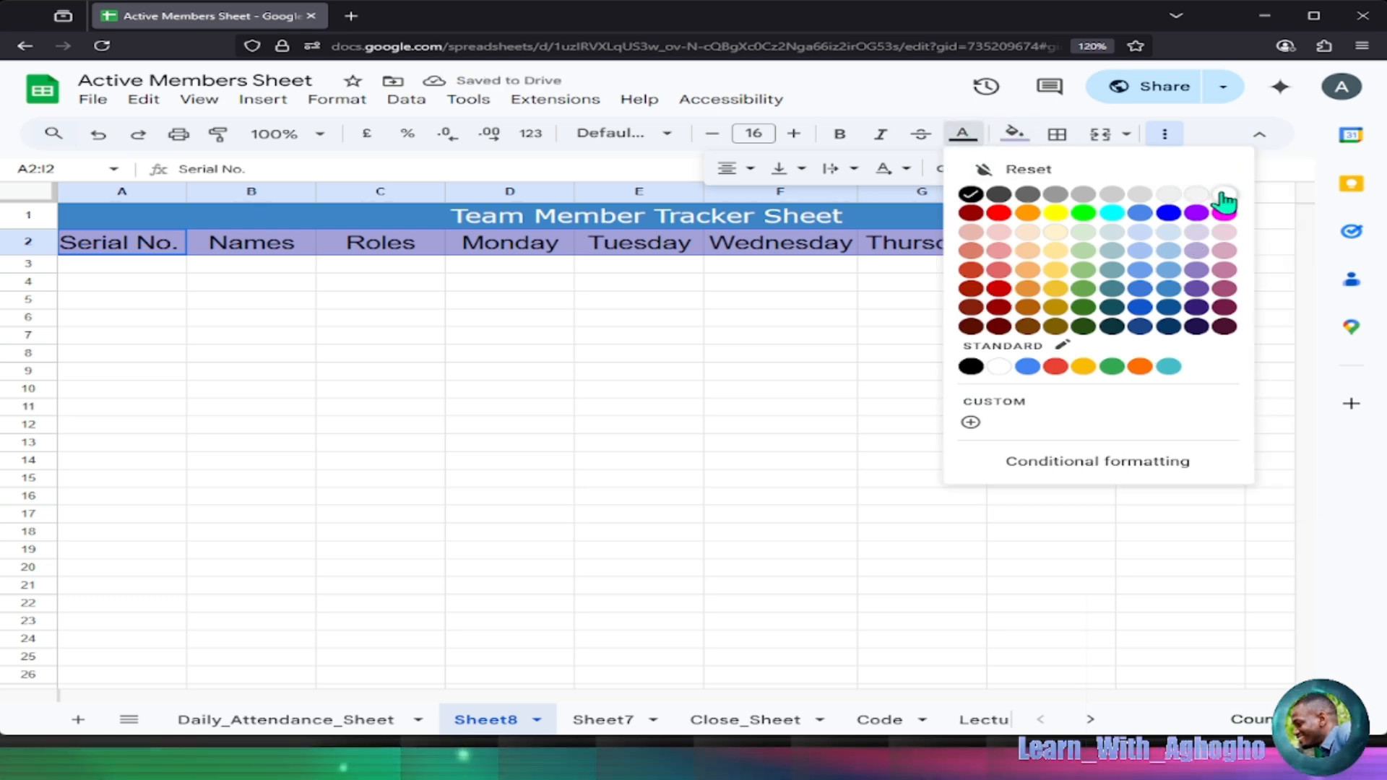
pyautogui.click(1223, 195)
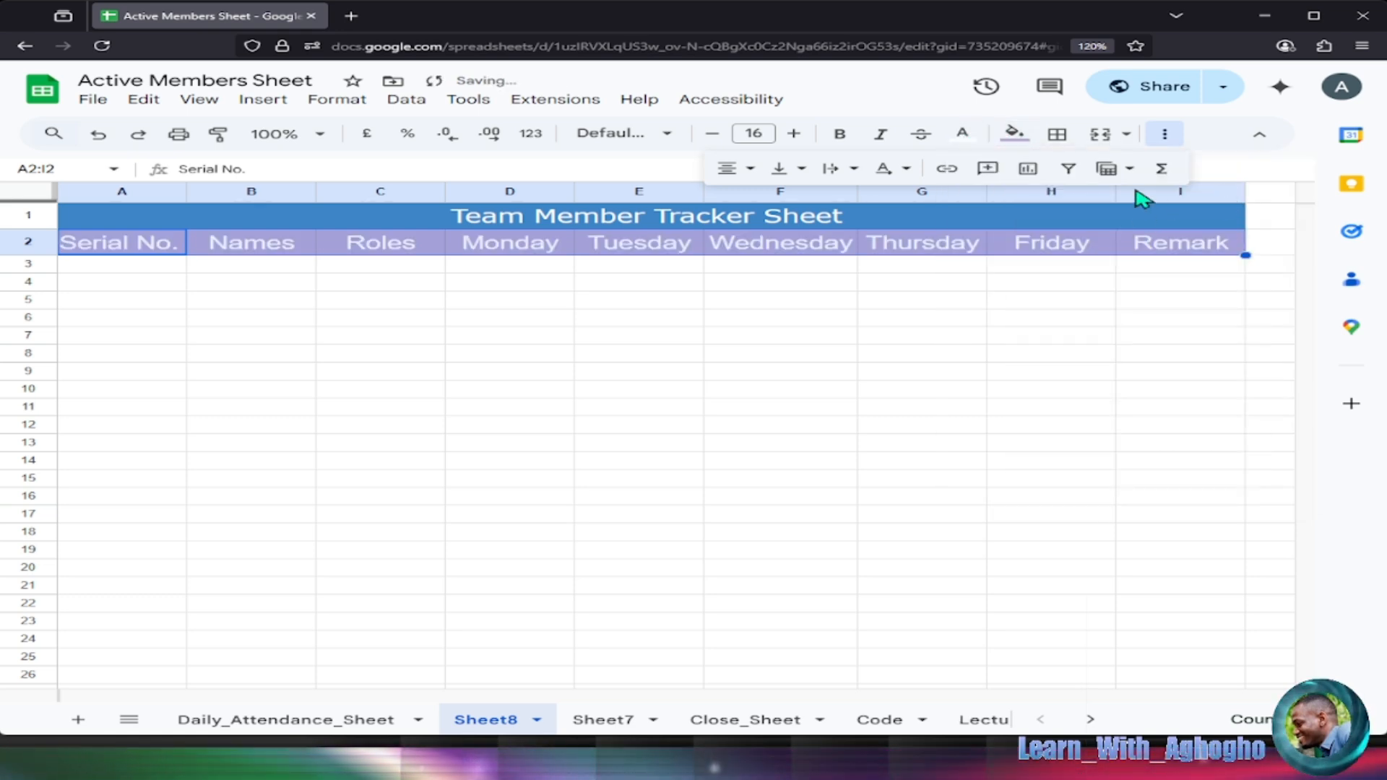
pyautogui.click(1015, 138)
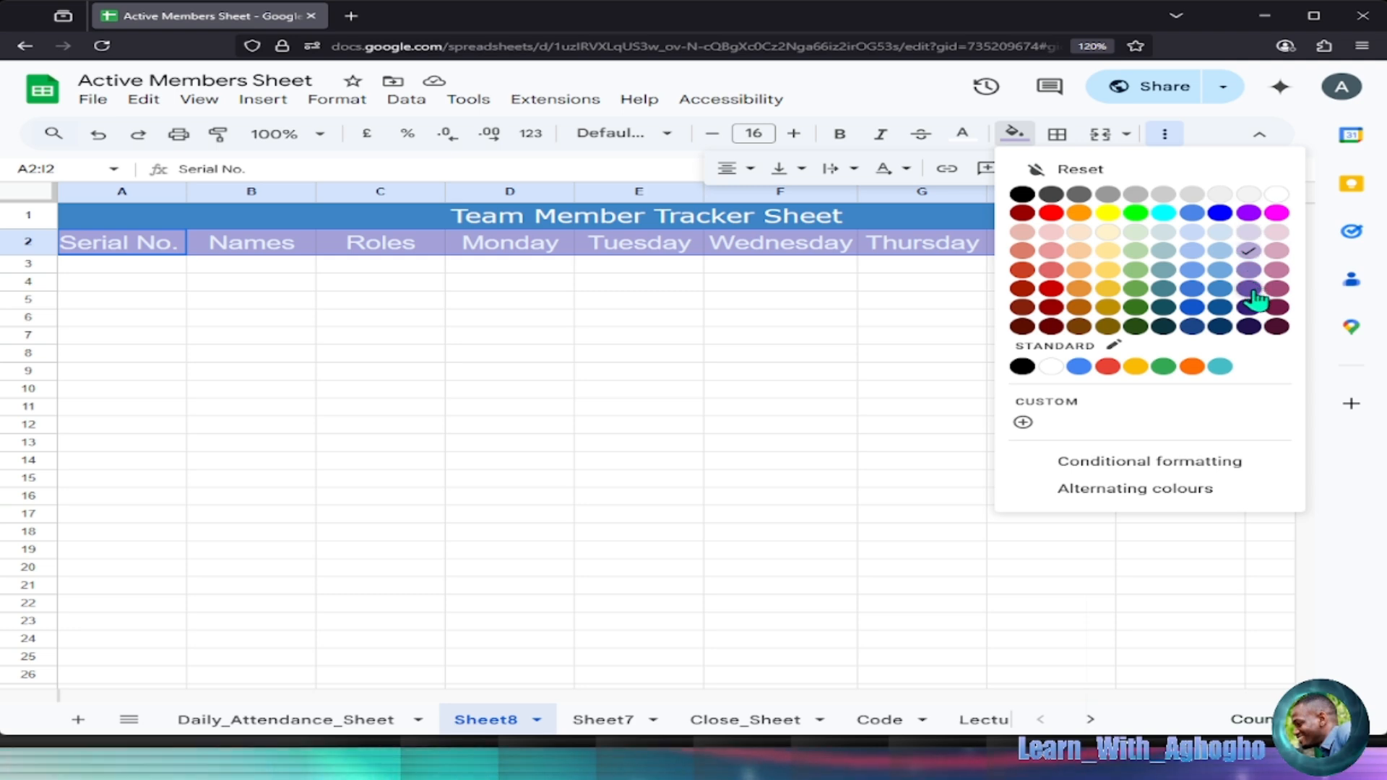
pyautogui.click(1249, 289)
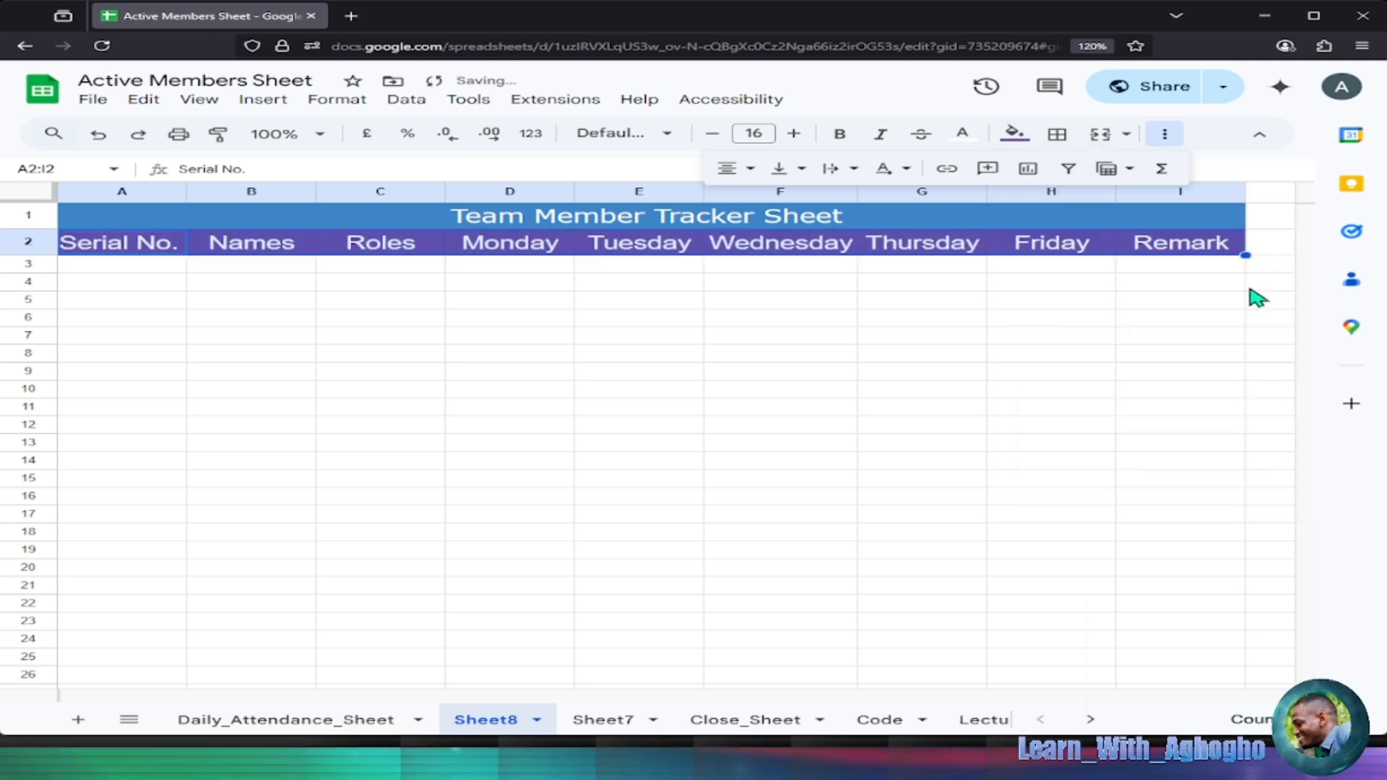
pyautogui.click(921, 319)
# Enter the first serial number 1001 in A3 and the formula =A3+1 in A4.
pyautogui.click(98, 268)
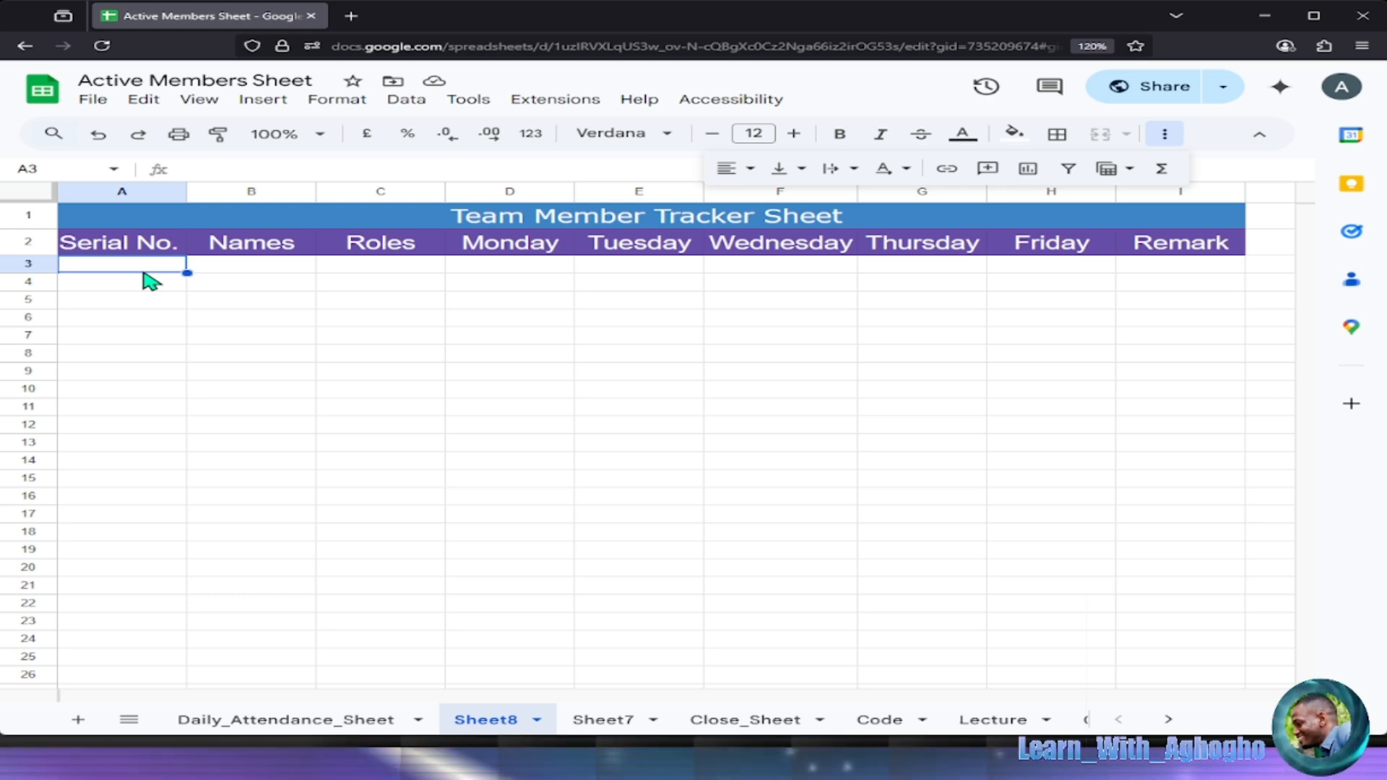
pyautogui.write('1001')
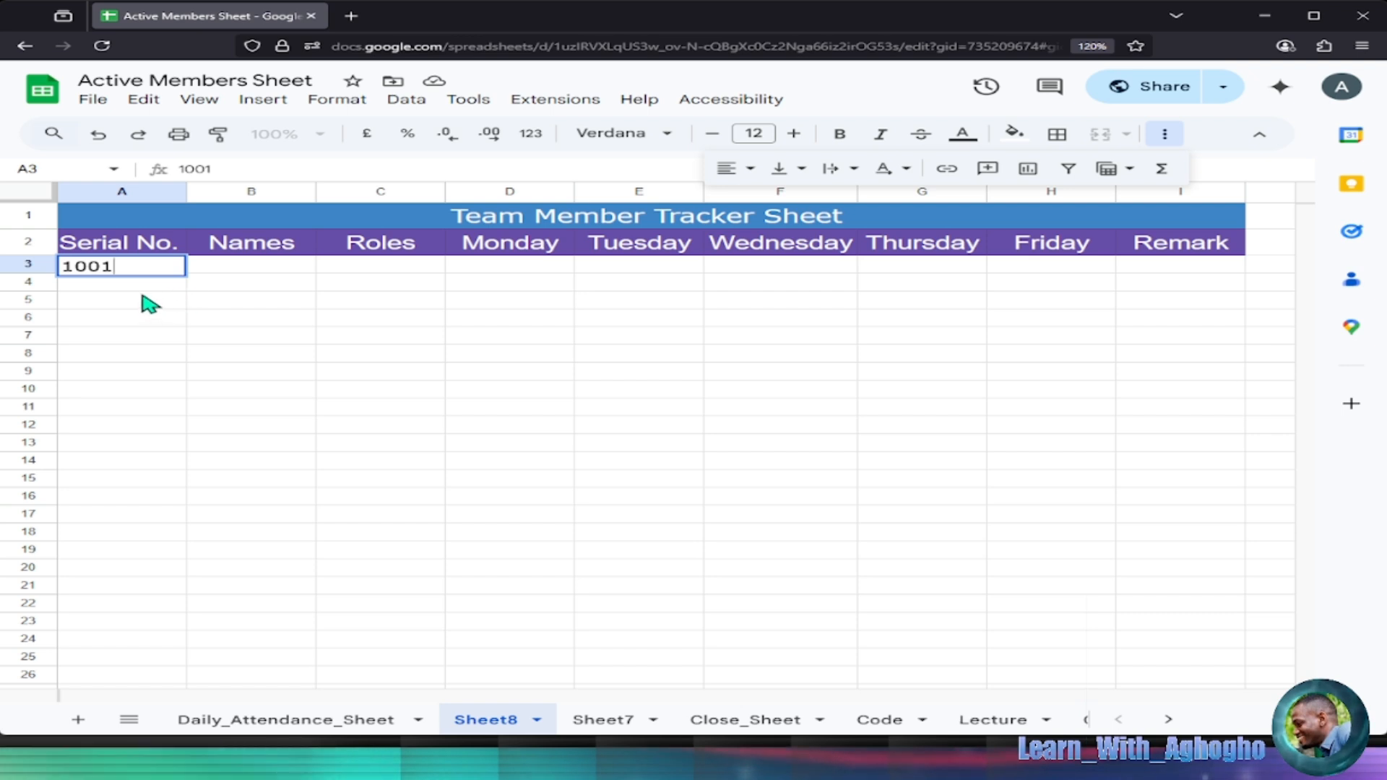
pyautogui.press('Return')
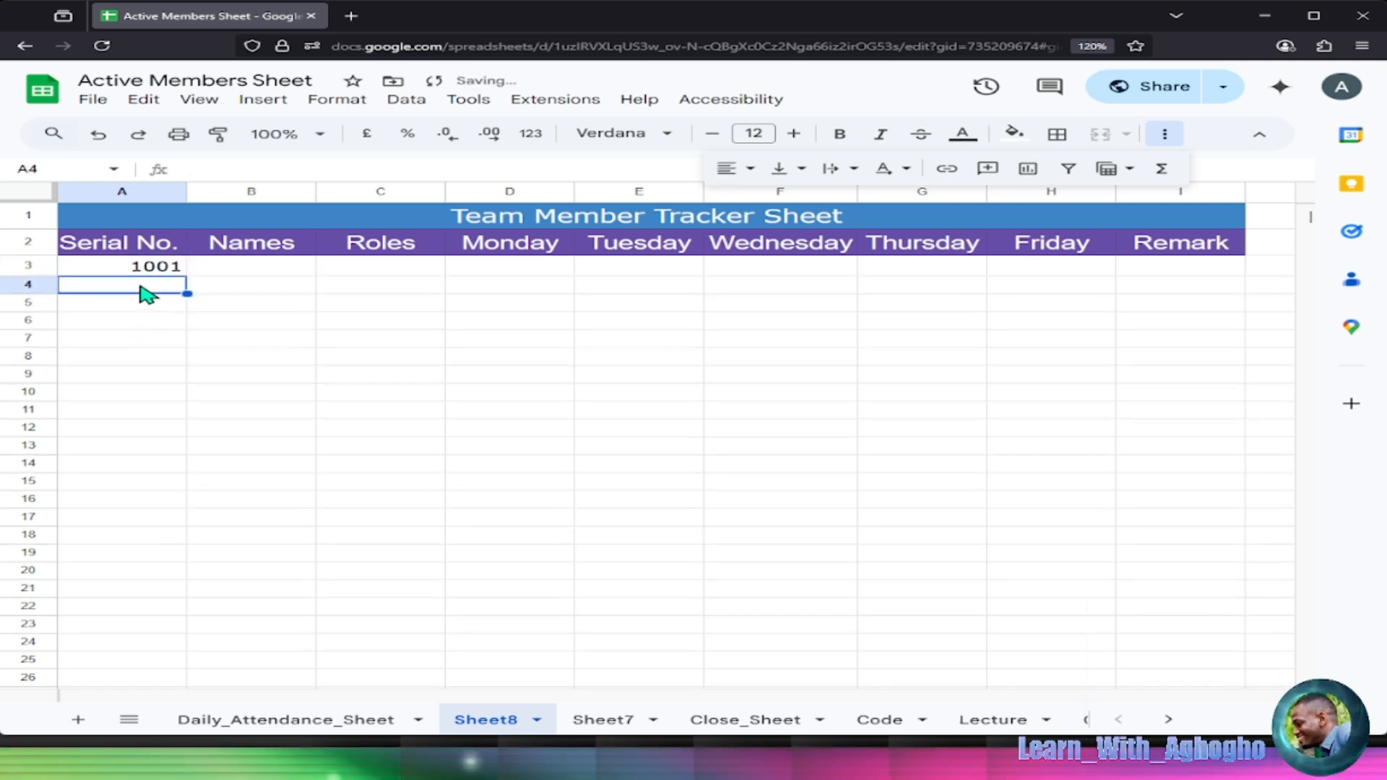
pyautogui.write('=')
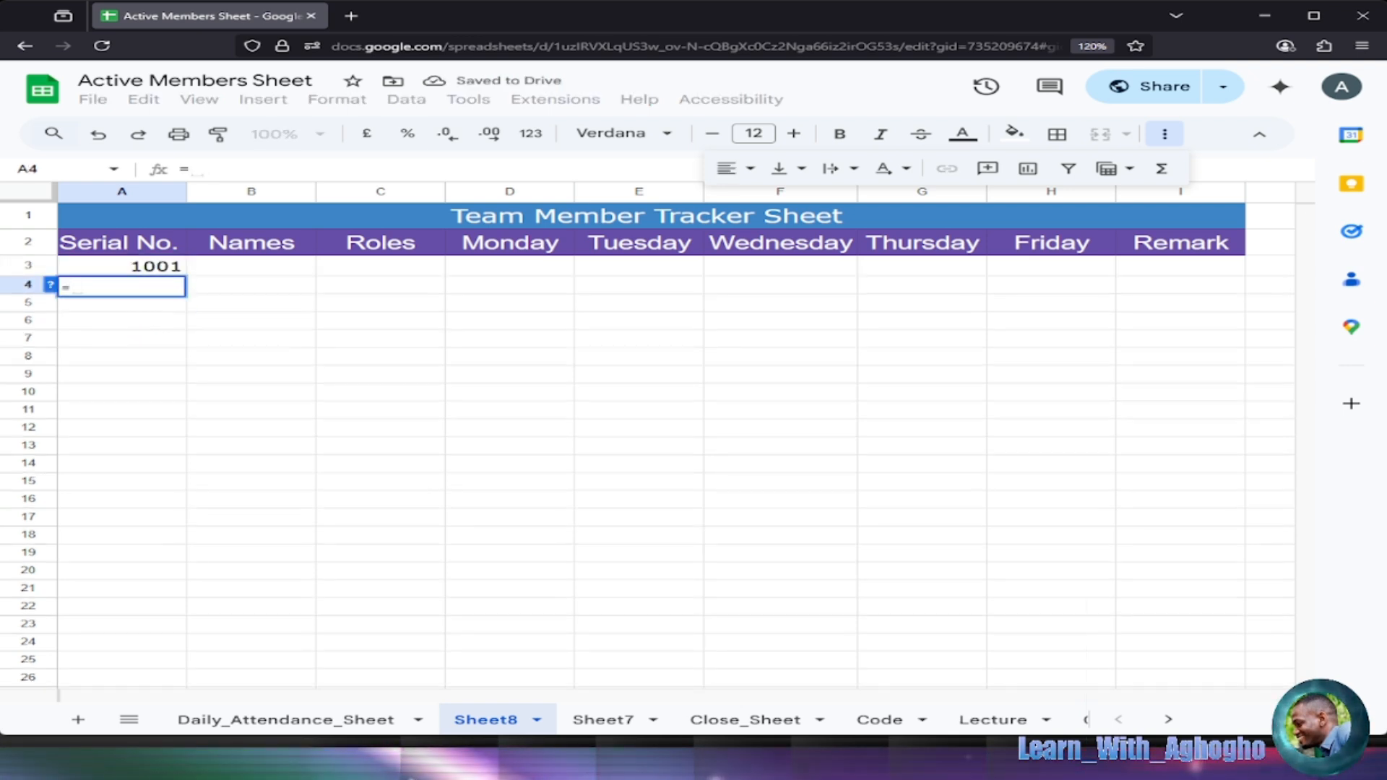
pyautogui.click(155, 267)
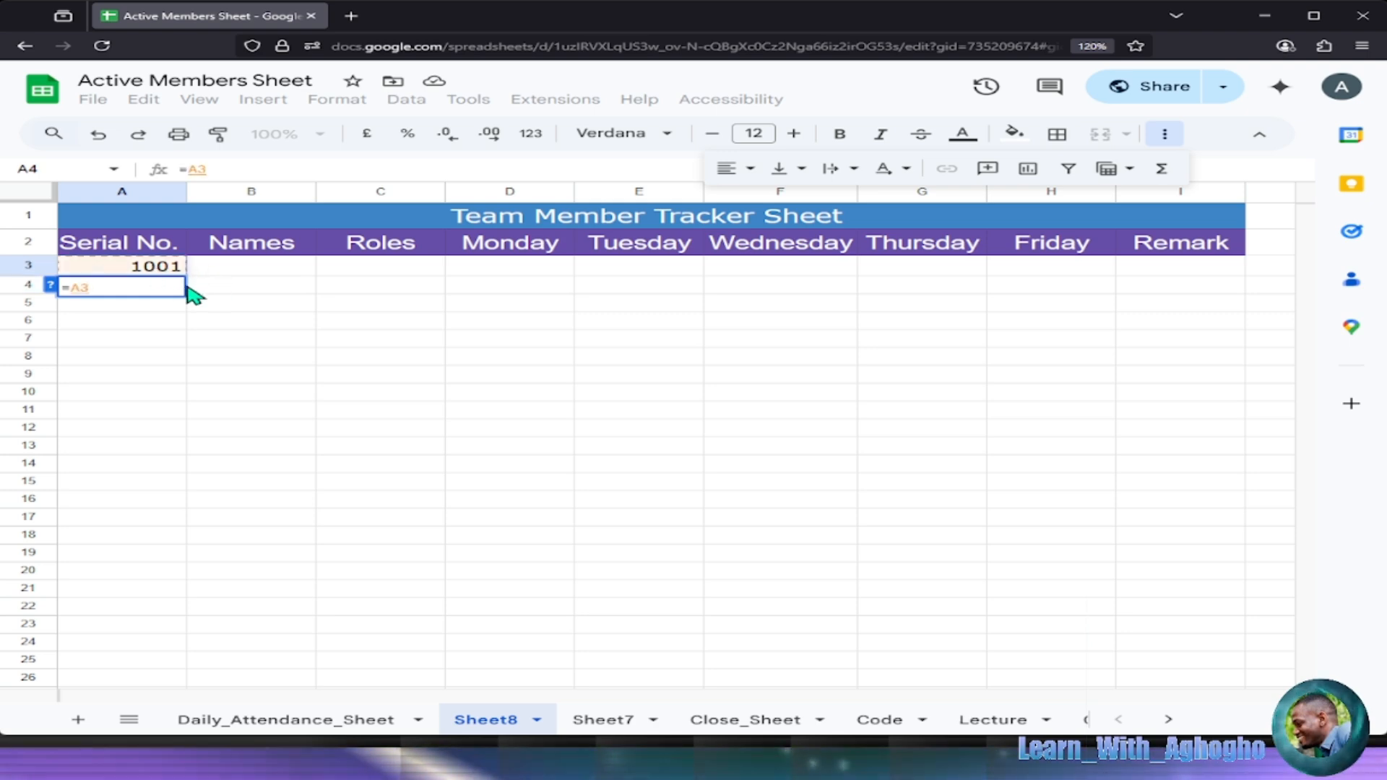
pyautogui.write('+')
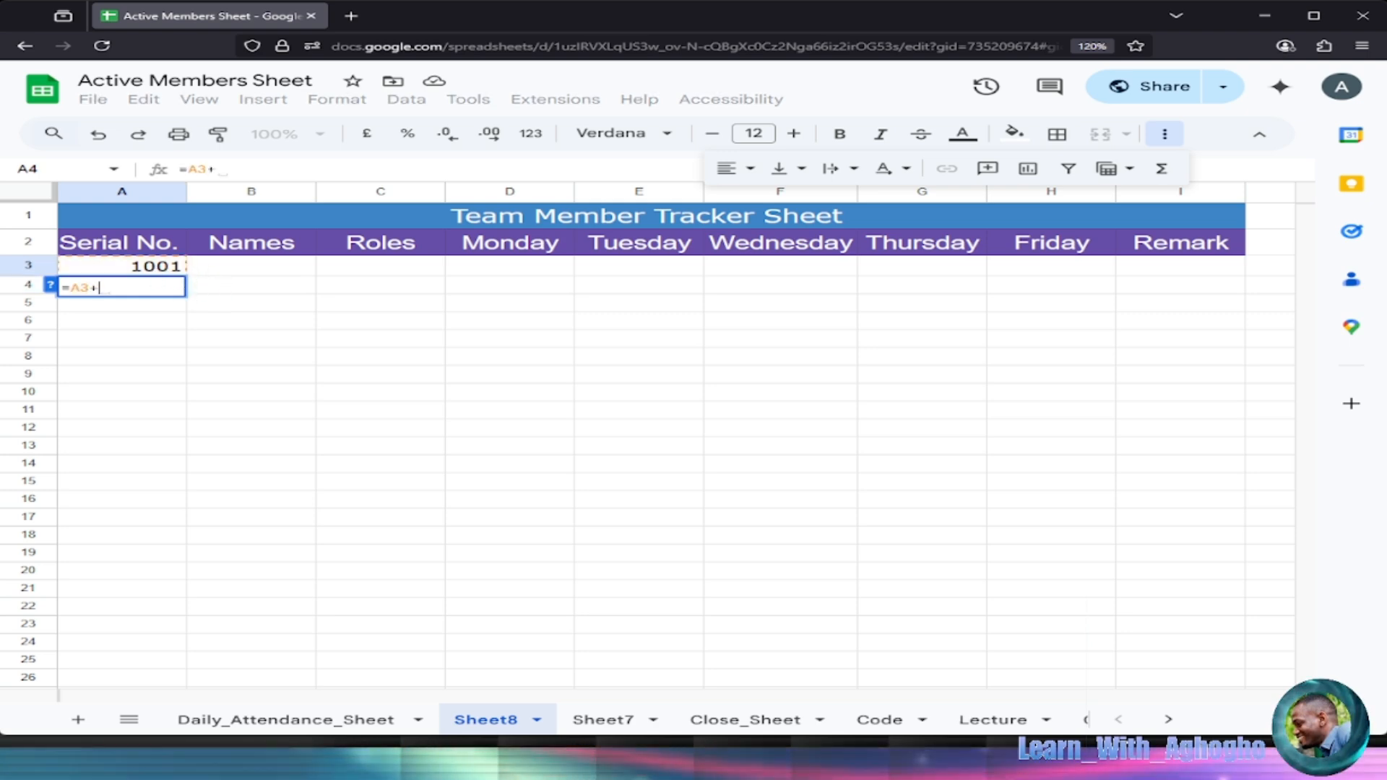
pyautogui.write('1')
pyautogui.press('Return')
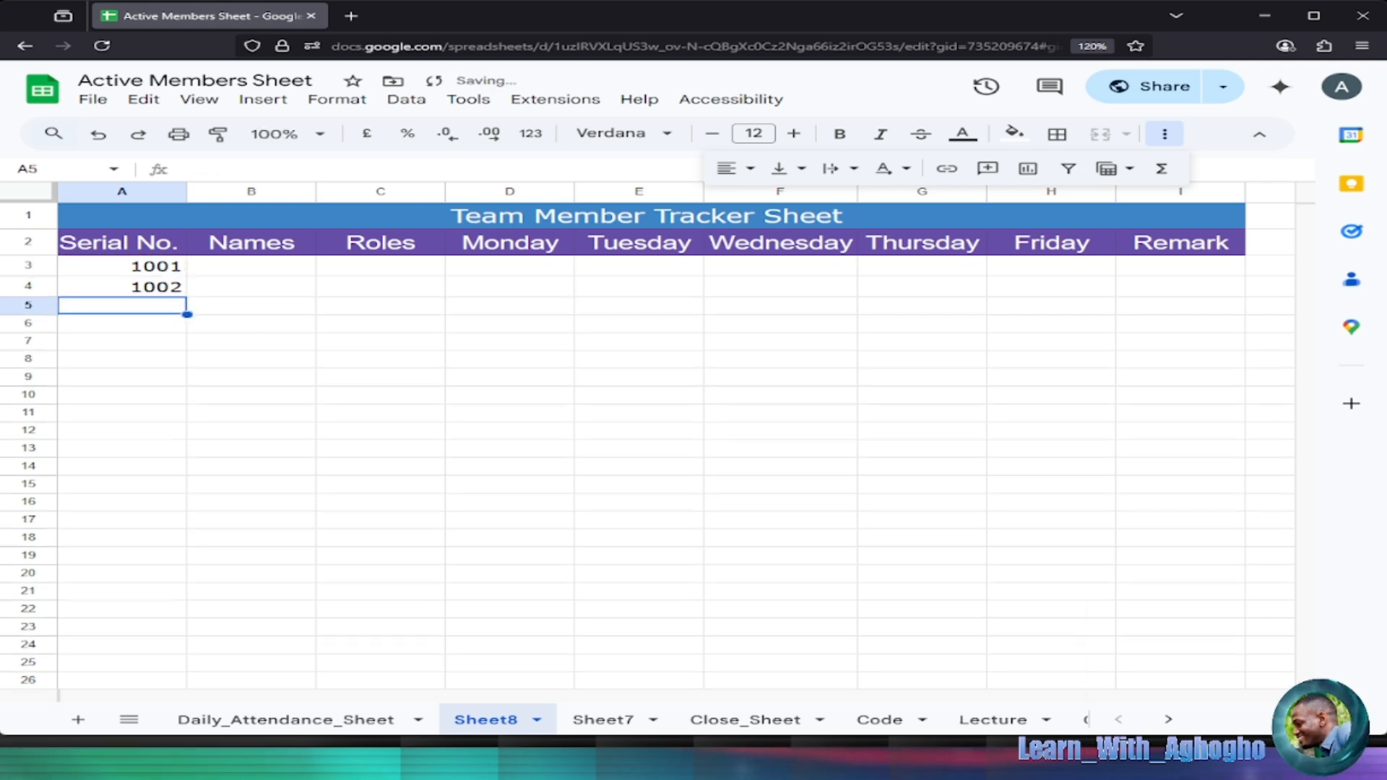
# Fill the serial number formula from A4 down to A17.
pyautogui.click(171, 292)
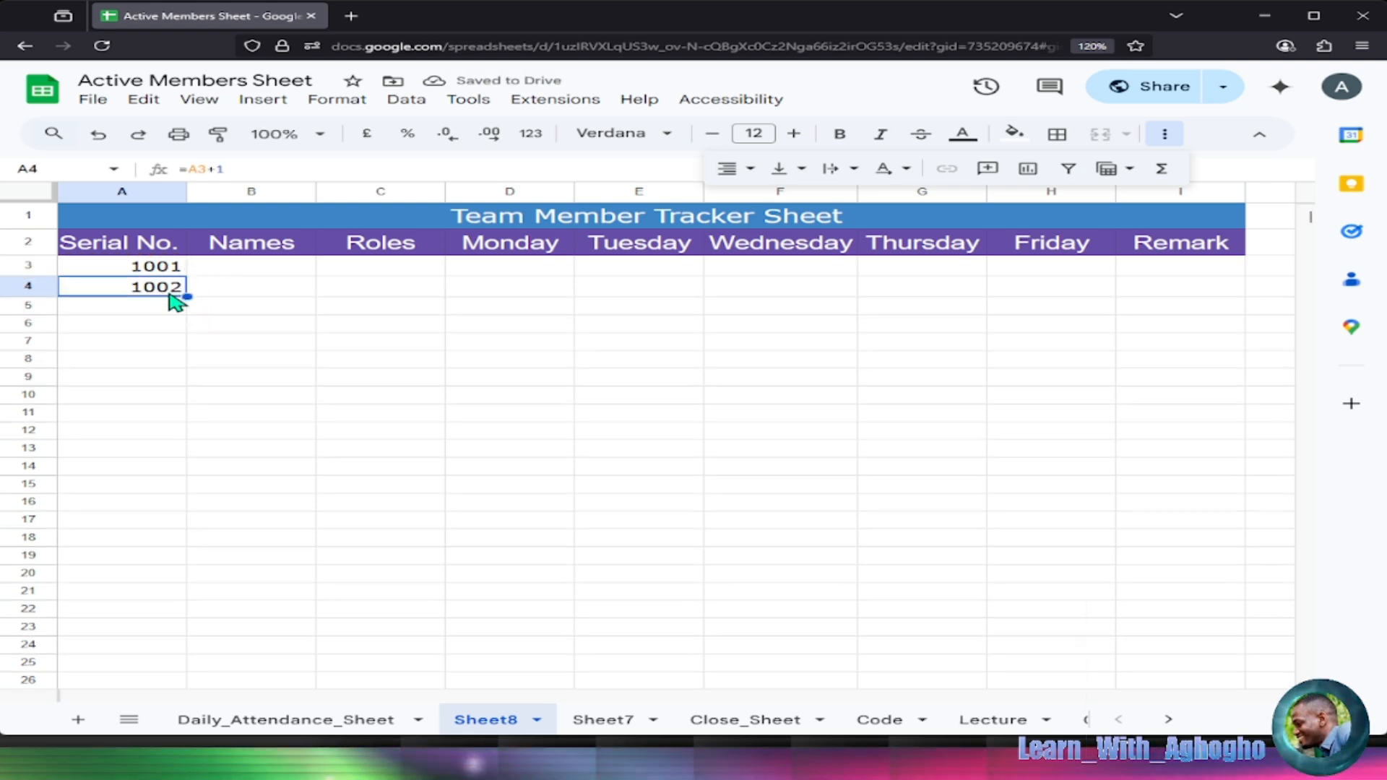
pyautogui.moveTo(194, 404); pyautogui.dragTo(198, 445)
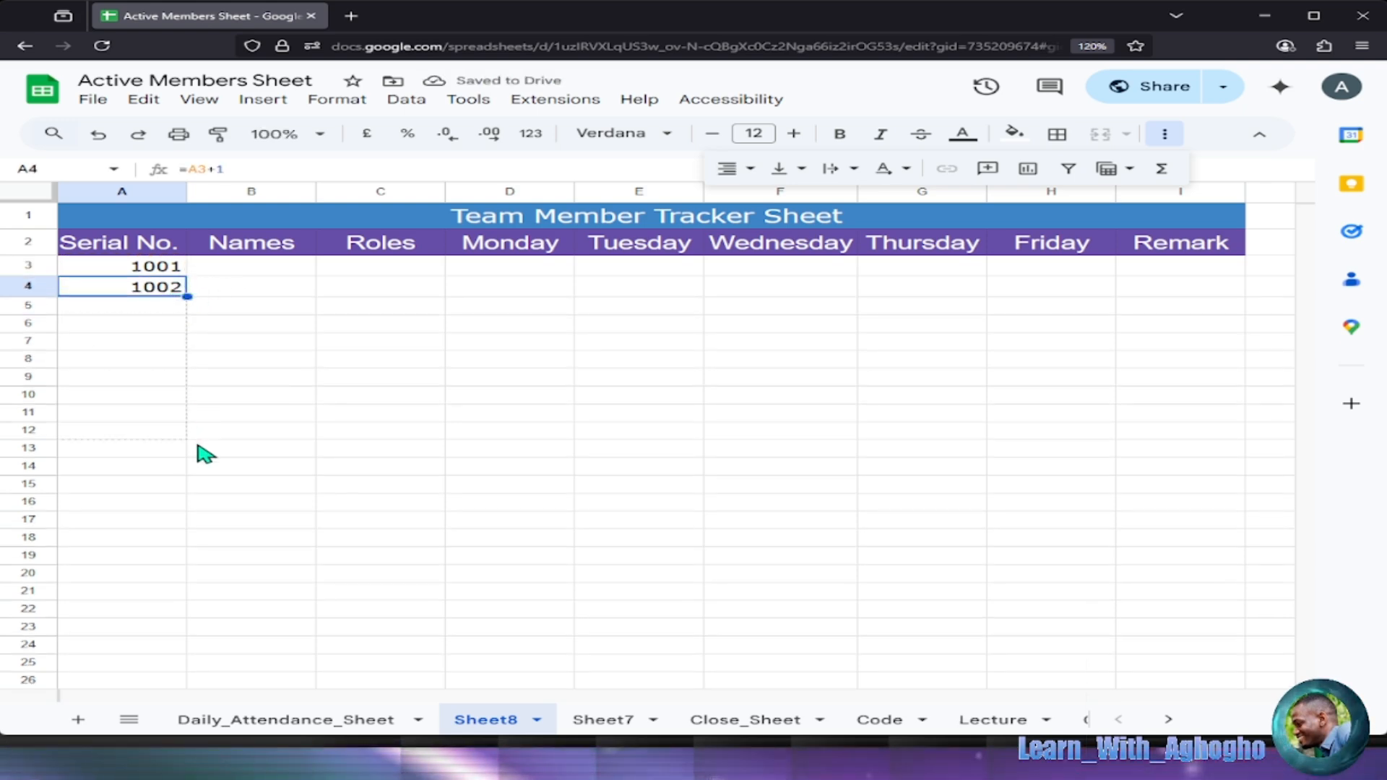
pyautogui.moveTo(169, 504); pyautogui.dragTo(206, 497)
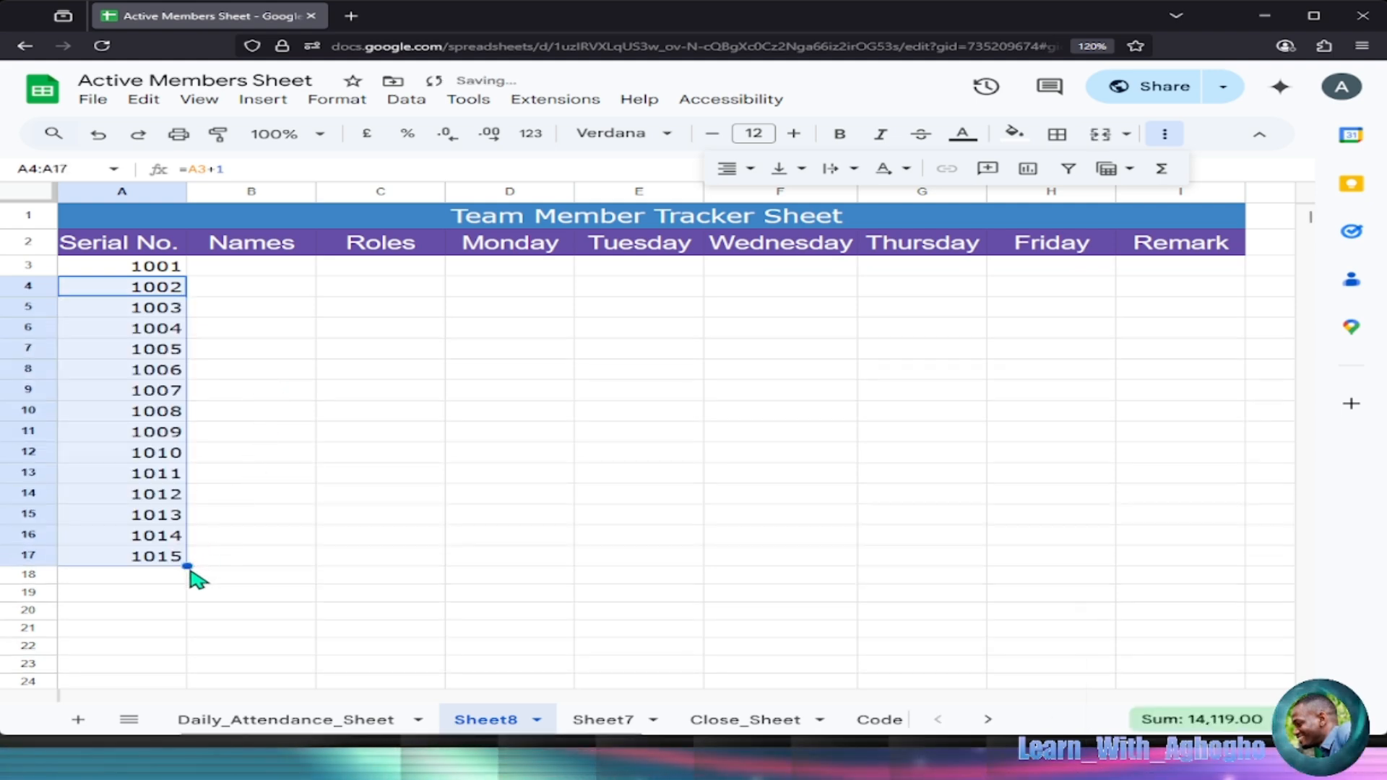
pyautogui.click(260, 536)
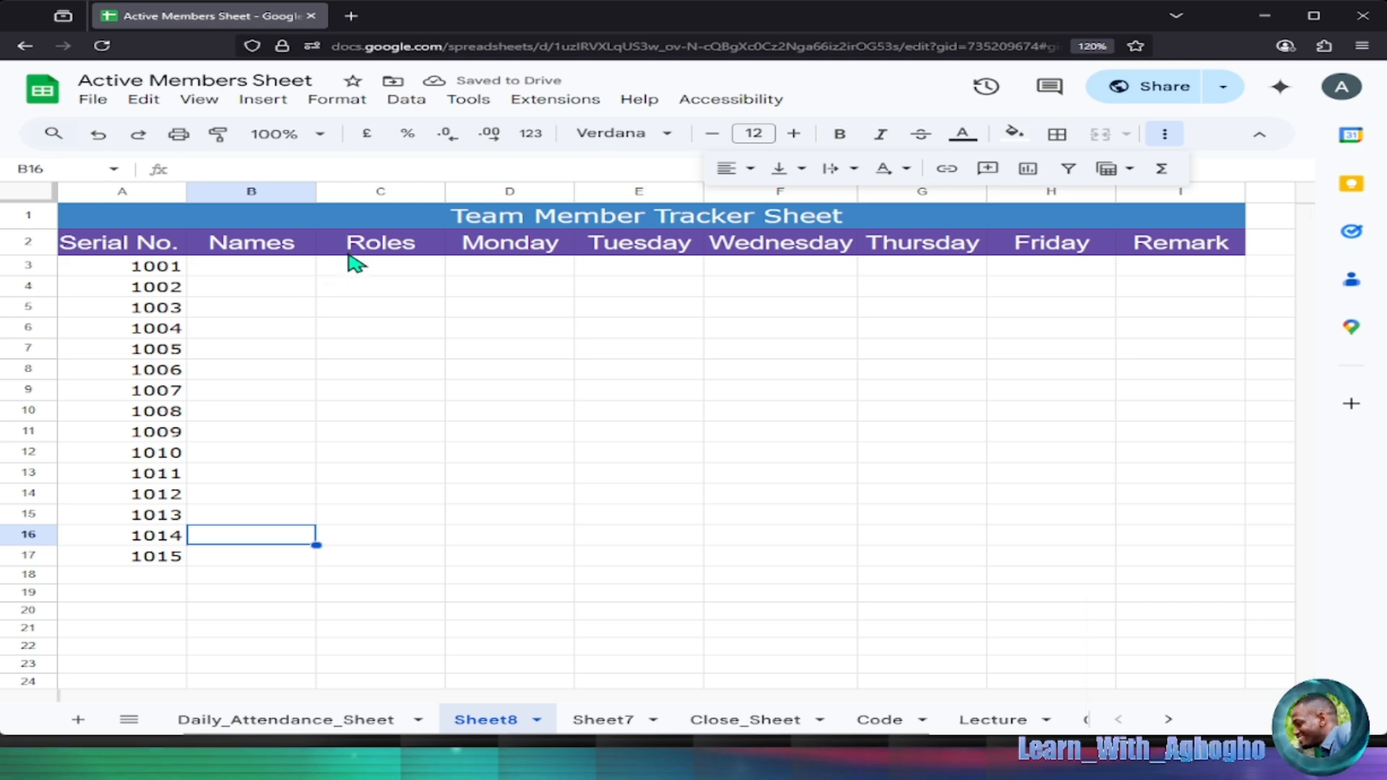
pyautogui.click(293, 271)
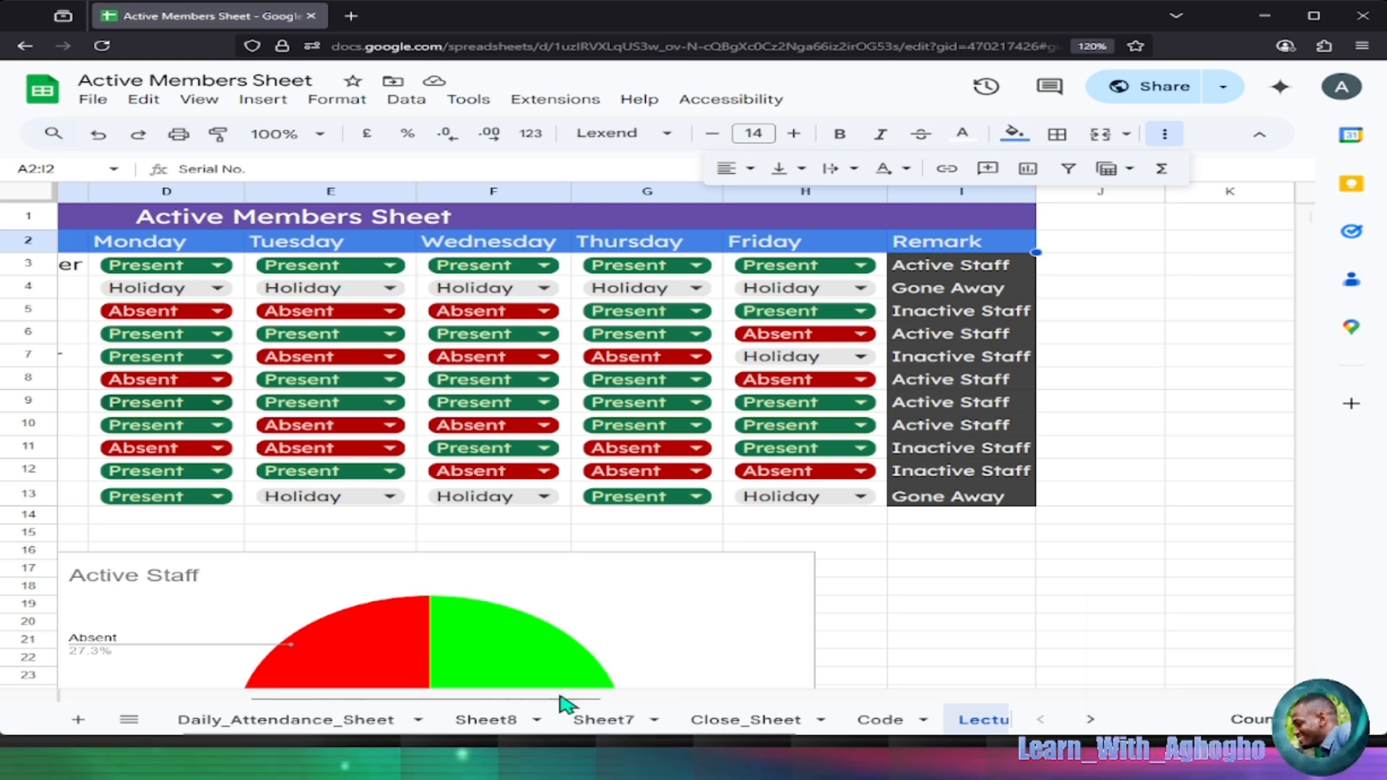
# Copy the member names in B3:B13 of the Lecture sheet into Sheet8 starting at B3.
pyautogui.moveTo(567, 699); pyautogui.dragTo(294, 699)
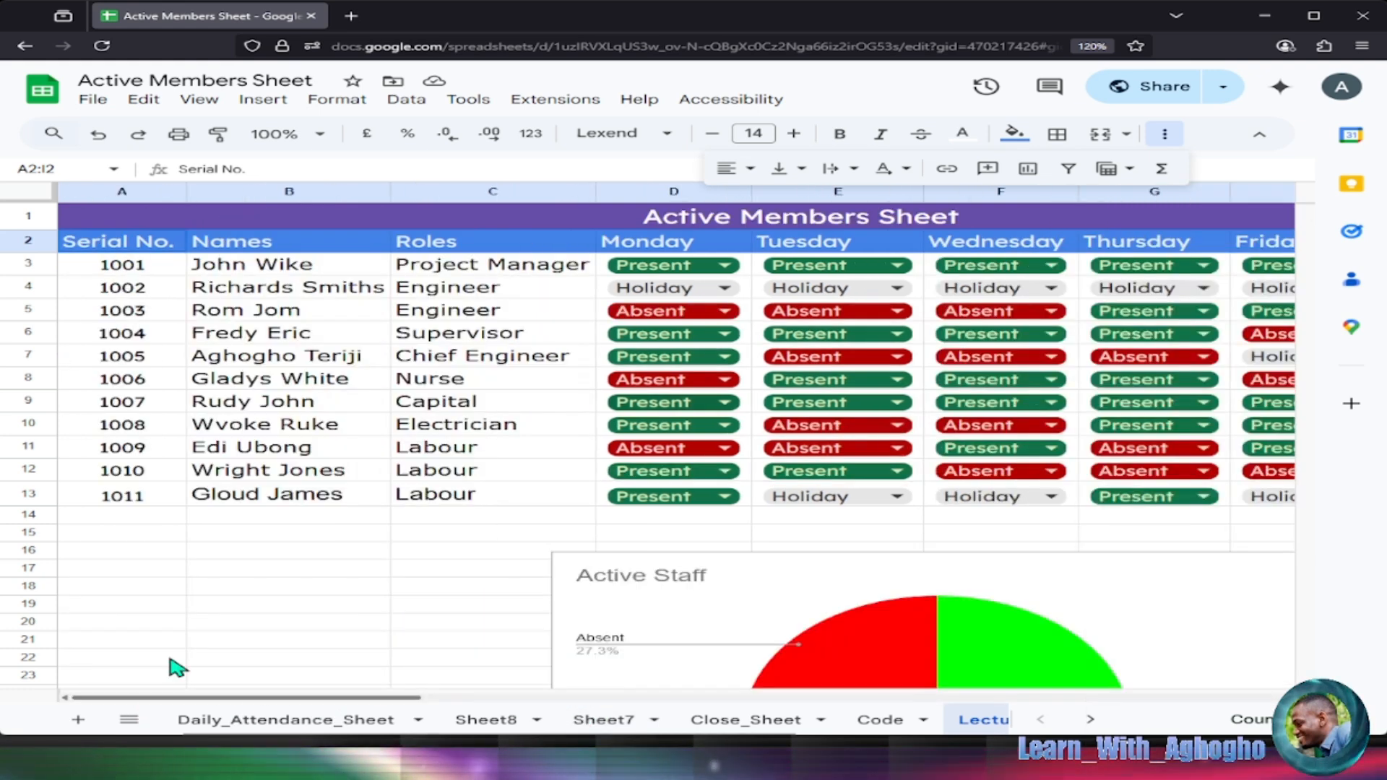
pyautogui.click(295, 275)
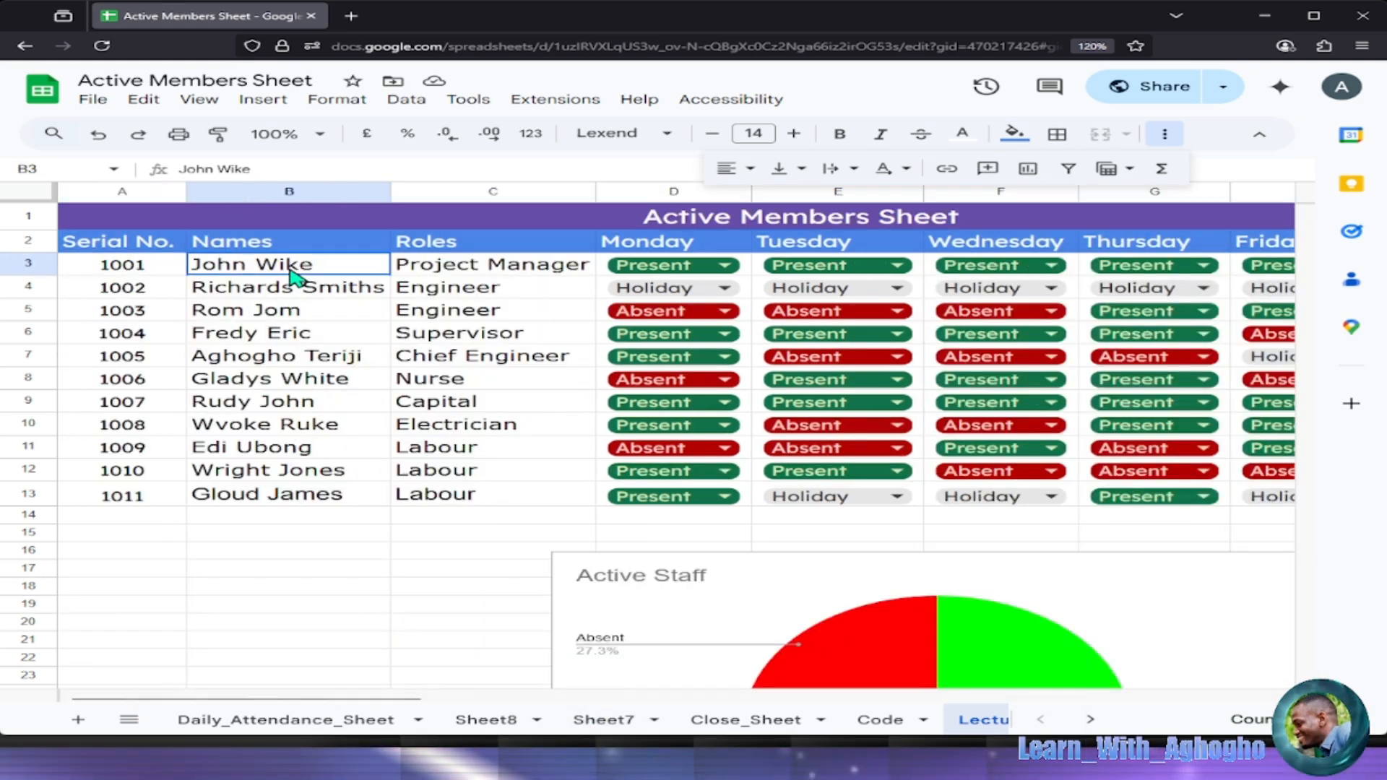
pyautogui.moveTo(292, 273); pyautogui.dragTo(294, 503)
pyautogui.hotkey('ctrl', 'c')
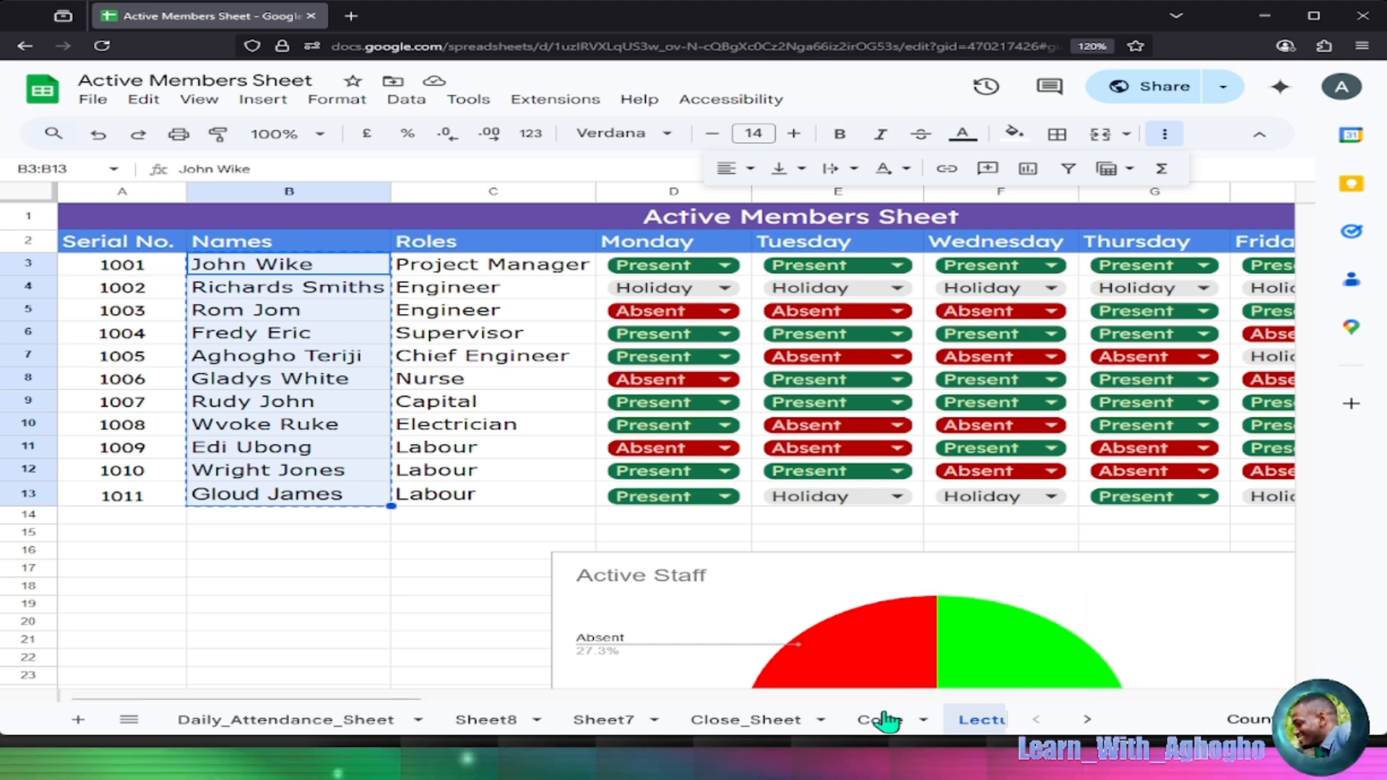
pyautogui.click(475, 720)
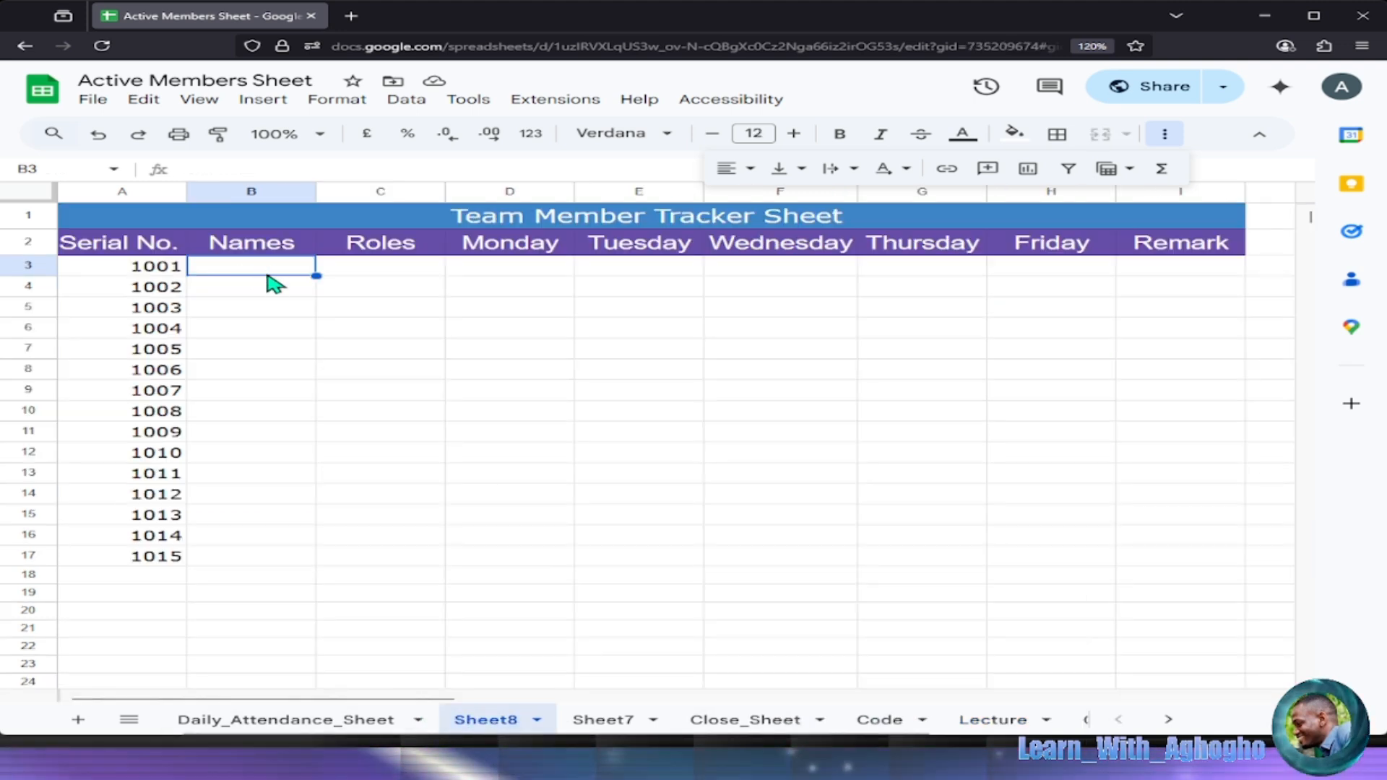
pyautogui.hotkey('ctrl', 'v')
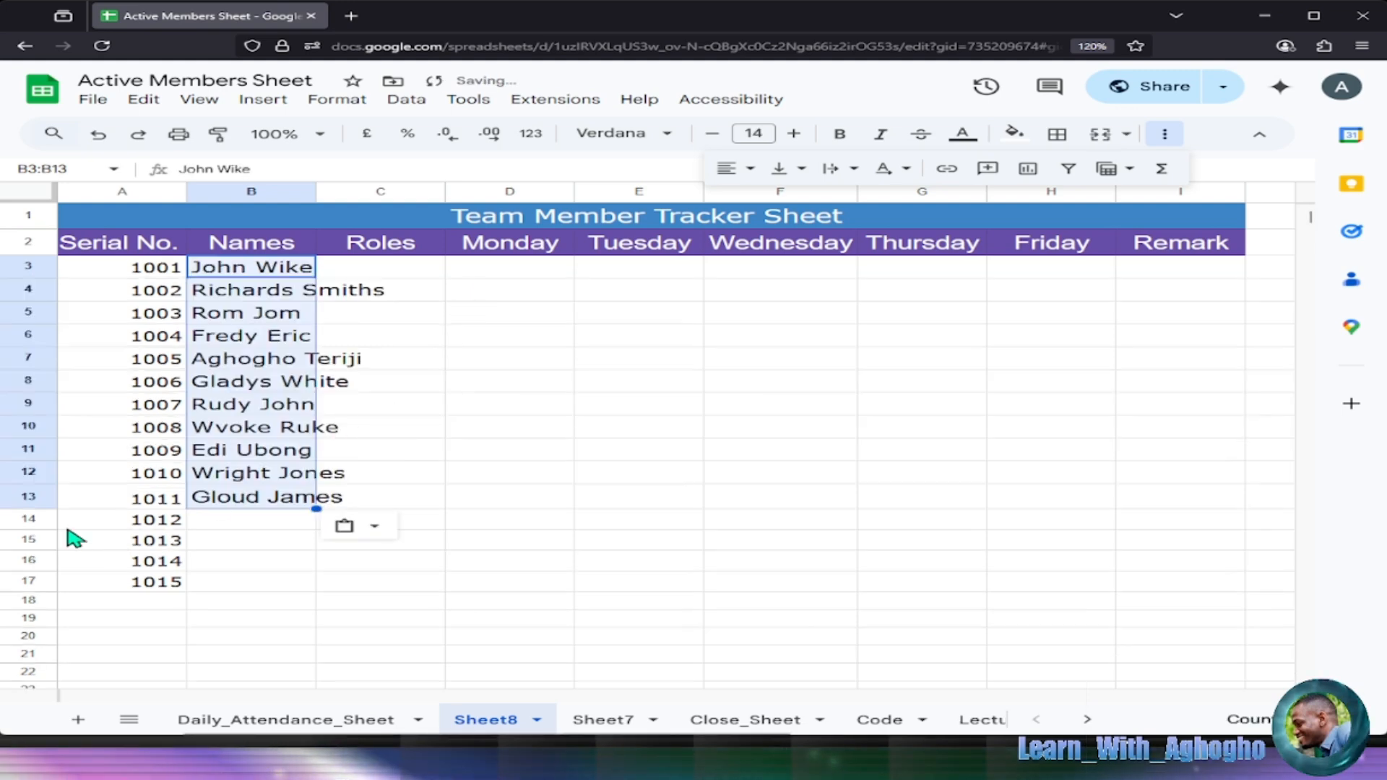
# Clear the surplus serial numbers in rows 14 to 17 and fit column B's width to the names.
pyautogui.click(28, 519)
pyautogui.keyDown('shift'); pyautogui.click(28, 582); pyautogui.keyUp('shift')
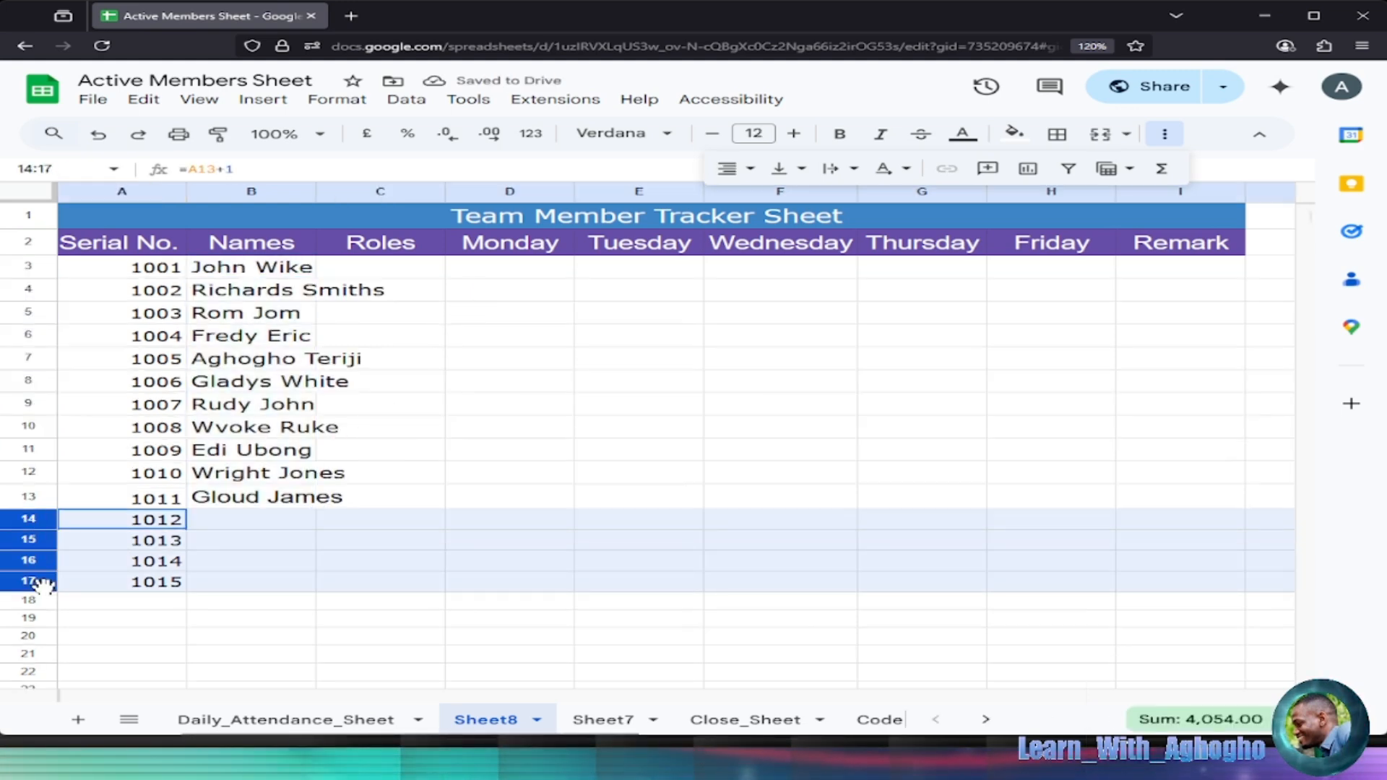
pyautogui.press('Delete')
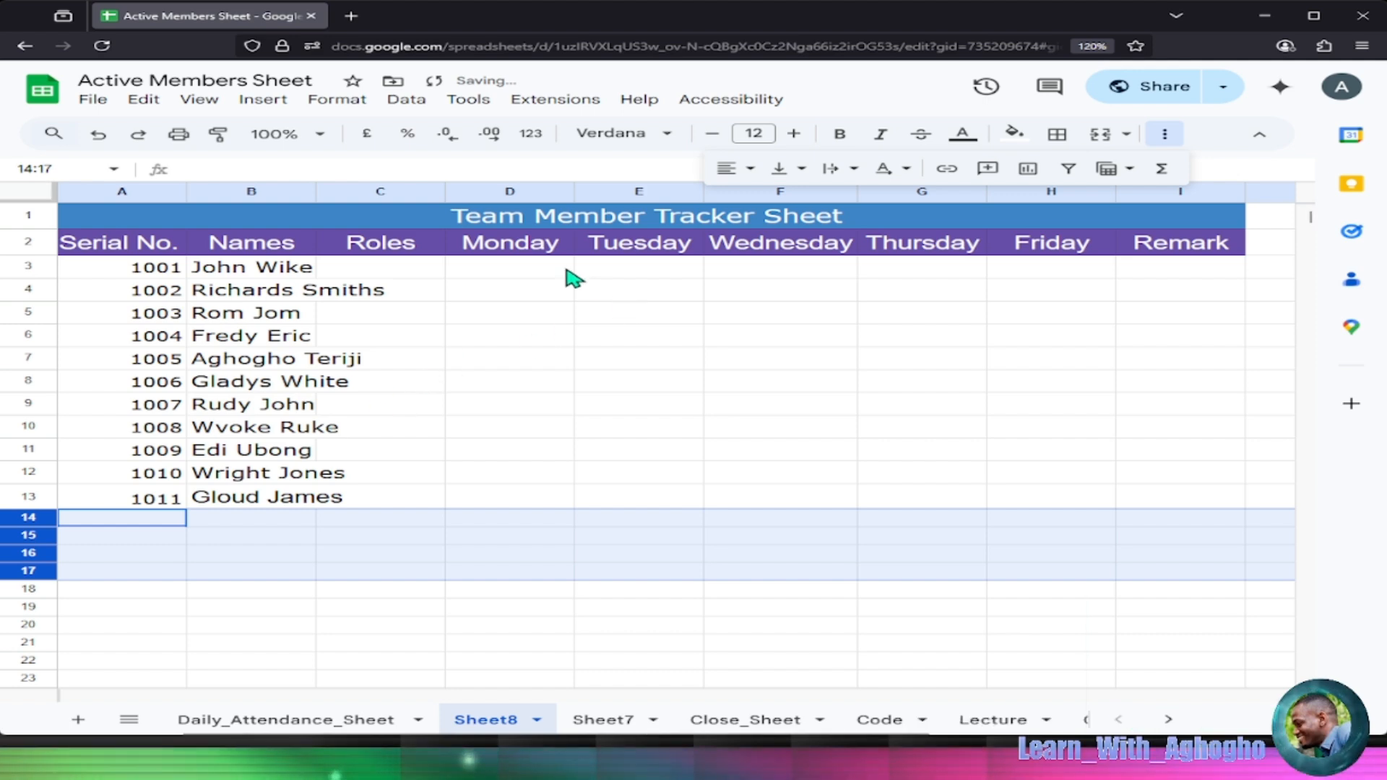
pyautogui.click(506, 290)
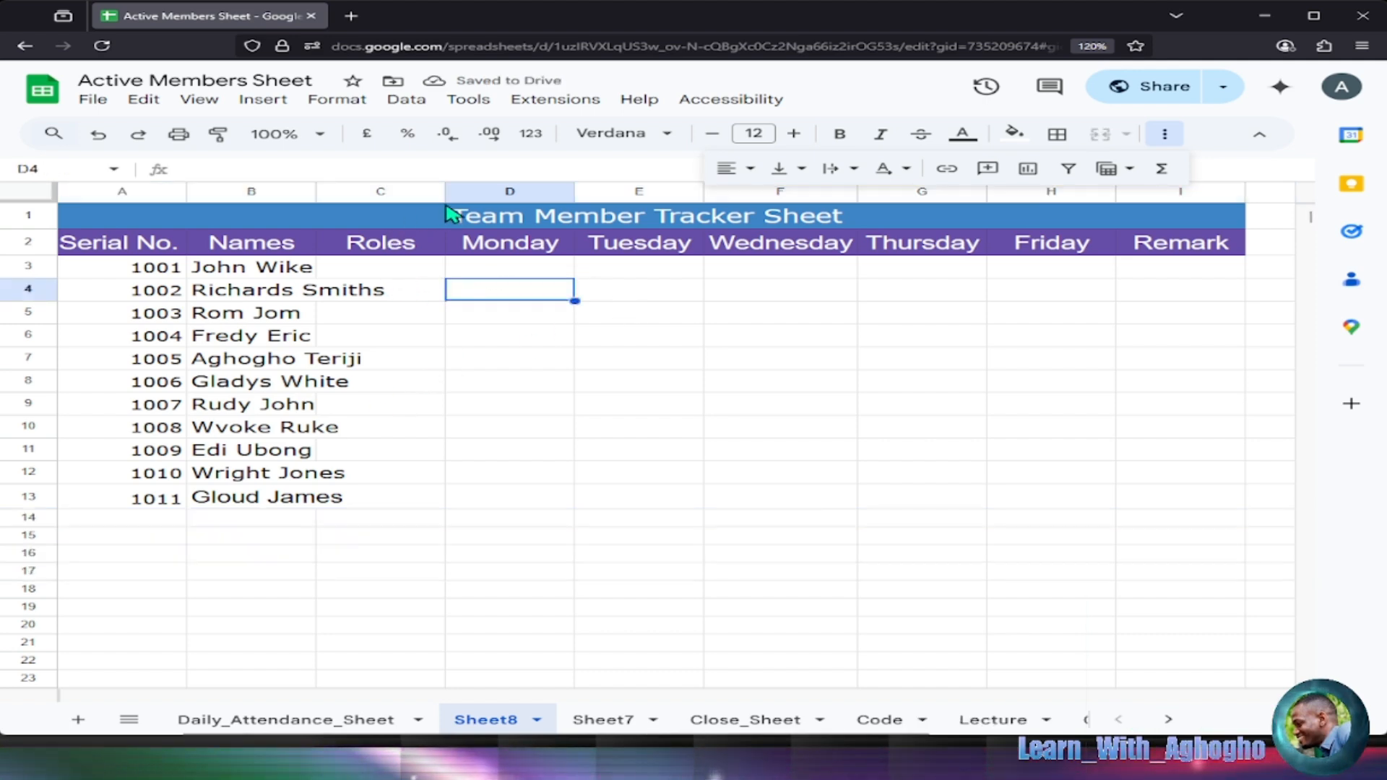
pyautogui.doubleClick(315, 191)
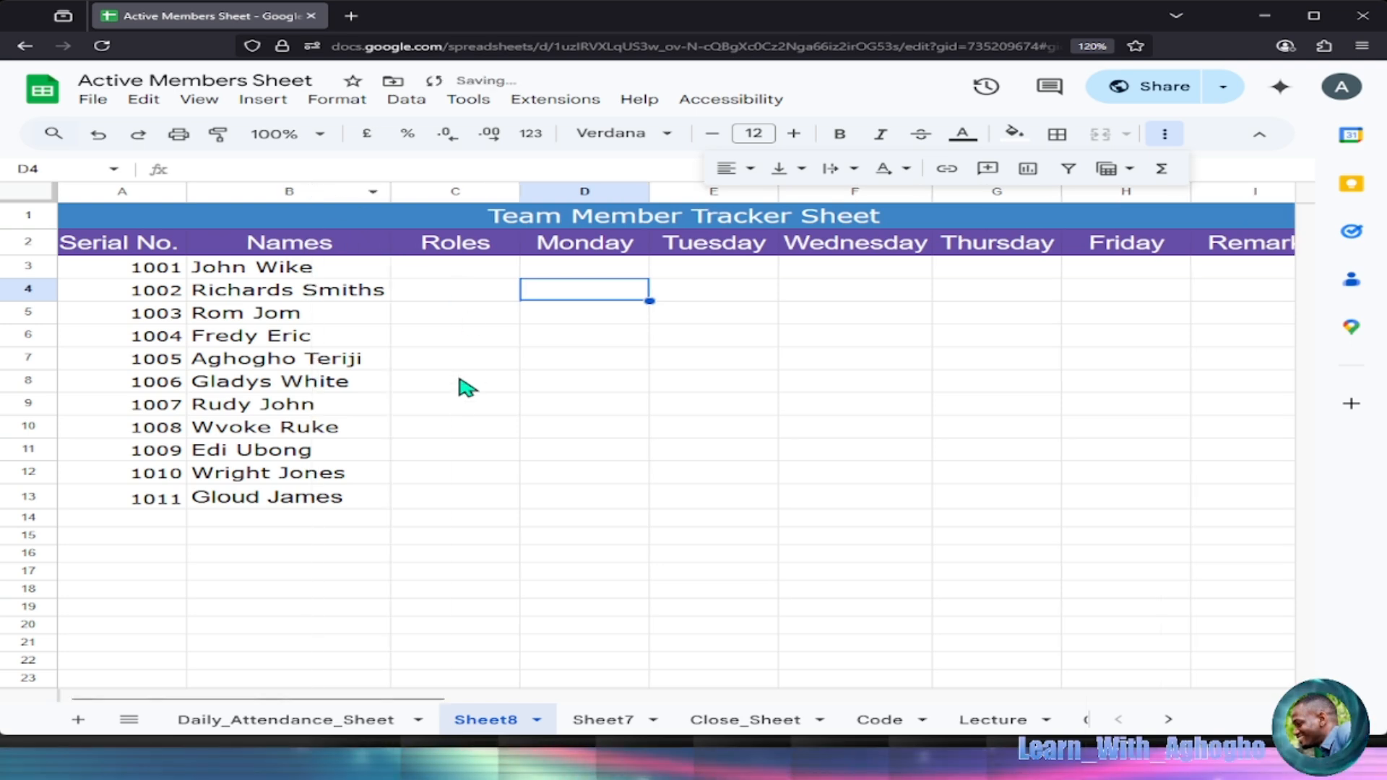
# Copy the roles in C3:C13 of the Lecture sheet into Sheet8 starting at C3 and fit column C's width to them.
pyautogui.click(428, 475)
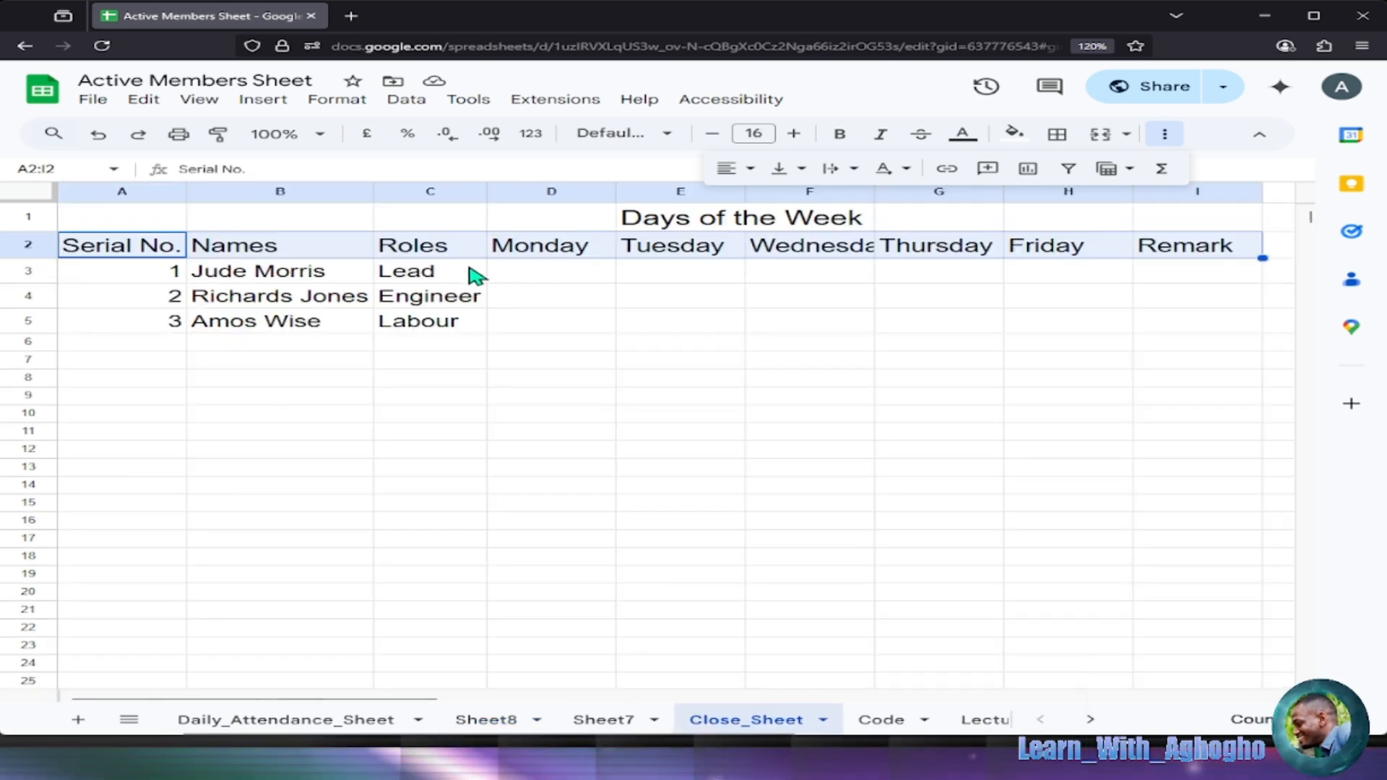
pyautogui.click(1001, 721)
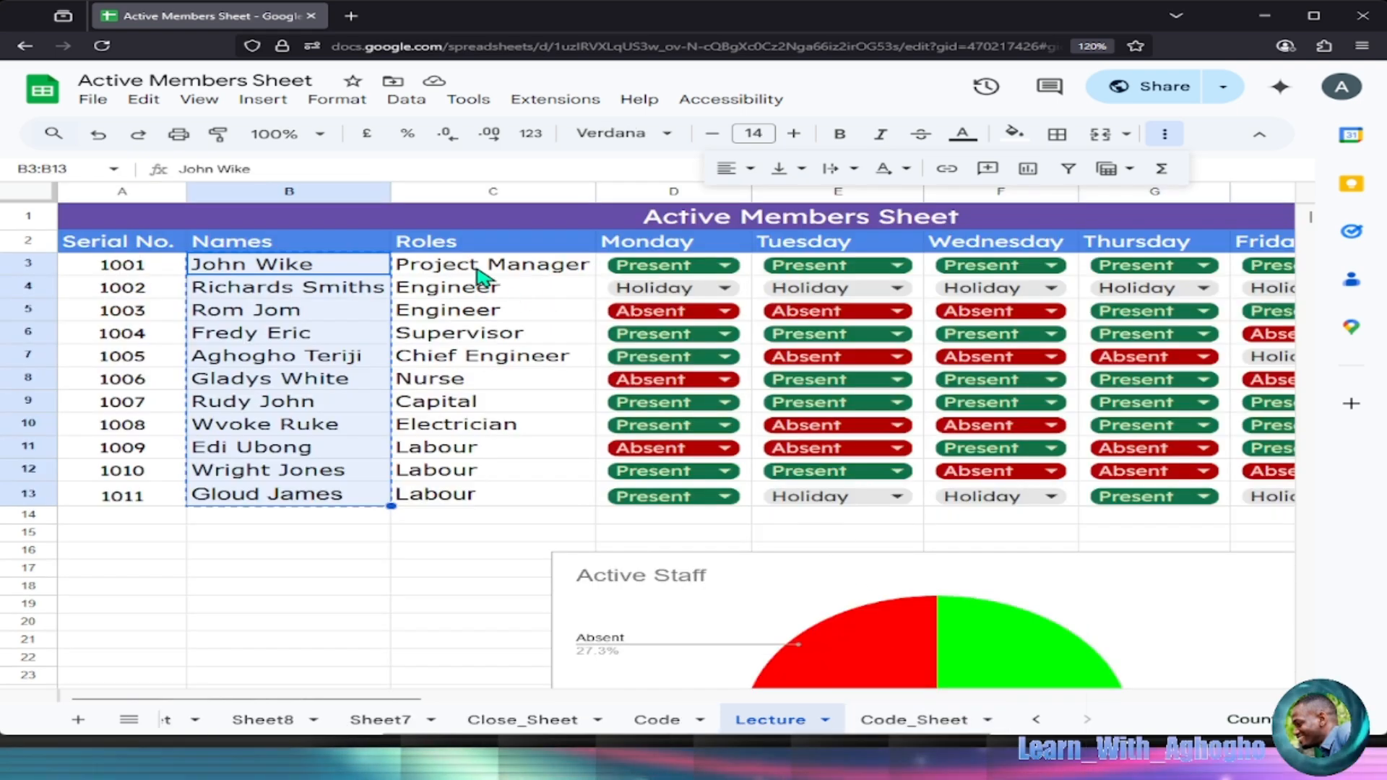
pyautogui.click(476, 268)
pyautogui.moveTo(486, 311); pyautogui.dragTo(477, 500)
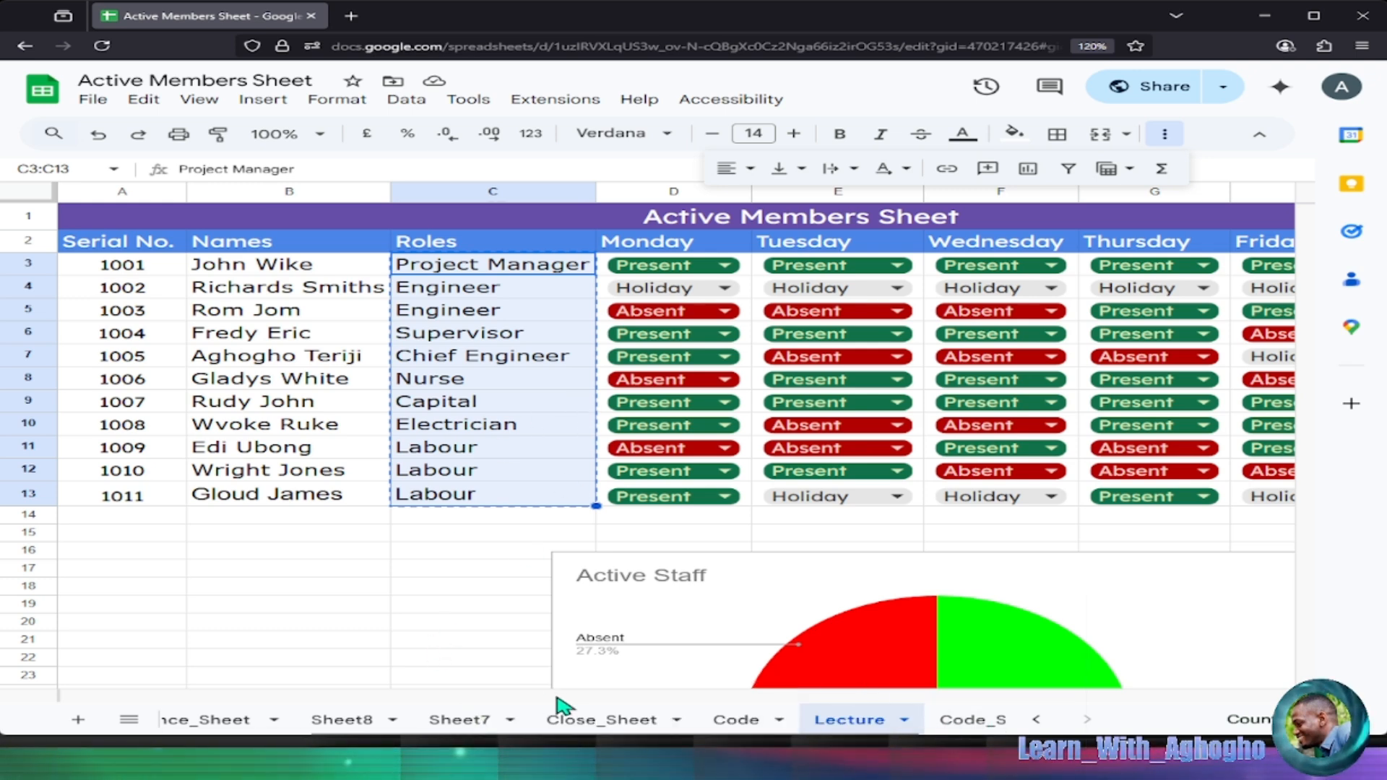
pyautogui.click(346, 720)
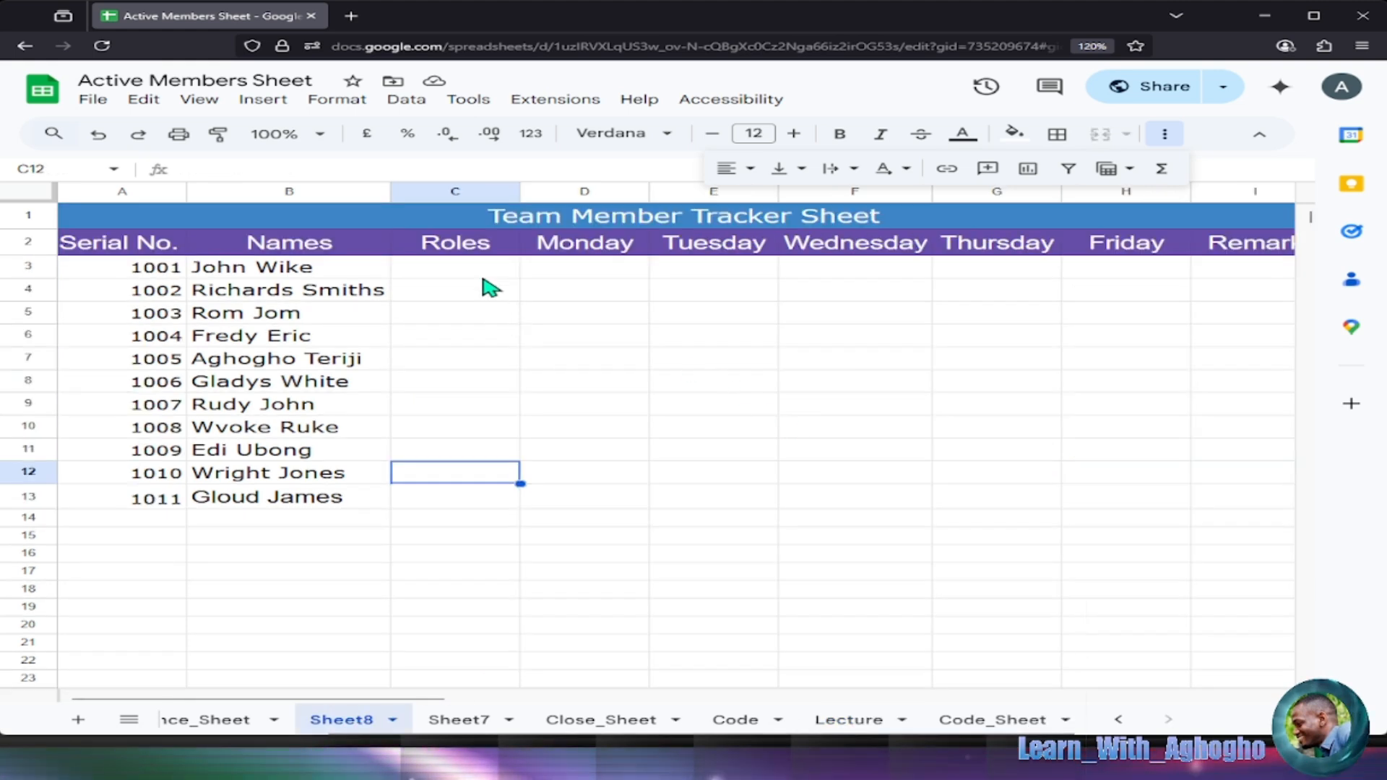
pyautogui.click(483, 276)
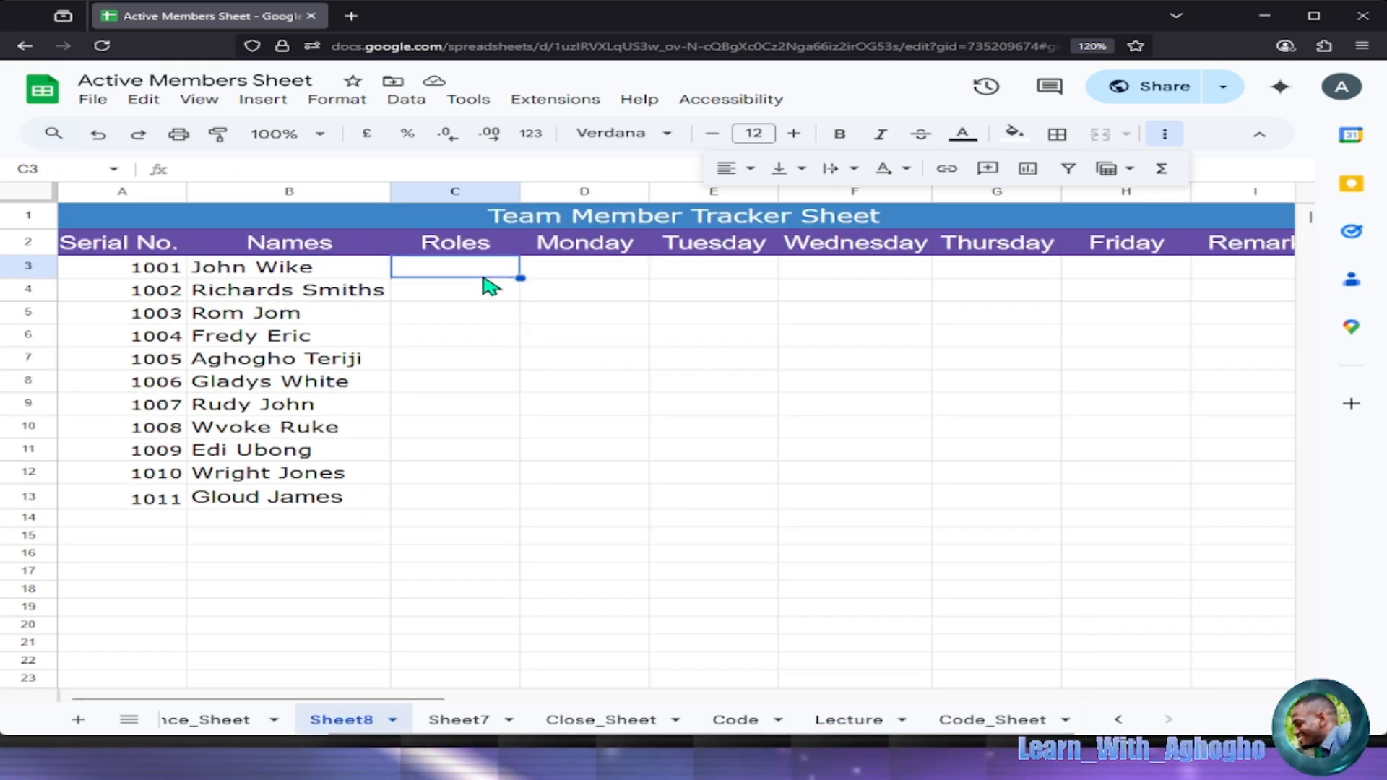
pyautogui.hotkey('ctrl', 'v')
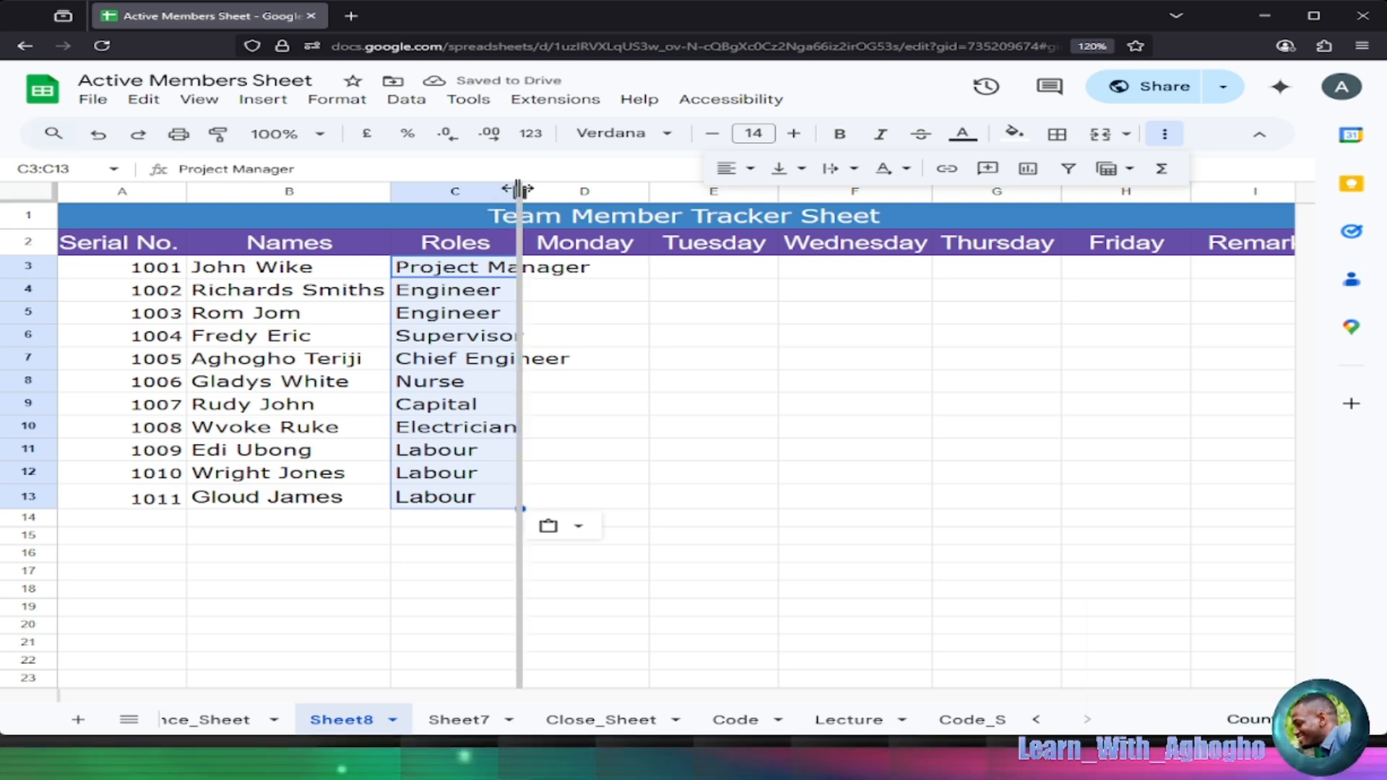
pyautogui.doubleClick(519, 189)
pyautogui.click(578, 536)
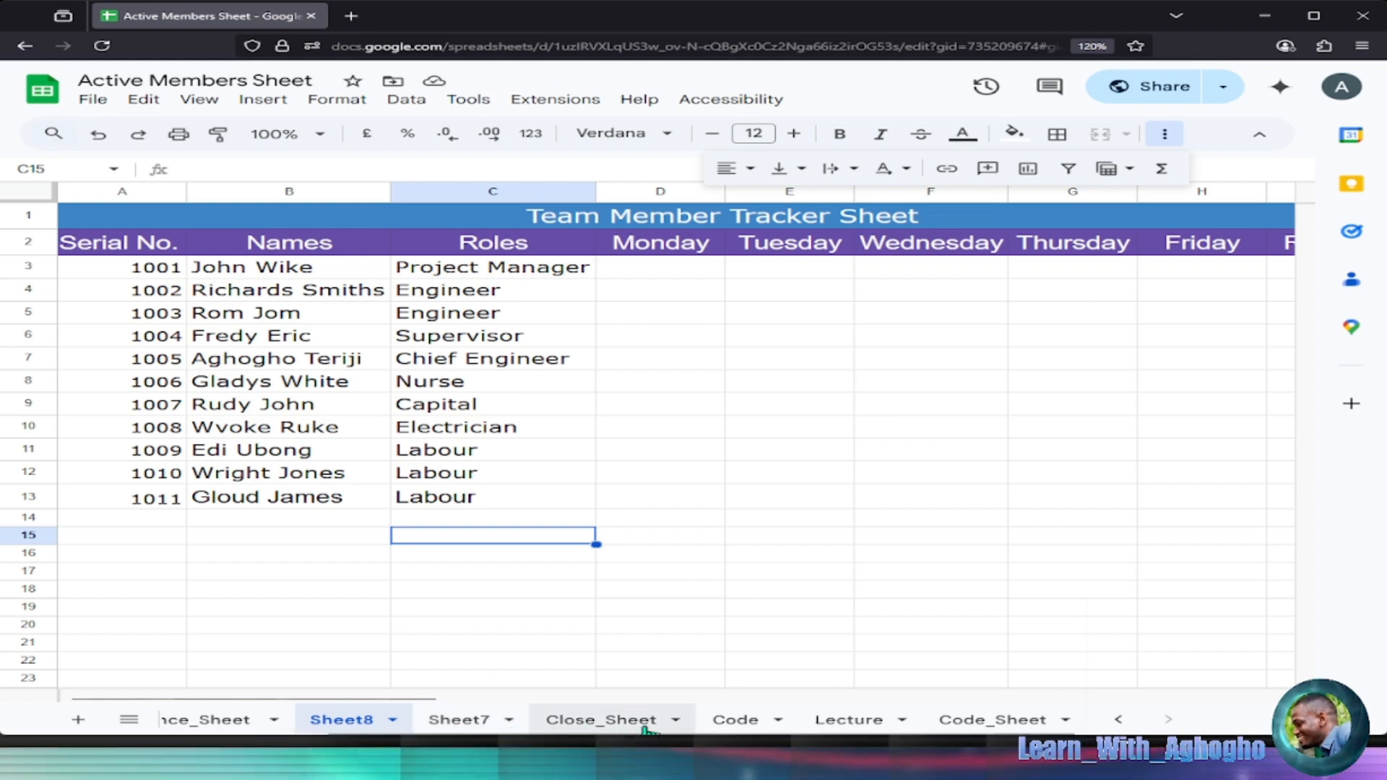
# Move Close_Sheet directly before Sheet8 and rename Sheet8 as Live_Lecture.
pyautogui.moveTo(601, 719); pyautogui.dragTo(340, 719)
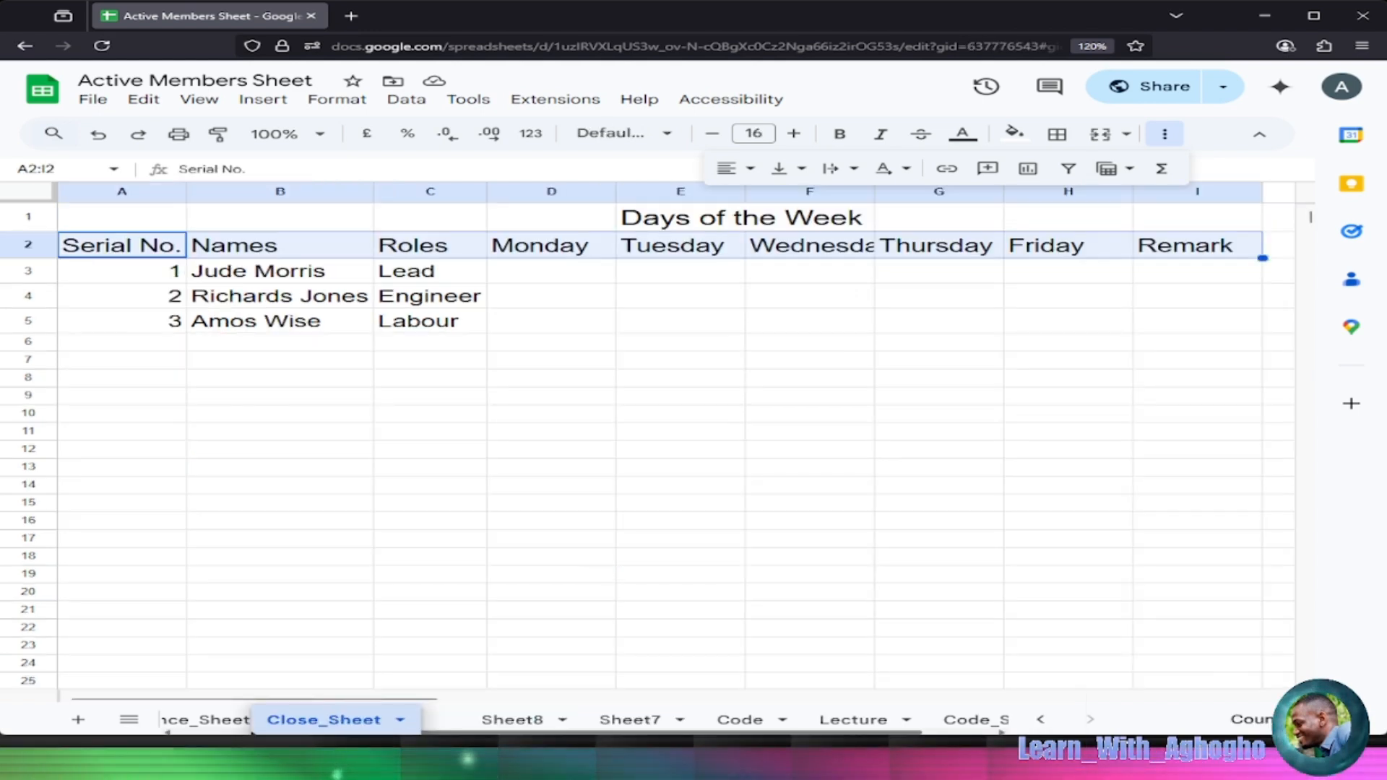
pyautogui.click(509, 720)
pyautogui.rightClick(532, 726)
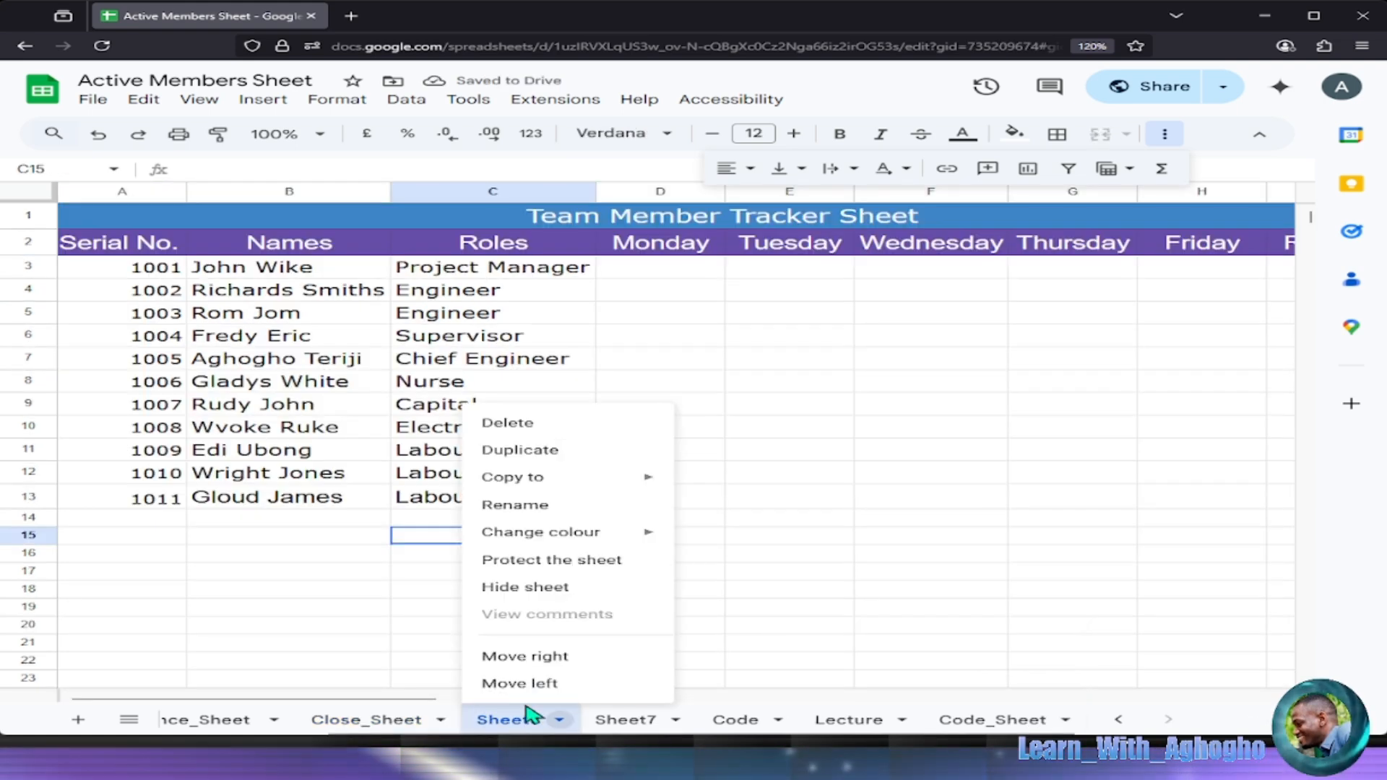
pyautogui.click(576, 517)
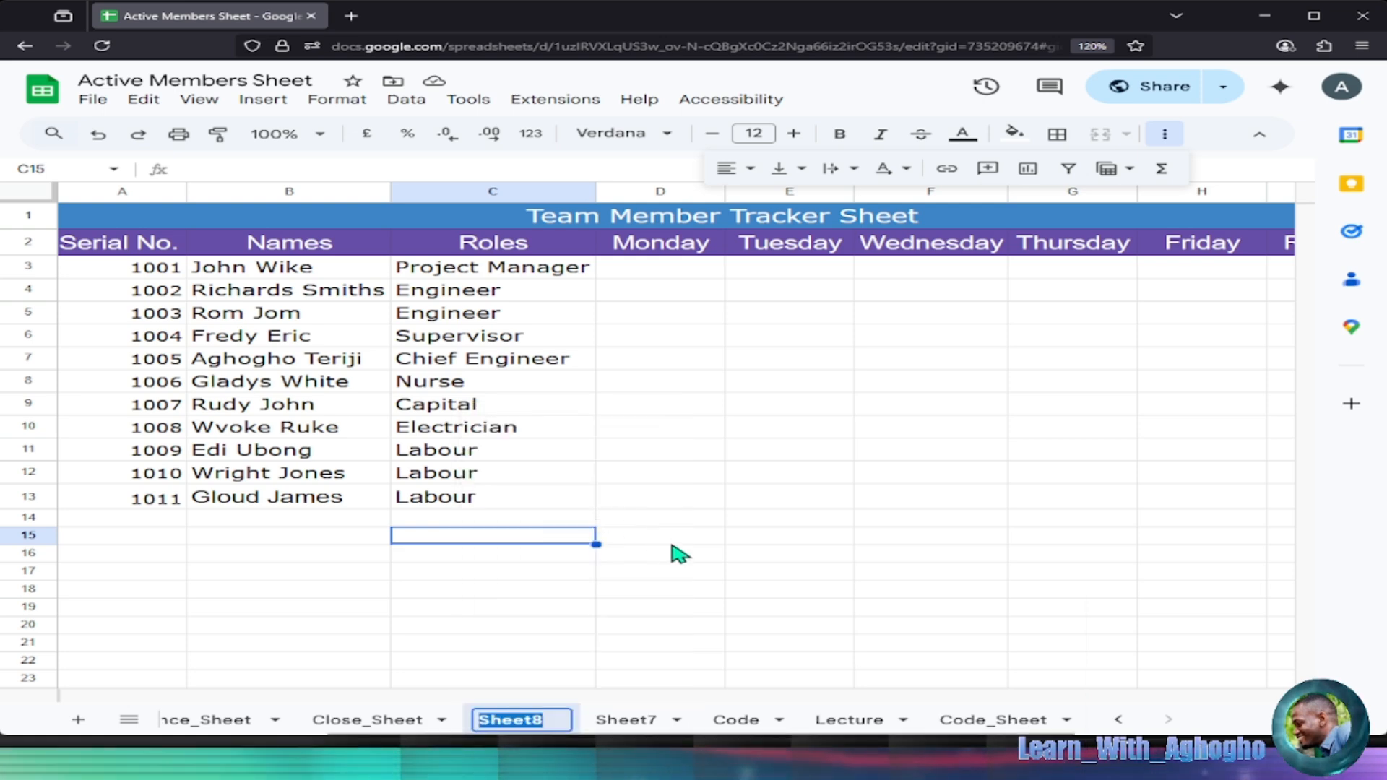
pyautogui.write('Live_')
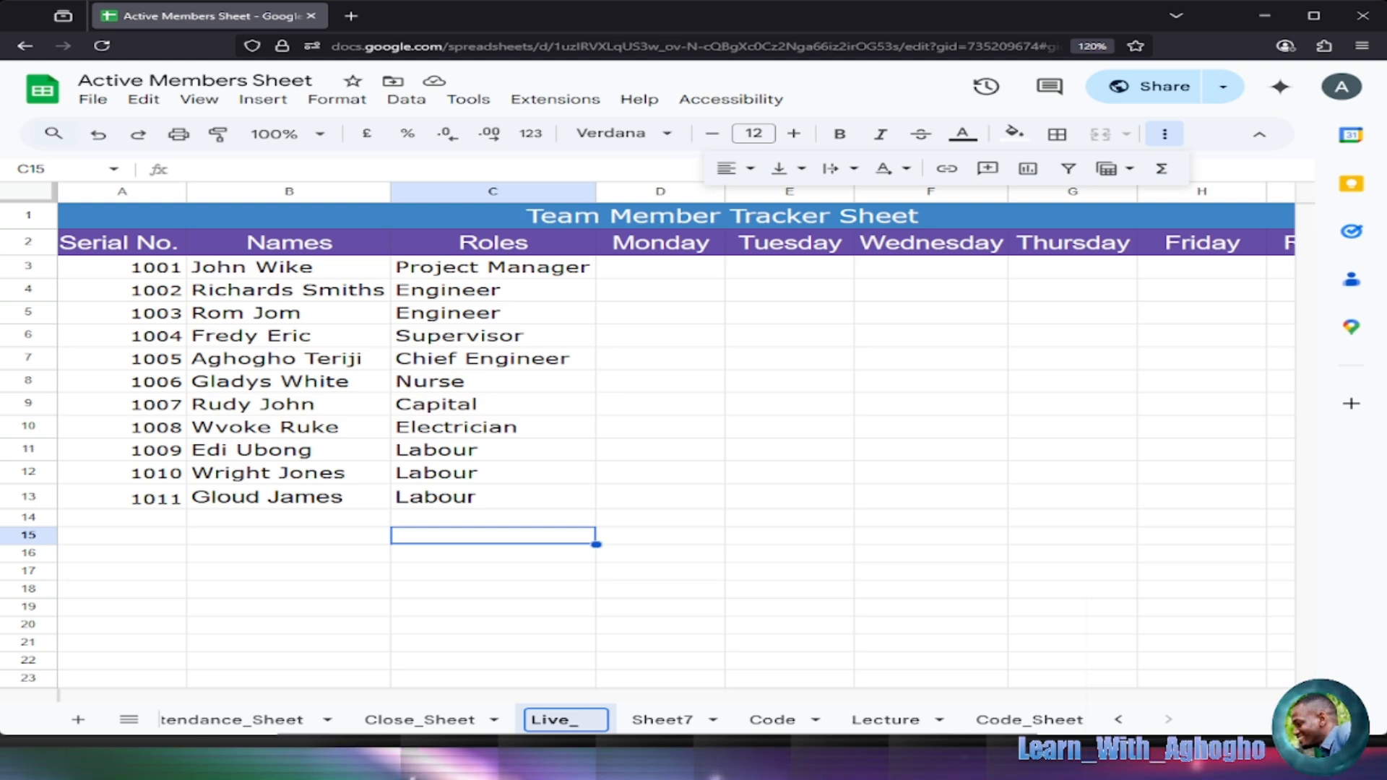
pyautogui.write('Lect')
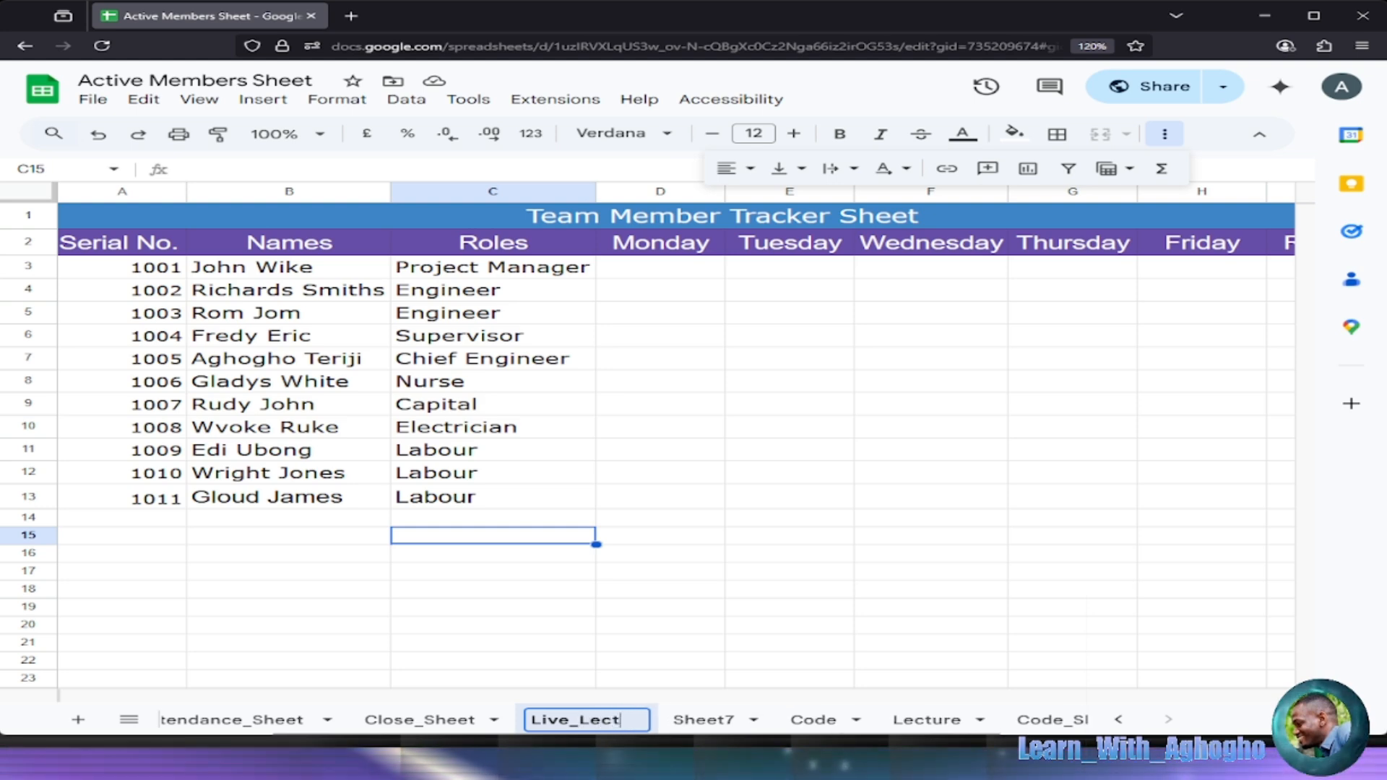
pyautogui.write('ure')
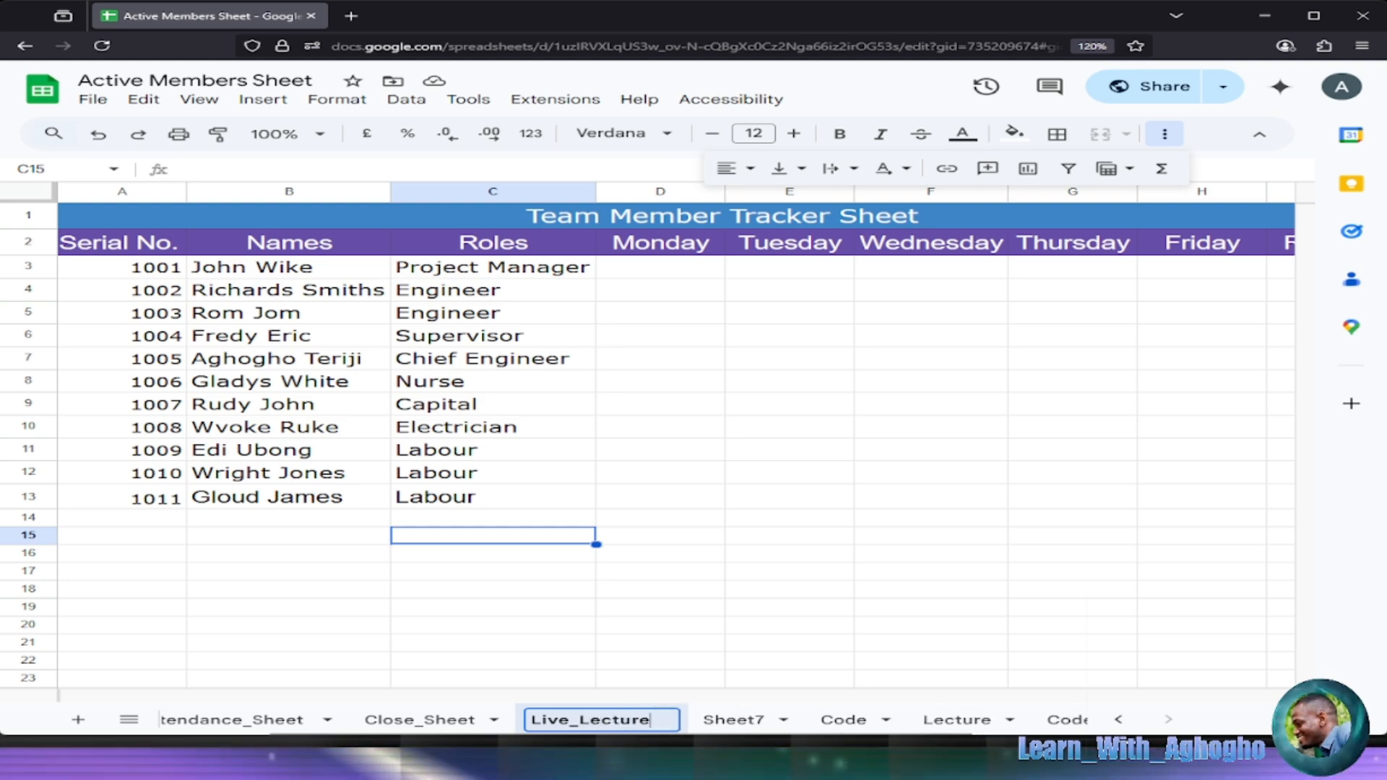
# Rename Sheet7 as Live_Code and return to cell D3 of the Live_Lecture sheet.
pyautogui.click(753, 722)
pyautogui.rightClick(752, 721)
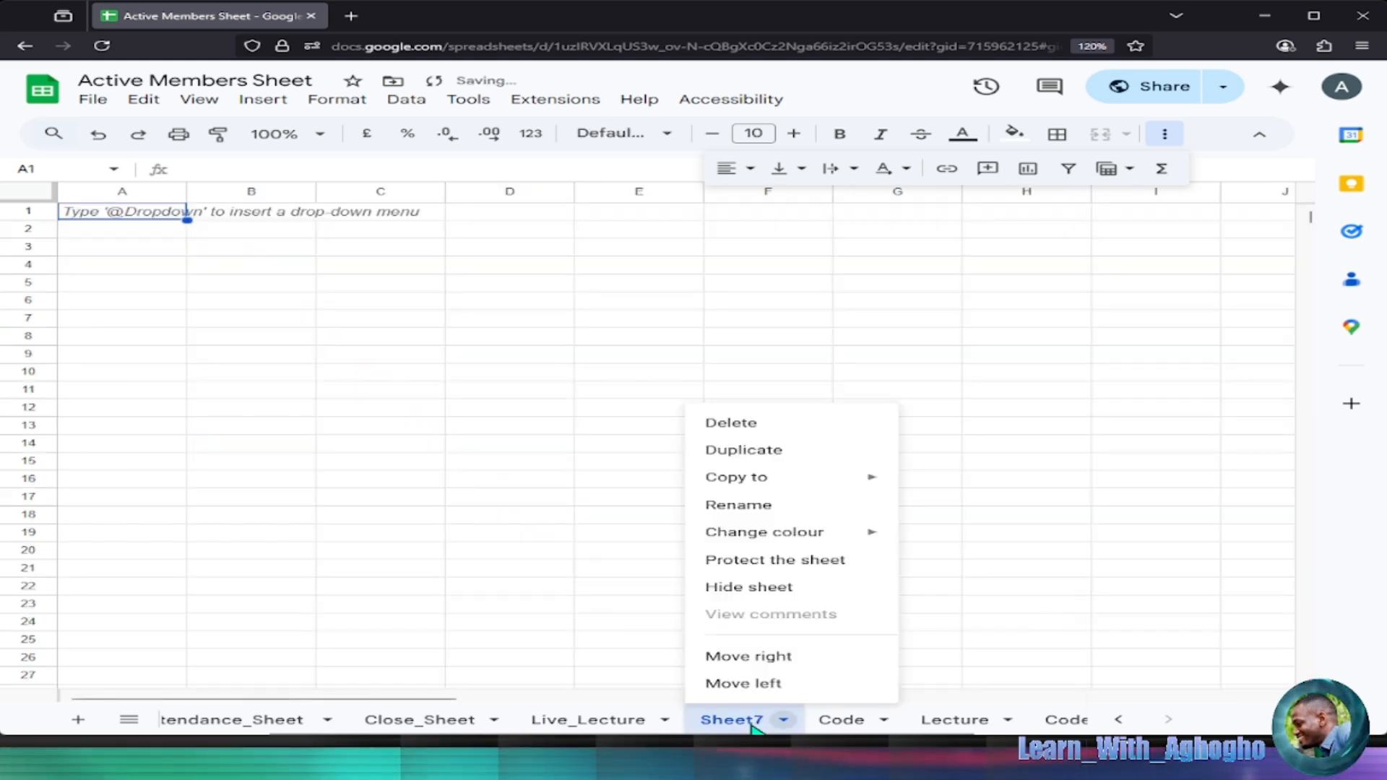
pyautogui.click(775, 507)
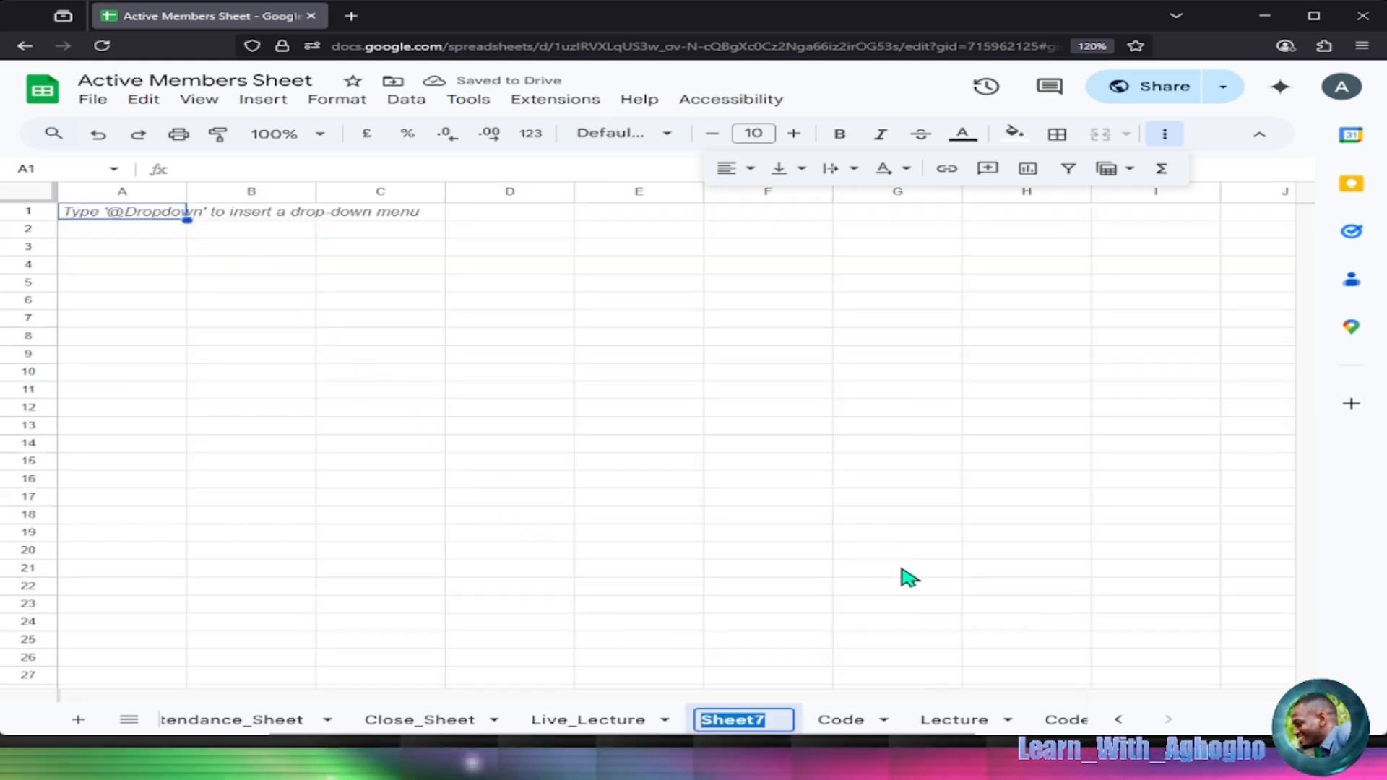
pyautogui.write('Live')
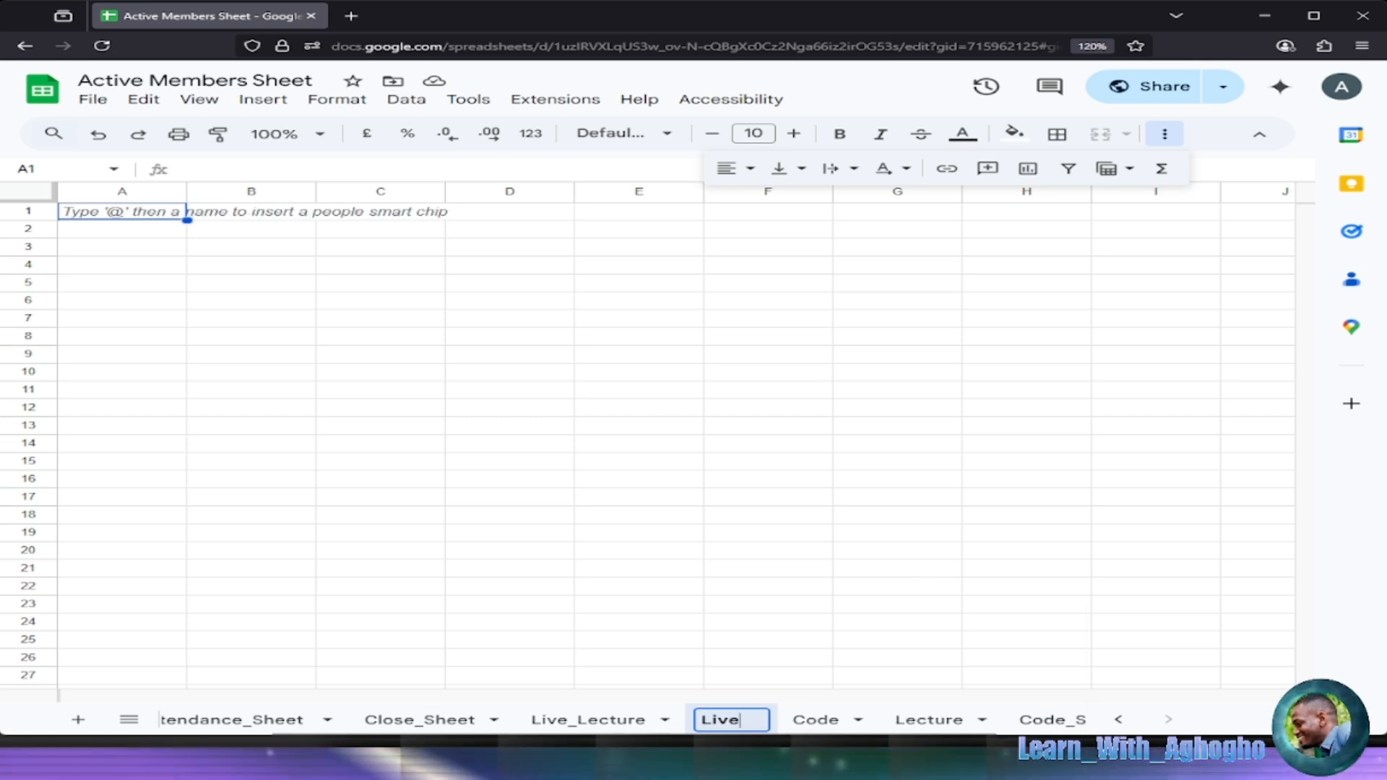
pyautogui.write('_Co')
pyautogui.press('BackSpace')
pyautogui.press('BackSpace')
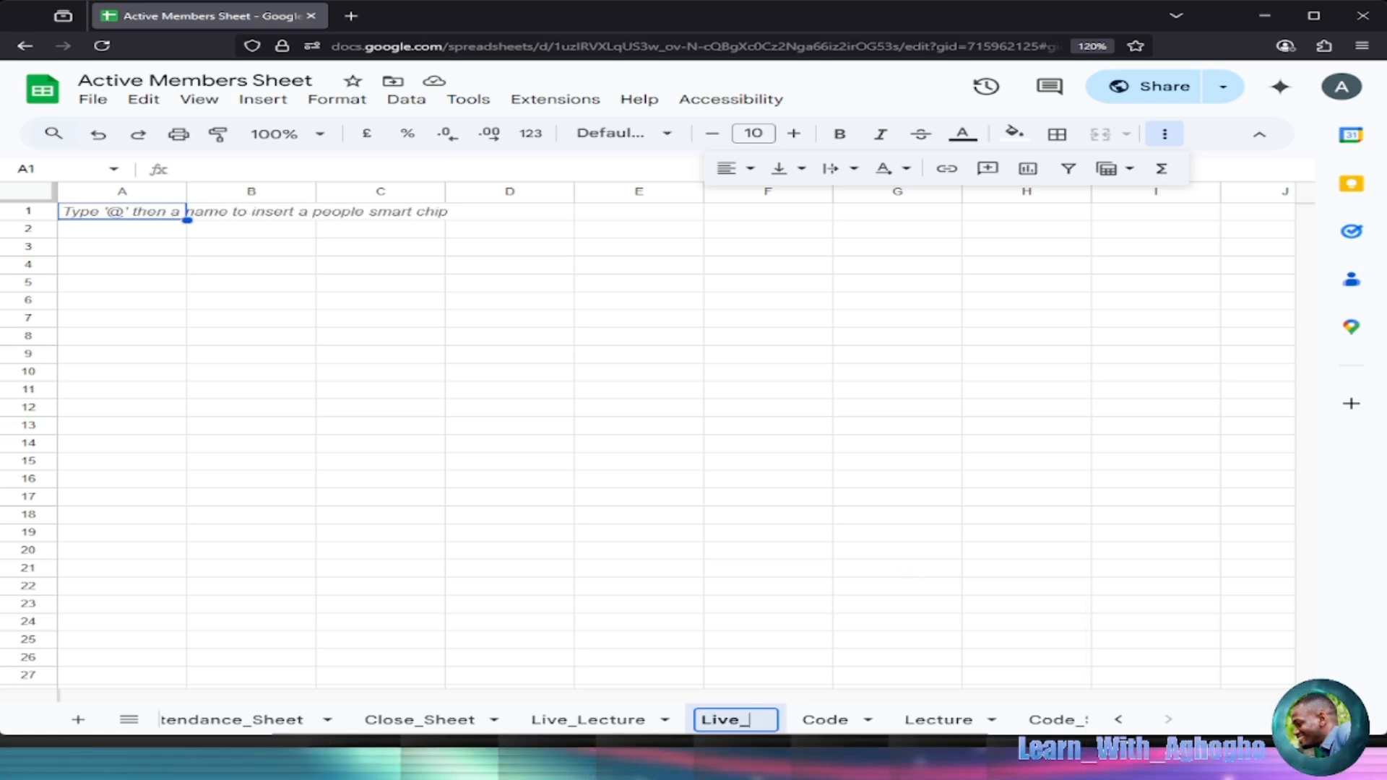
pyautogui.write('Co')
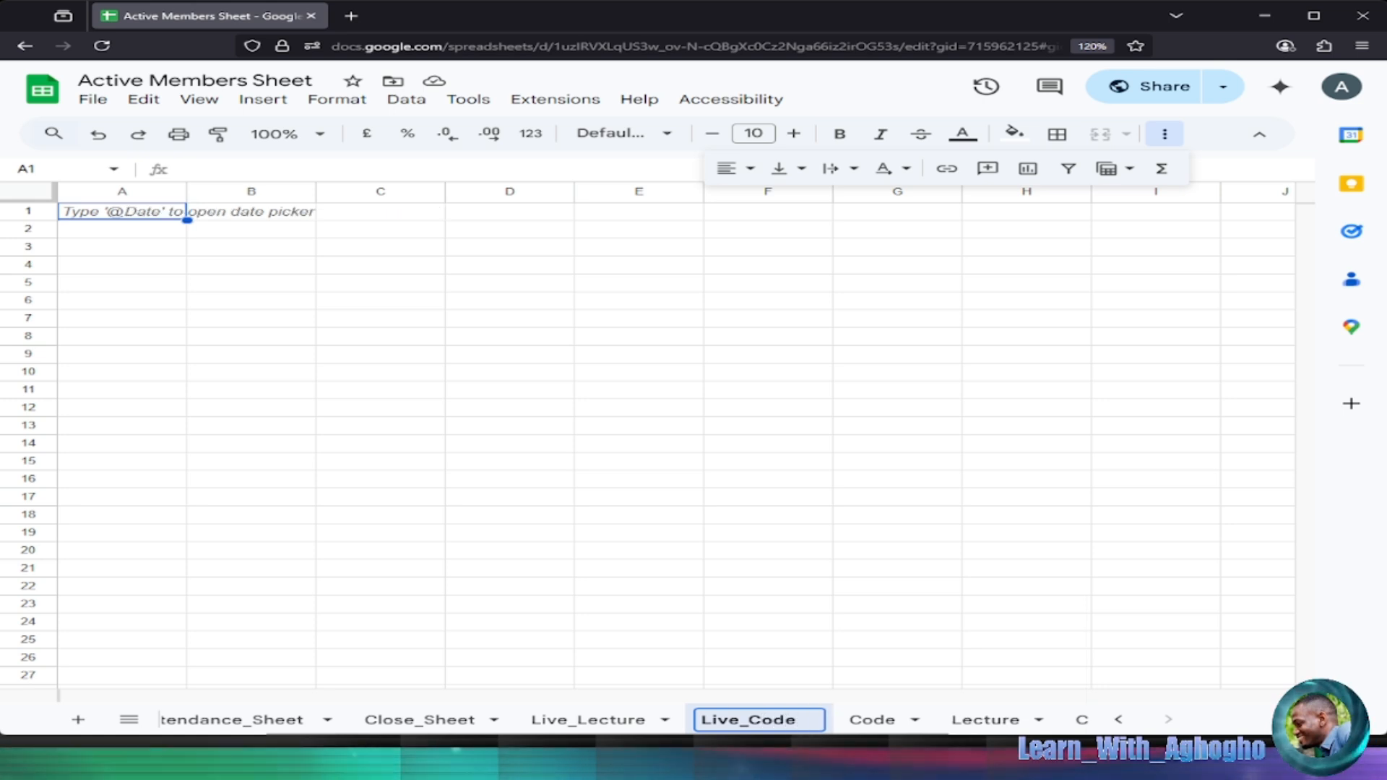
pyautogui.write('de')
pyautogui.click(578, 718)
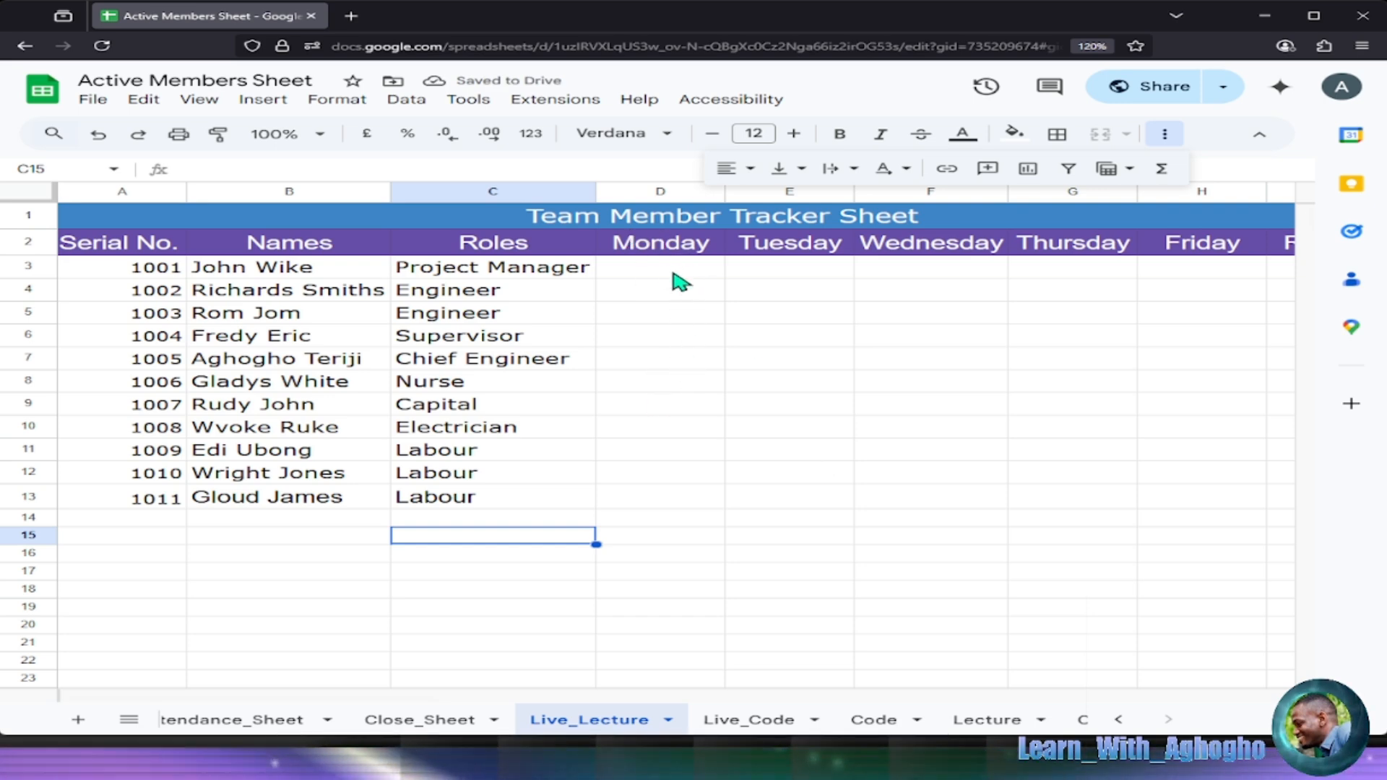
pyautogui.click(675, 274)
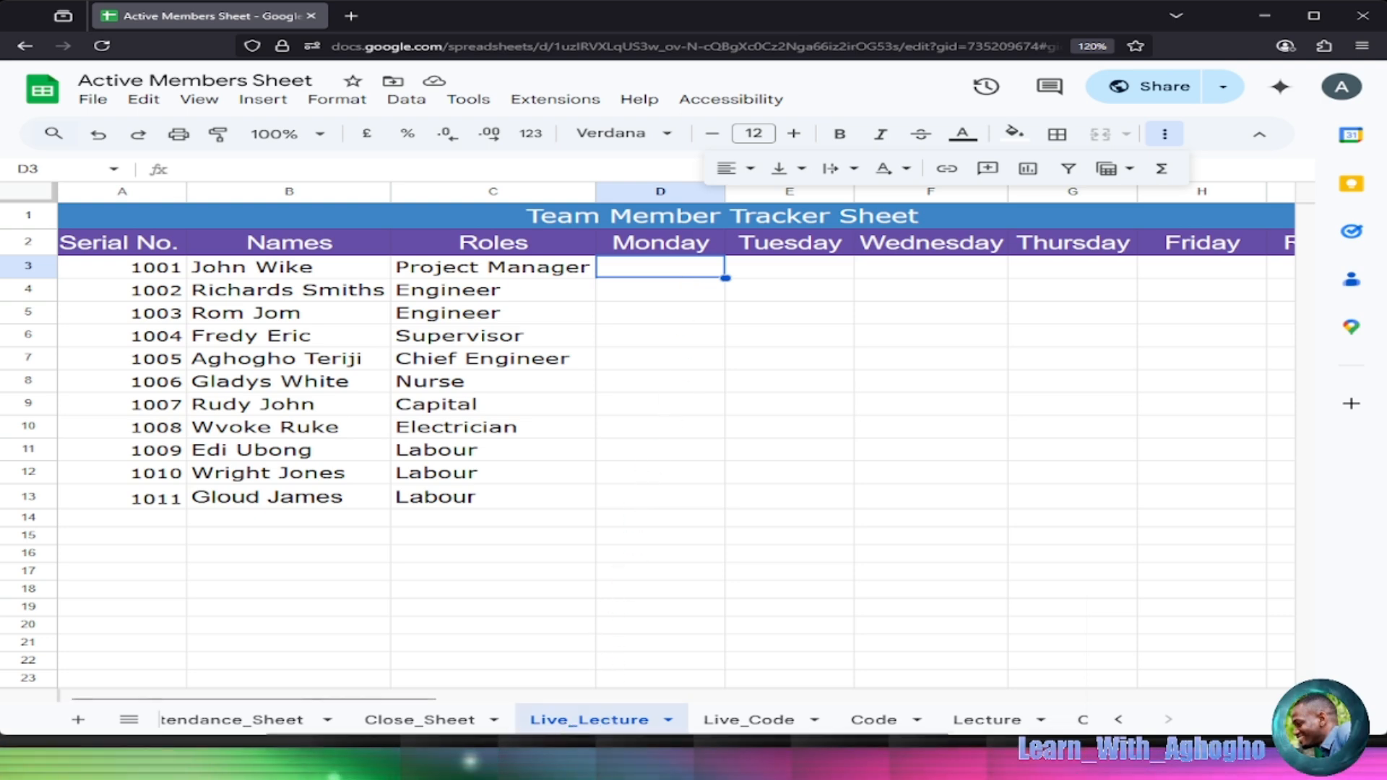
# Enter the heading Availability in cell B4 of the Live_Code sheet.
pyautogui.click(735, 715)
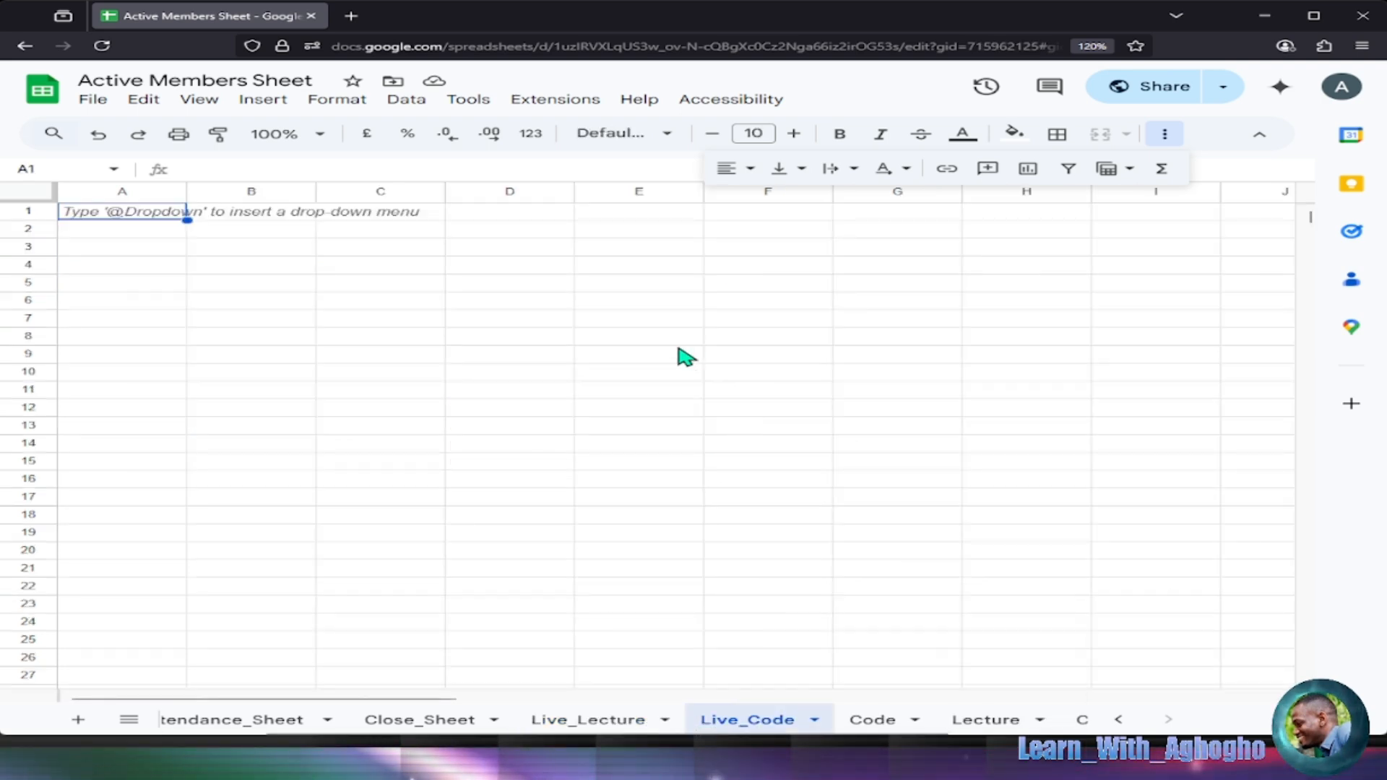
pyautogui.click(222, 270)
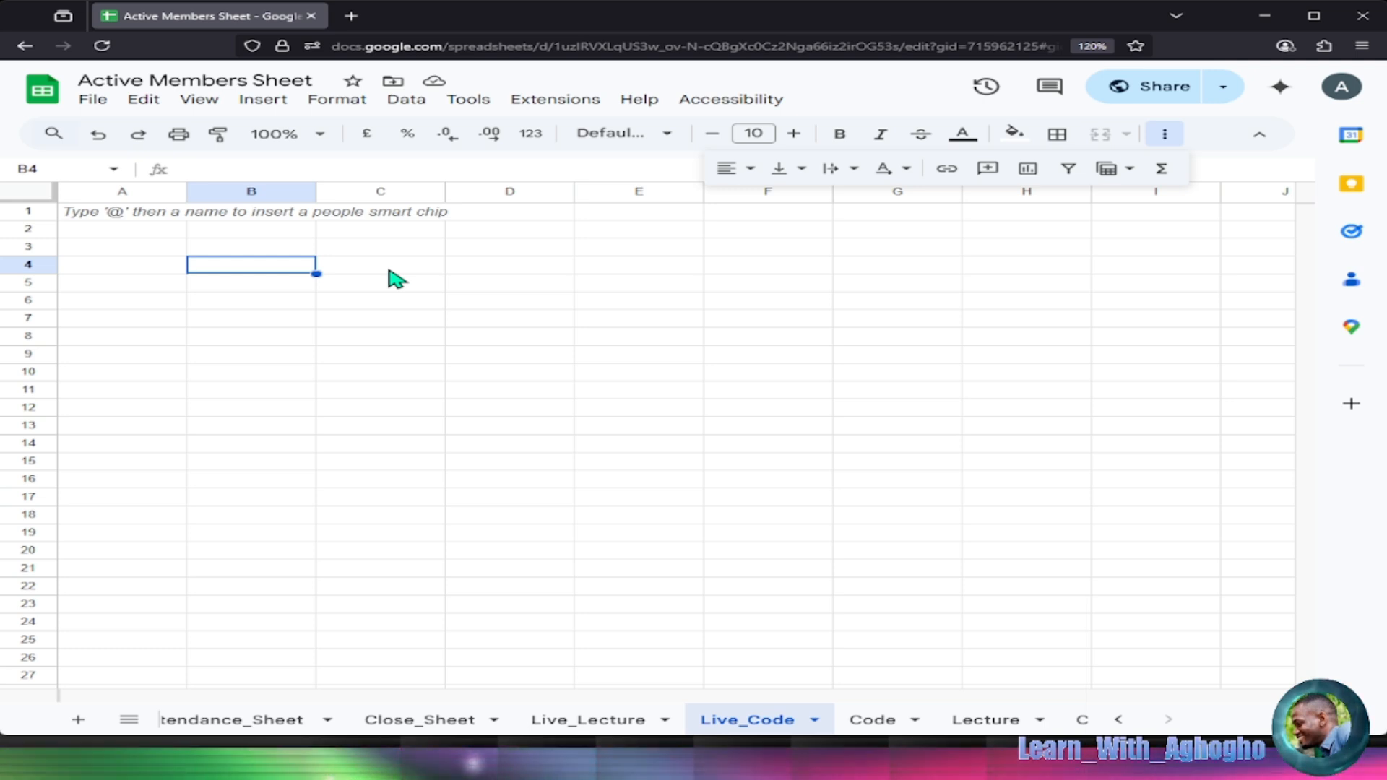
pyautogui.write('Avail')
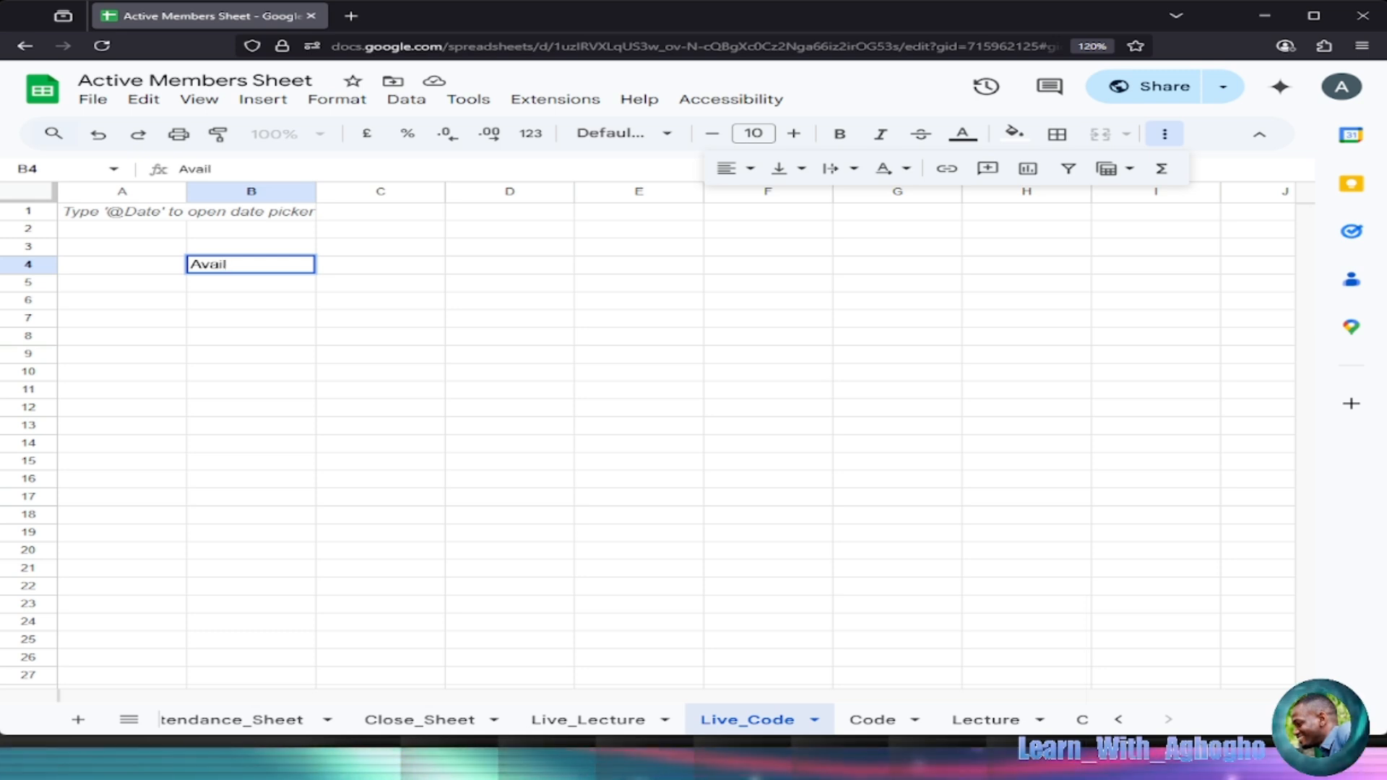
pyautogui.write('abi')
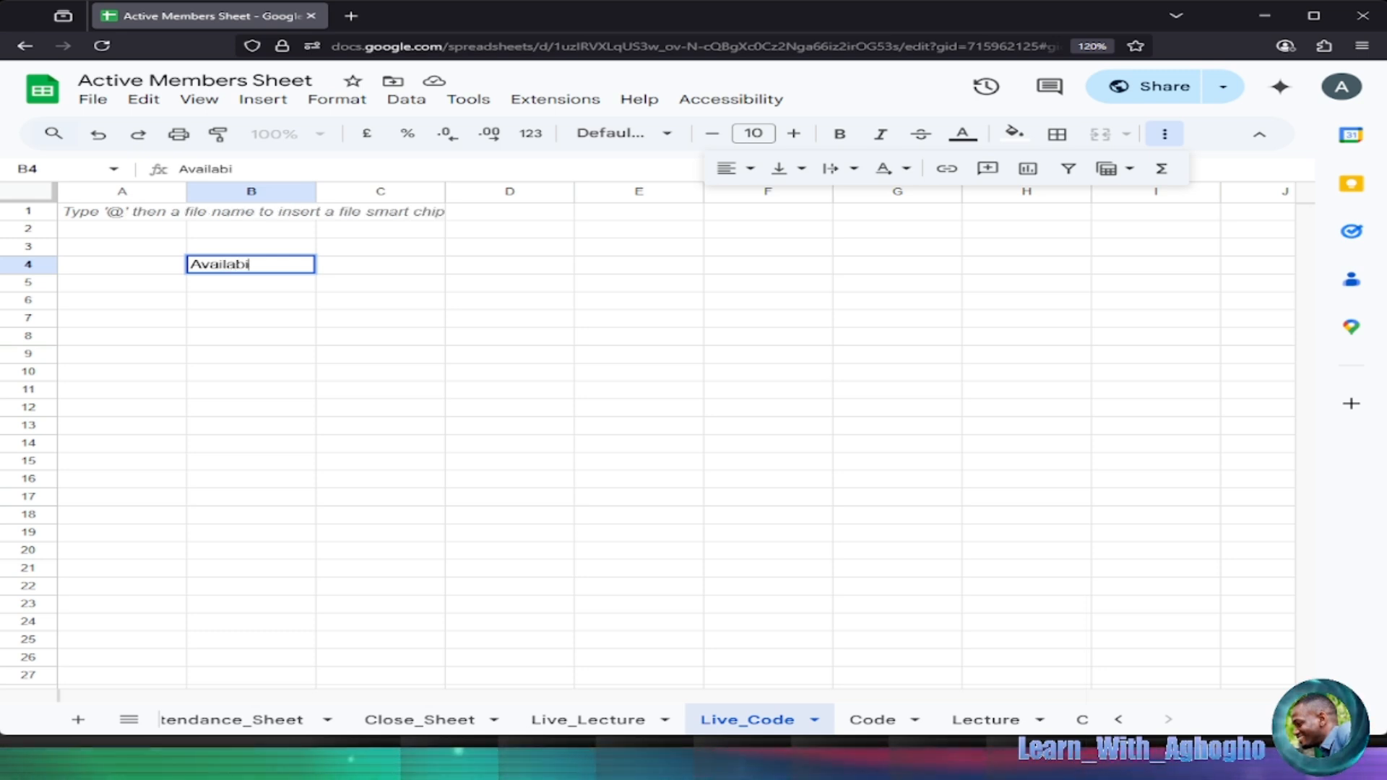
pyautogui.write('lity')
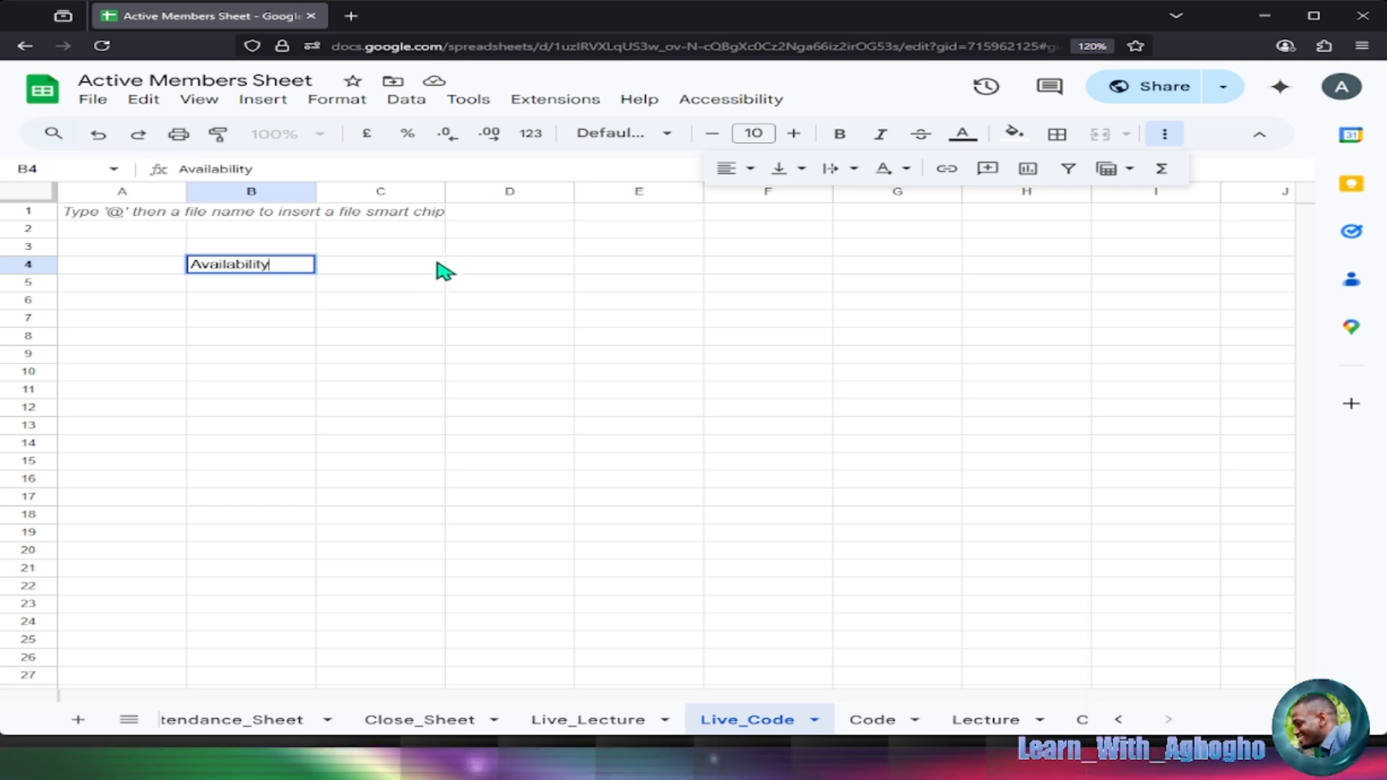
pyautogui.click(286, 287)
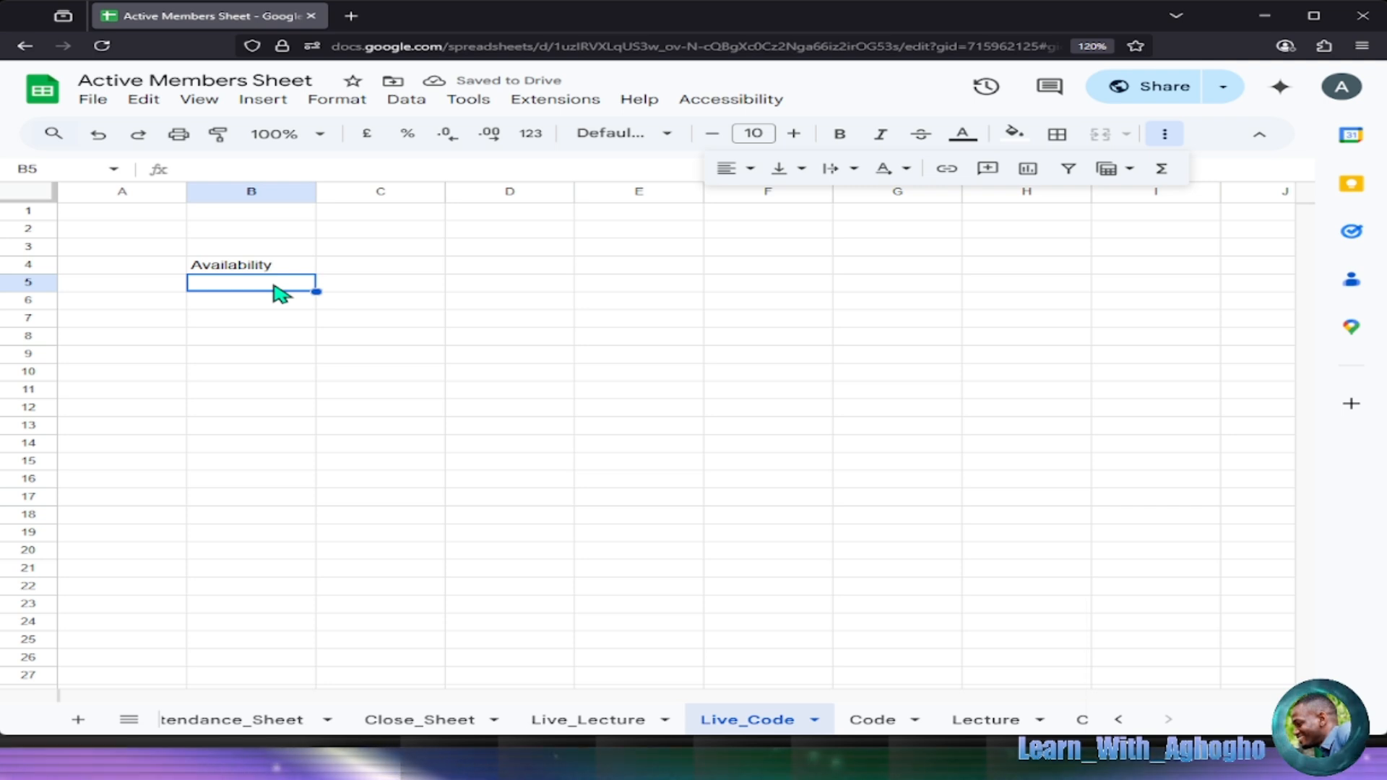
# Enter the Availability options Present, Absent and Holiday in cells B5 to B7 of the Live_Code sheet.
pyautogui.write('Pres')
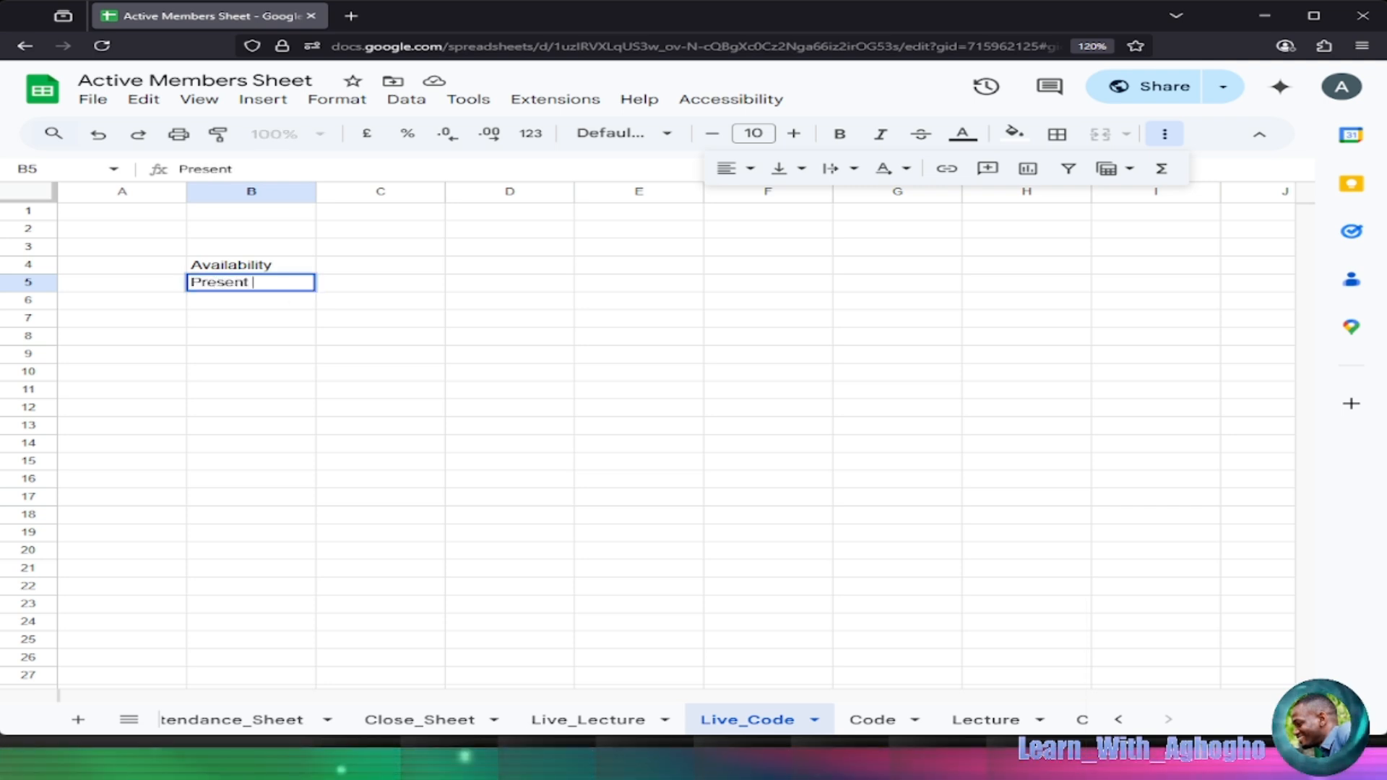
pyautogui.write('ent')
pyautogui.click(260, 300)
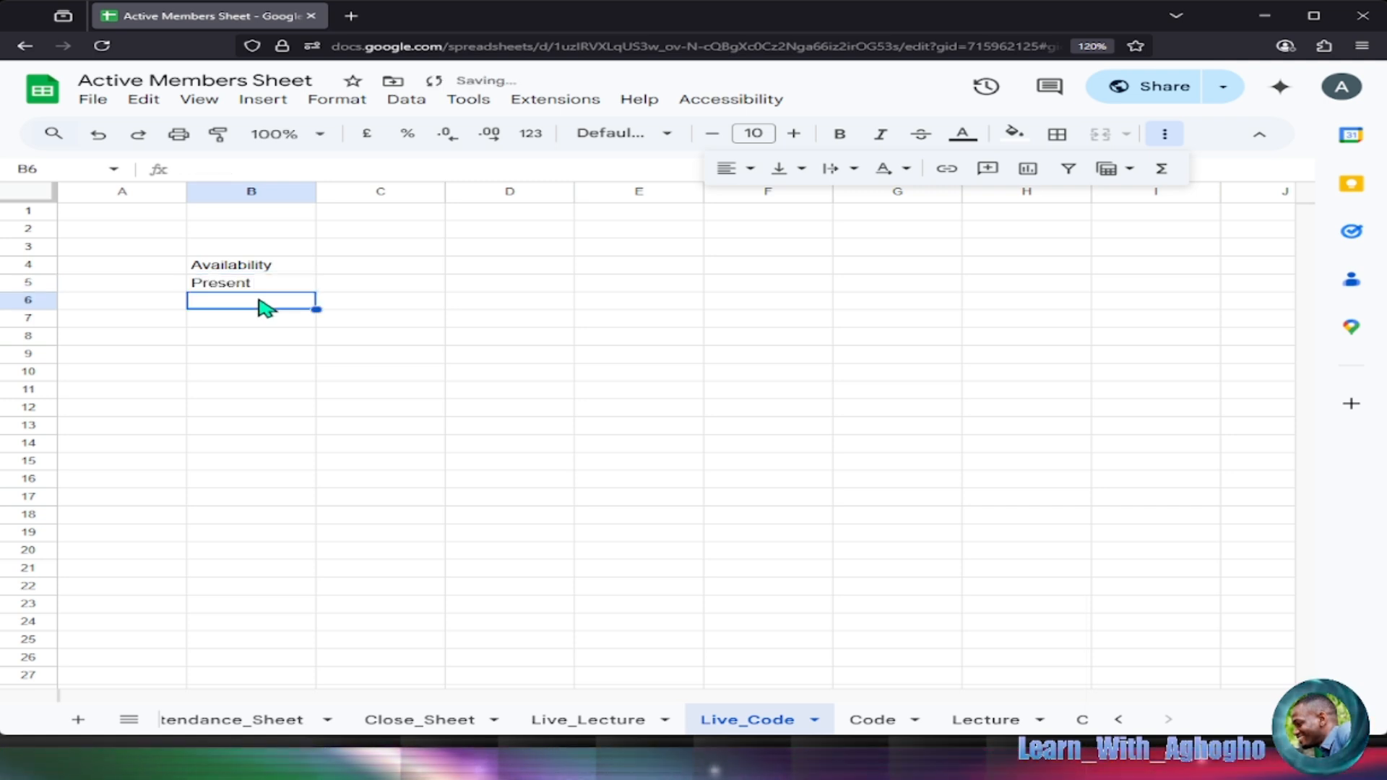
pyautogui.write('AB')
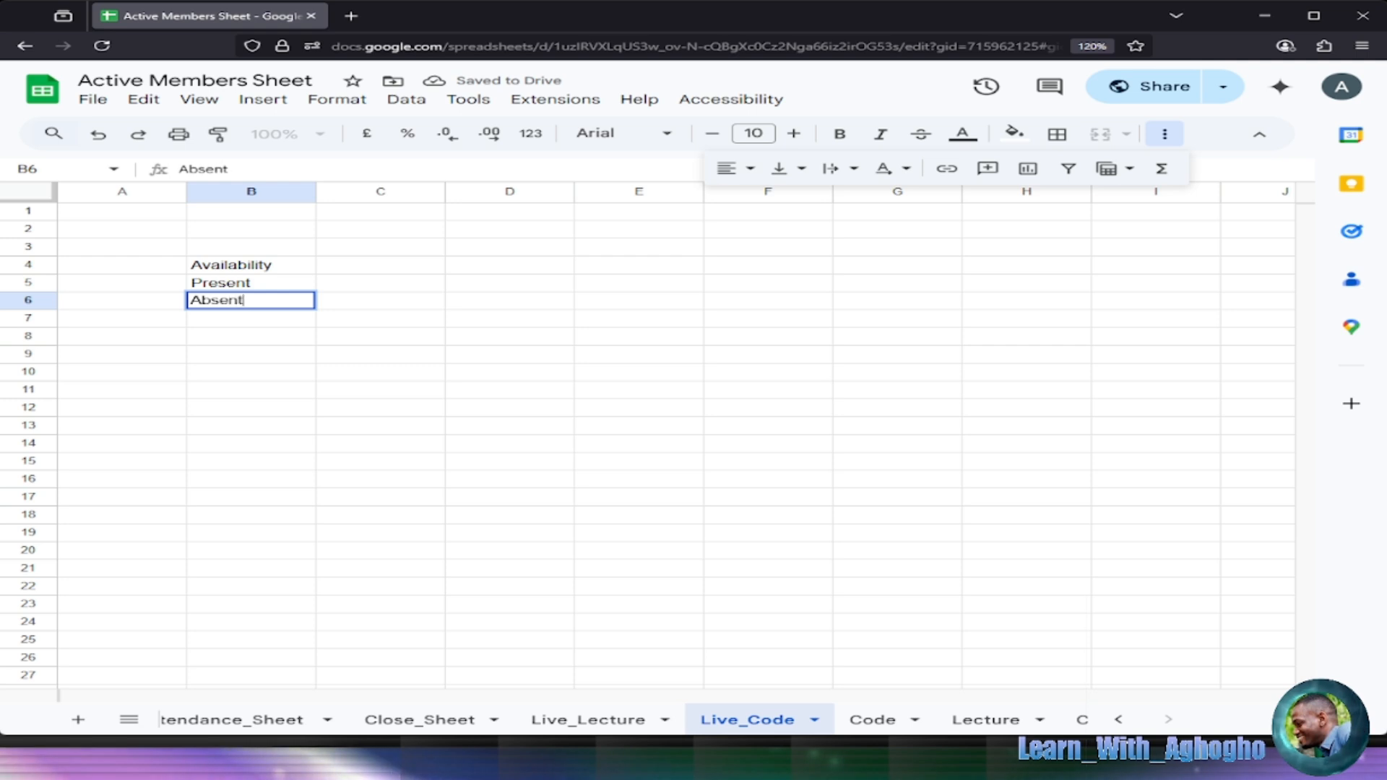
pyautogui.click(271, 321)
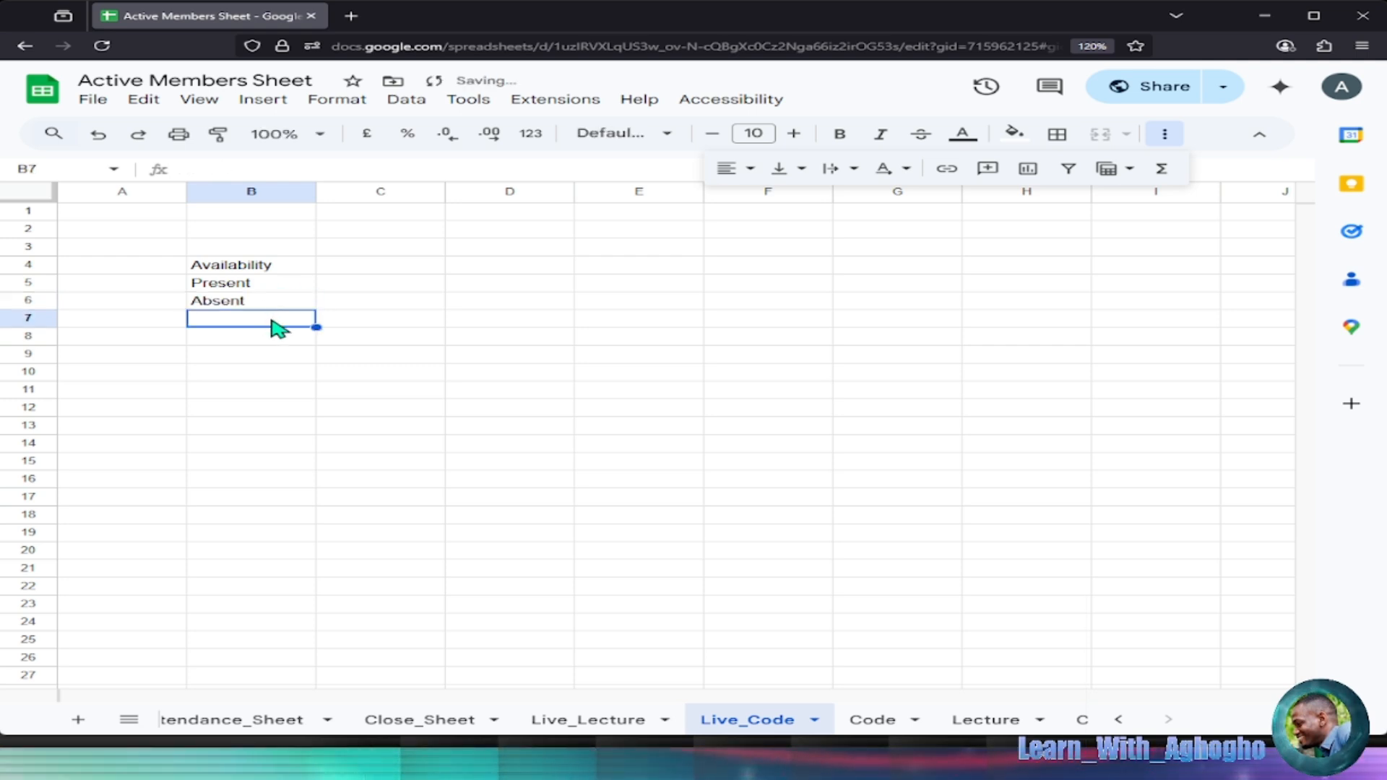
pyautogui.write('Holiday')
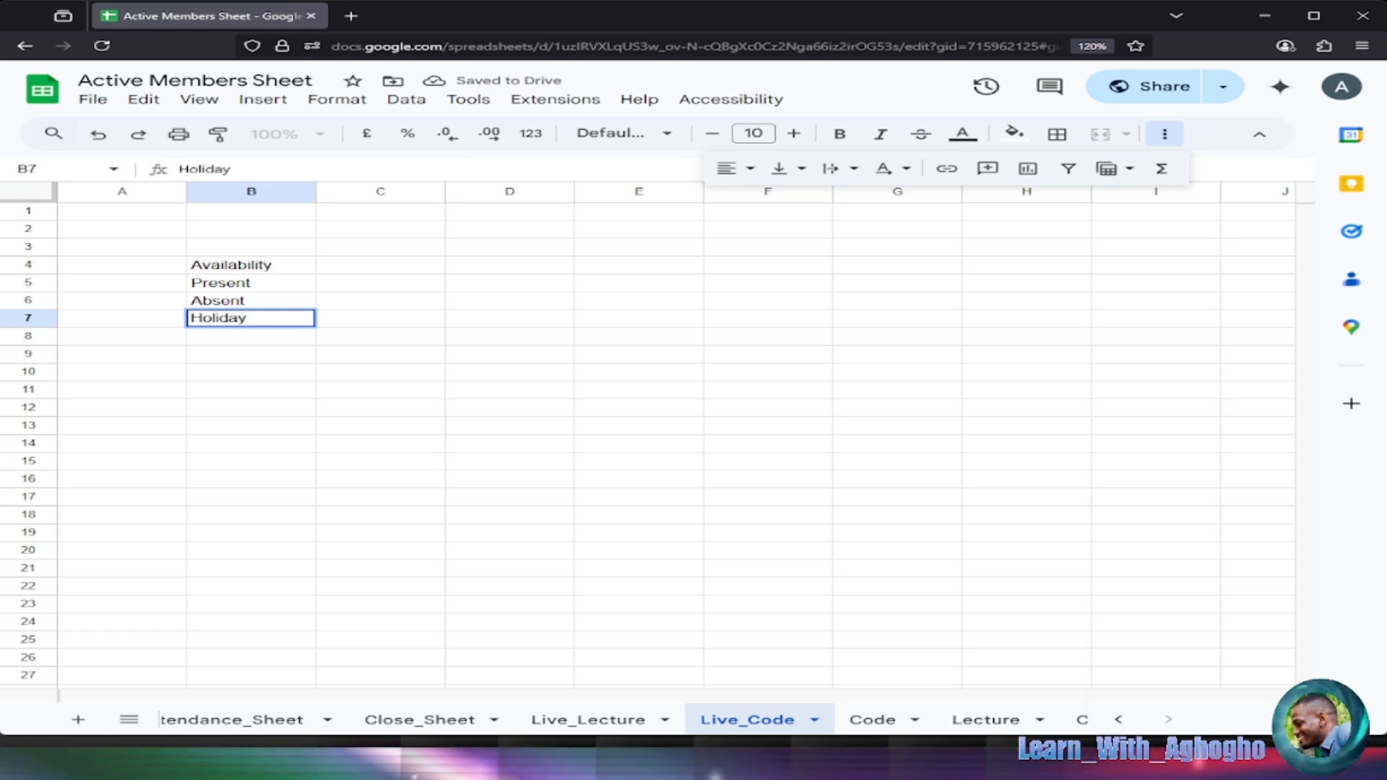
pyautogui.click(591, 338)
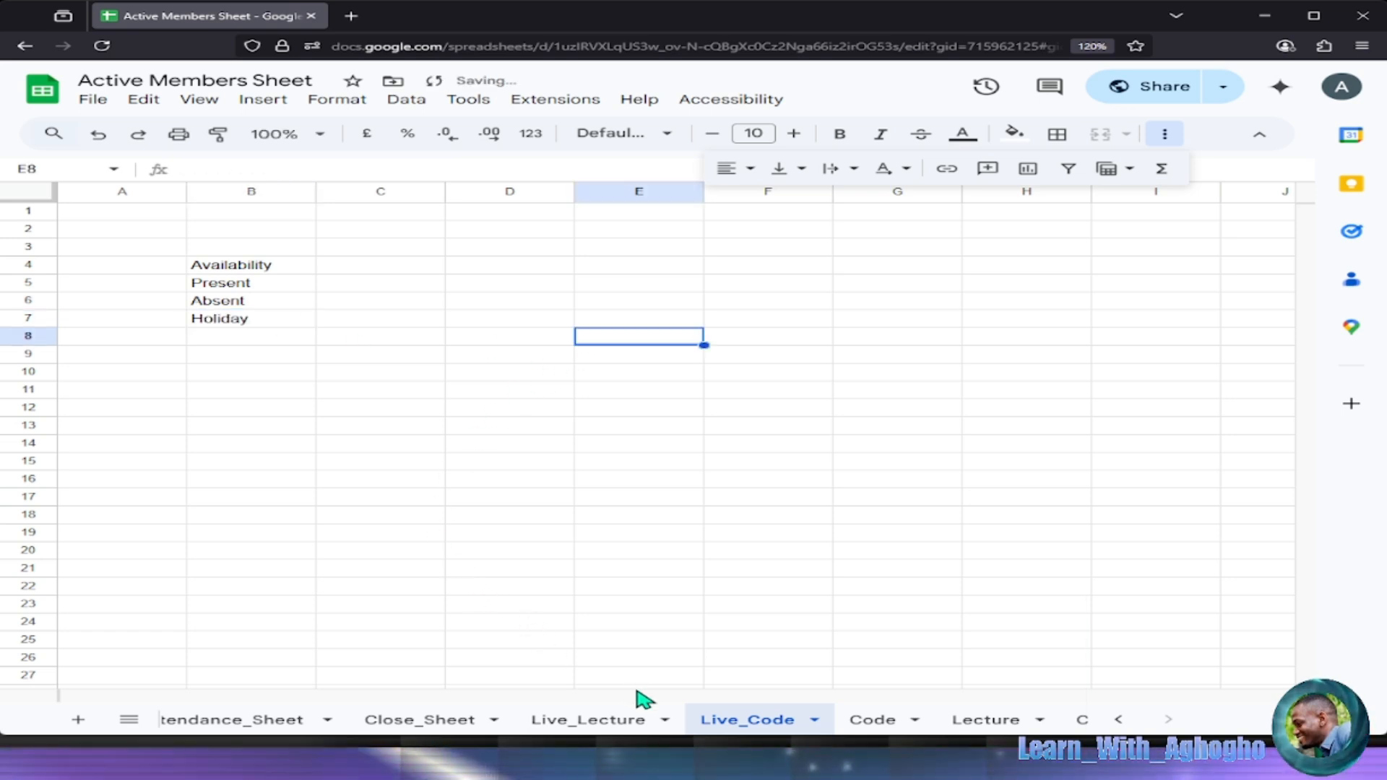
# Add a data validation rule to cell D3 of the Live_Lecture sheet with the criterion Drop-down (from a range).
pyautogui.click(617, 721)
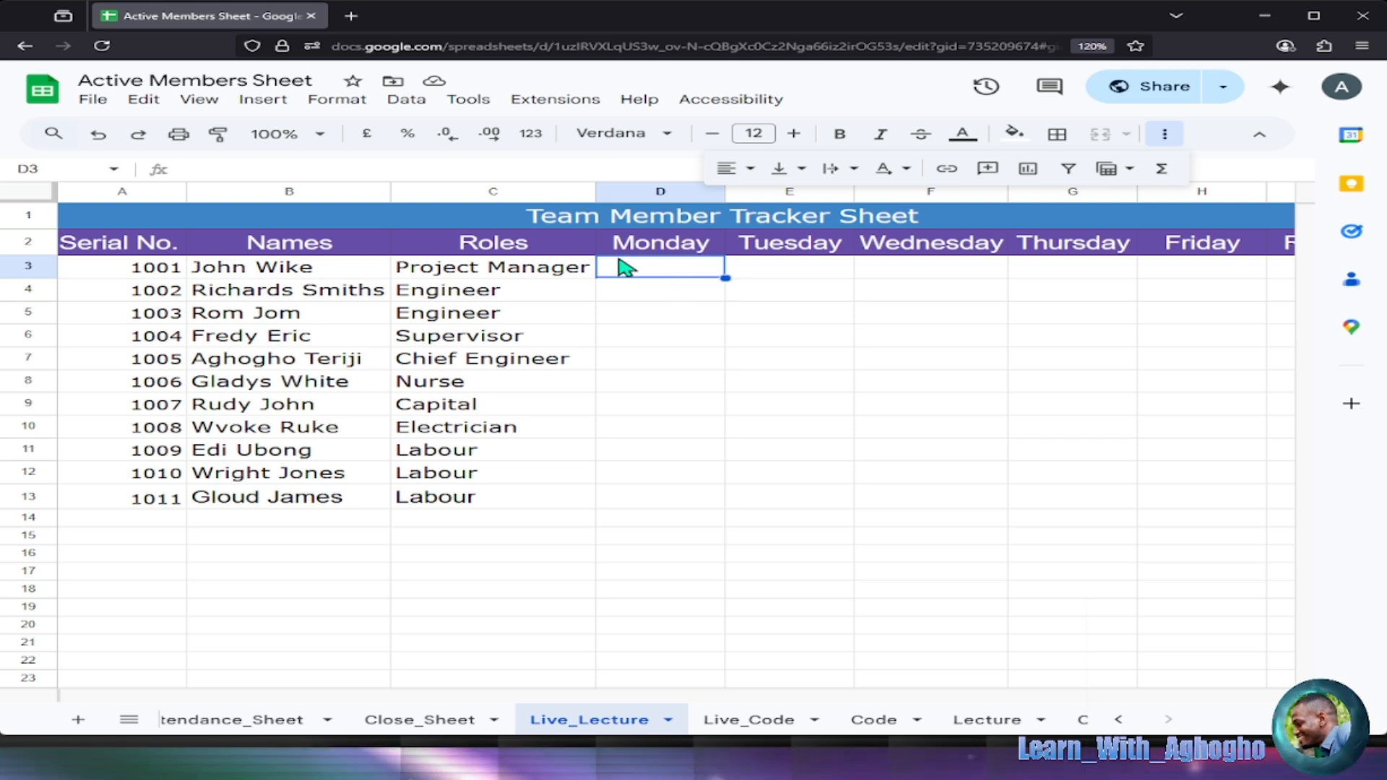
pyautogui.click(407, 101)
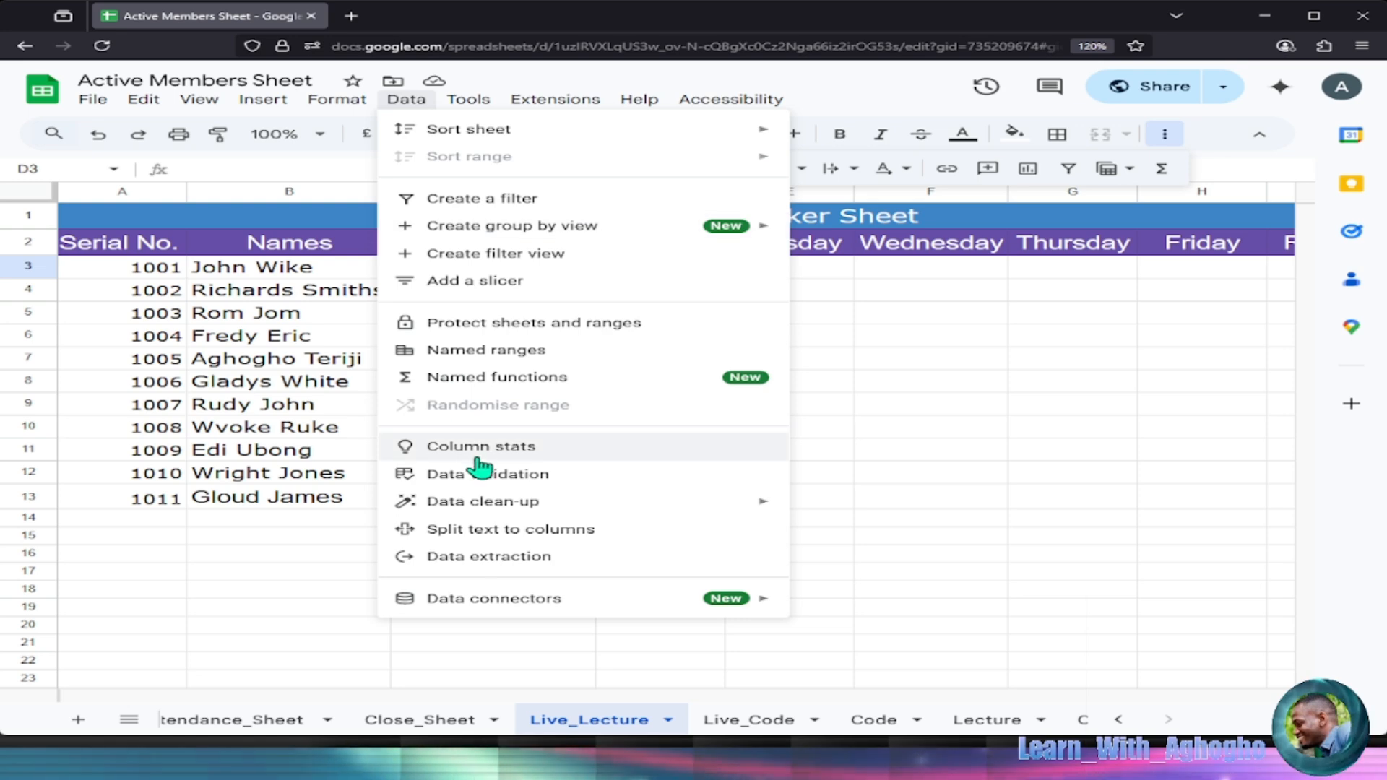
pyautogui.click(540, 477)
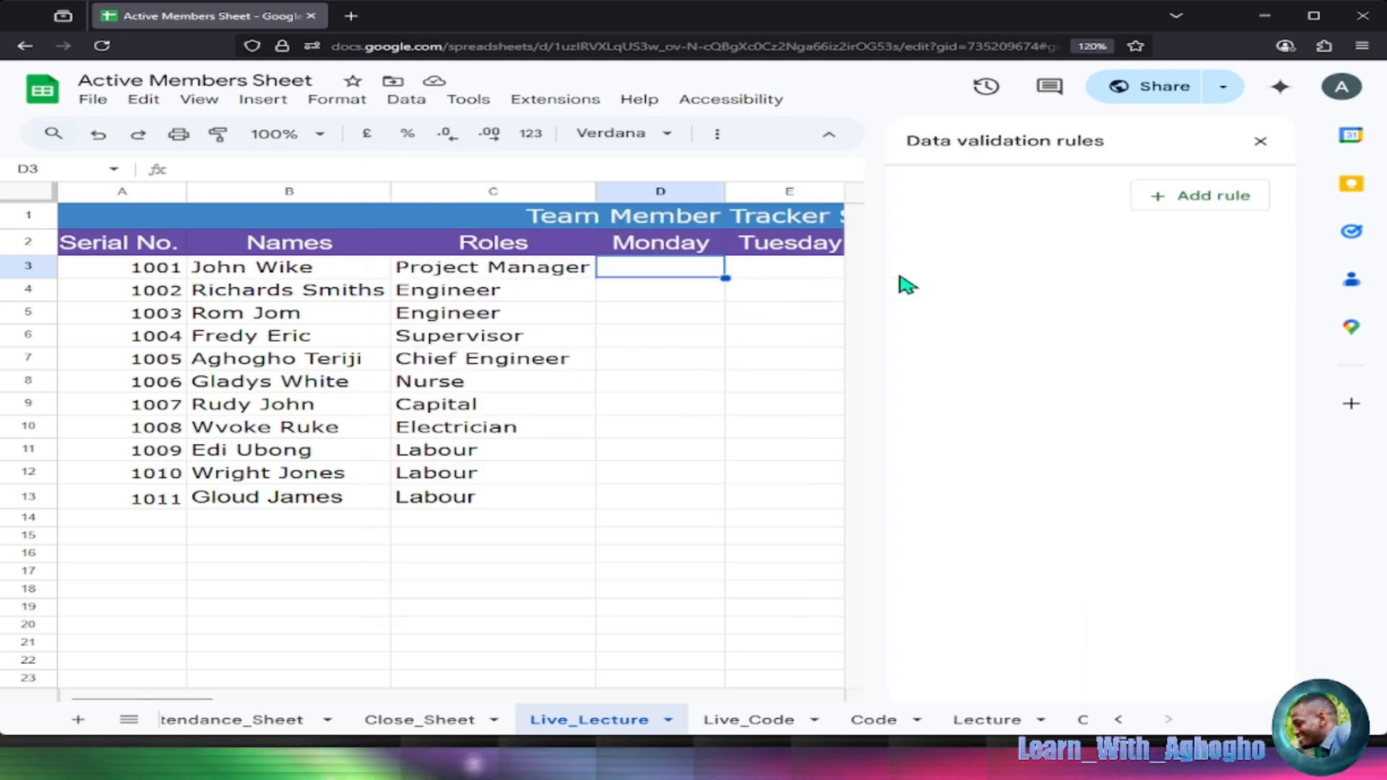
pyautogui.click(1185, 208)
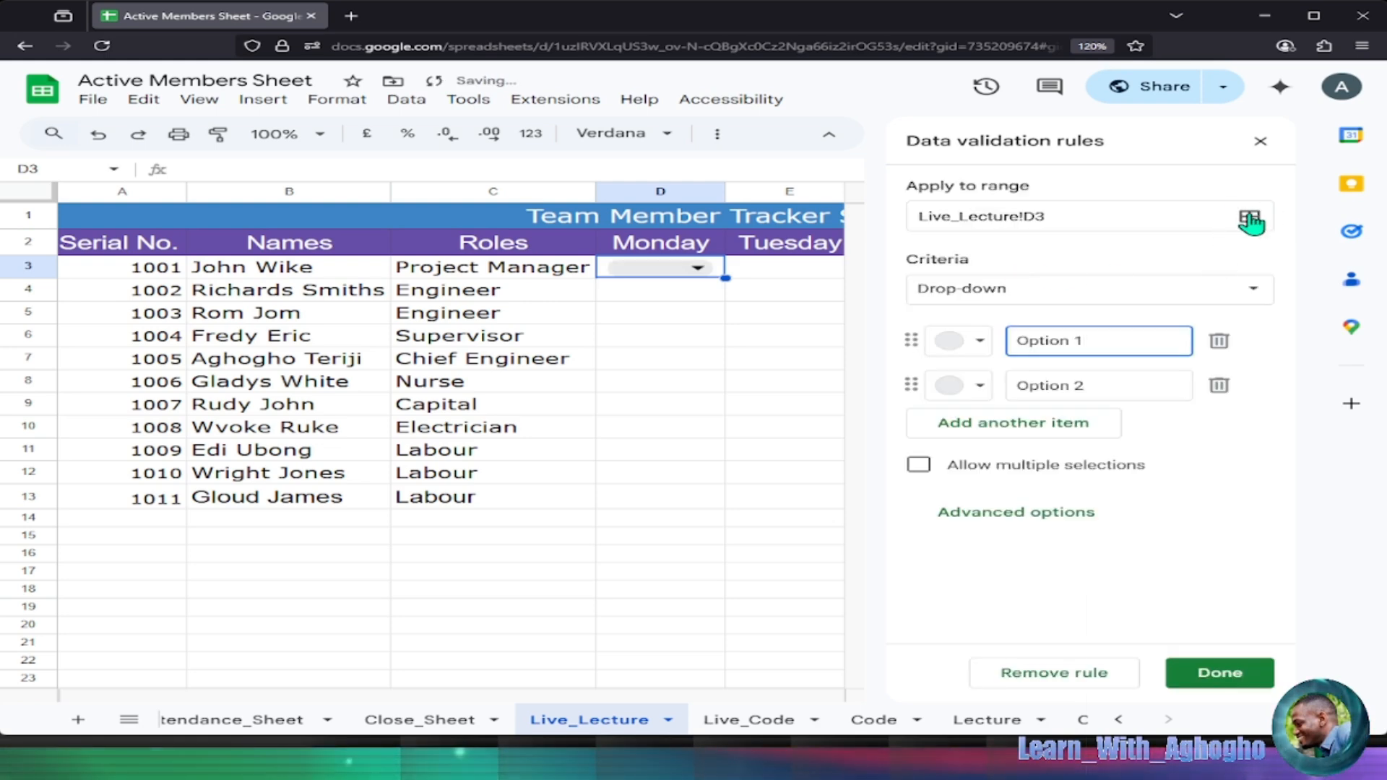
pyautogui.click(1251, 293)
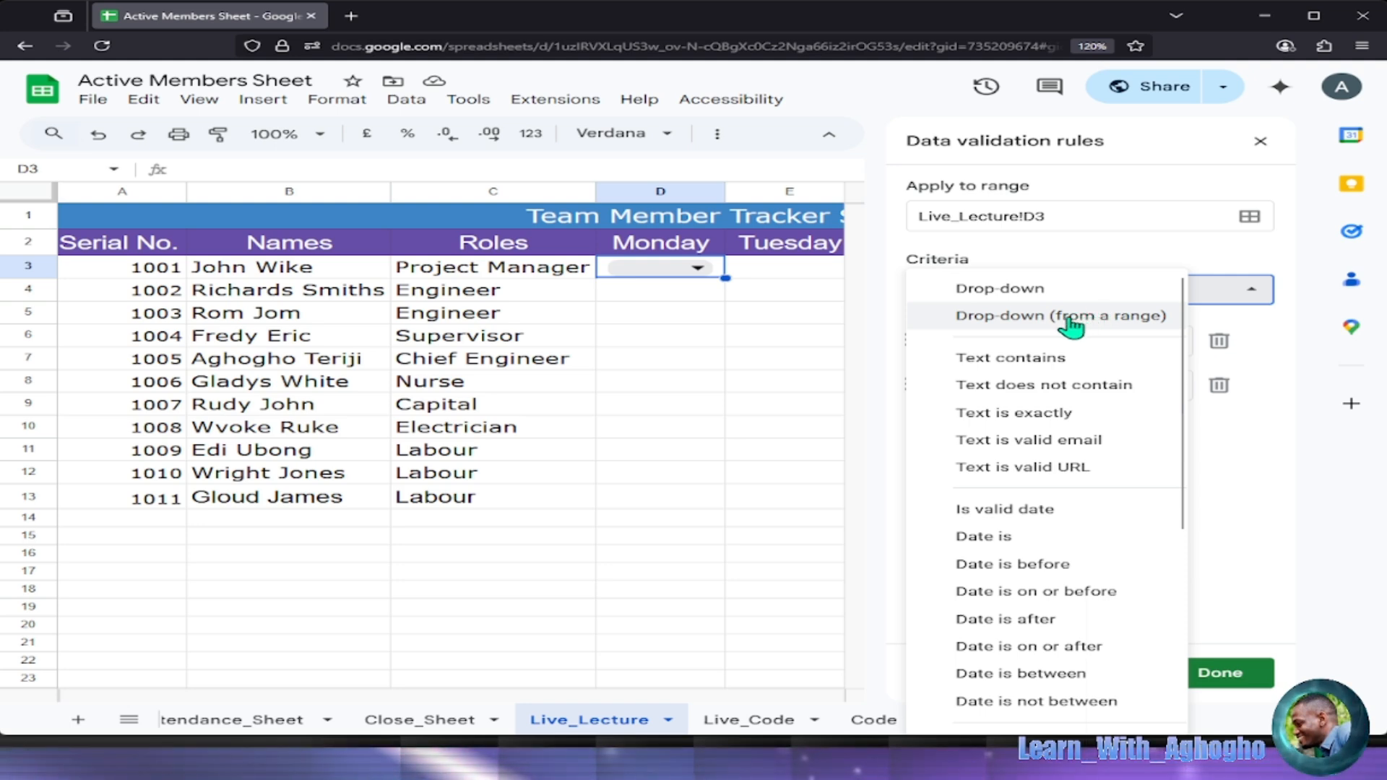
pyautogui.click(1122, 318)
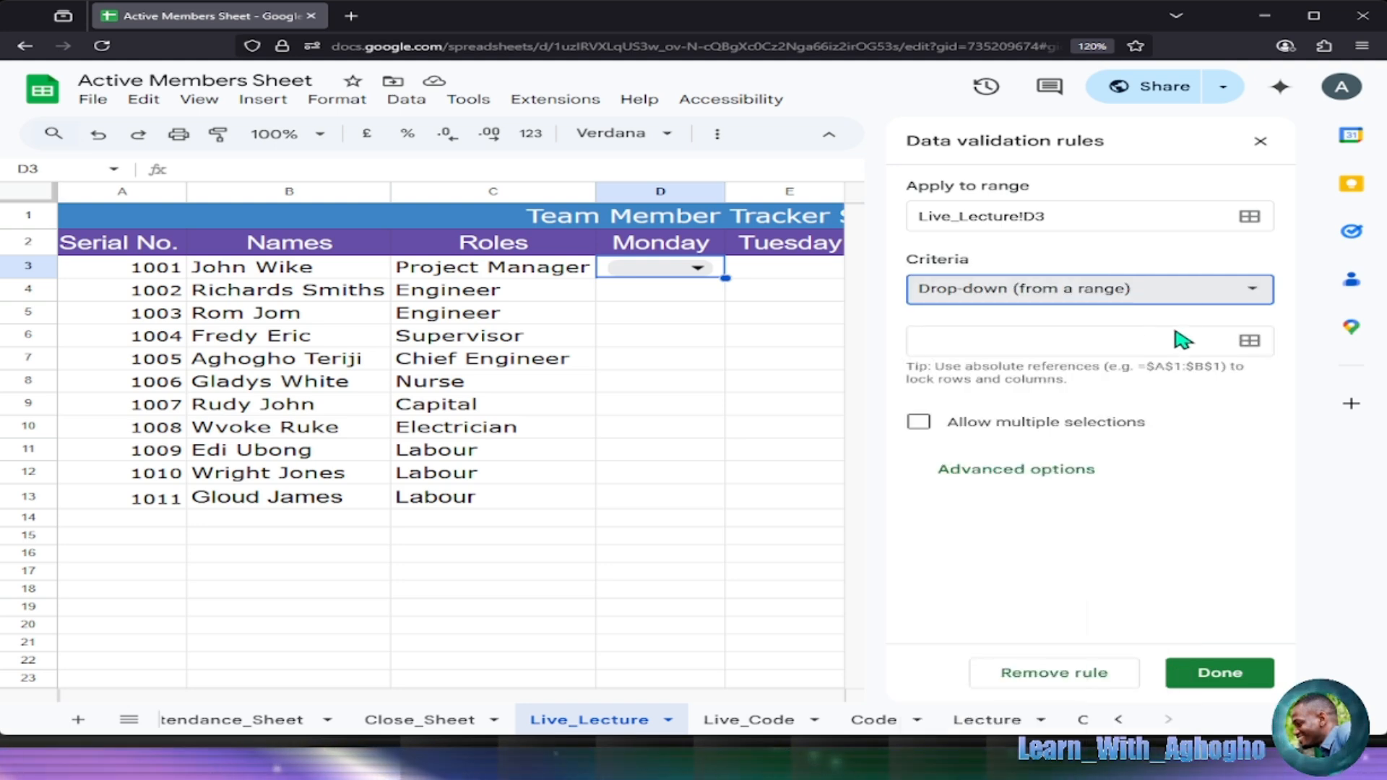
# Set the drop-down rule's source range to B5:B7 of the Live_Code sheet.
pyautogui.click(1248, 340)
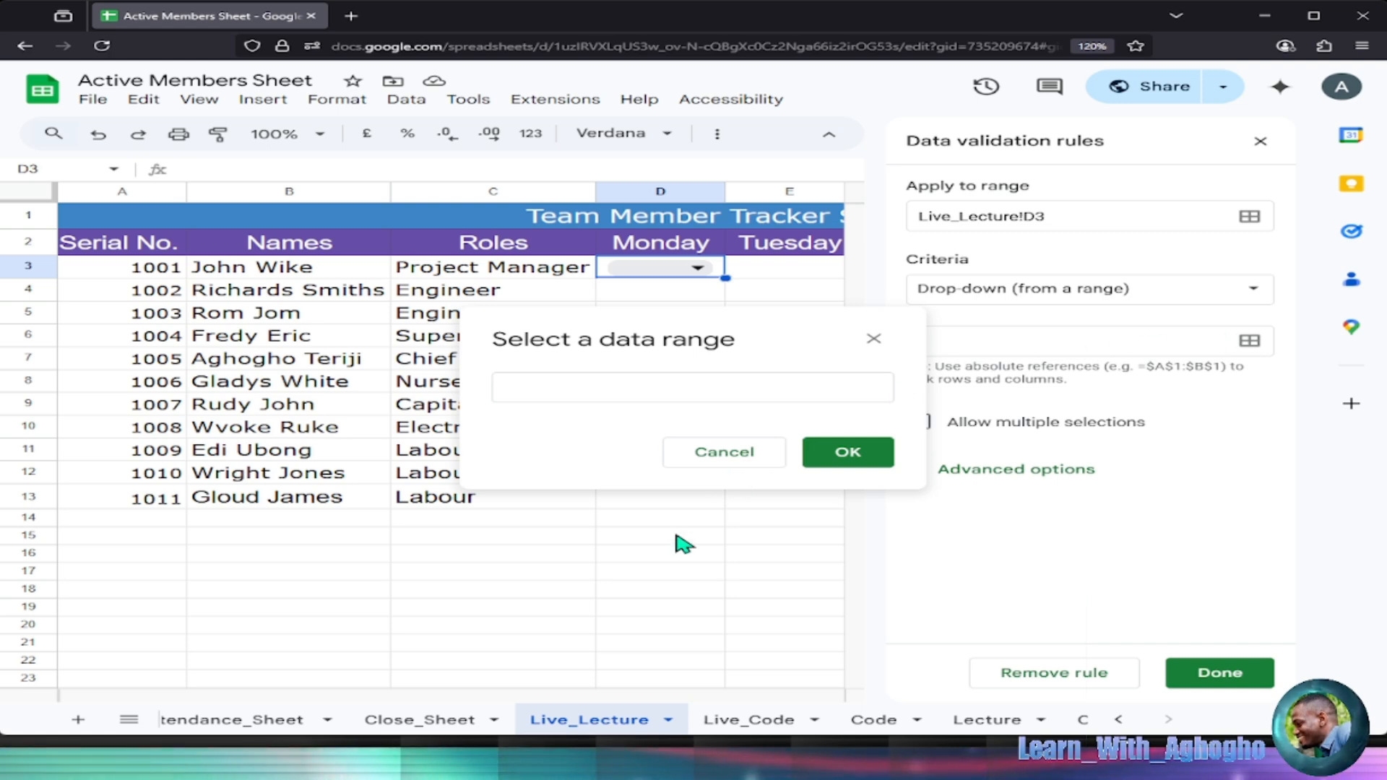
pyautogui.click(755, 724)
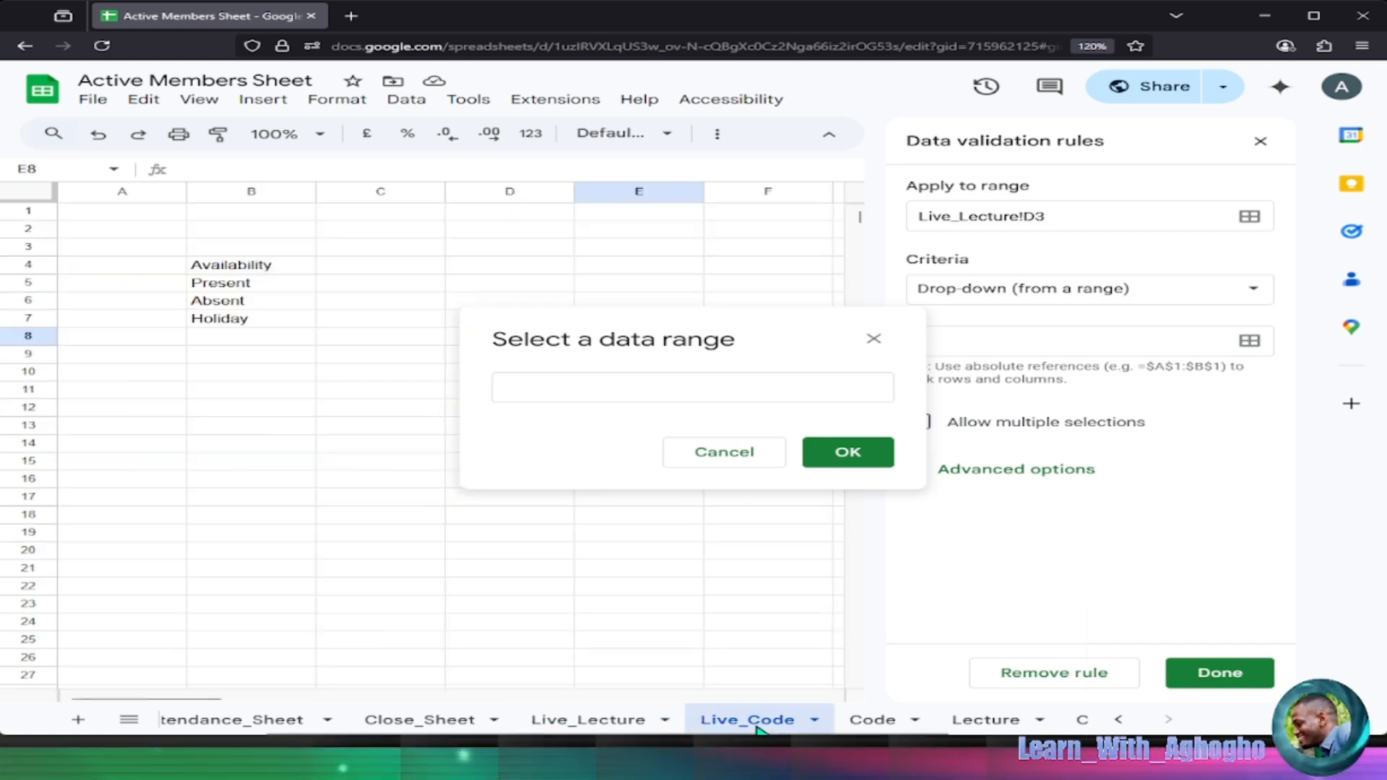
pyautogui.moveTo(221, 286); pyautogui.dragTo(232, 325)
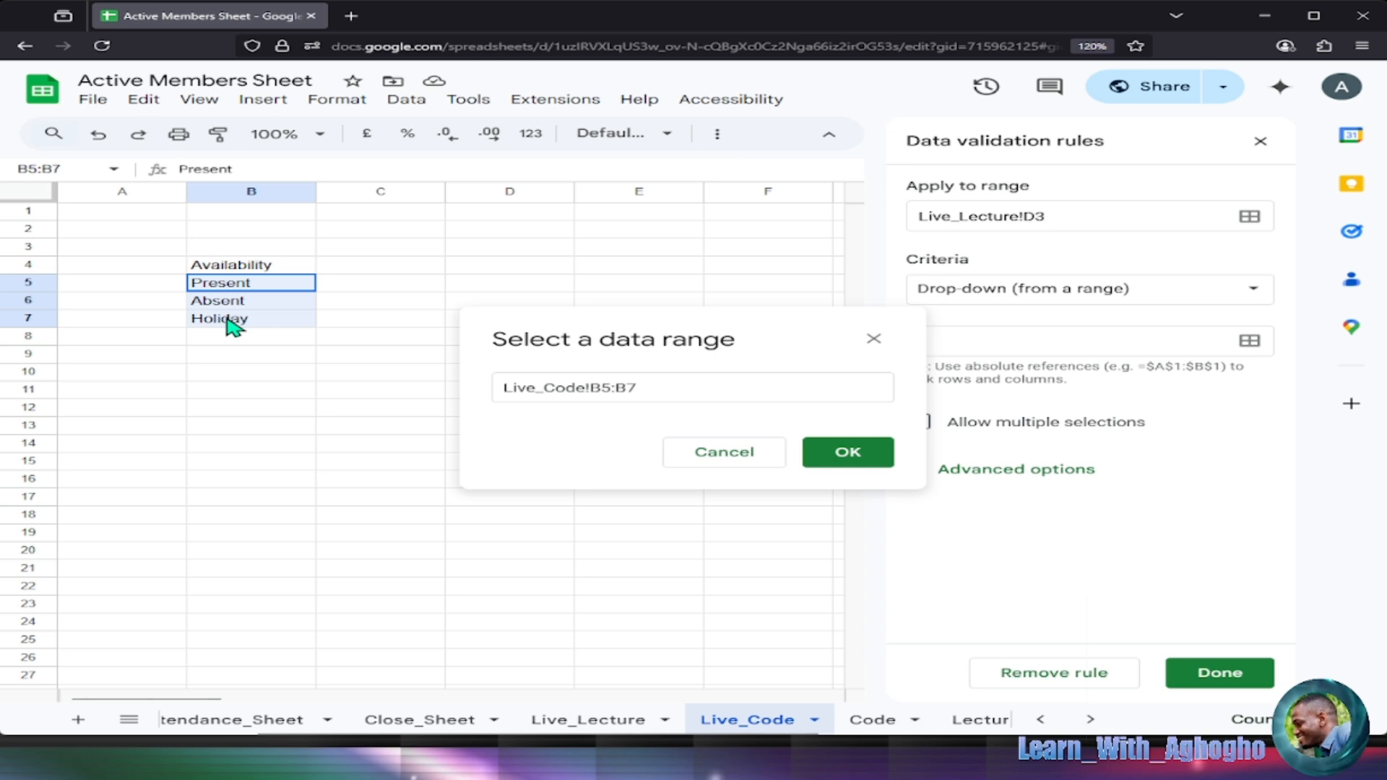
pyautogui.click(847, 456)
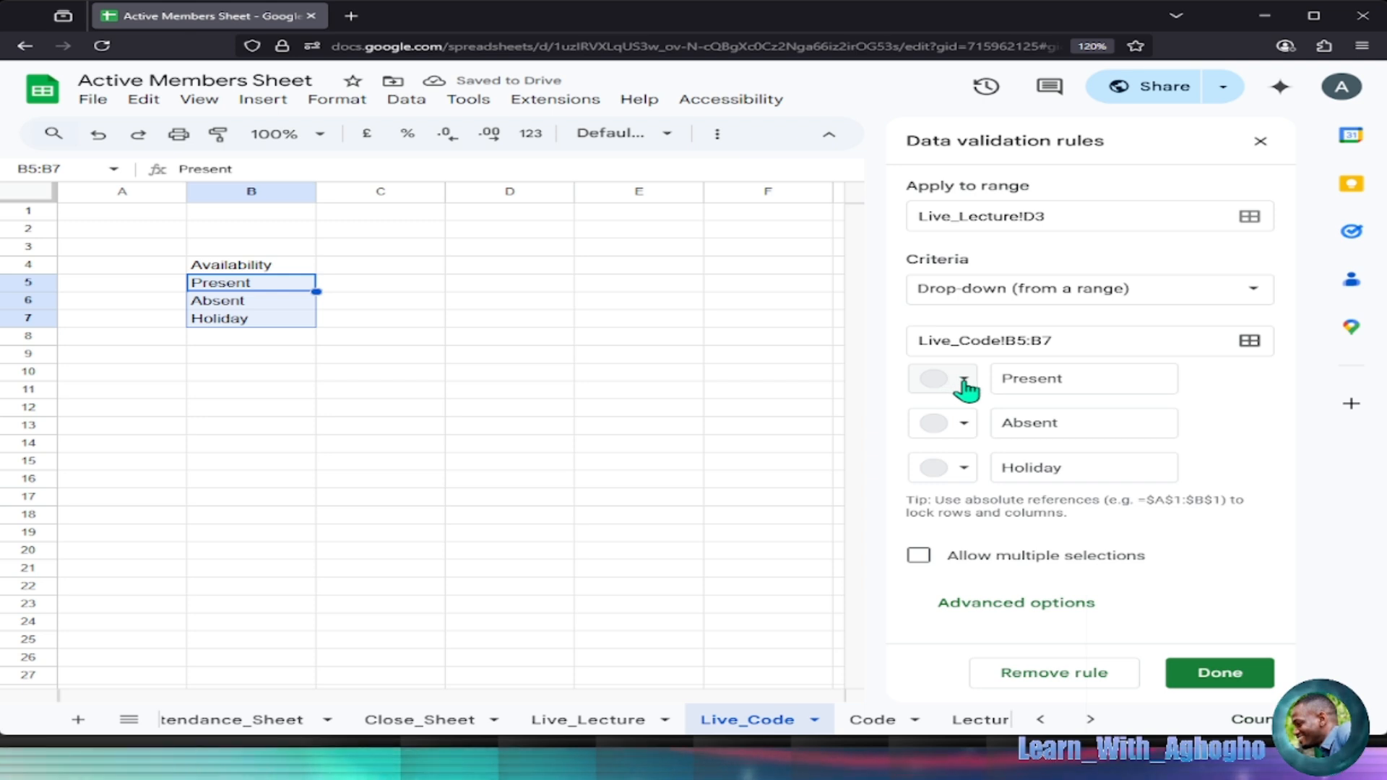
# Colour the drop-down options light green for Present, dark red for Absent and light blue for Holiday, and save the rule.
pyautogui.click(953, 388)
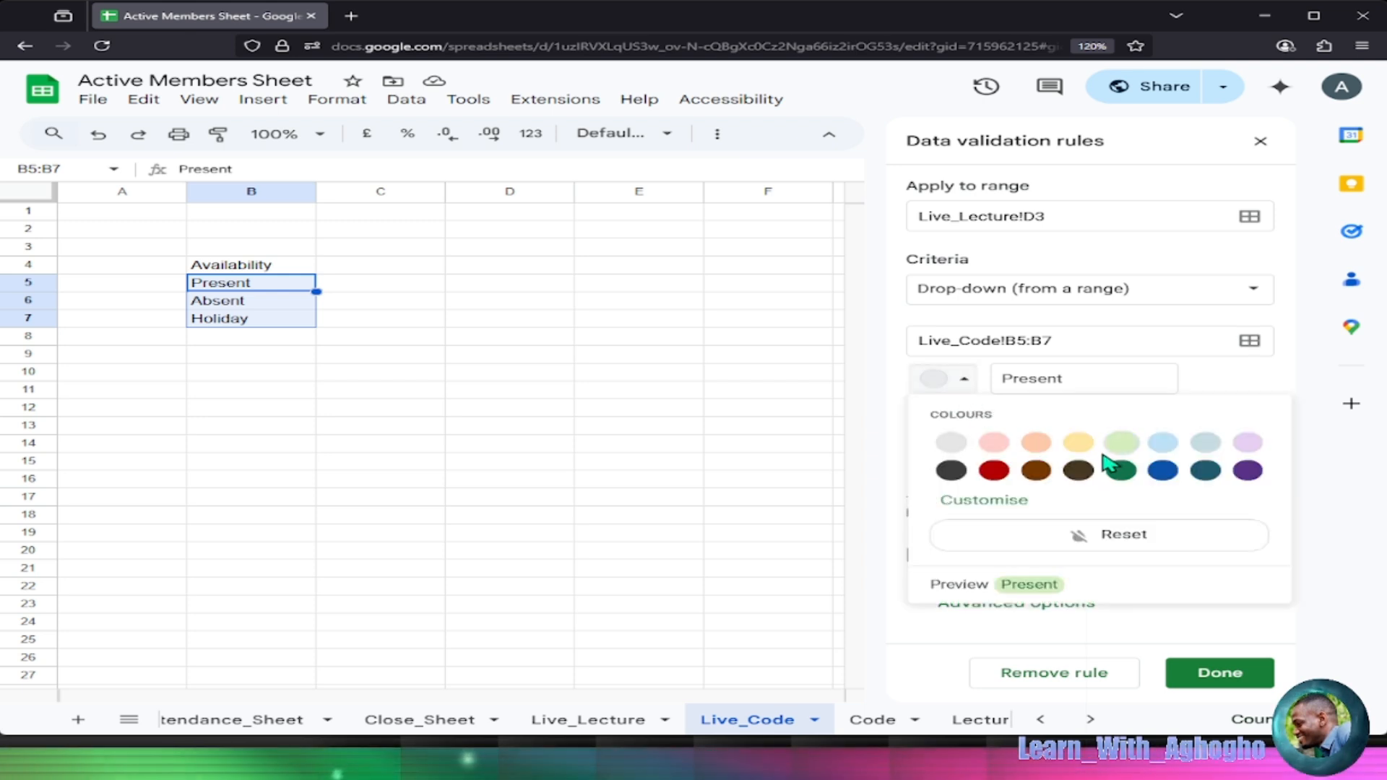
pyautogui.click(1124, 449)
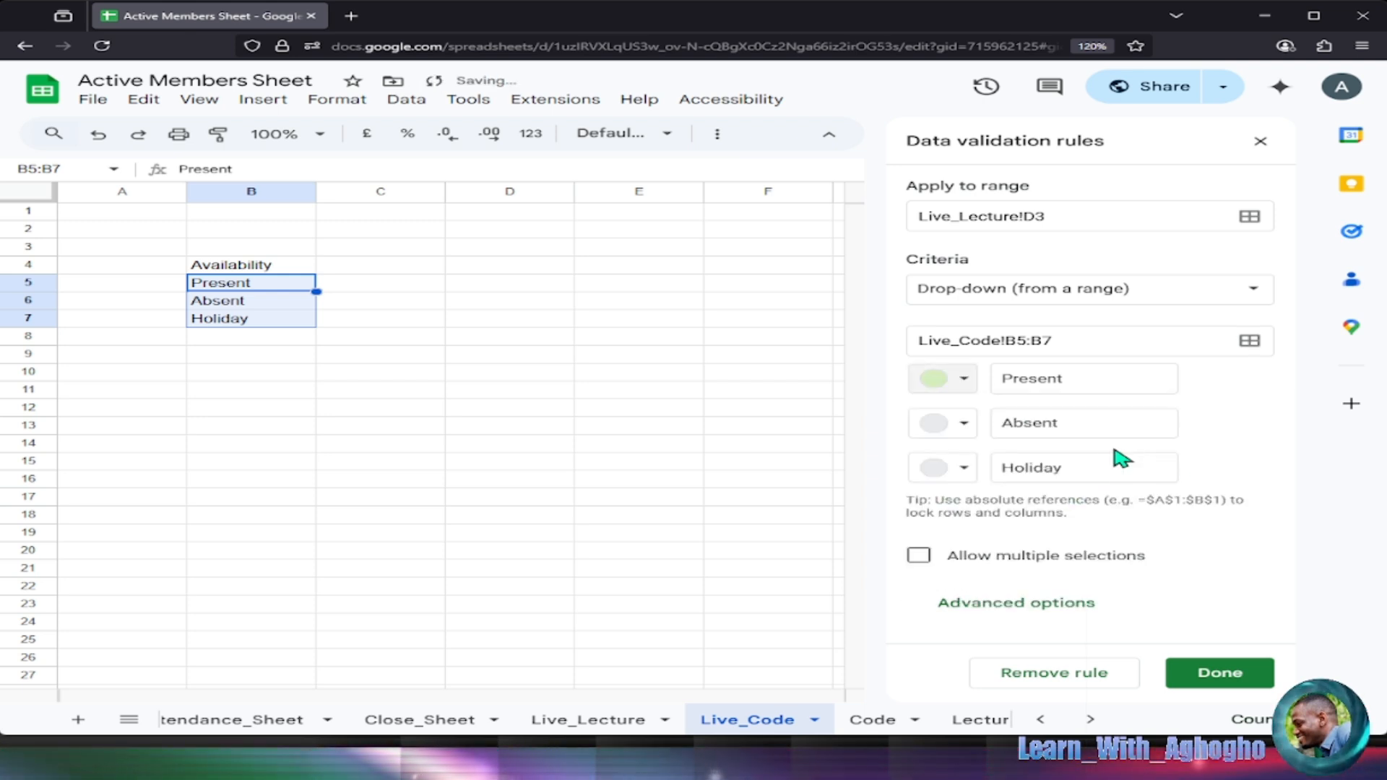
pyautogui.click(940, 428)
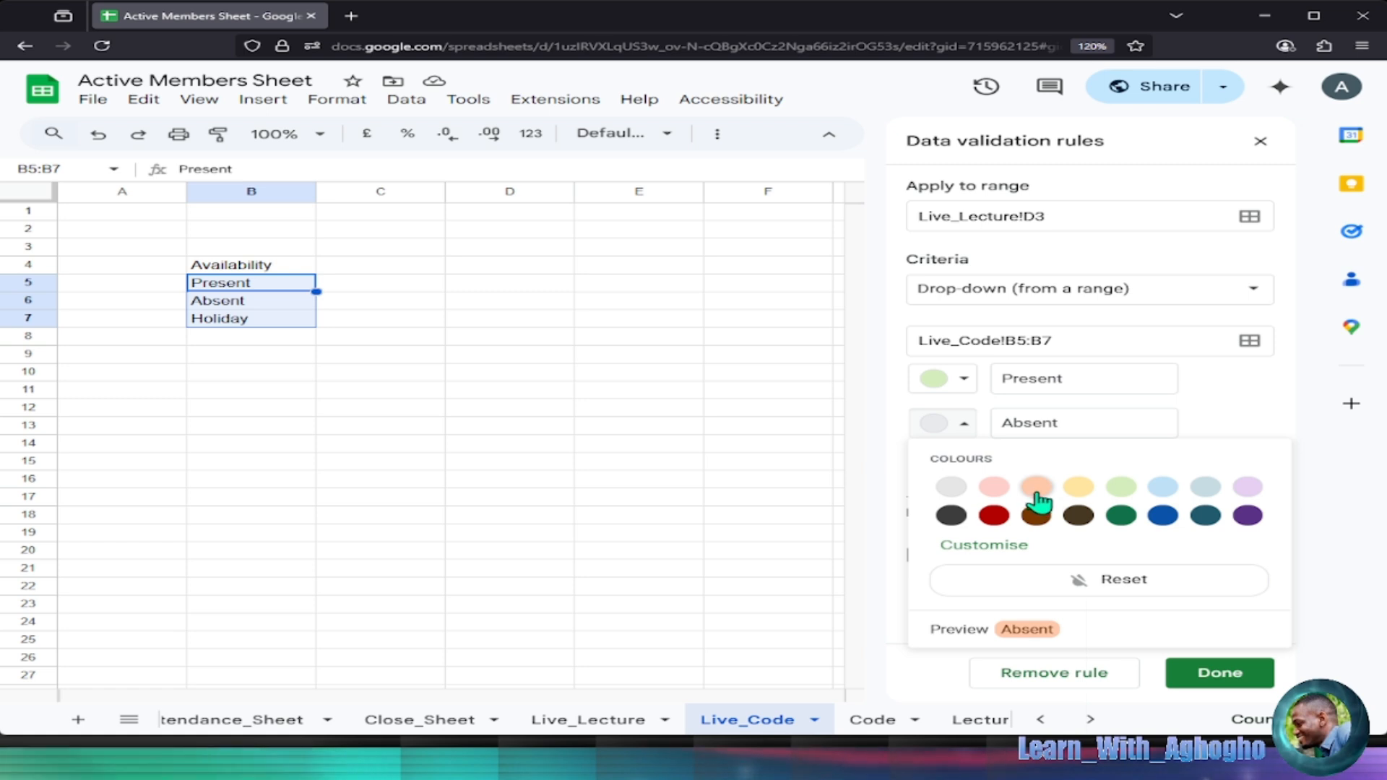
pyautogui.click(994, 515)
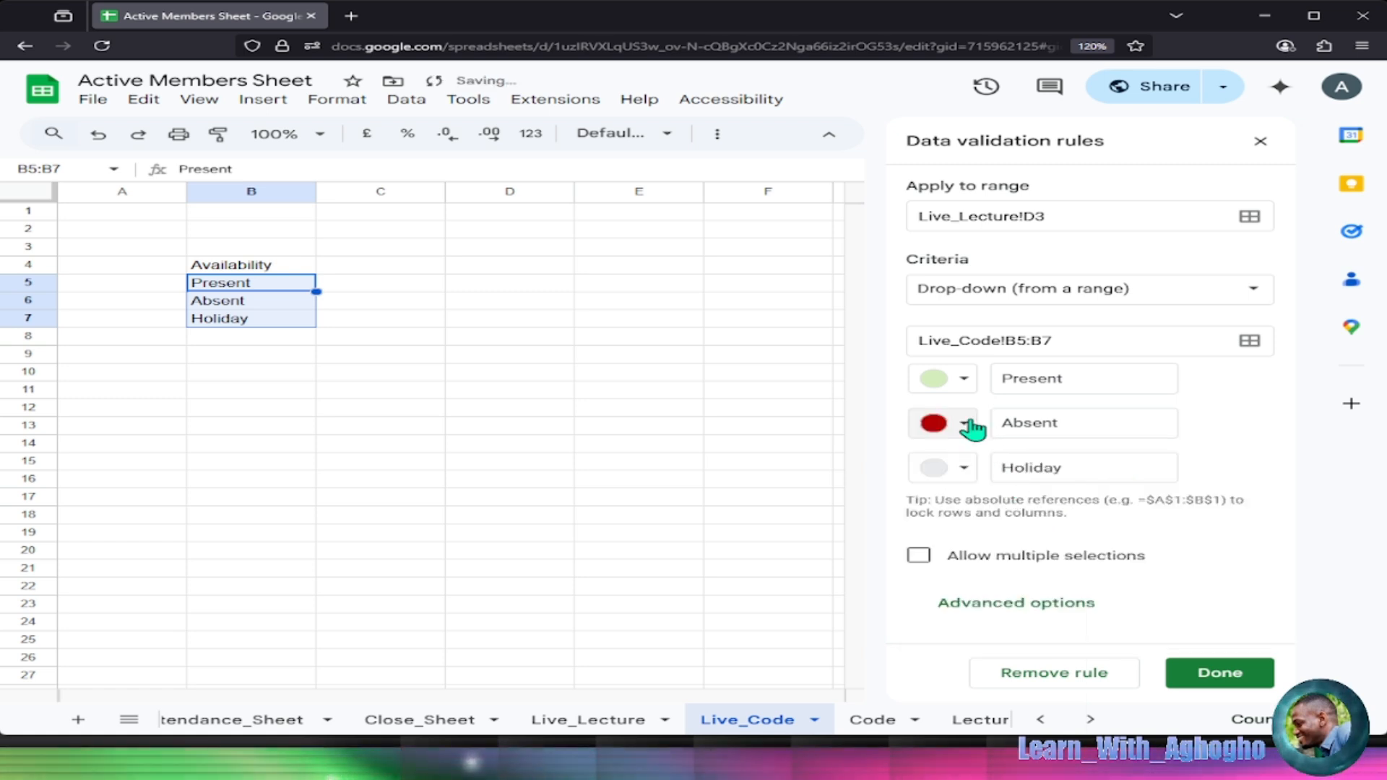
pyautogui.click(965, 470)
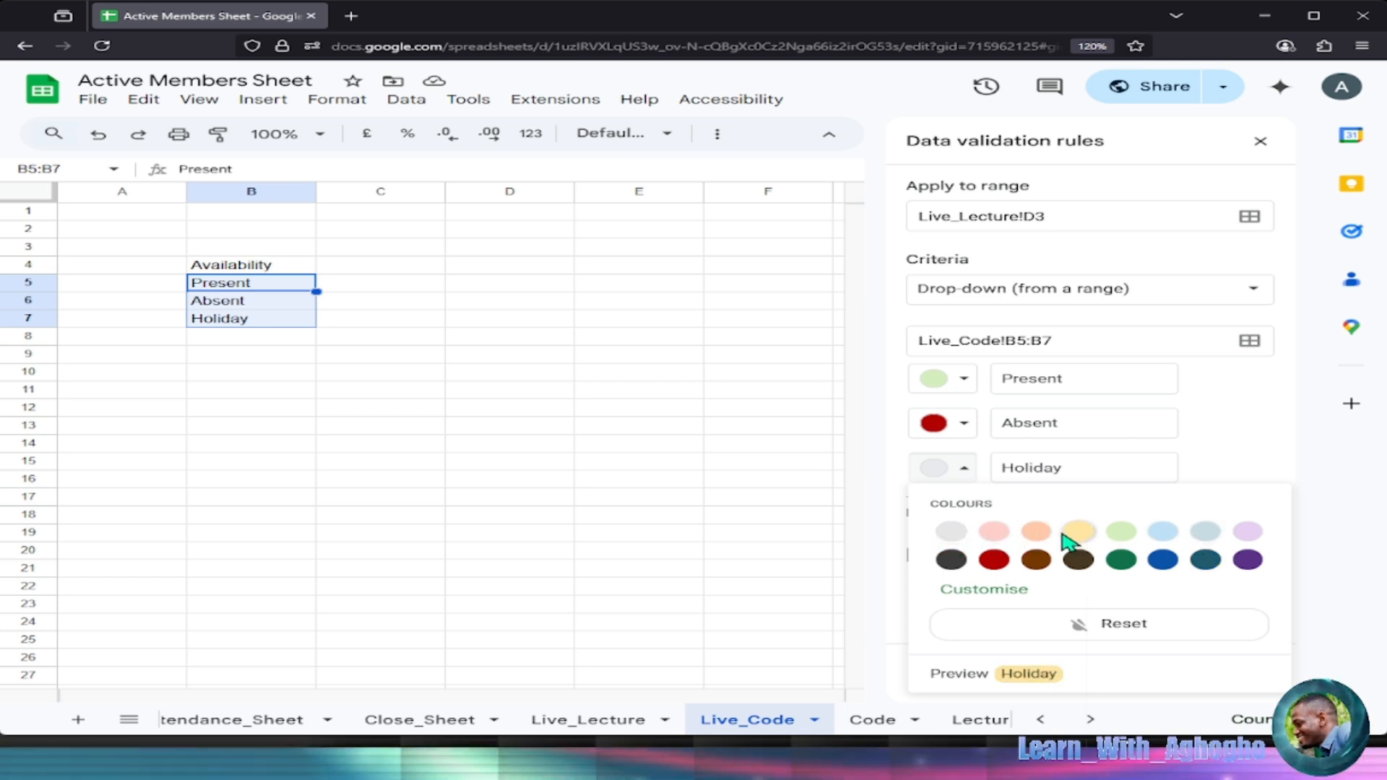
pyautogui.click(1164, 534)
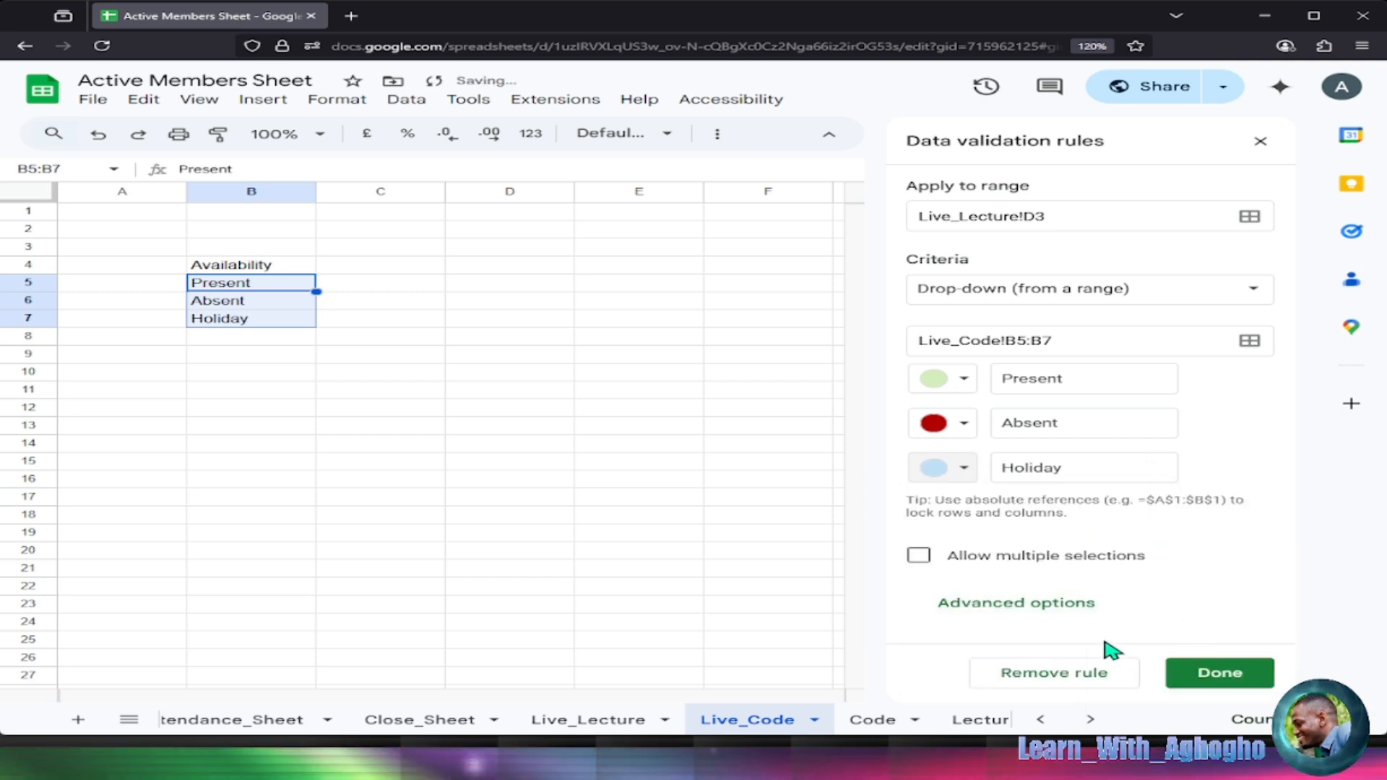
pyautogui.click(1221, 674)
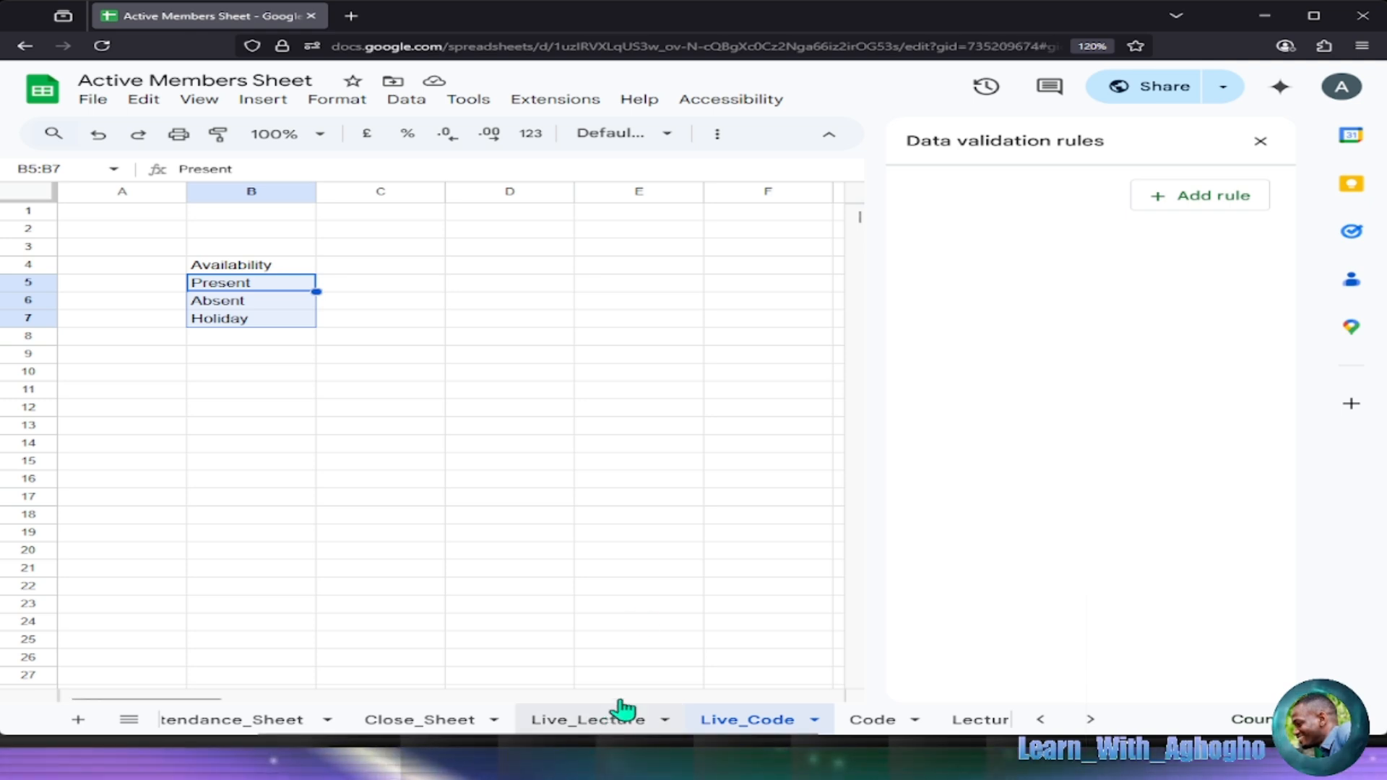
# On the Live_Lecture sheet, check the options in D3's drop-down and fill the drop-down down the Monday column through D15.
pyautogui.click(599, 722)
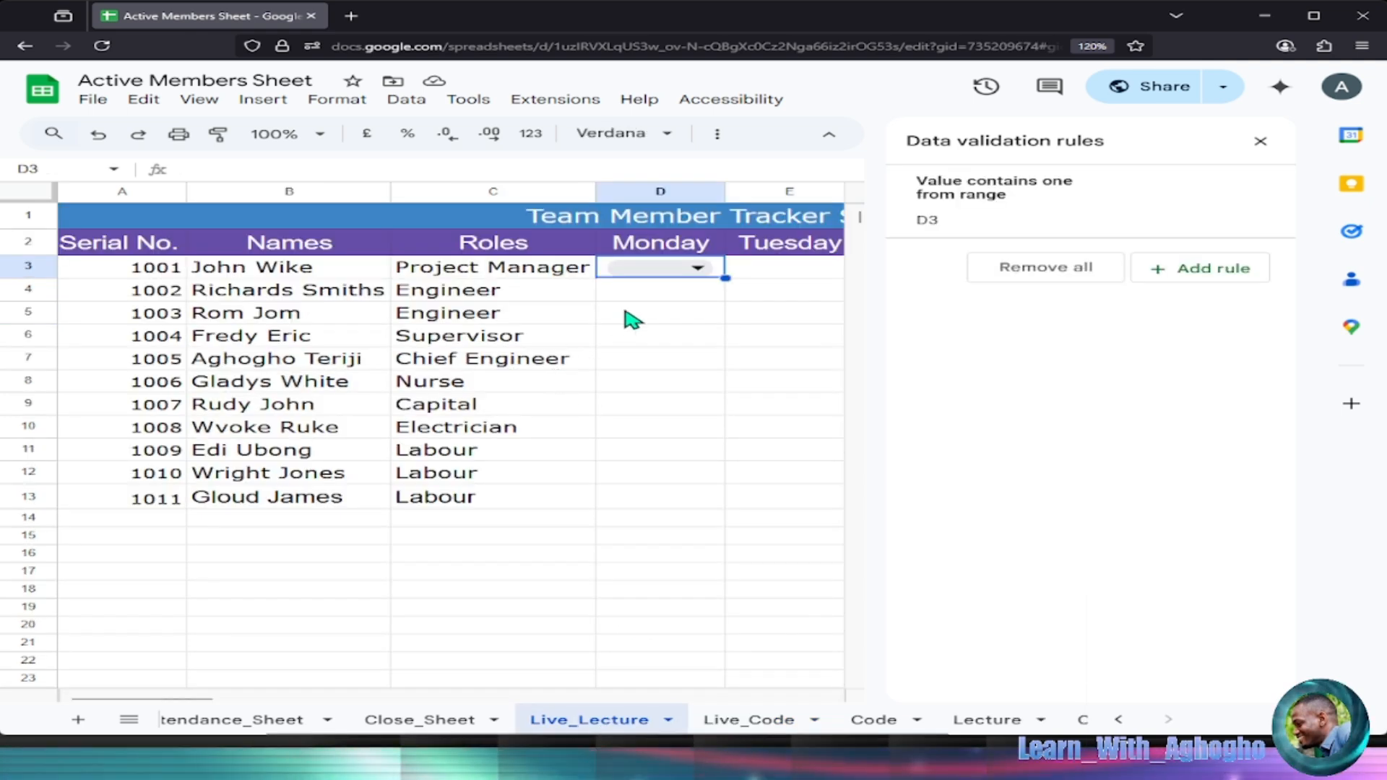
pyautogui.click(704, 271)
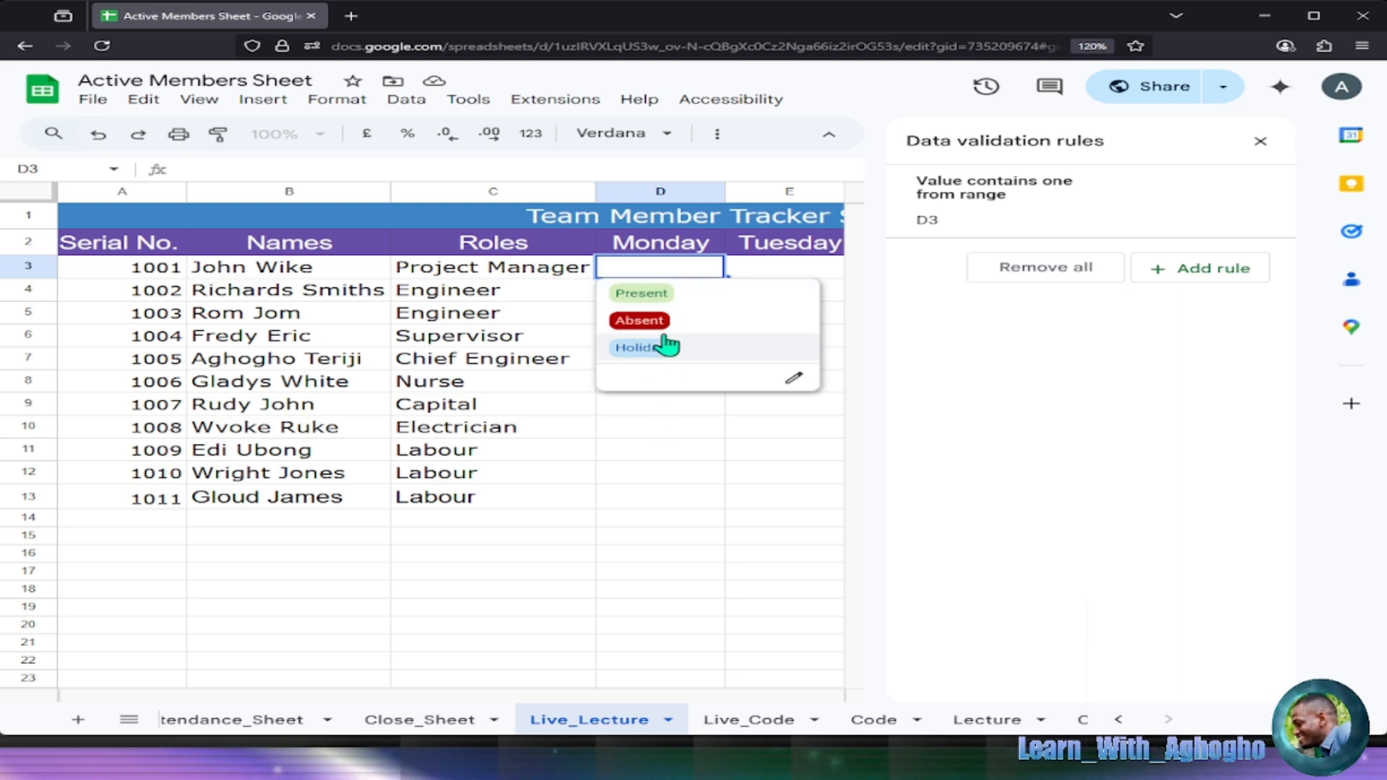
pyautogui.click(658, 449)
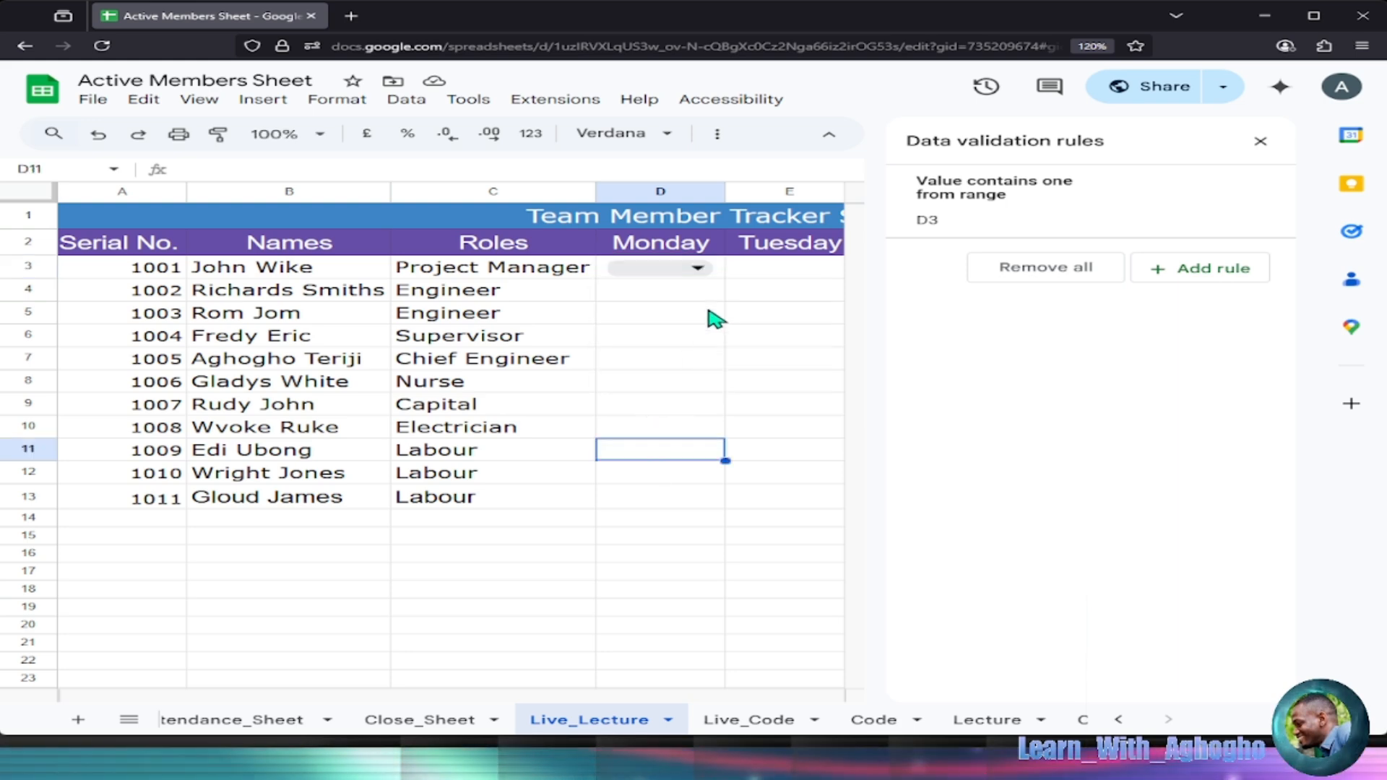
pyautogui.click(719, 274)
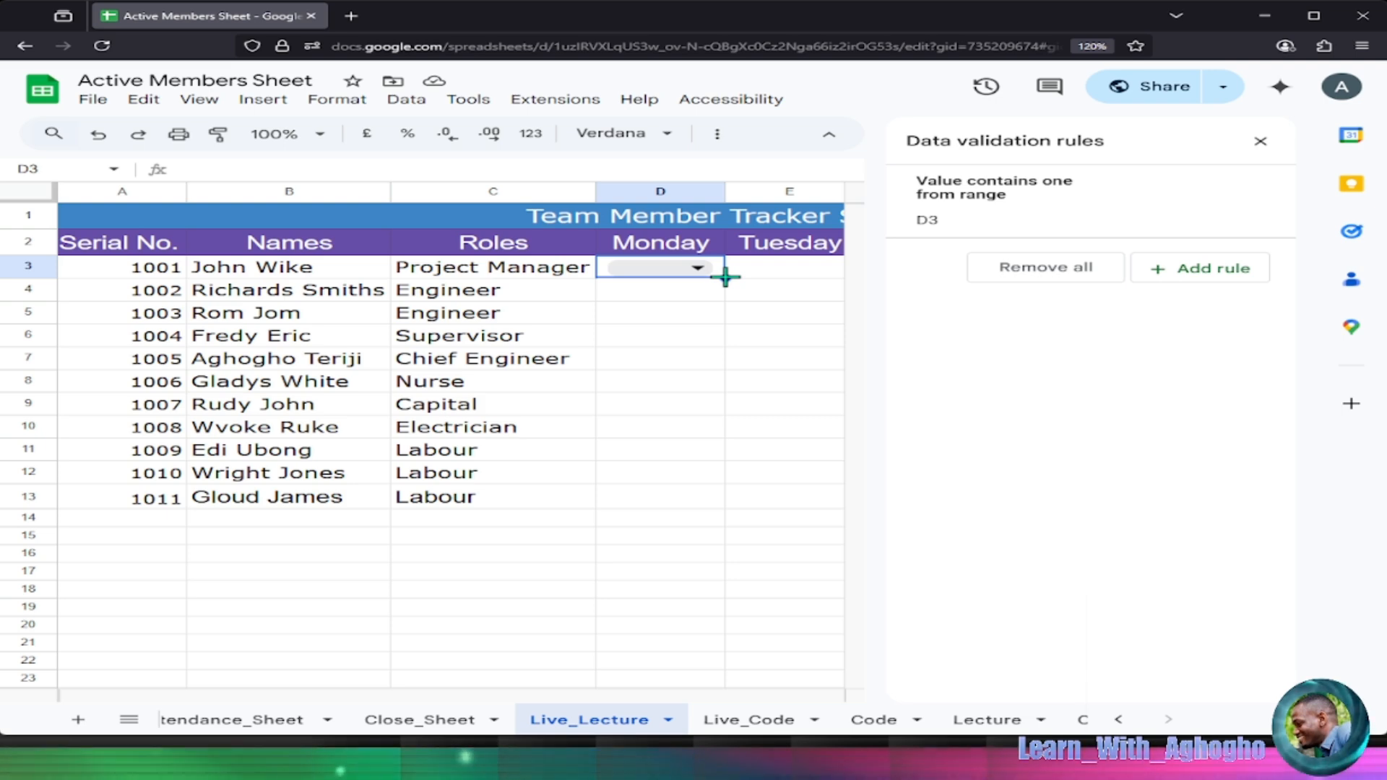
pyautogui.moveTo(725, 277); pyautogui.dragTo(1116, 515)
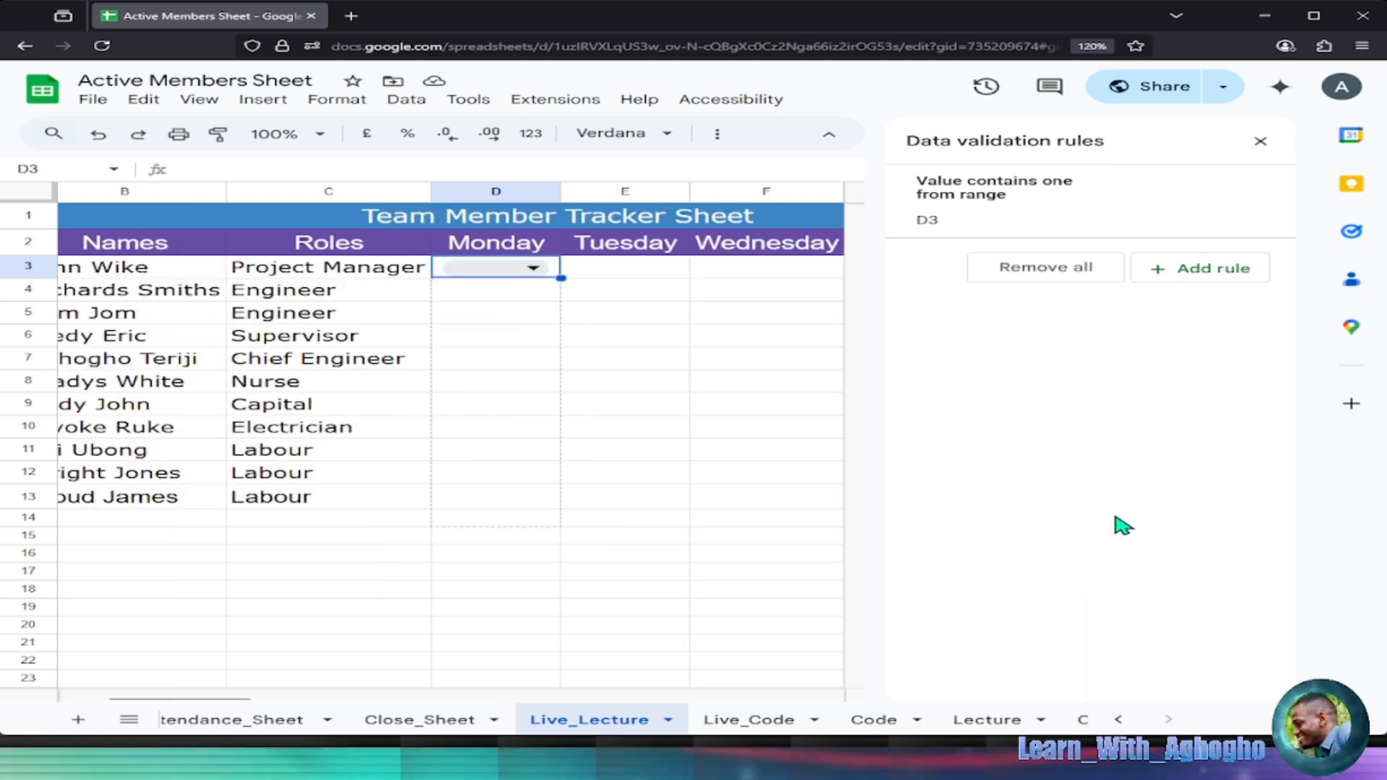
pyautogui.moveTo(1228, 538)
pyautogui.mouseDown()
pyautogui.moveTo(1250, 517)
pyautogui.moveTo(1209, 529)
pyautogui.mouseUp()
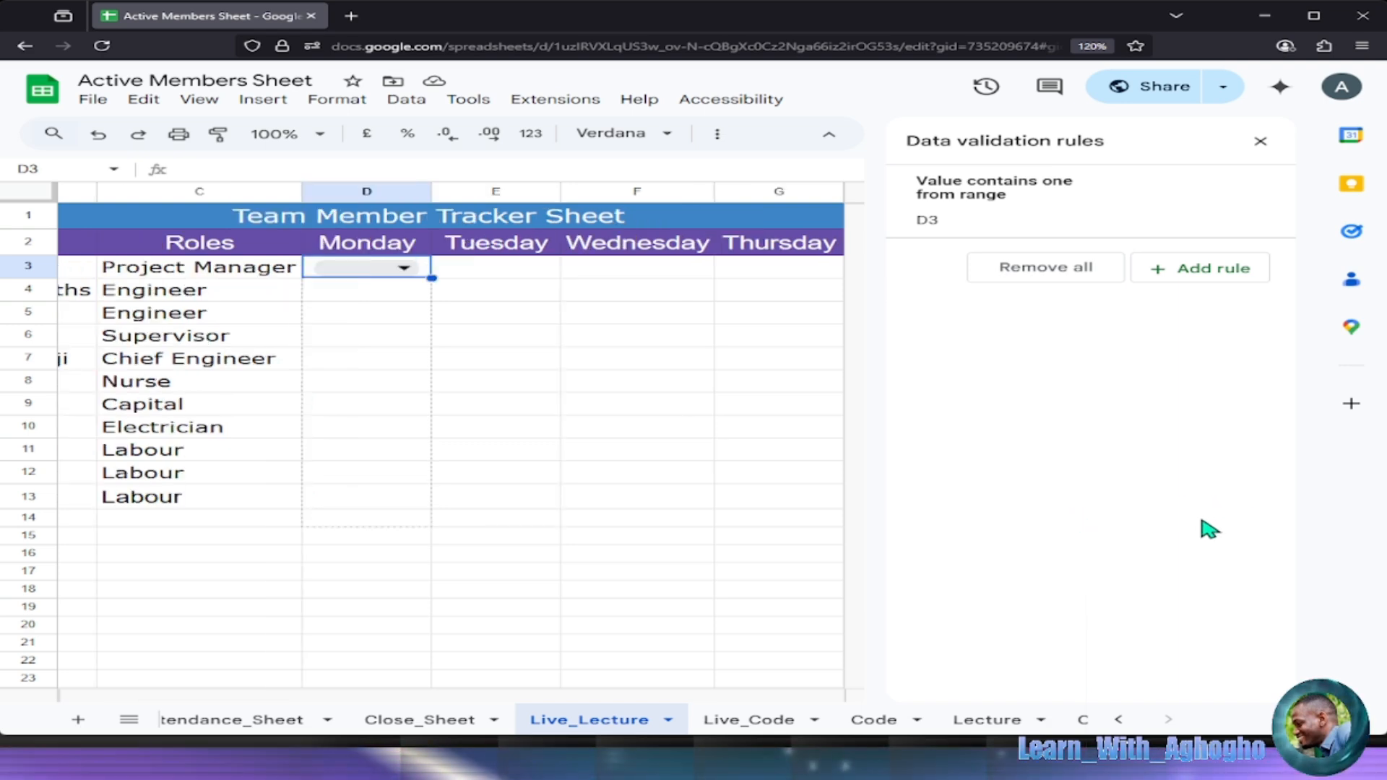
pyautogui.moveTo(890, 516); pyautogui.dragTo(1115, 541)
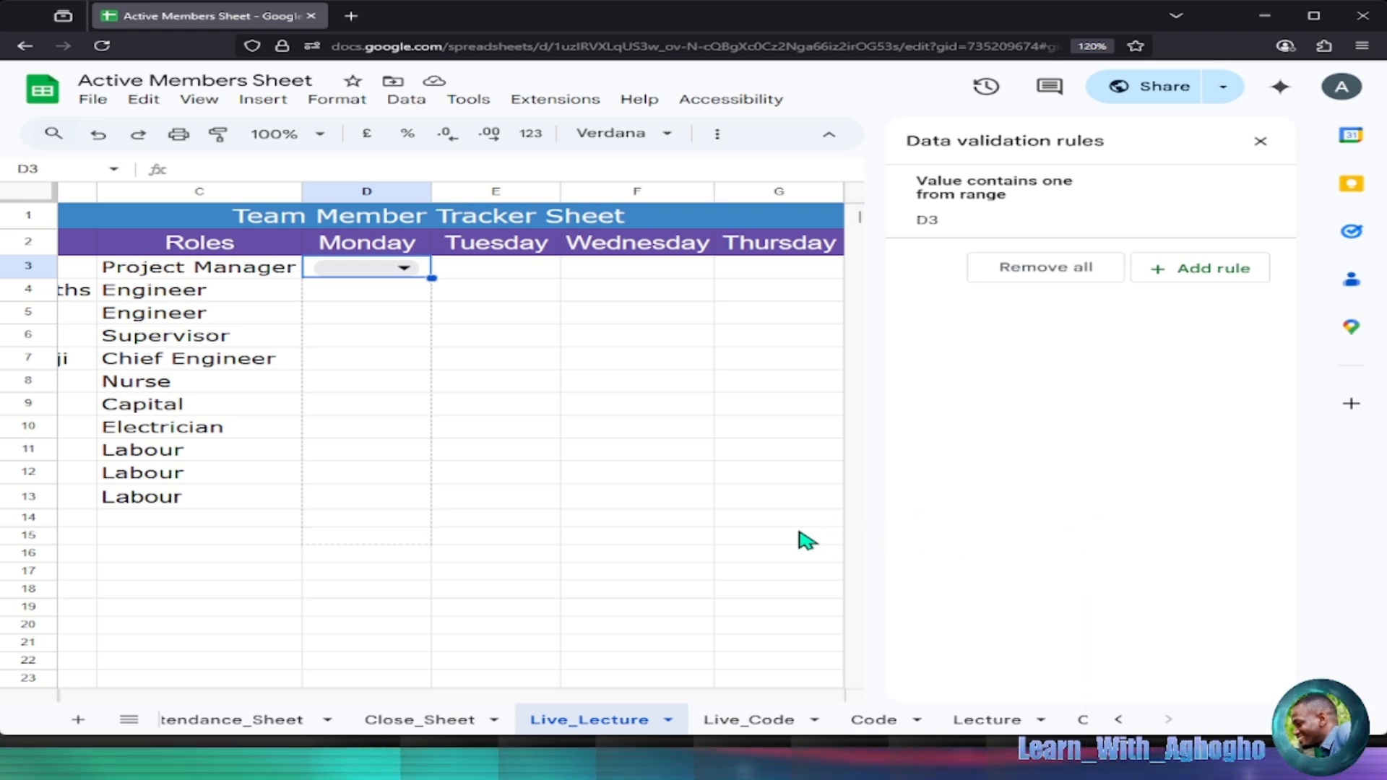
pyautogui.moveTo(669, 535); pyautogui.dragTo(712, 551)
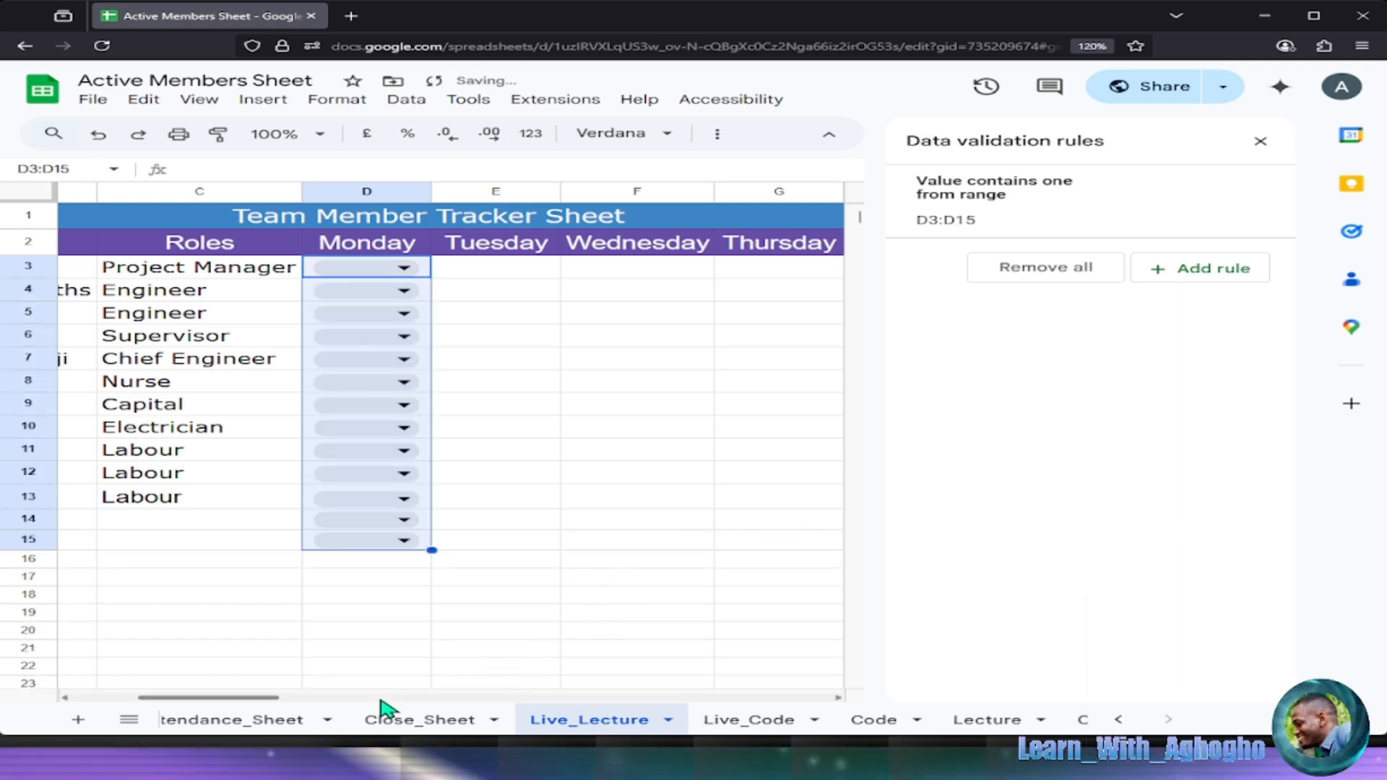
# Fill the Monday drop-downs in D3:D15 across the Tuesday to Friday columns through H15.
pyautogui.moveTo(259, 697); pyautogui.dragTo(306, 696)
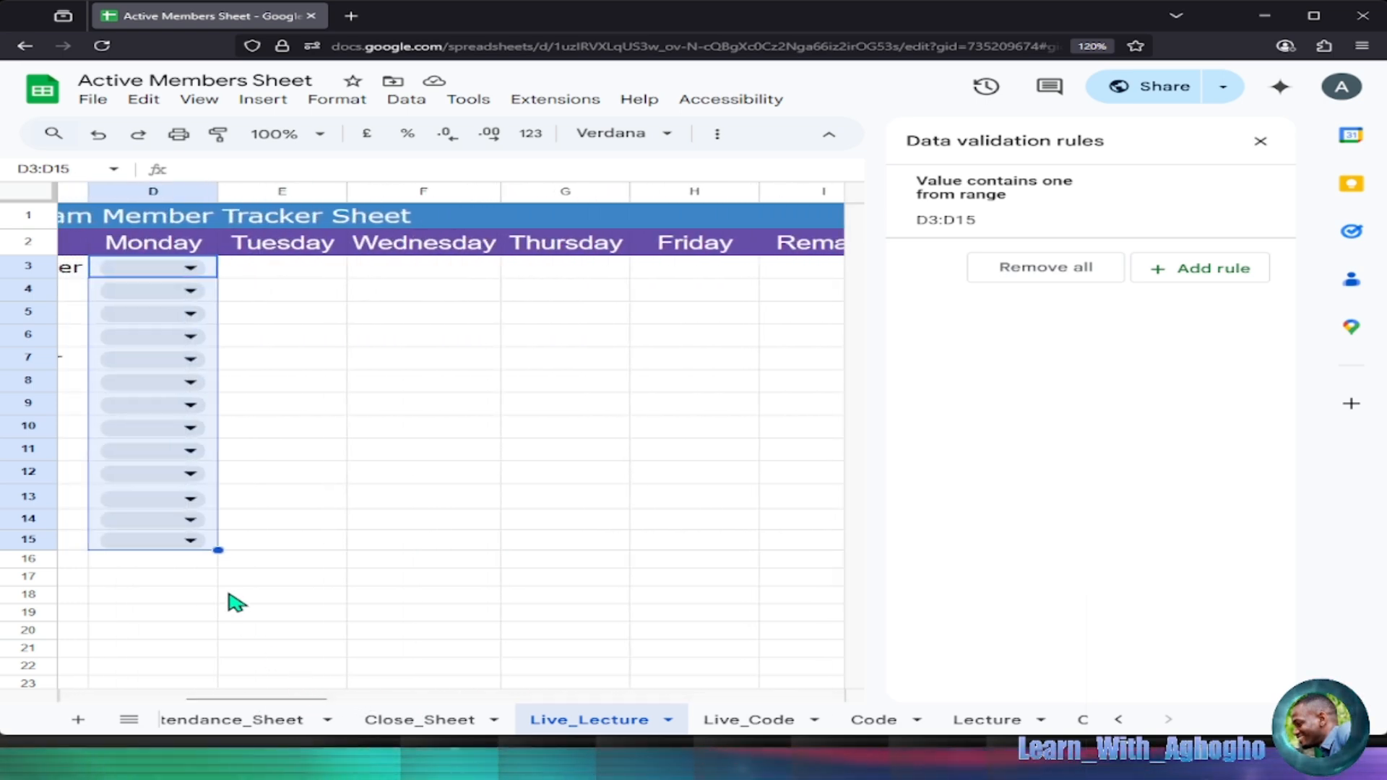
pyautogui.moveTo(432, 555); pyautogui.dragTo(635, 547)
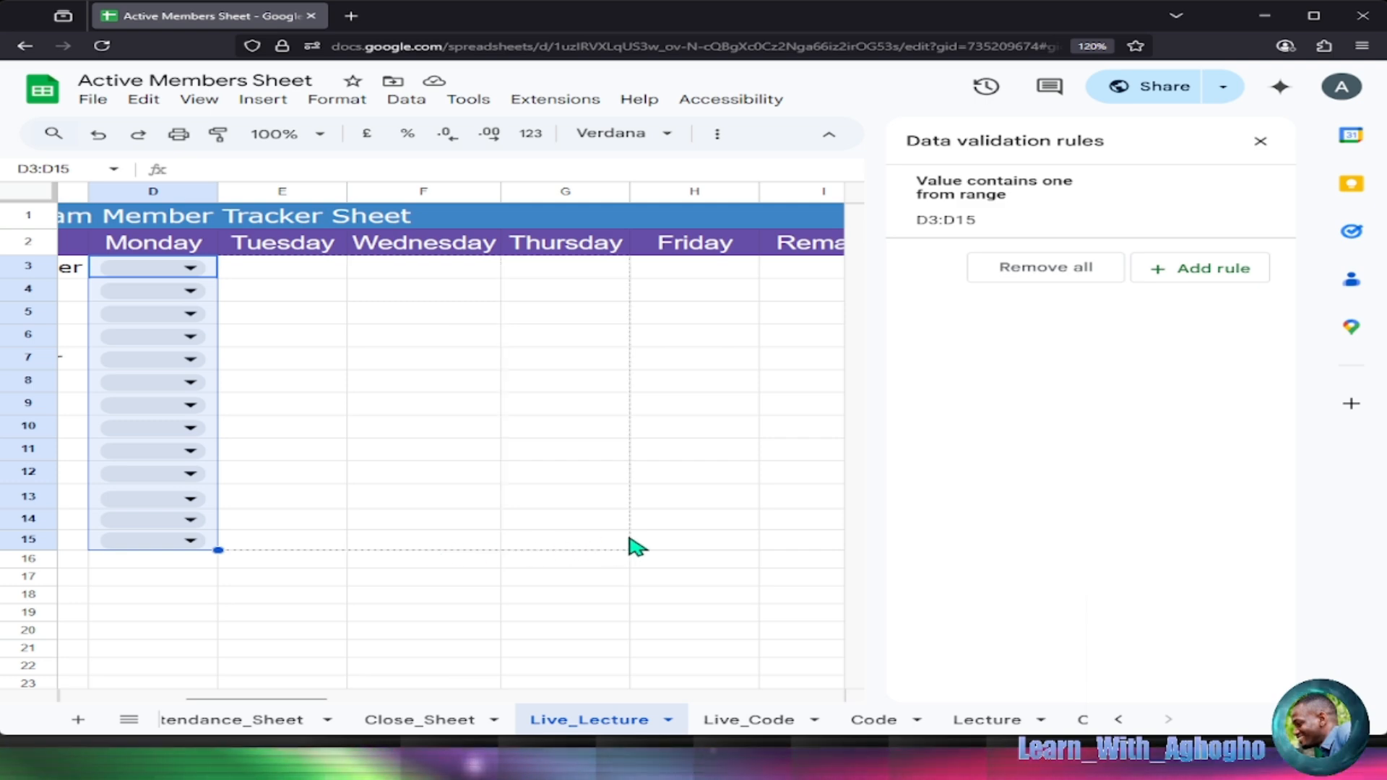
pyautogui.moveTo(758, 554); pyautogui.dragTo(679, 553)
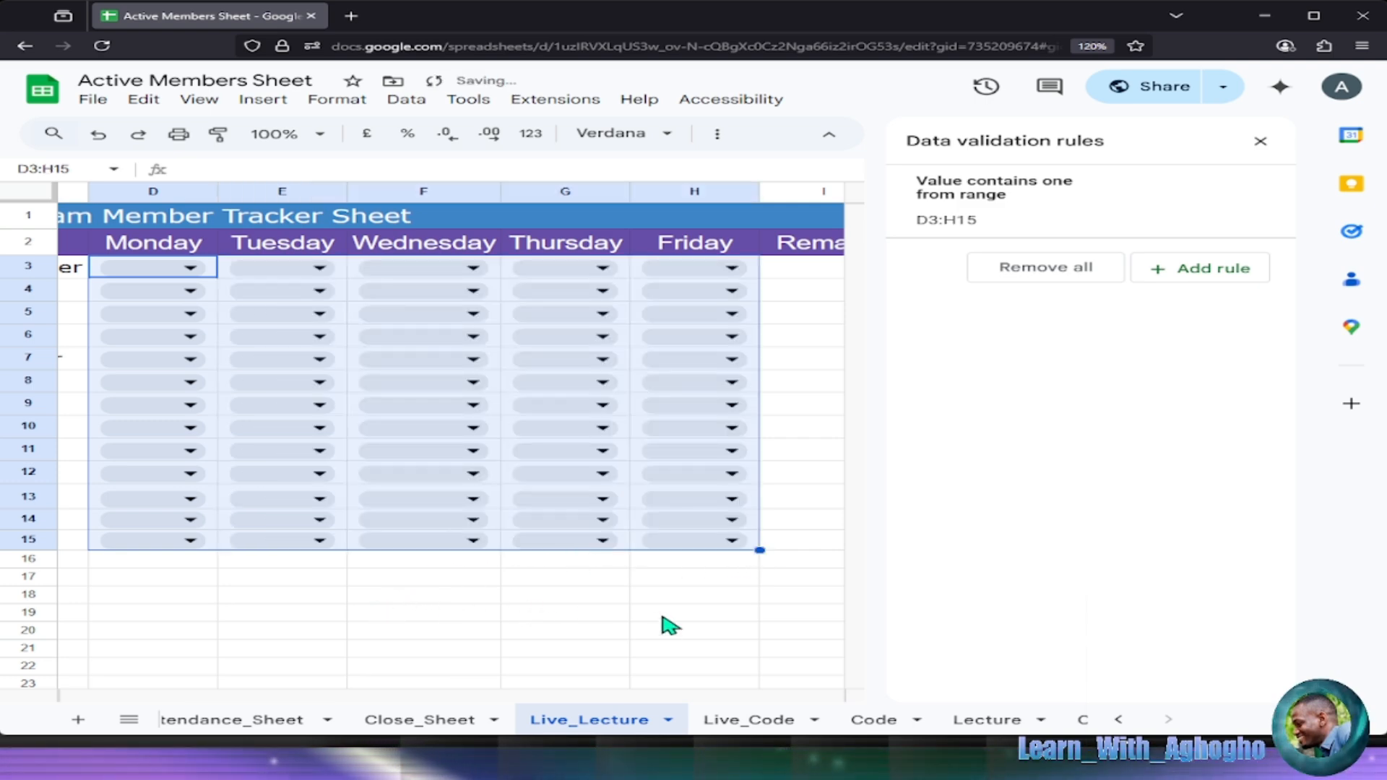
pyautogui.click(572, 635)
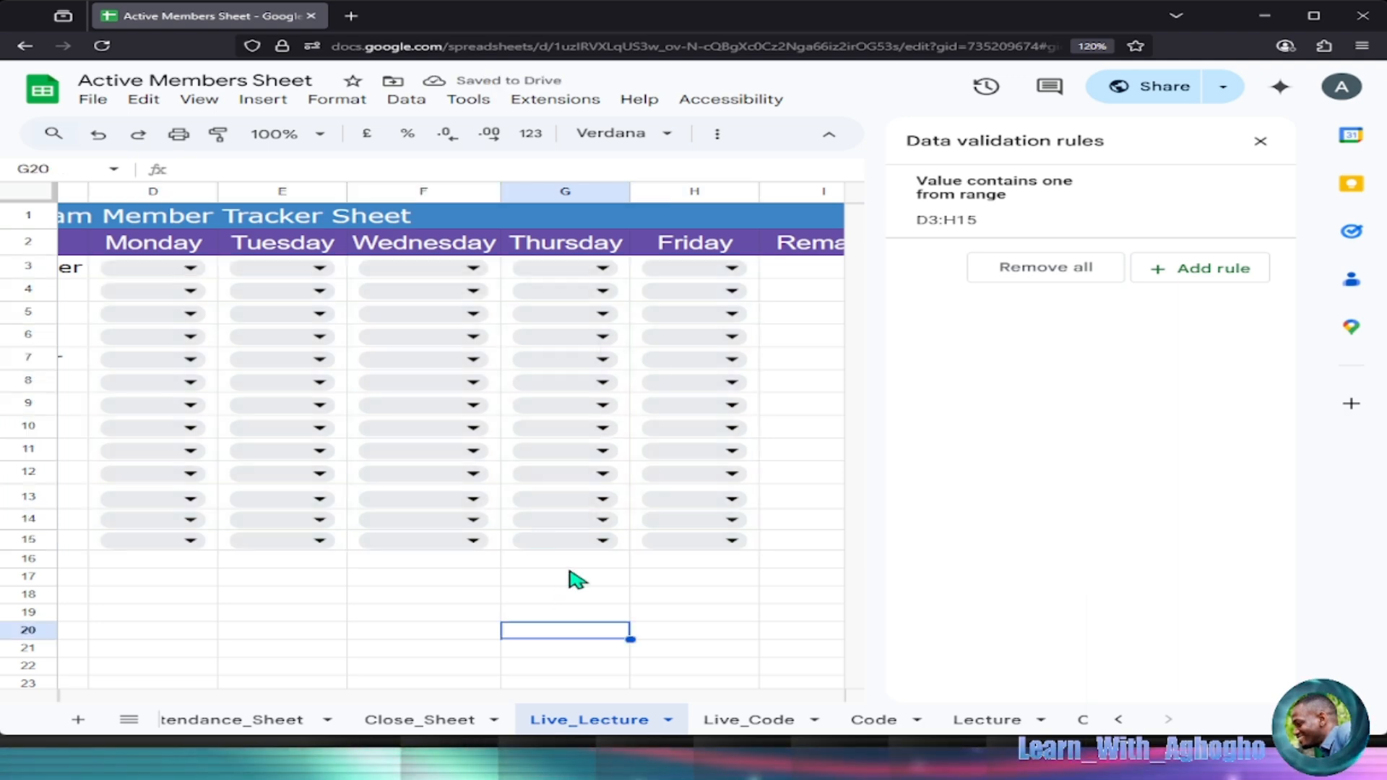
# Close the data validation rules and widen the Monday column slightly.
pyautogui.click(1261, 144)
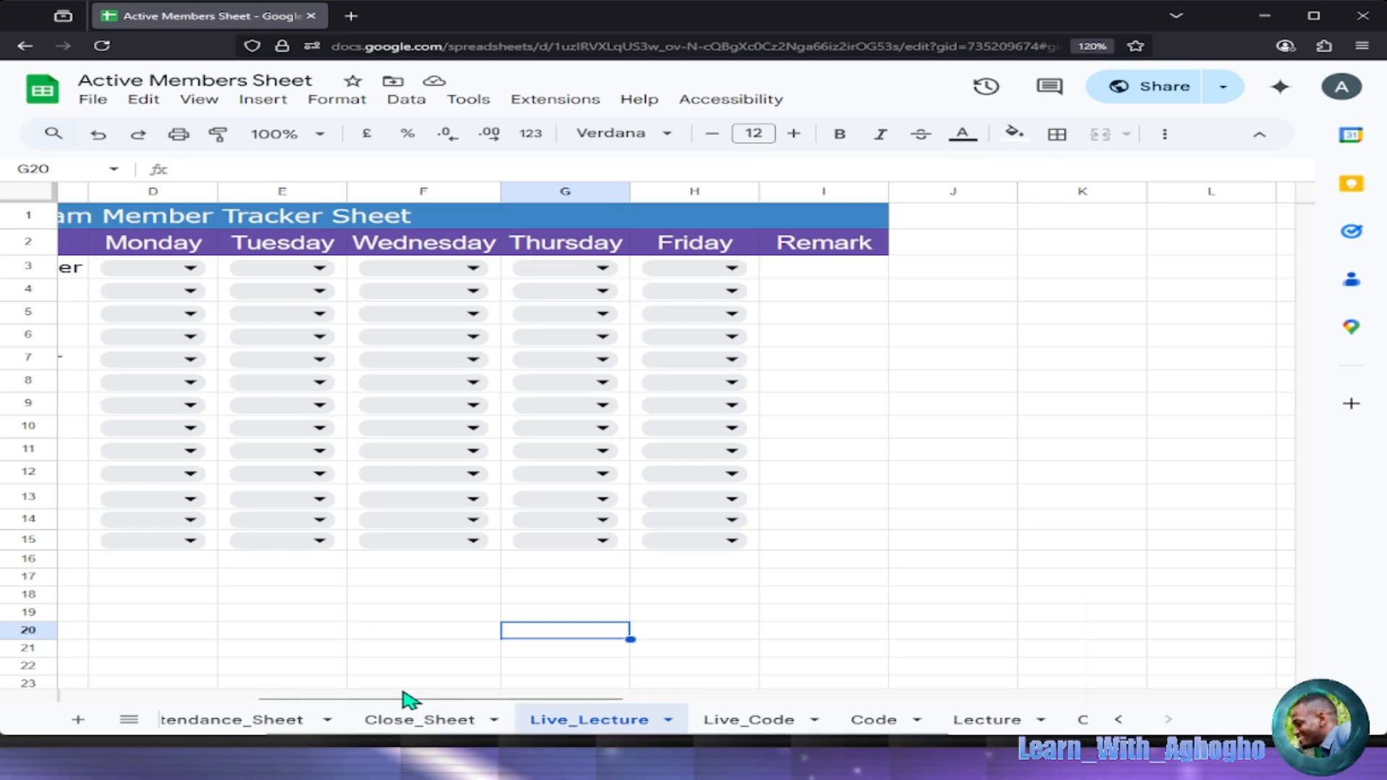
pyautogui.moveTo(405, 704); pyautogui.dragTo(145, 700)
pyautogui.click(139, 683)
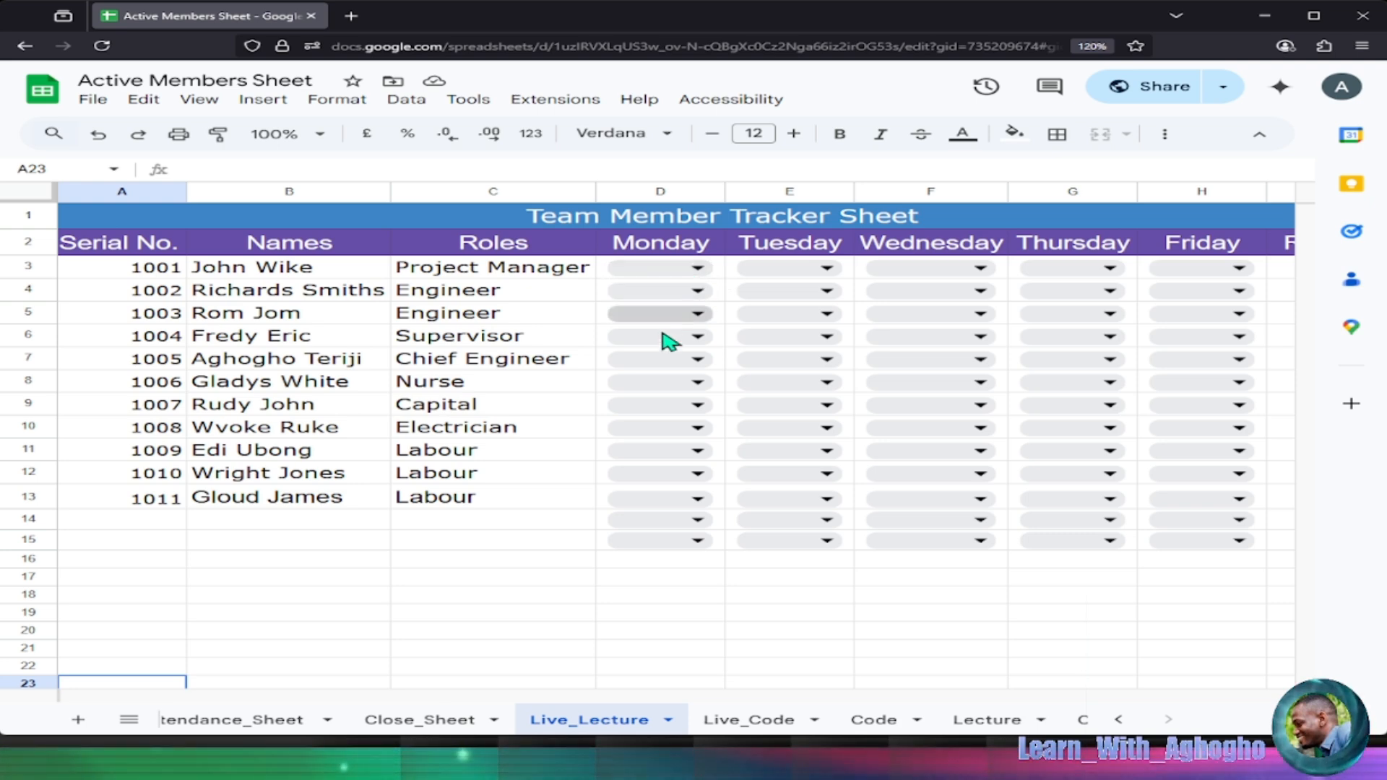
pyautogui.moveTo(722, 194)
pyautogui.mouseDown()
pyautogui.moveTo(702, 193)
pyautogui.moveTo(746, 195)
pyautogui.mouseUp()
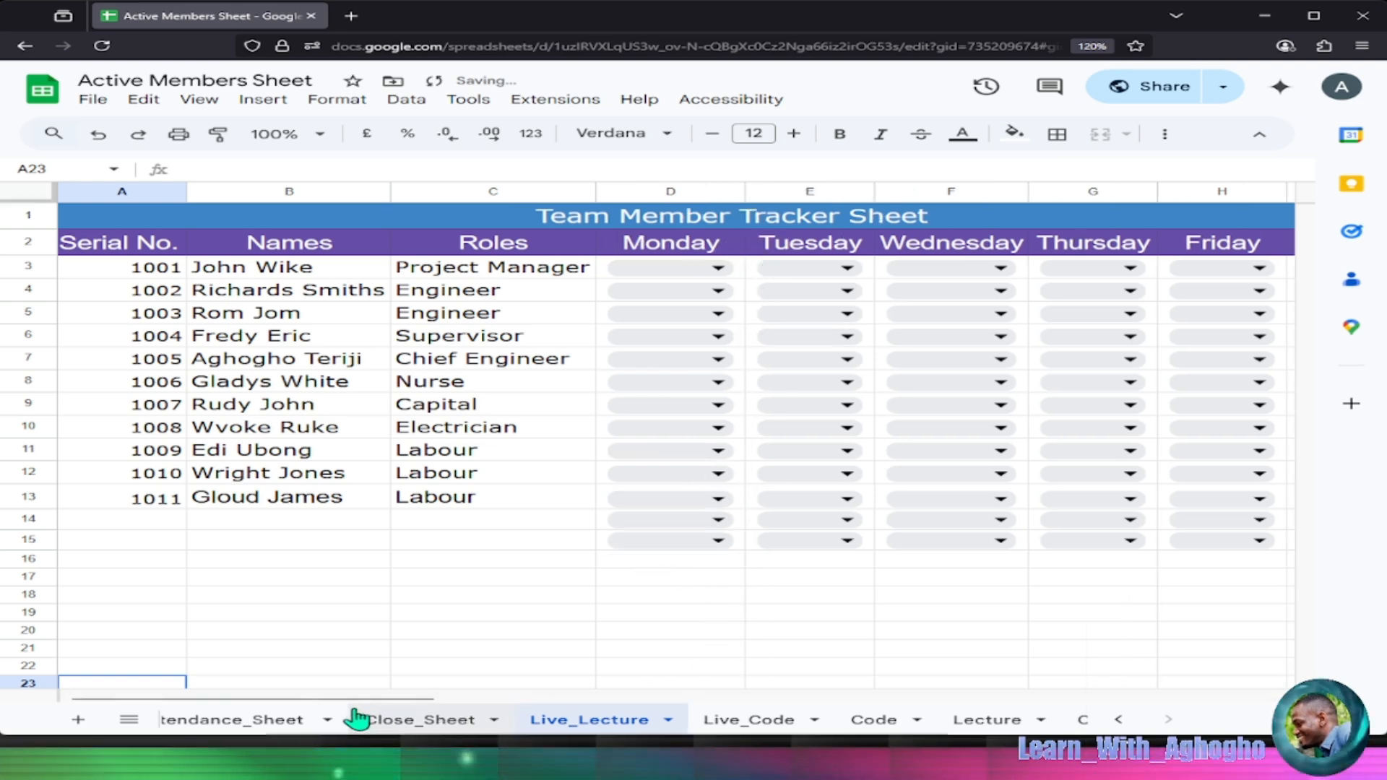
# In row 3, set Monday to Present, Tuesday to Absent and Wednesday to Holiday, and widen the Tuesday column to fit its full label.
pyautogui.moveTo(359, 699); pyautogui.dragTo(529, 700)
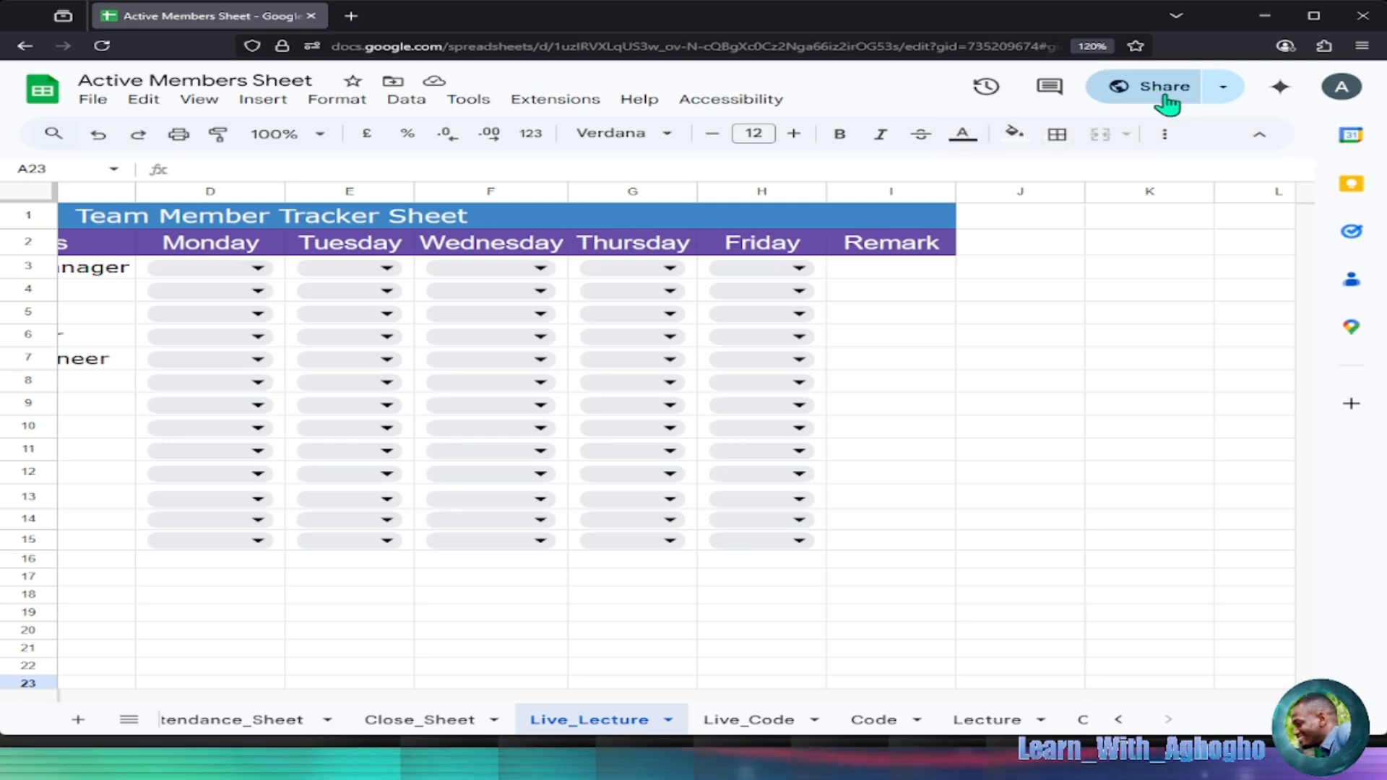
pyautogui.click(1223, 87)
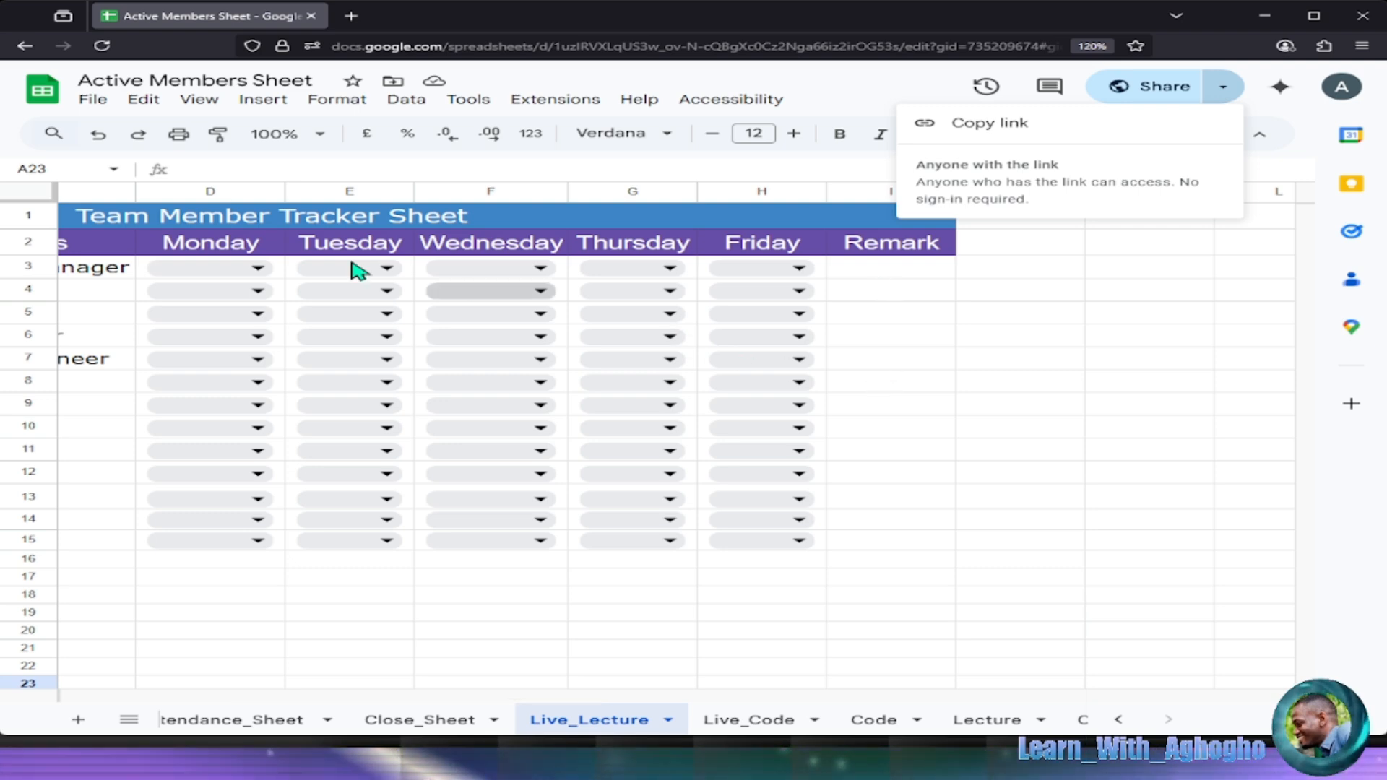
pyautogui.click(232, 273)
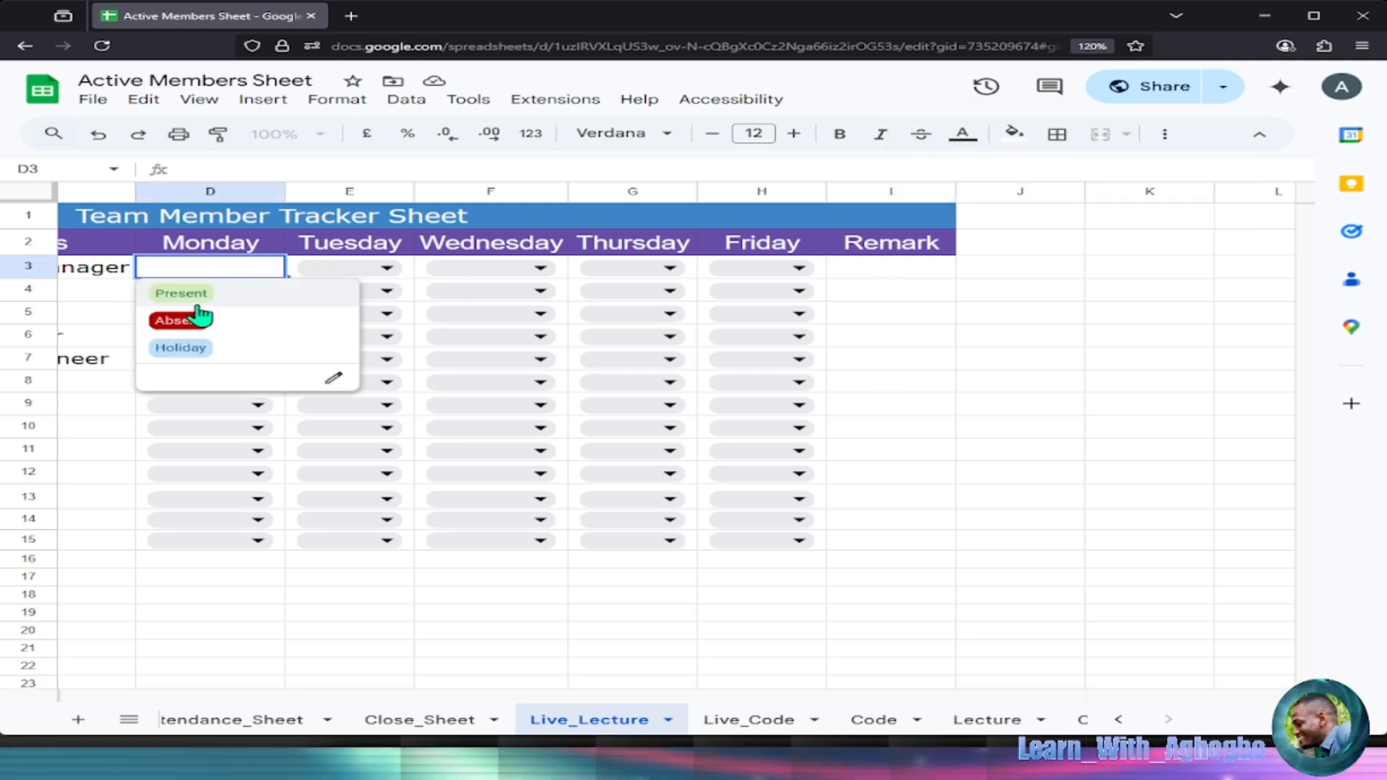
pyautogui.click(258, 302)
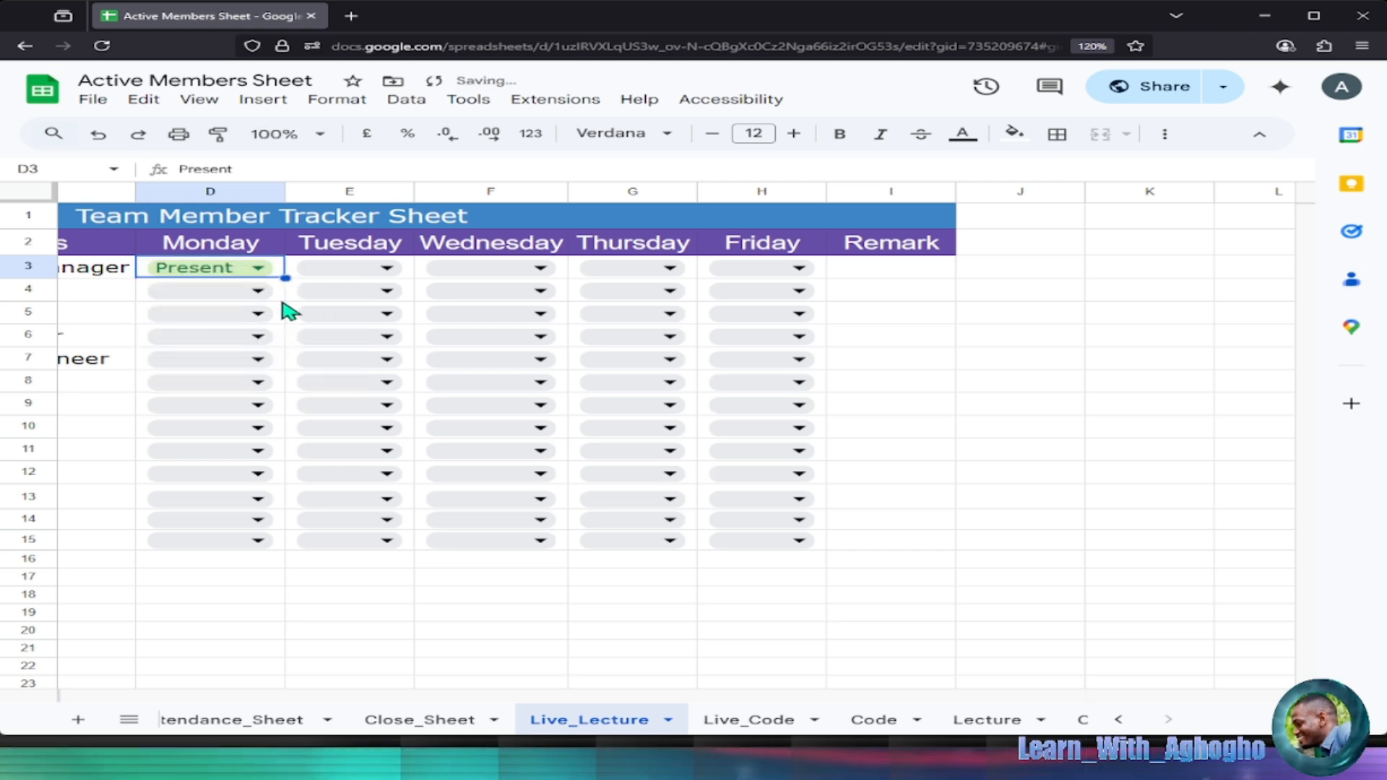
pyautogui.click(361, 270)
pyautogui.click(336, 318)
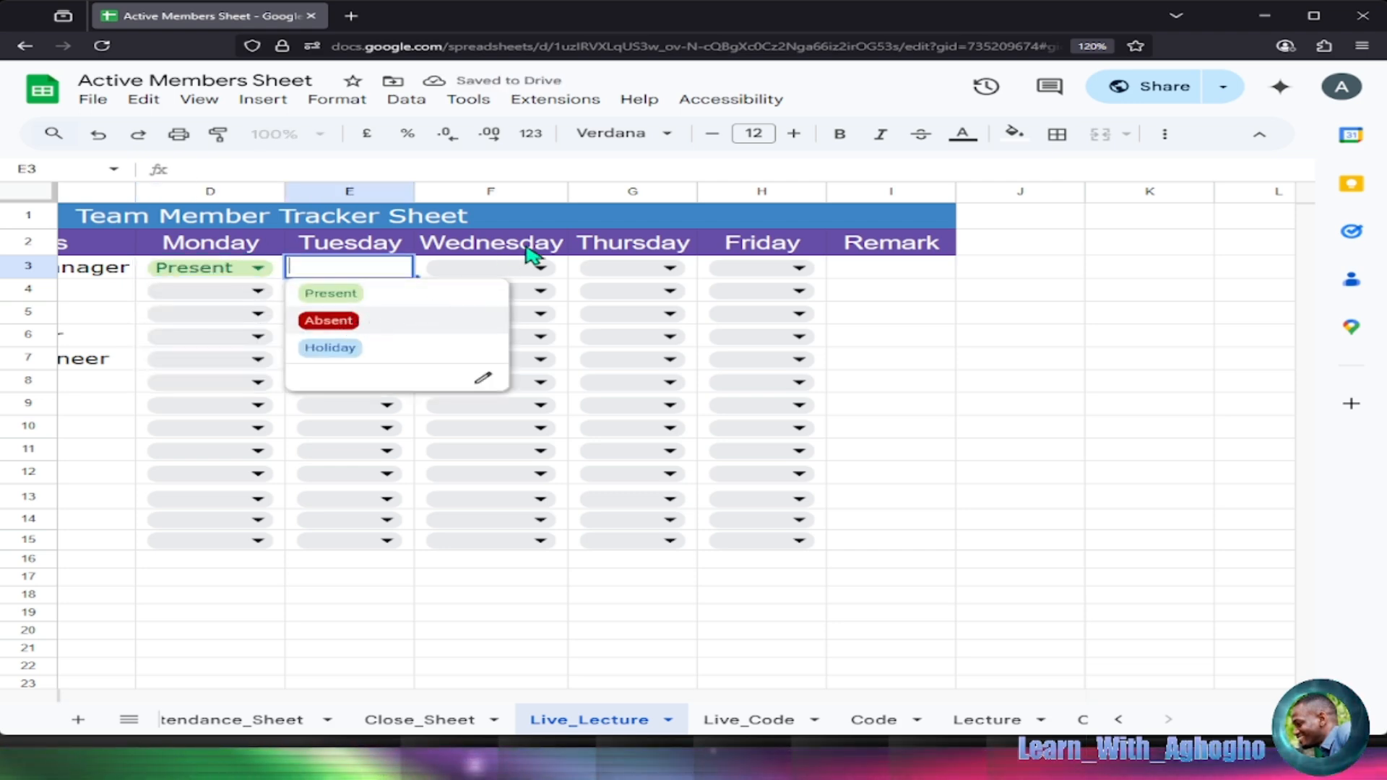
pyautogui.click(507, 272)
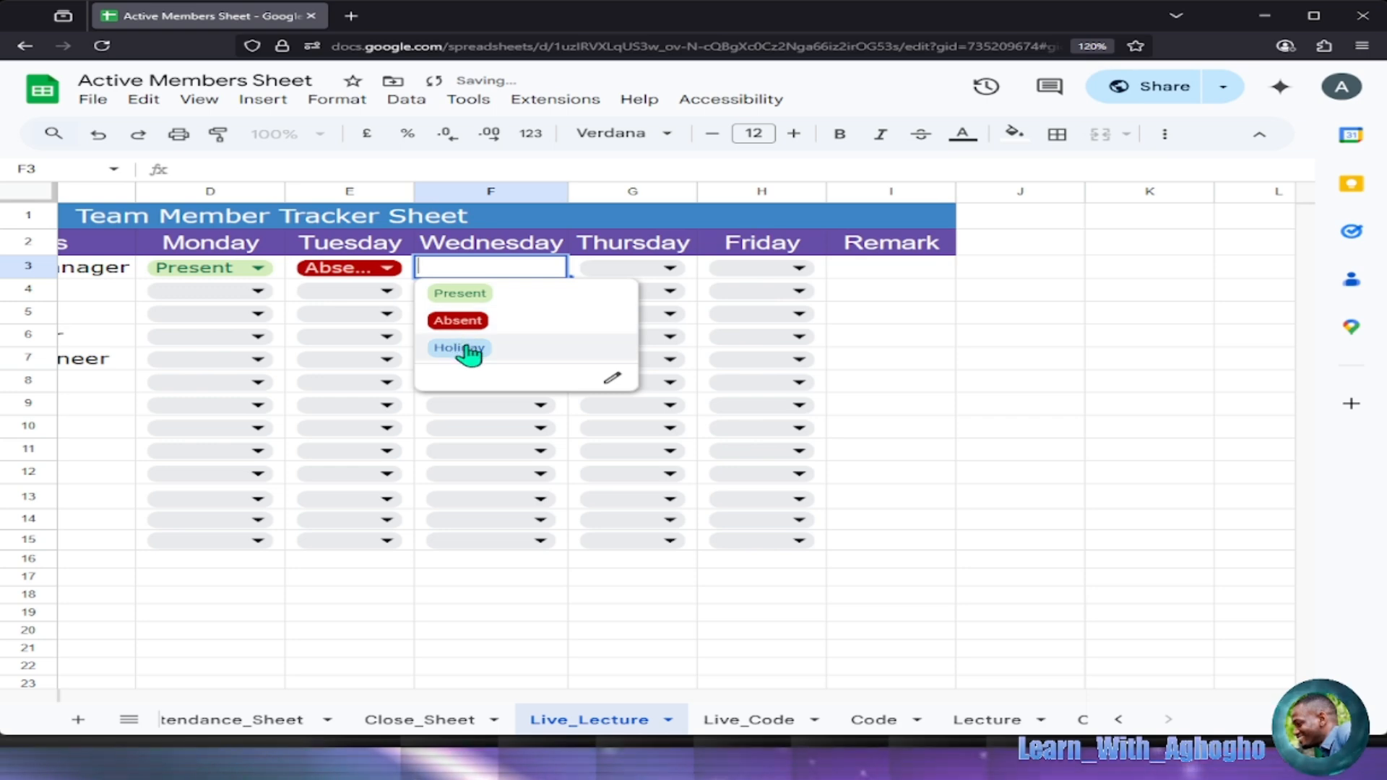
pyautogui.press('Return')
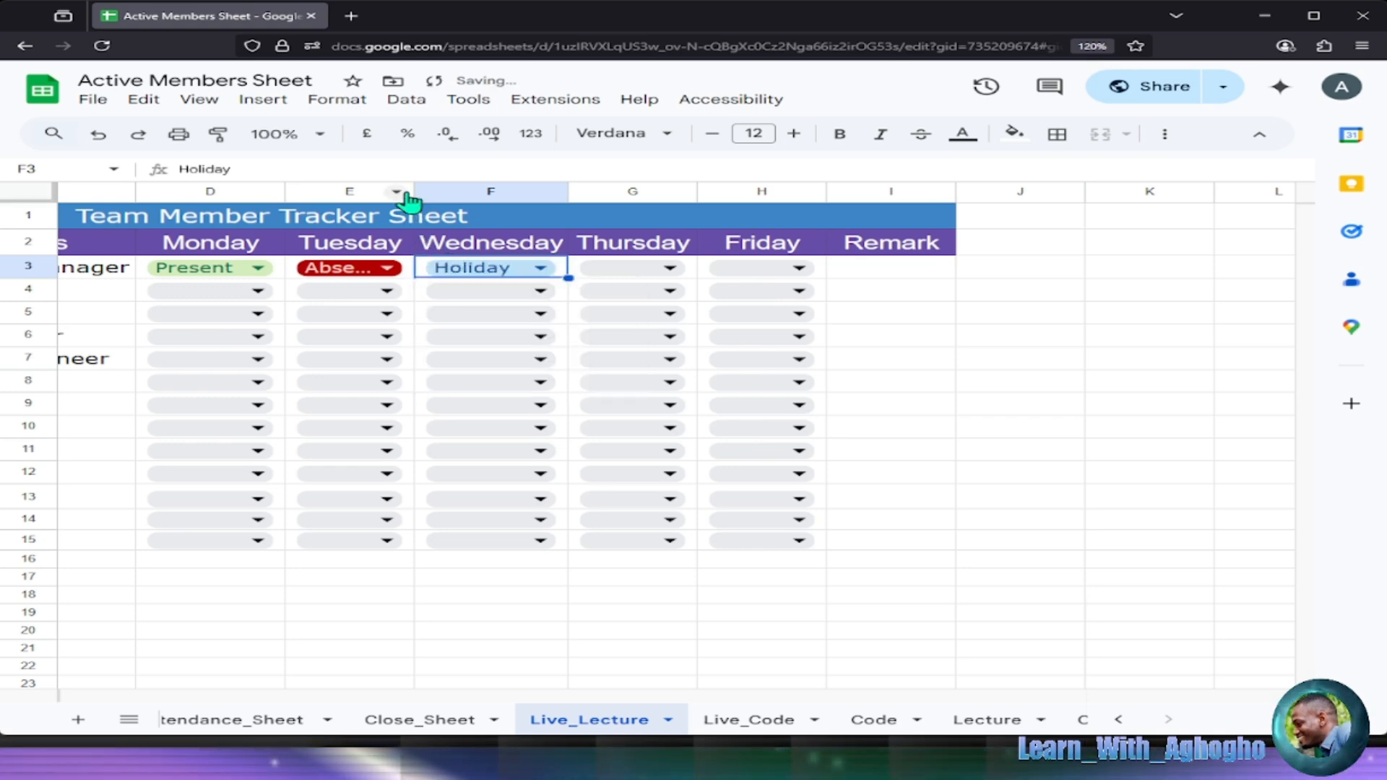
pyautogui.moveTo(415, 191); pyautogui.dragTo(418, 191)
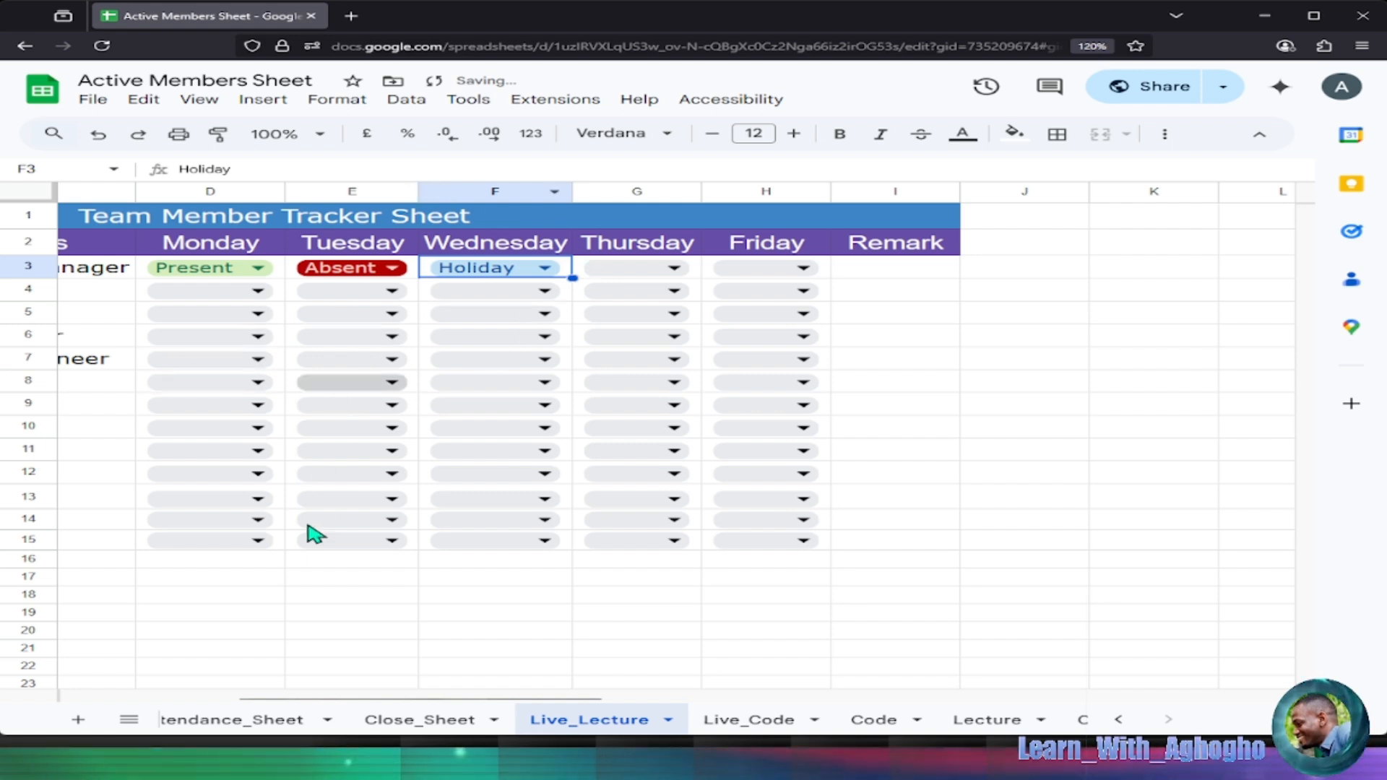
# Set Thursday and Friday in row 3 to Present and widen both columns to fit the full label.
pyautogui.click(624, 270)
pyautogui.click(643, 295)
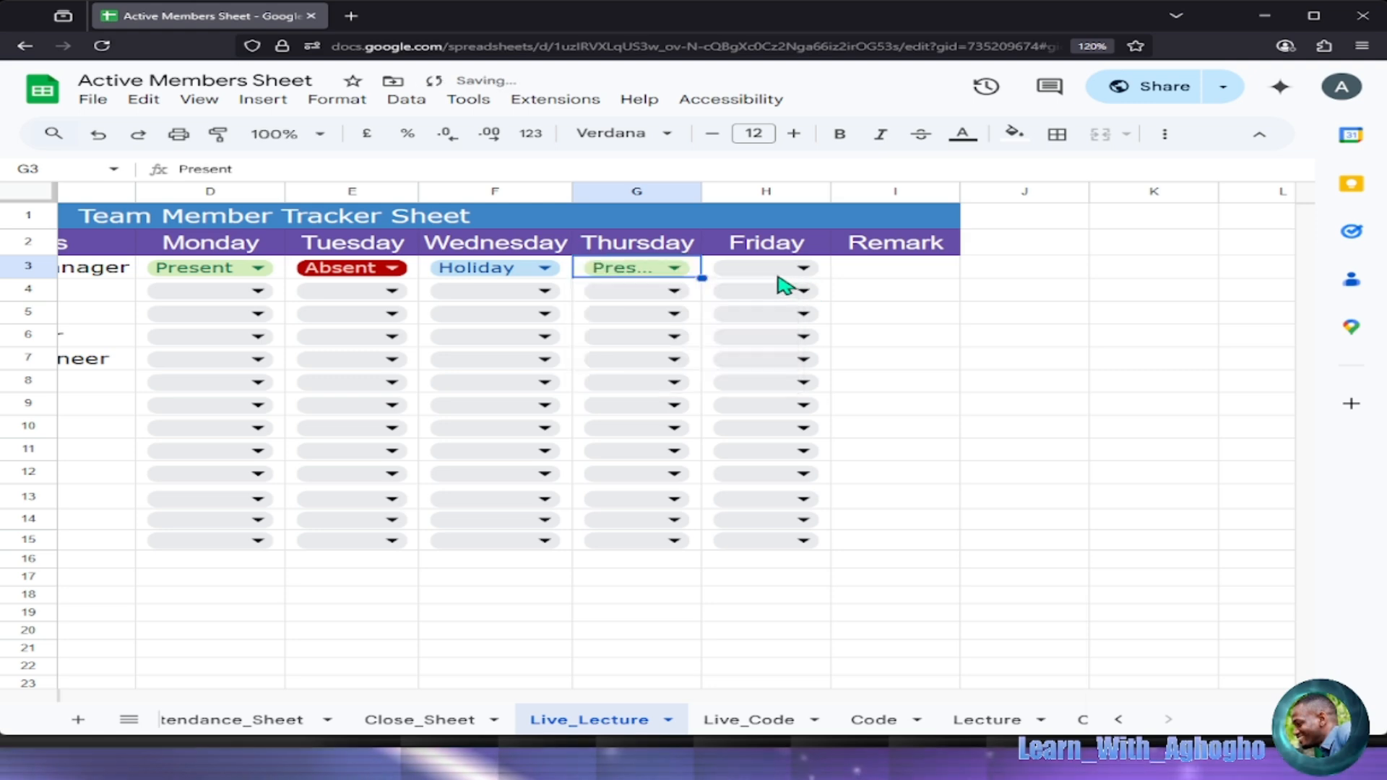
pyautogui.click(784, 275)
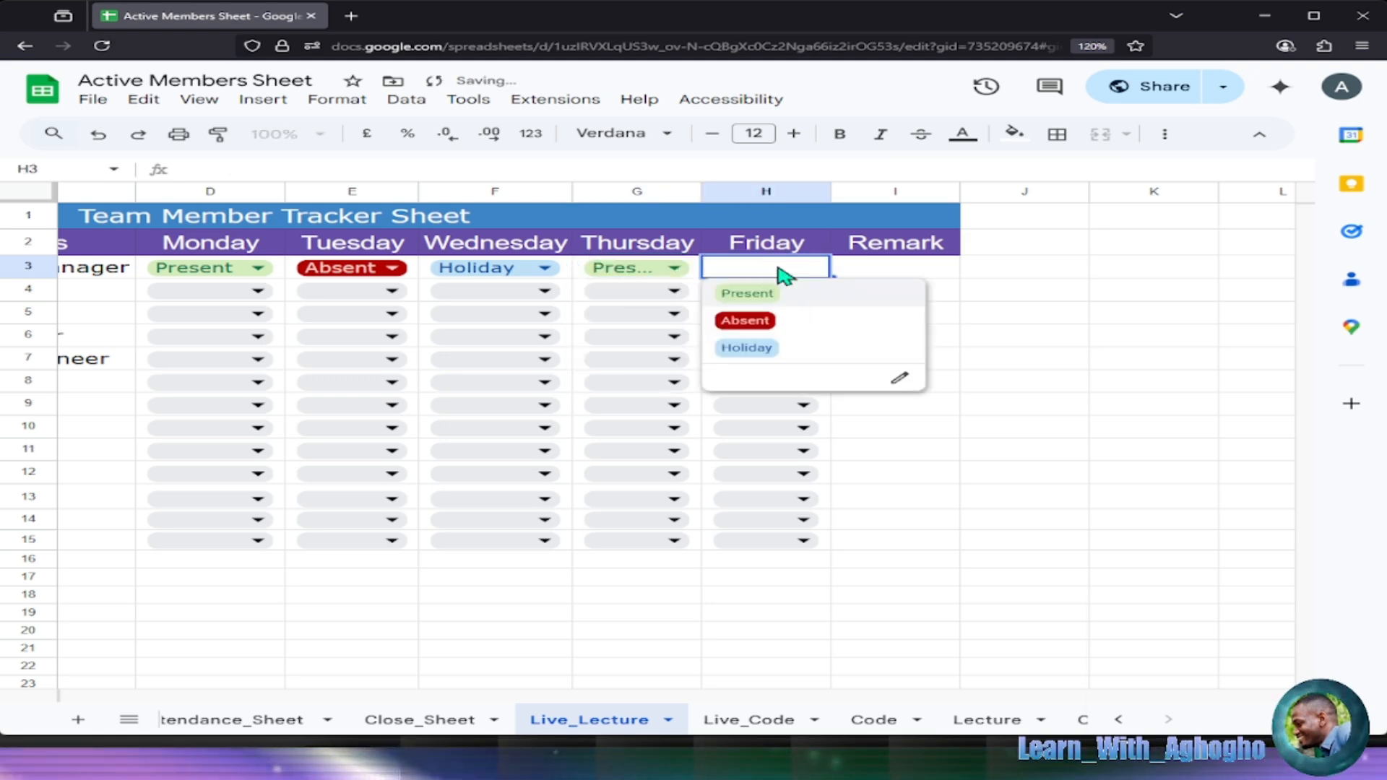
pyautogui.click(747, 293)
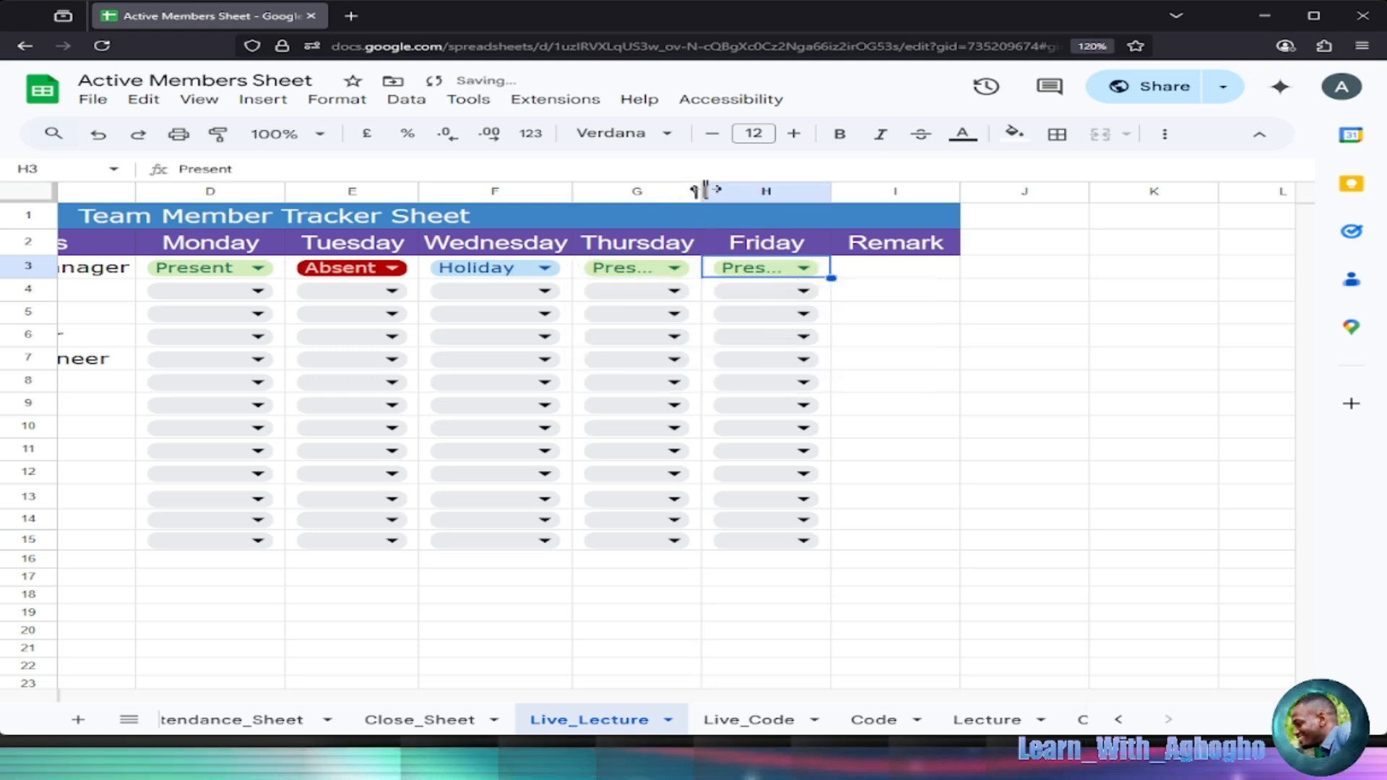
pyautogui.moveTo(705, 189); pyautogui.dragTo(719, 190)
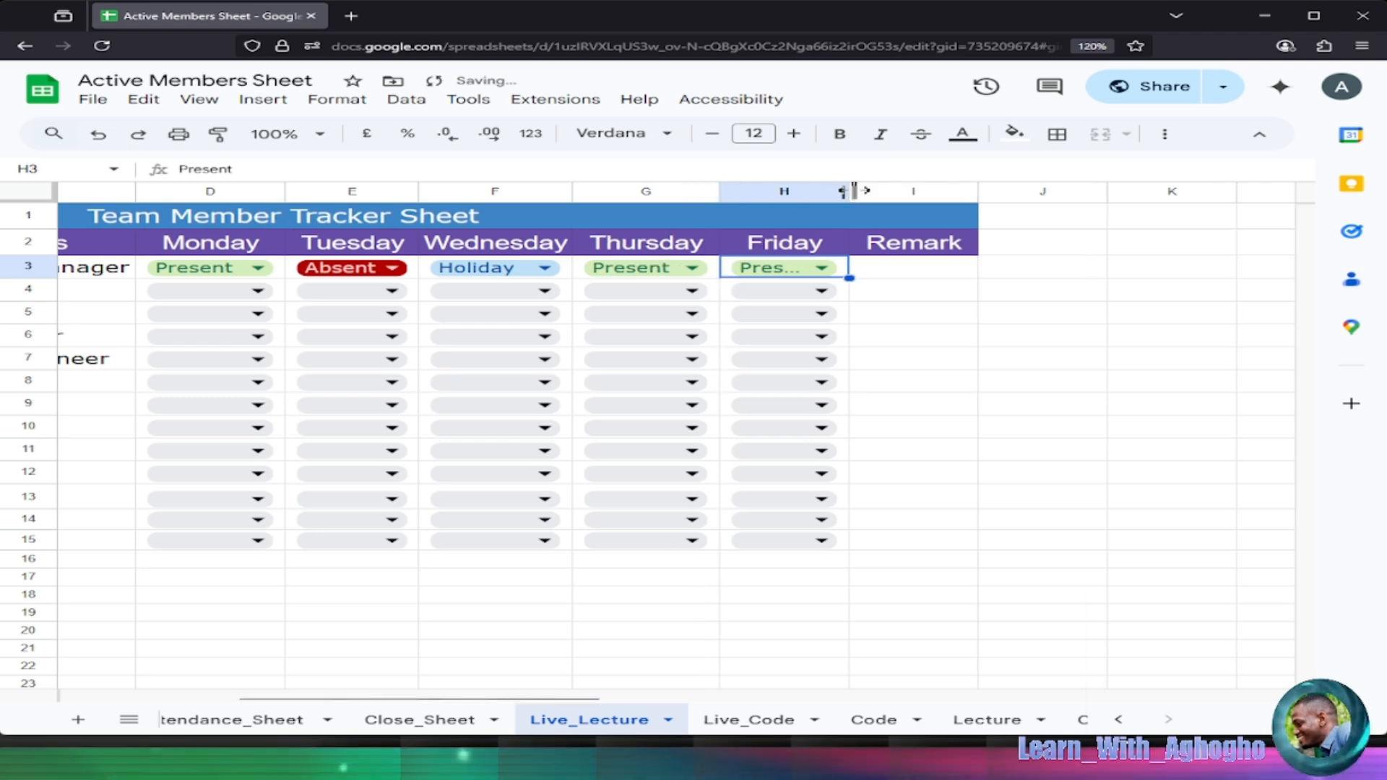
pyautogui.moveTo(852, 191); pyautogui.dragTo(867, 191)
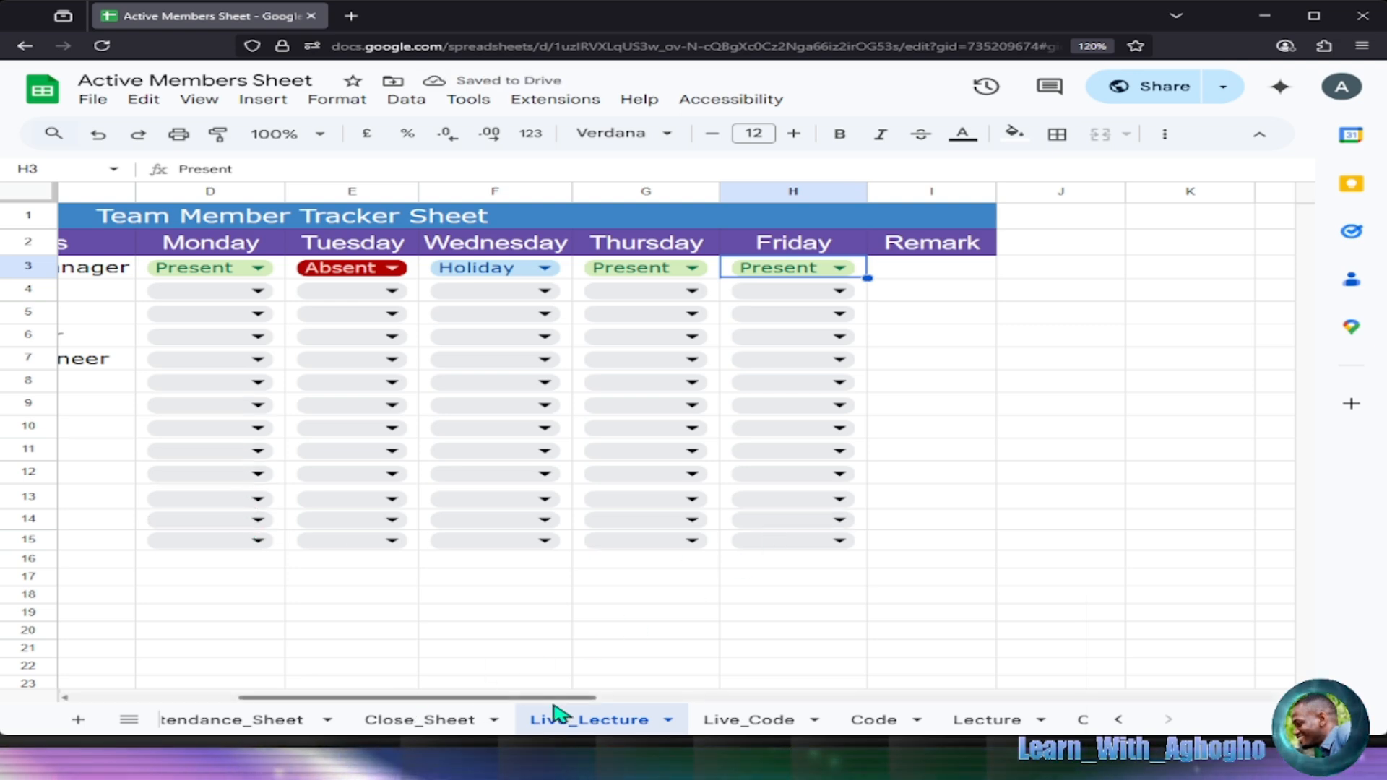
# Set the Monday to Friday drop-downs in row 4 to Present.
pyautogui.moveTo(499, 698)
pyautogui.mouseDown()
pyautogui.moveTo(332, 700)
pyautogui.moveTo(489, 700)
pyautogui.mouseUp()
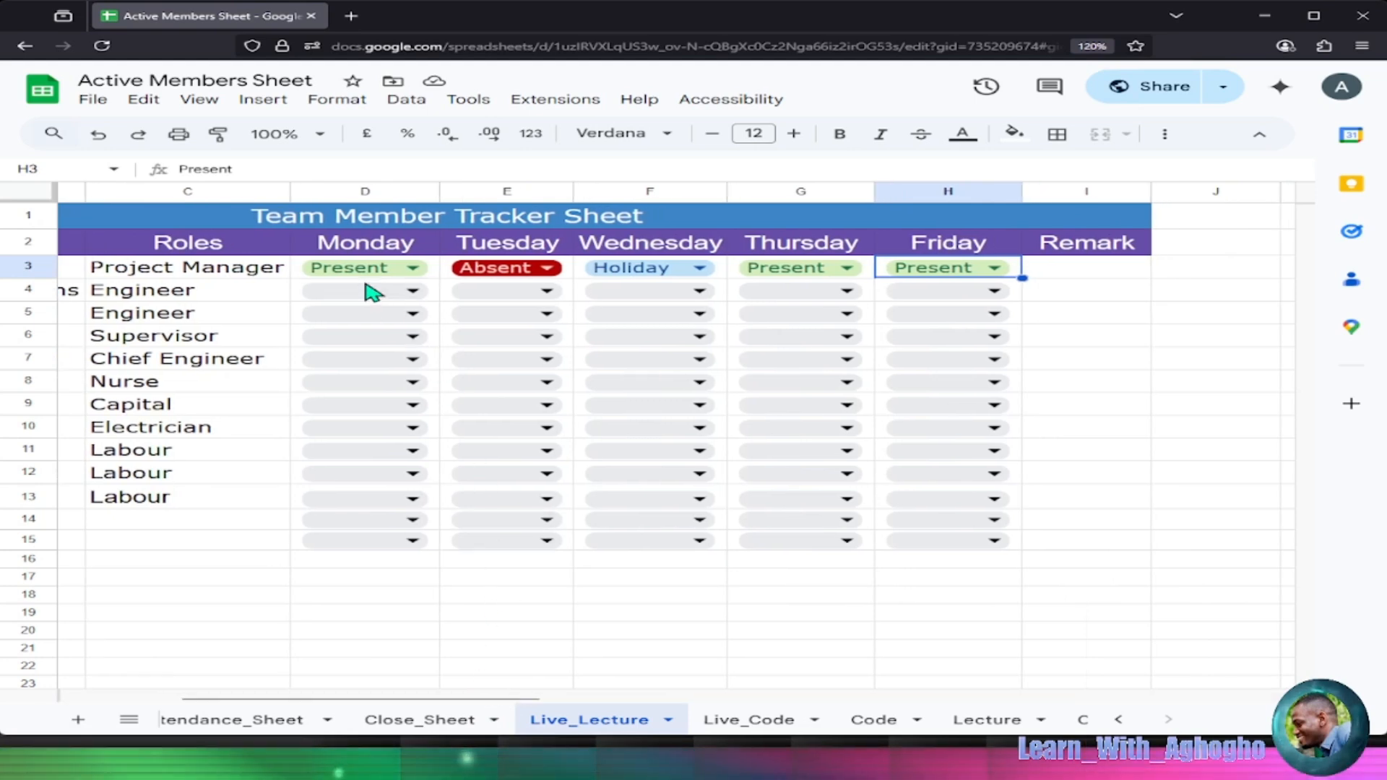
pyautogui.click(372, 292)
pyautogui.click(379, 291)
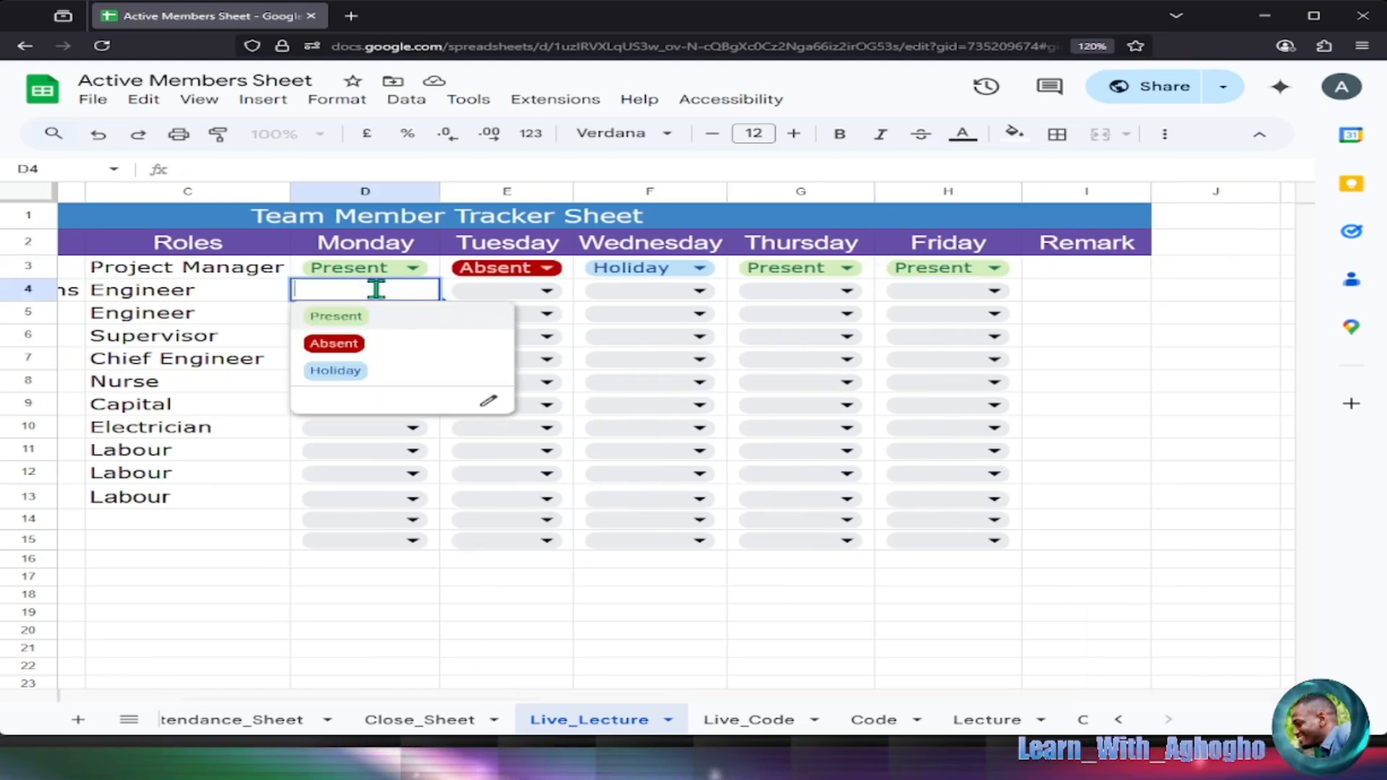
pyautogui.press('Return')
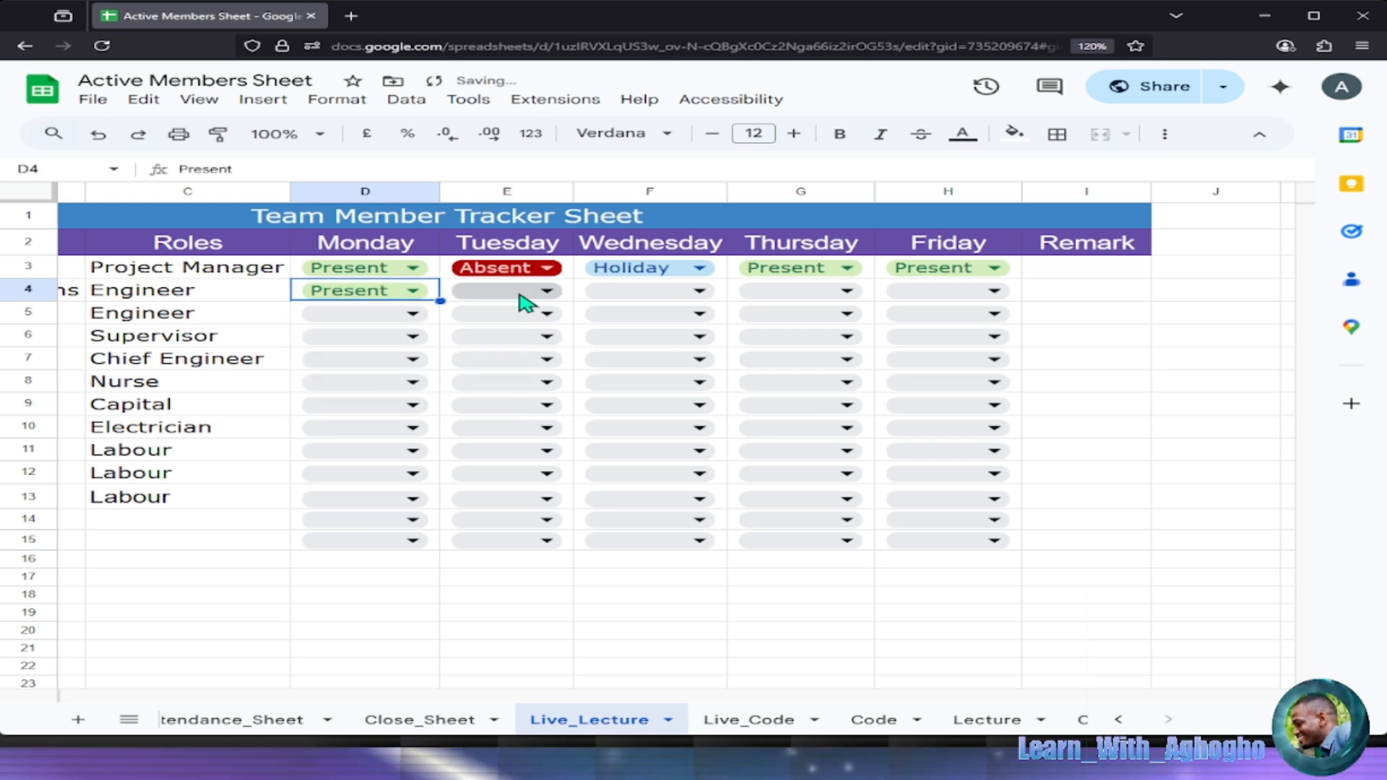
pyautogui.doubleClick(519, 294)
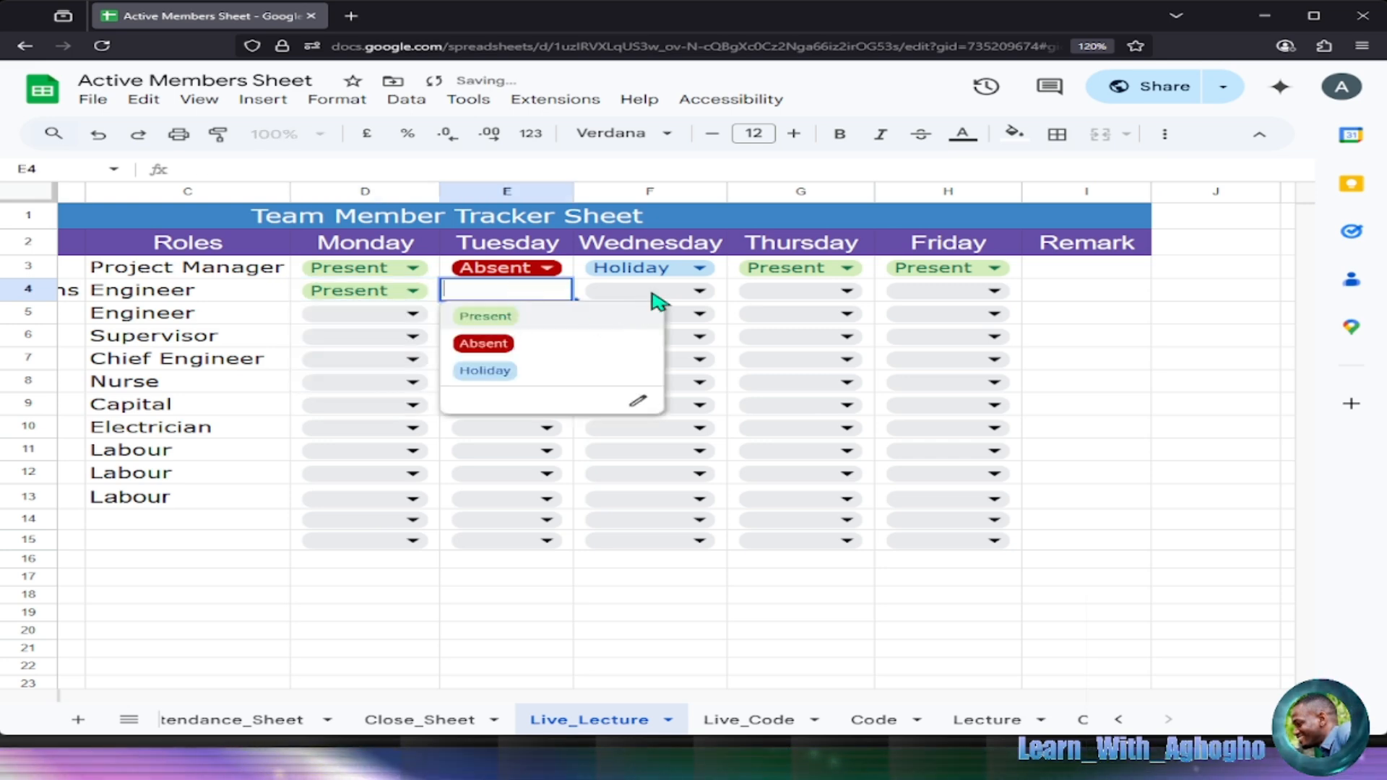
pyautogui.press('Return')
pyautogui.click(698, 295)
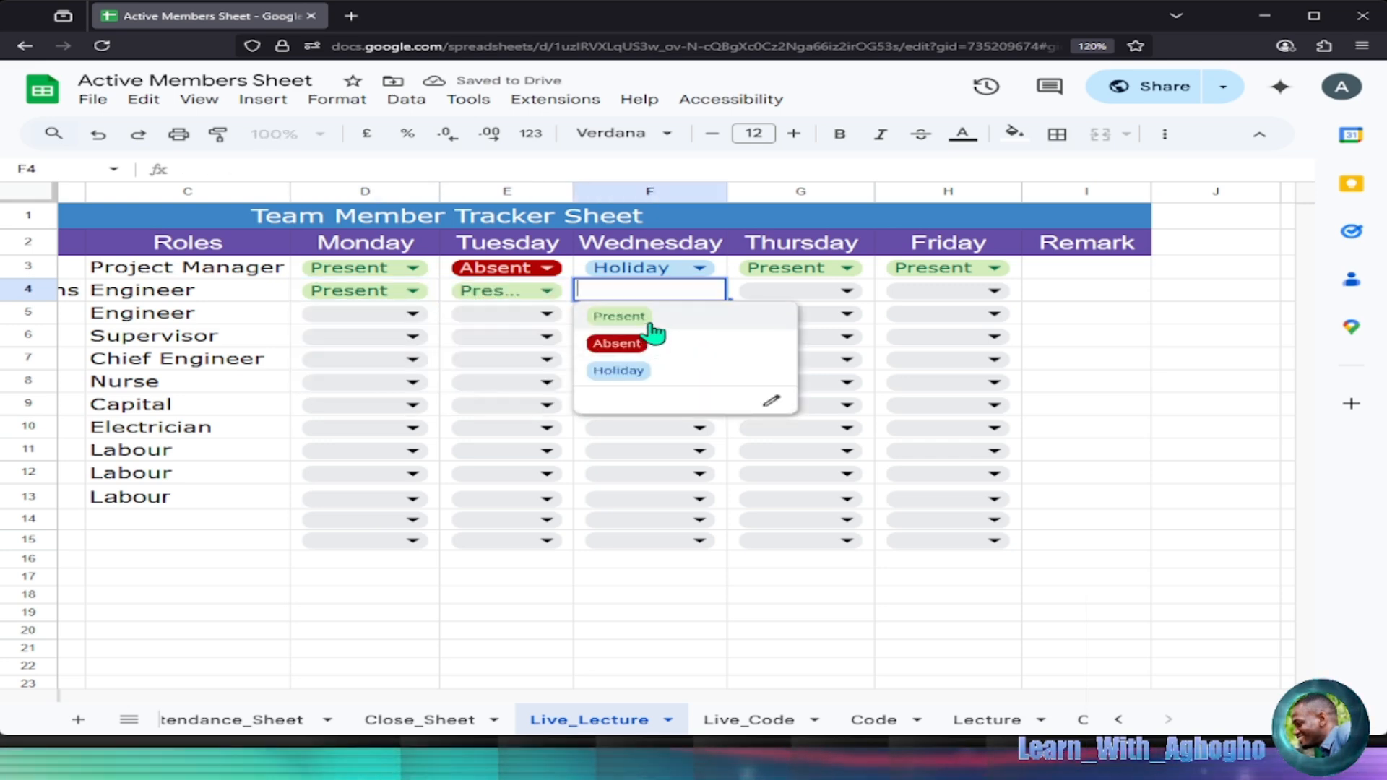
pyautogui.click(782, 316)
pyautogui.click(798, 296)
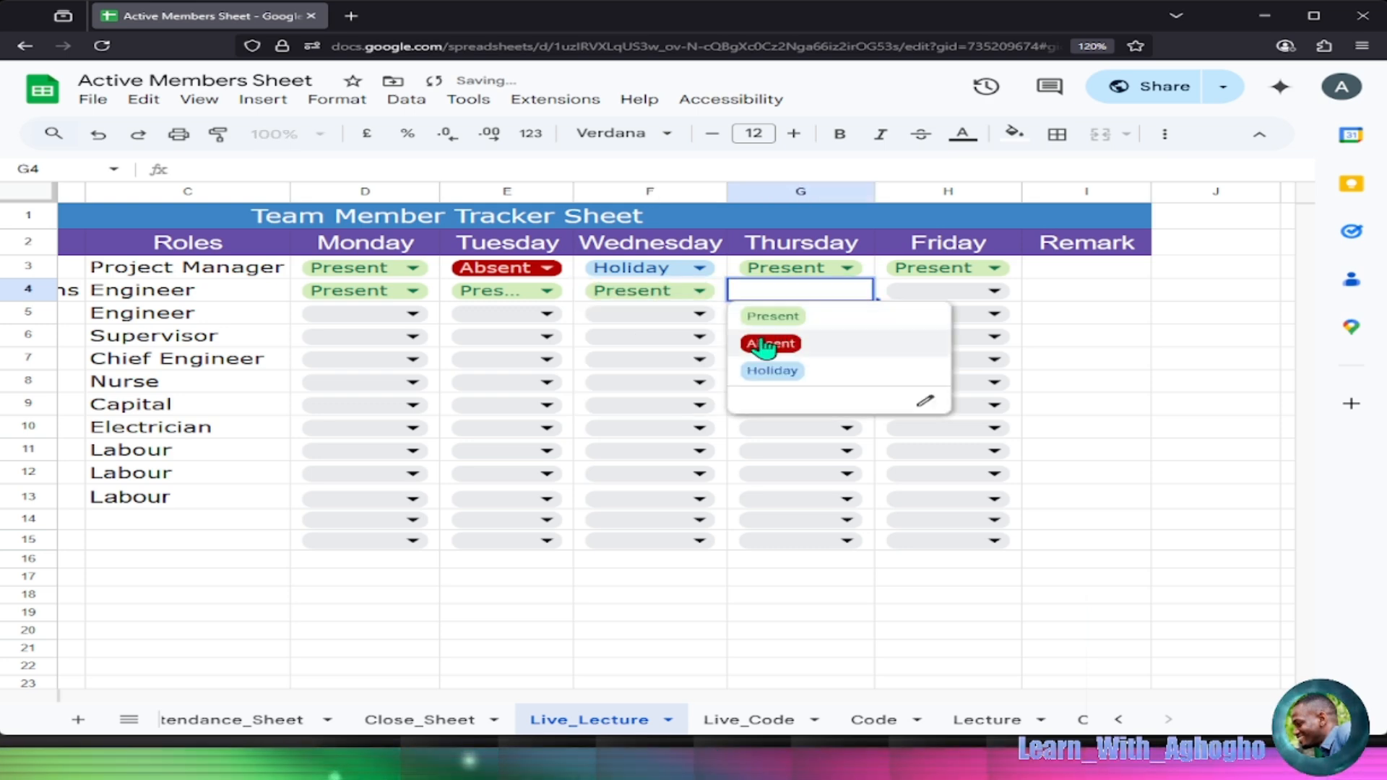
pyautogui.press('Return')
pyautogui.click(952, 296)
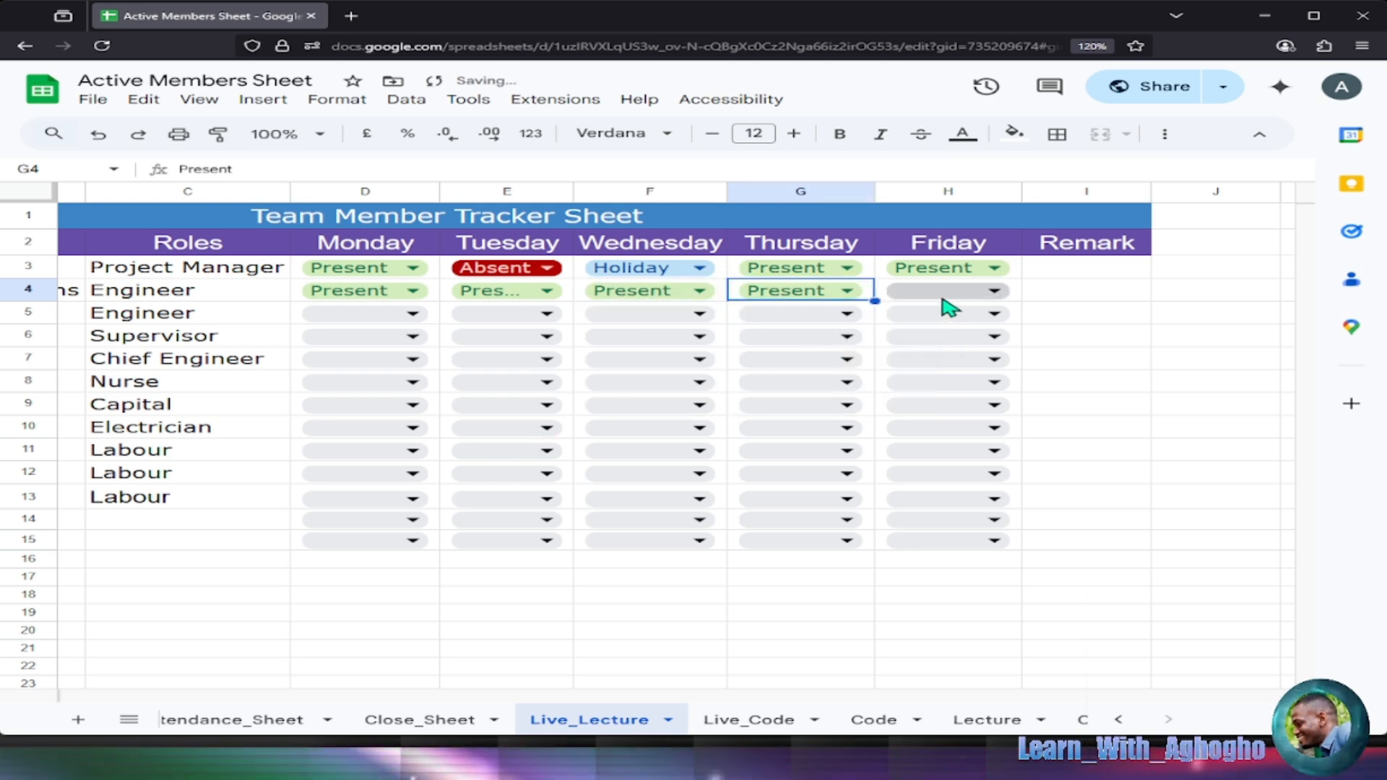
pyautogui.click(918, 321)
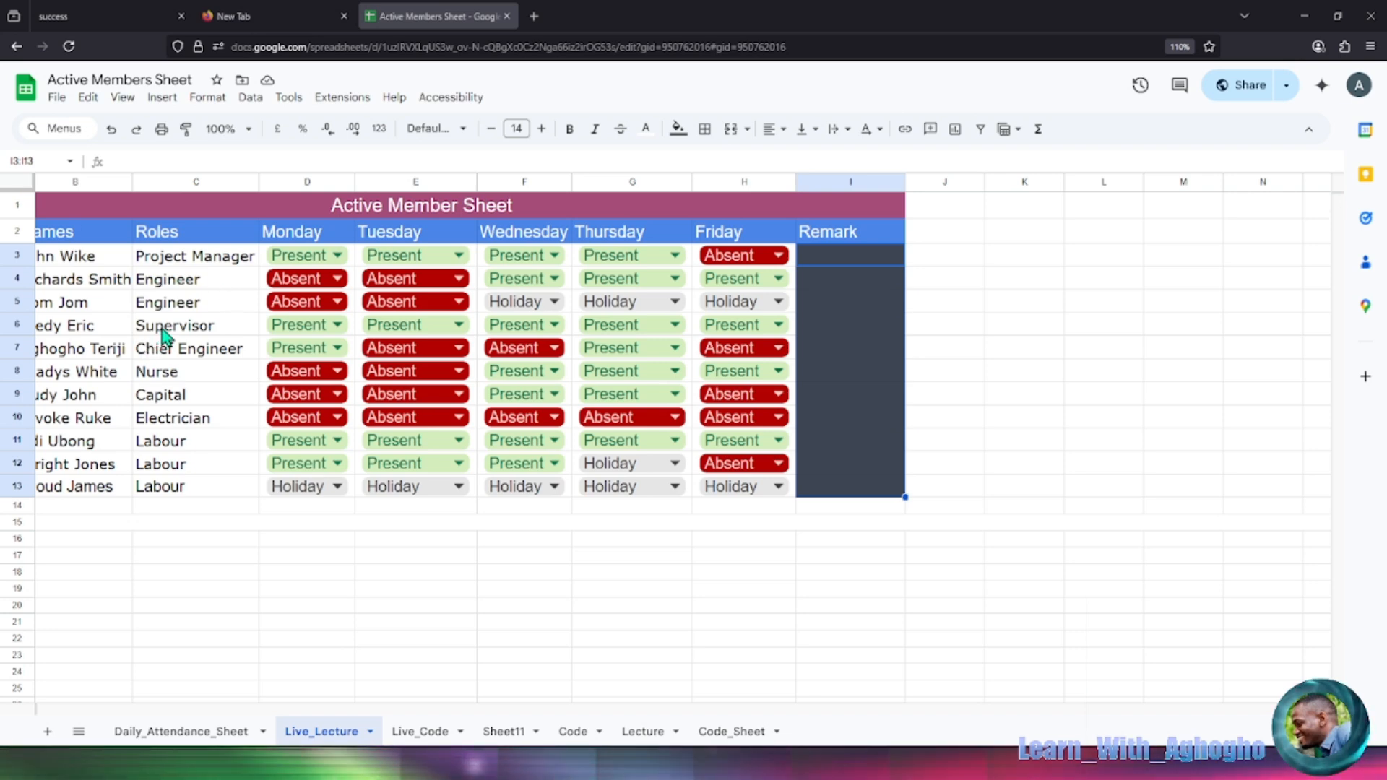
# On the Live_Code sheet, enter Winning in E5 and Inactive in E6 under the Remark heading.
pyautogui.scroll(-2, 227, 334)
pyautogui.scroll(2, 329, 327)
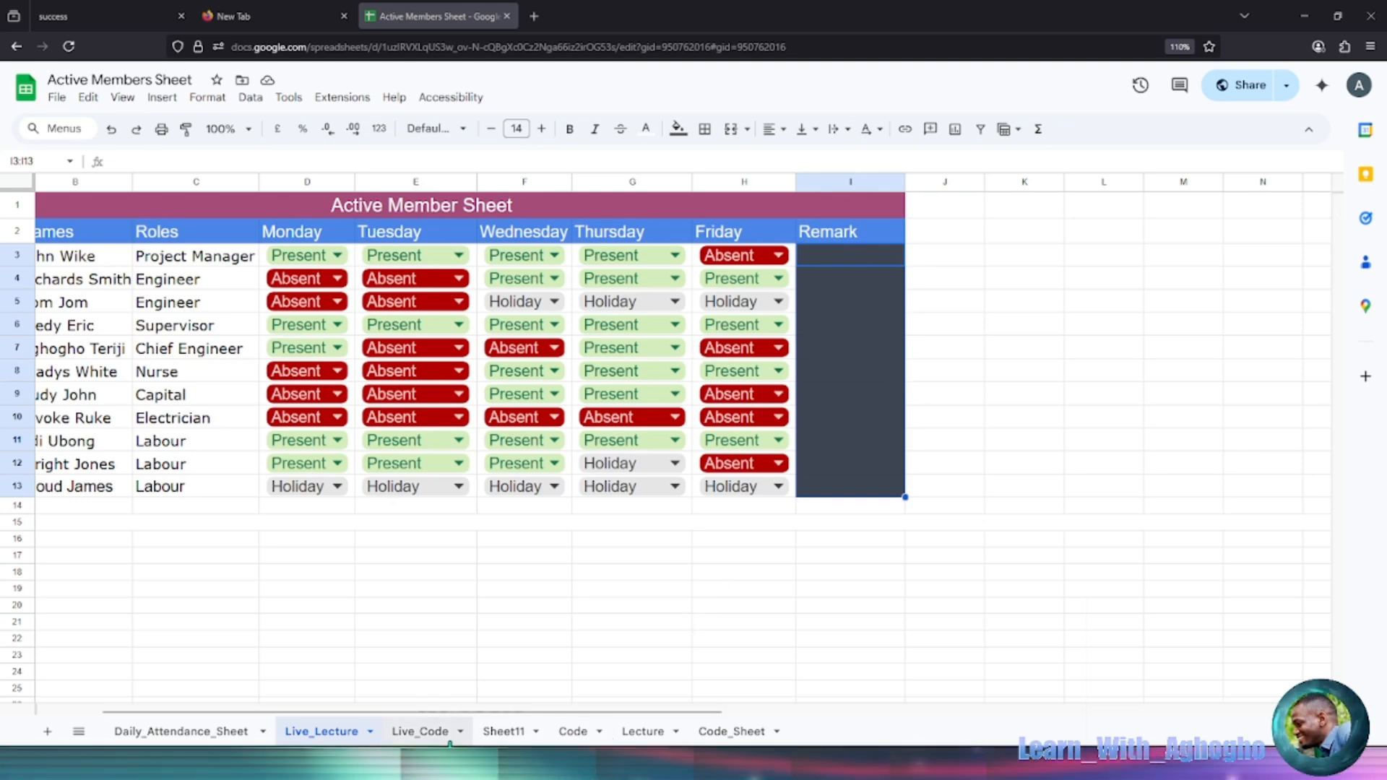
pyautogui.click(442, 733)
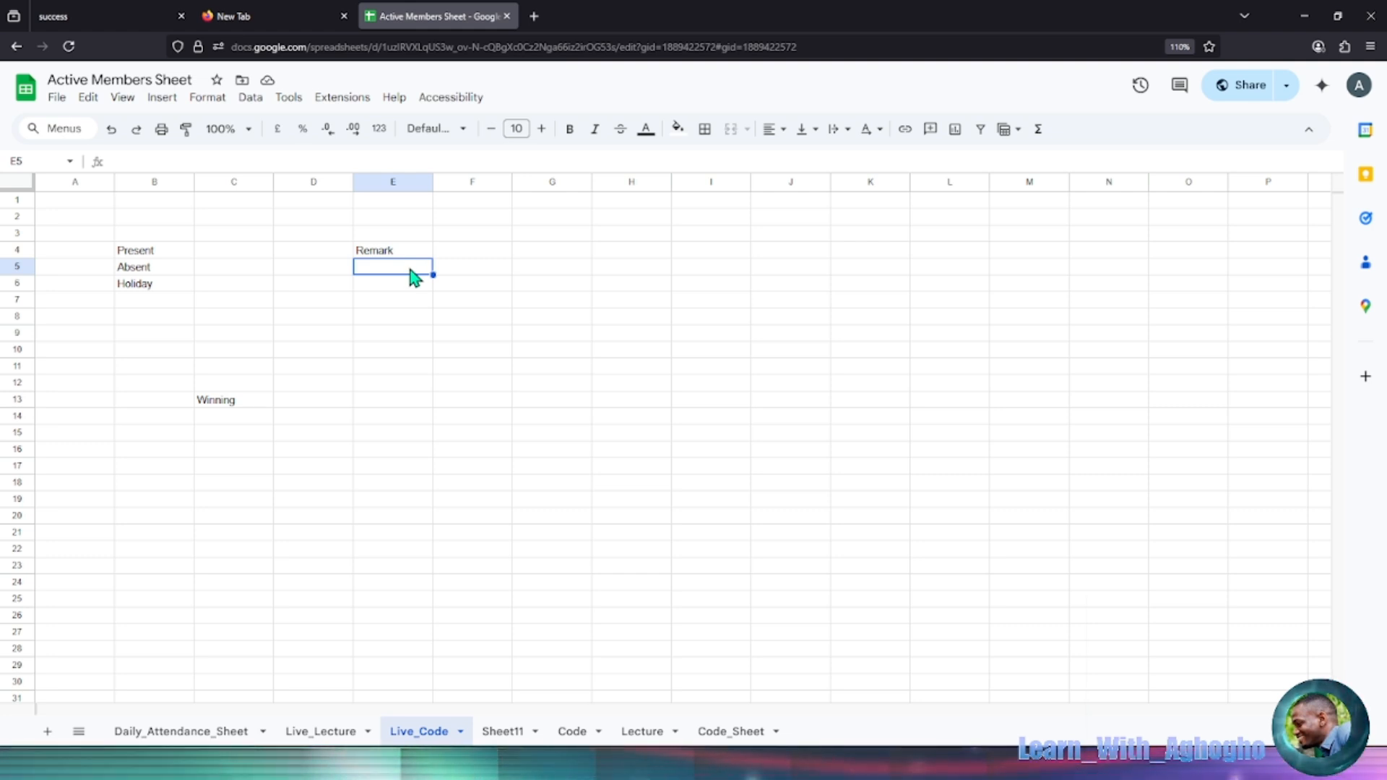
pyautogui.write('W')
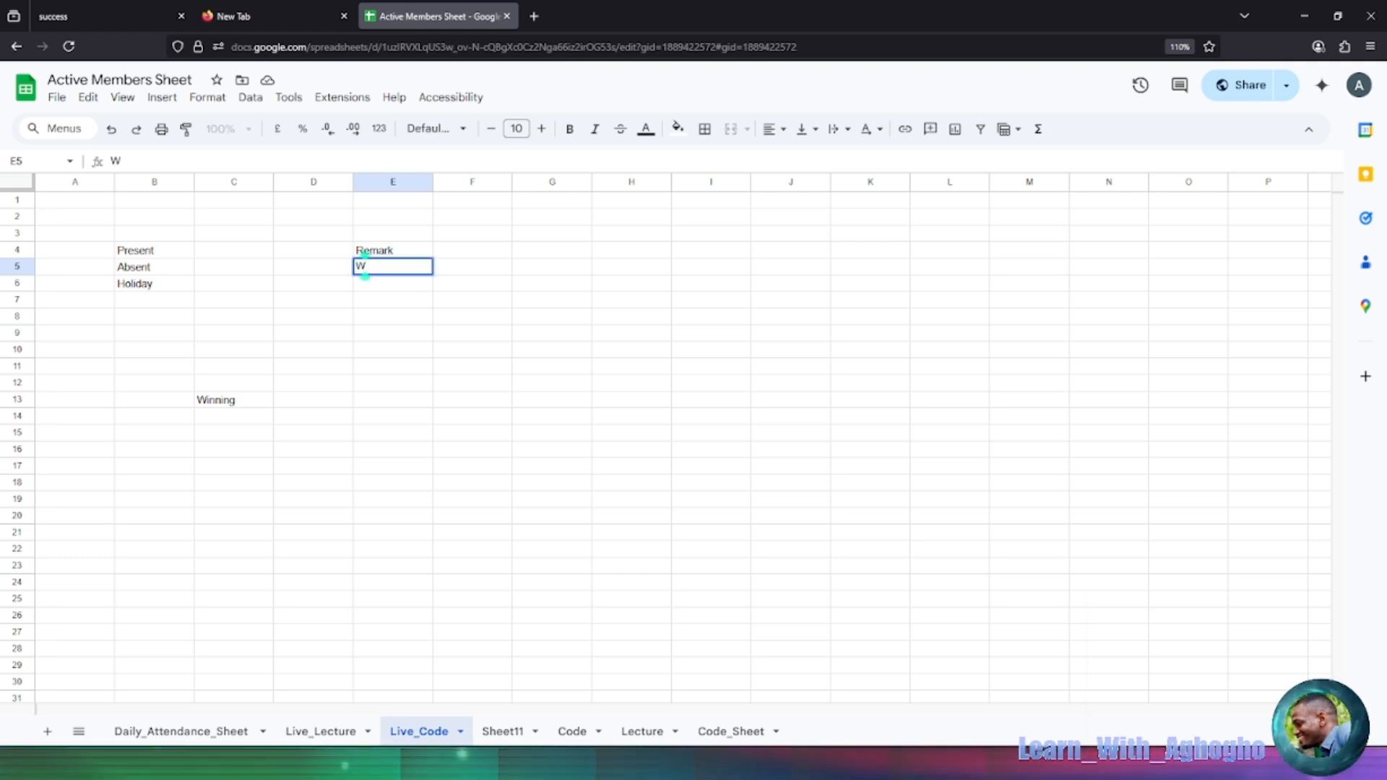
pyautogui.write('inning')
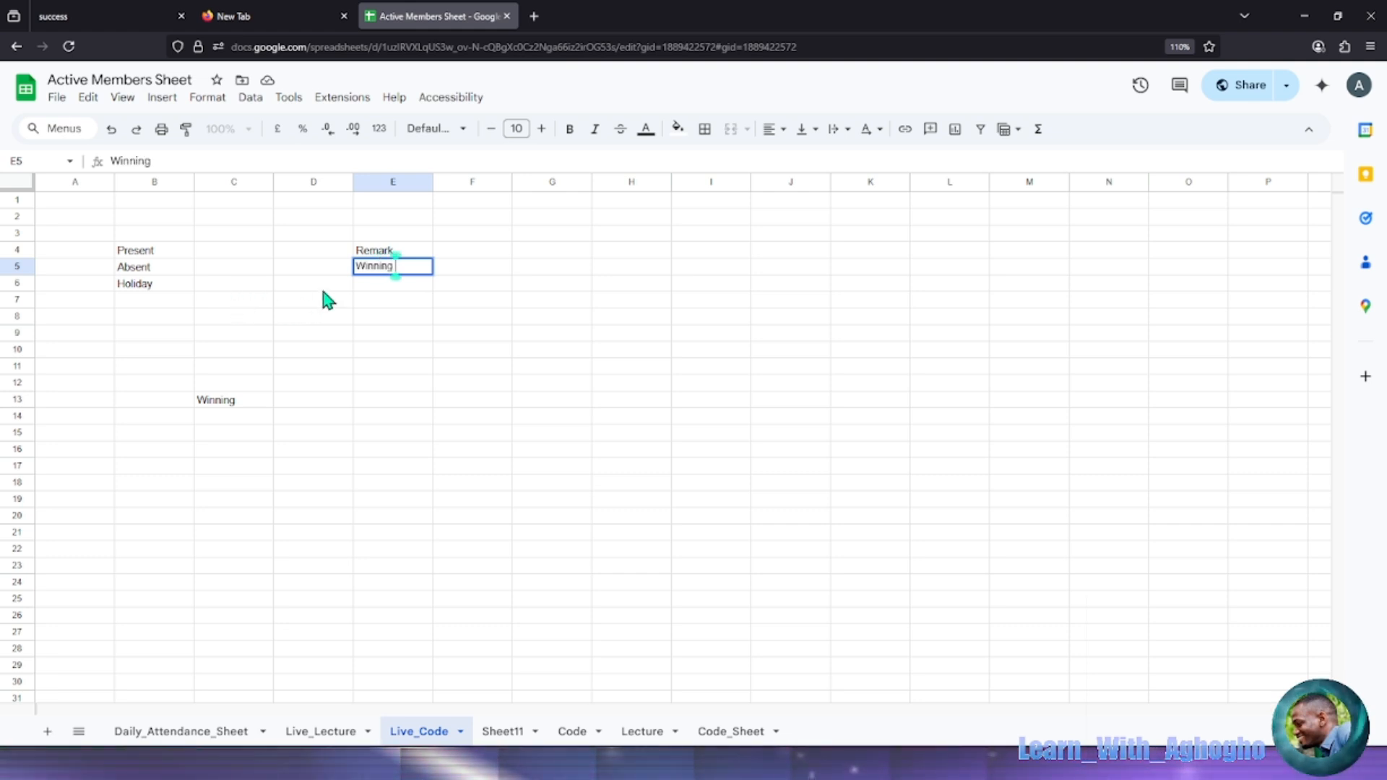
pyautogui.press('Return')
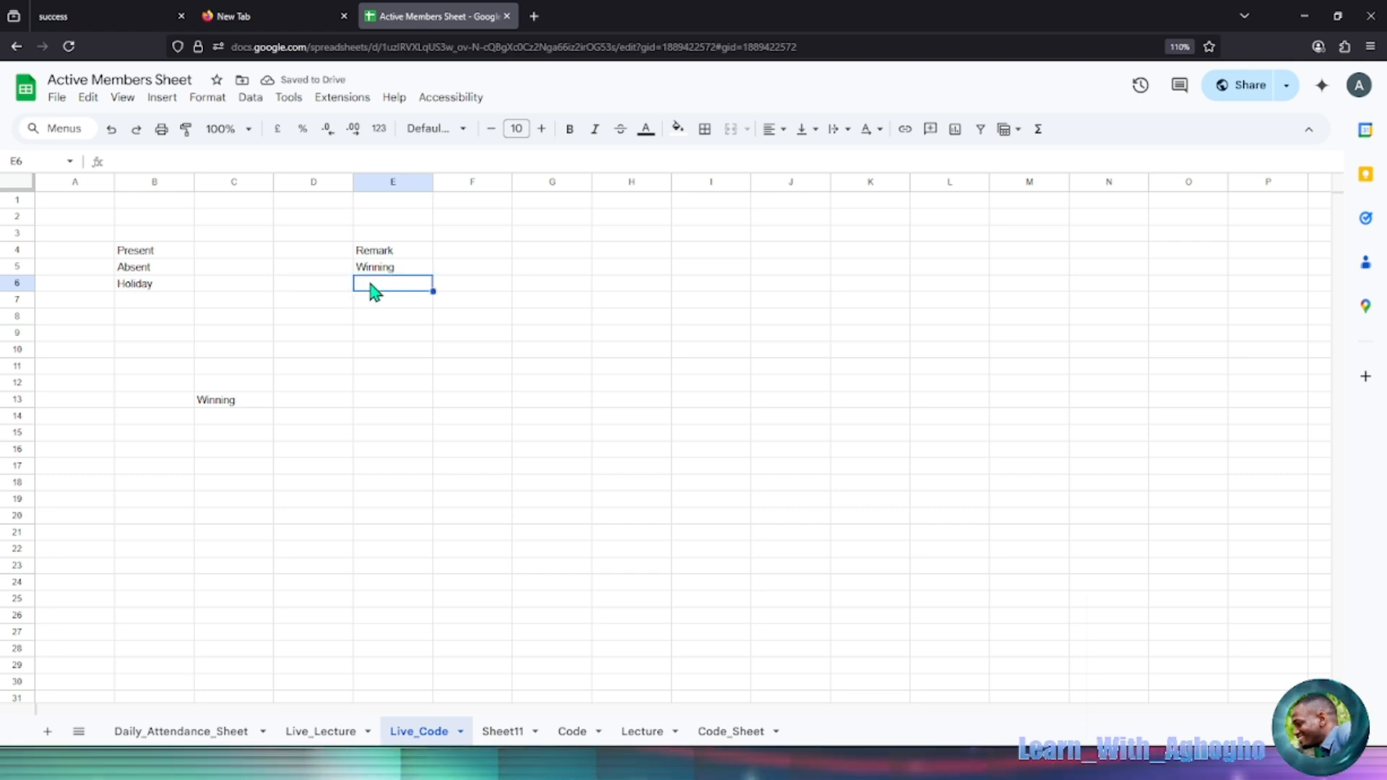
pyautogui.write('Ina')
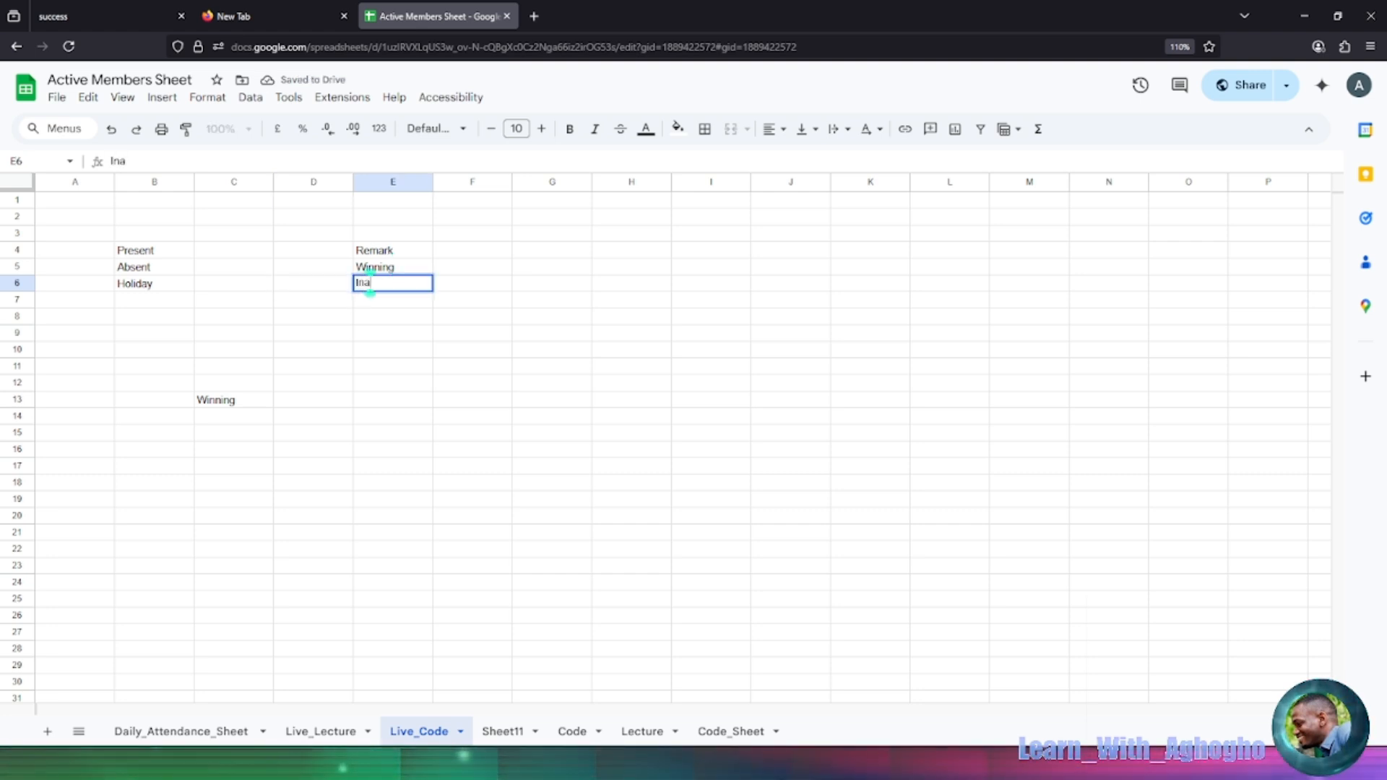
pyautogui.write('ctive')
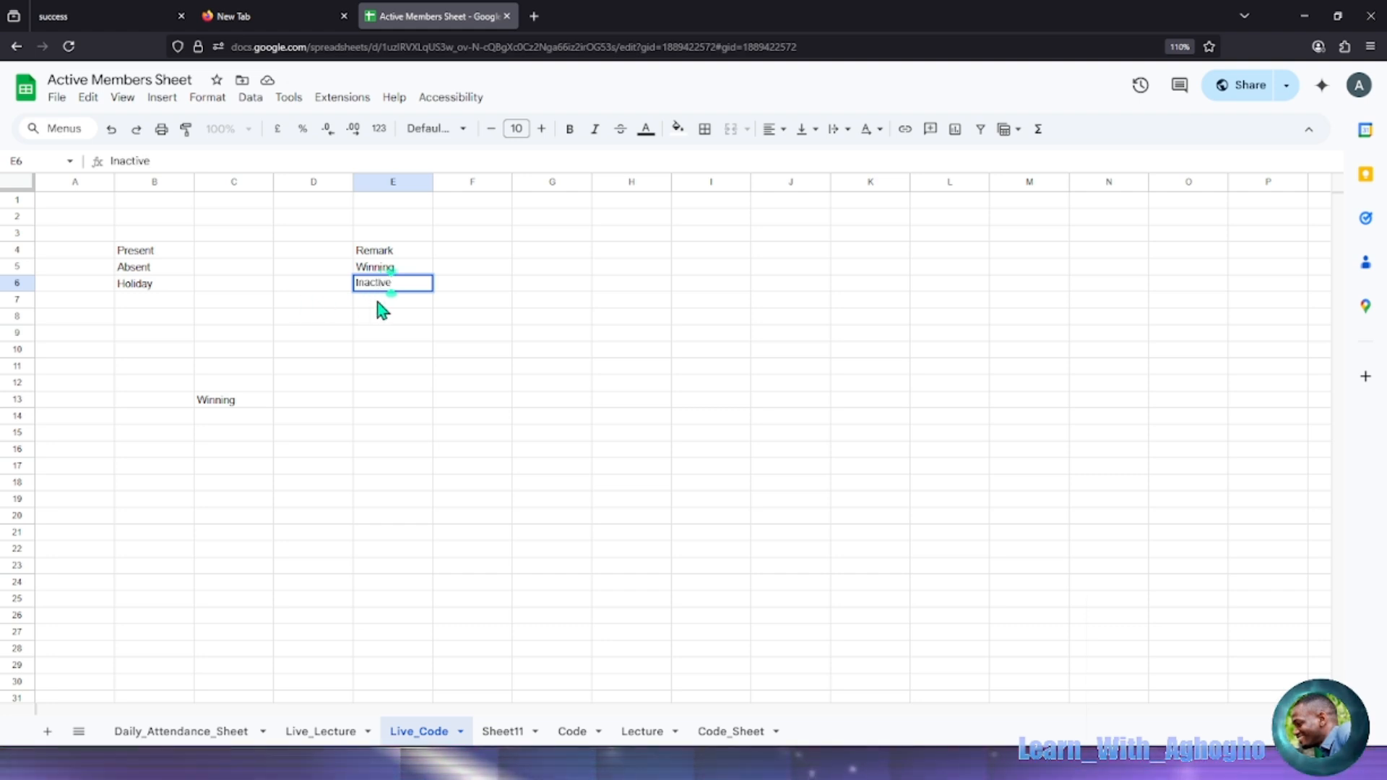
pyautogui.press('Return')
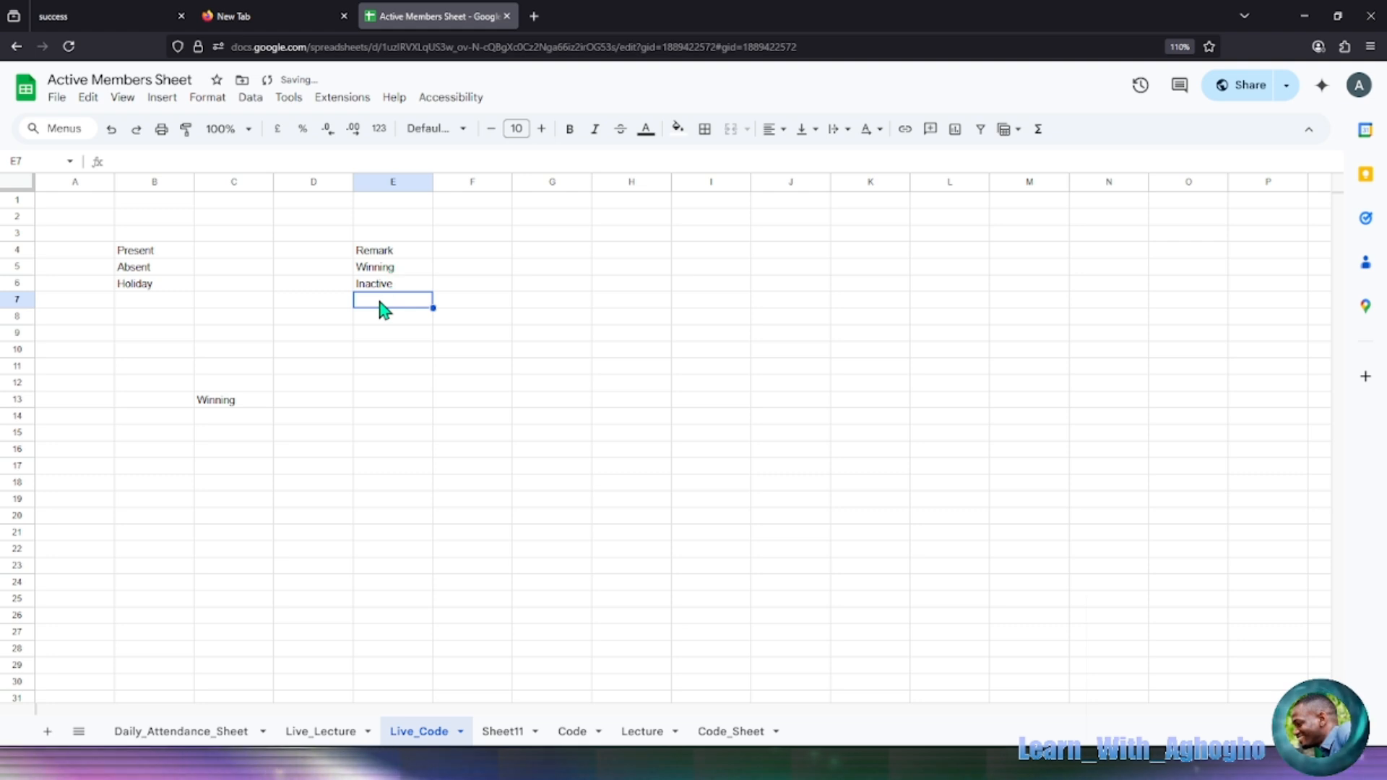
# Add Away in E7 and Nothing in E8 to the Remark options list.
pyautogui.write('Away')
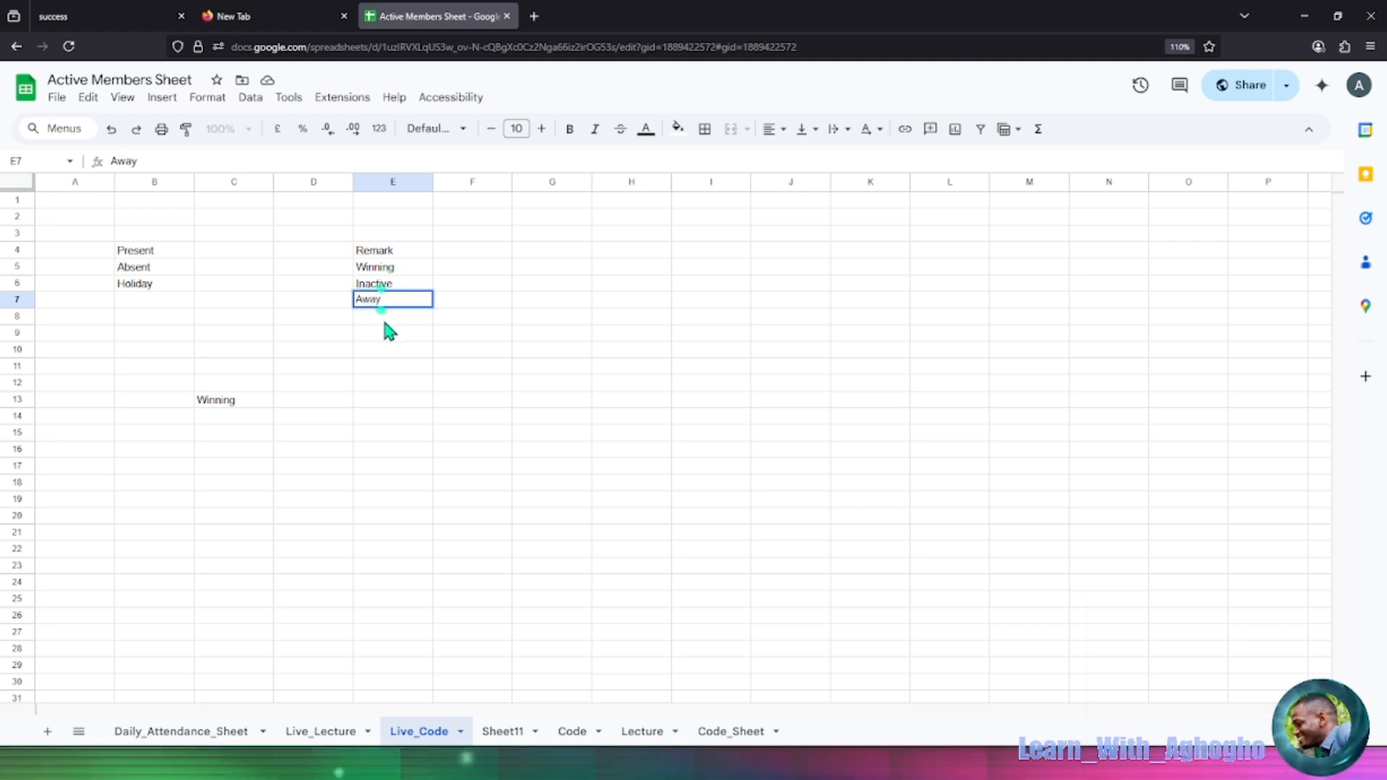
pyautogui.press('Return')
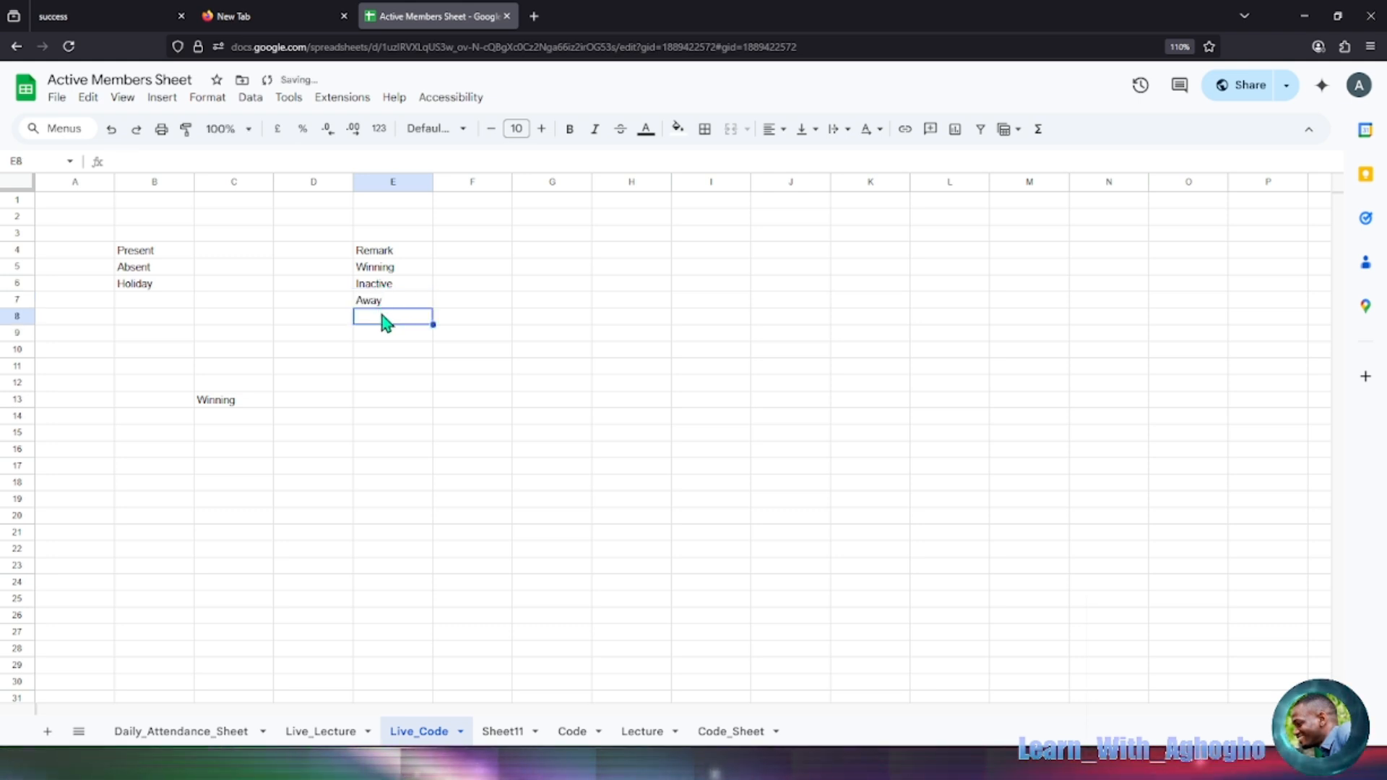
pyautogui.write('No')
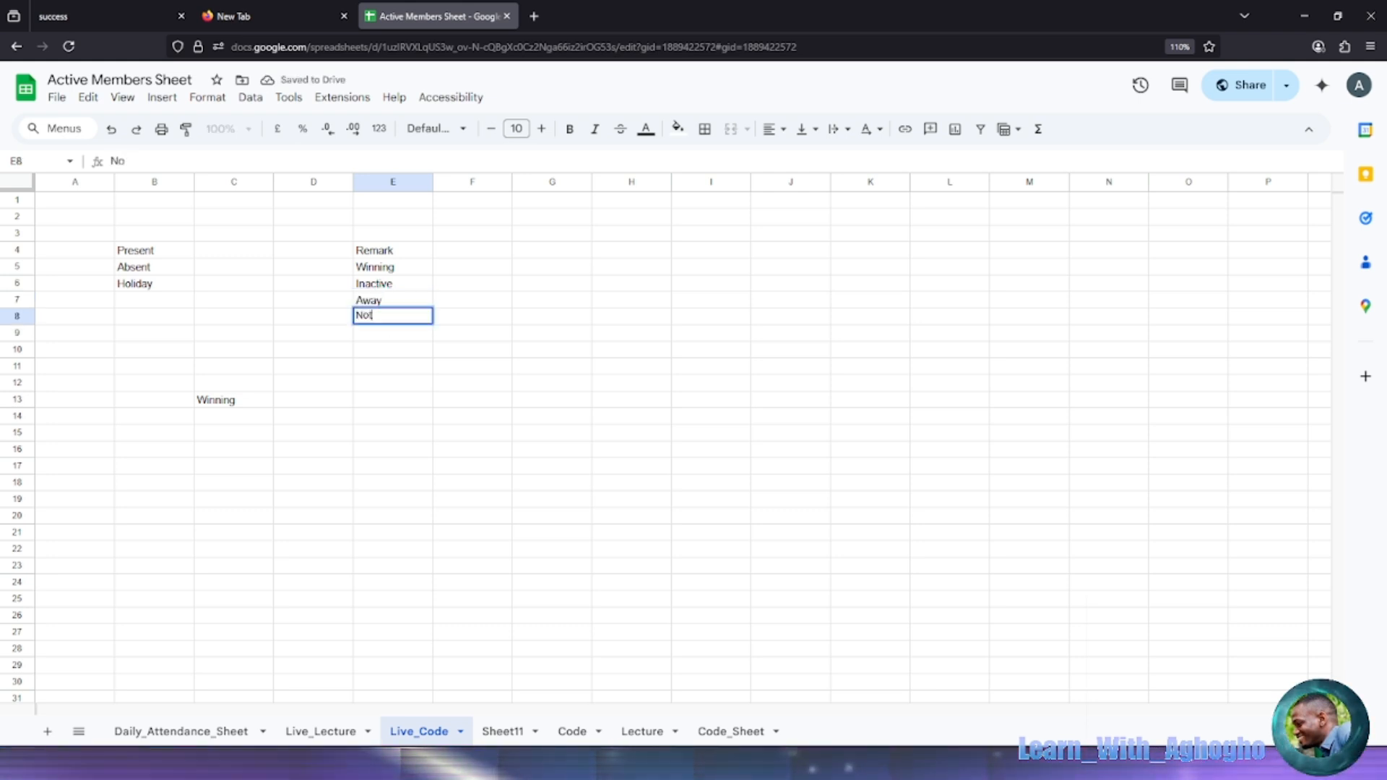
pyautogui.write('thing')
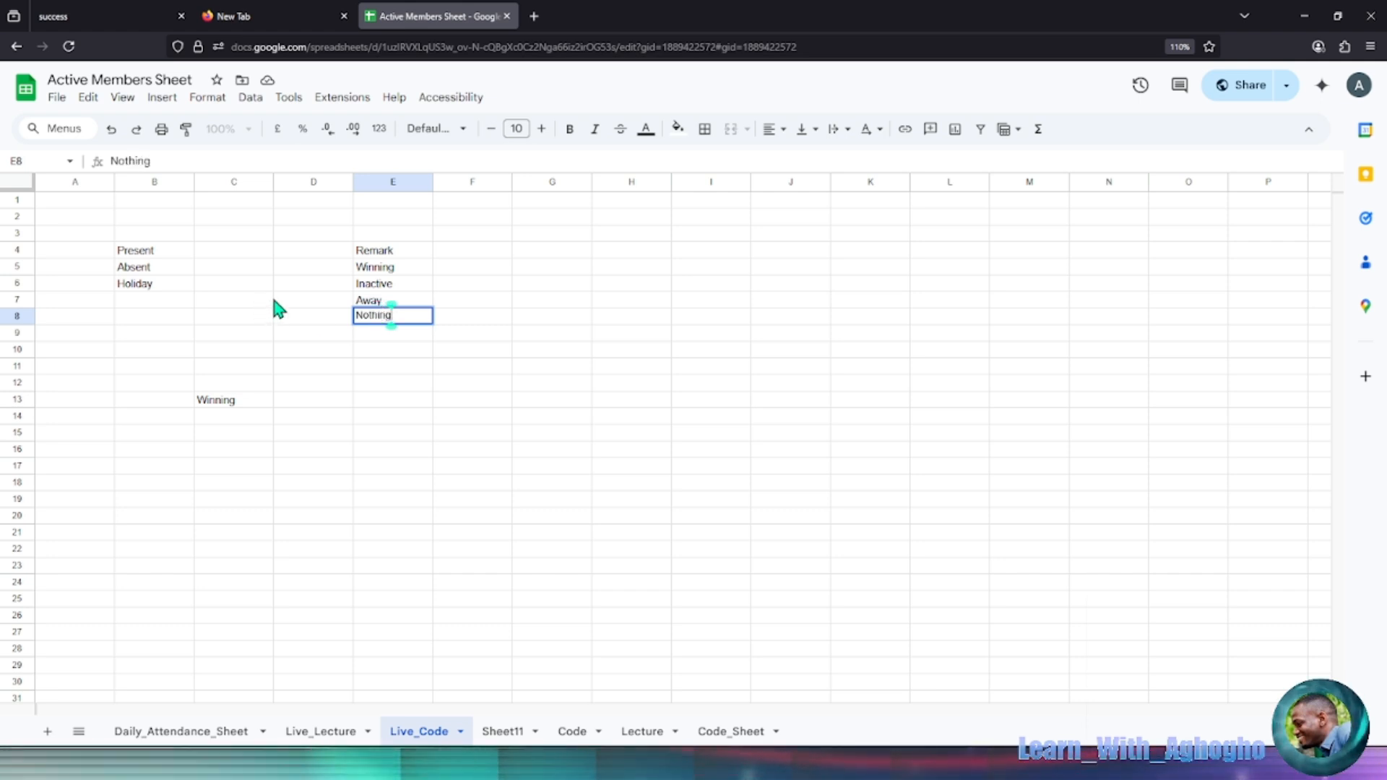
pyautogui.click(393, 344)
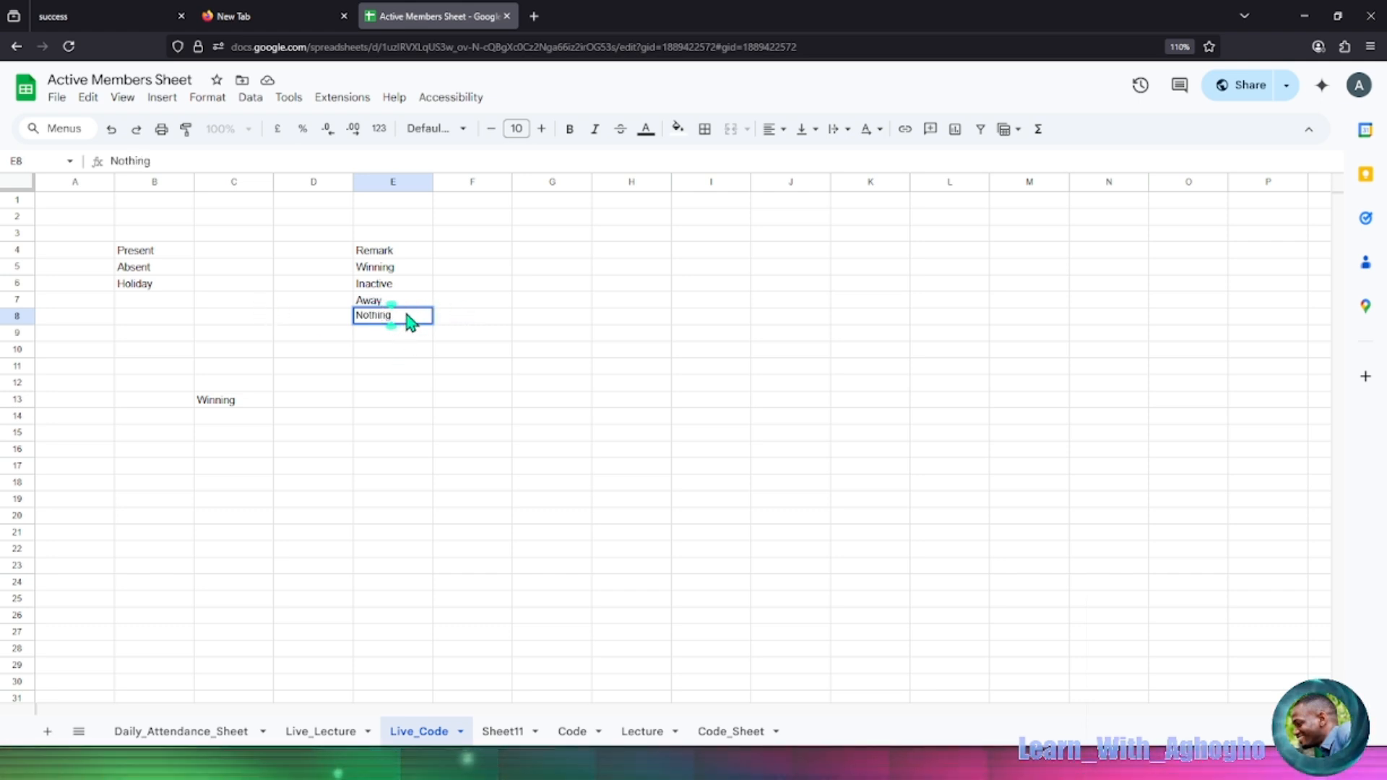
# Begin a formula in cell B14 of the Live_Code sheet with a COUNTIF nested inside an IF.
pyautogui.click(315, 733)
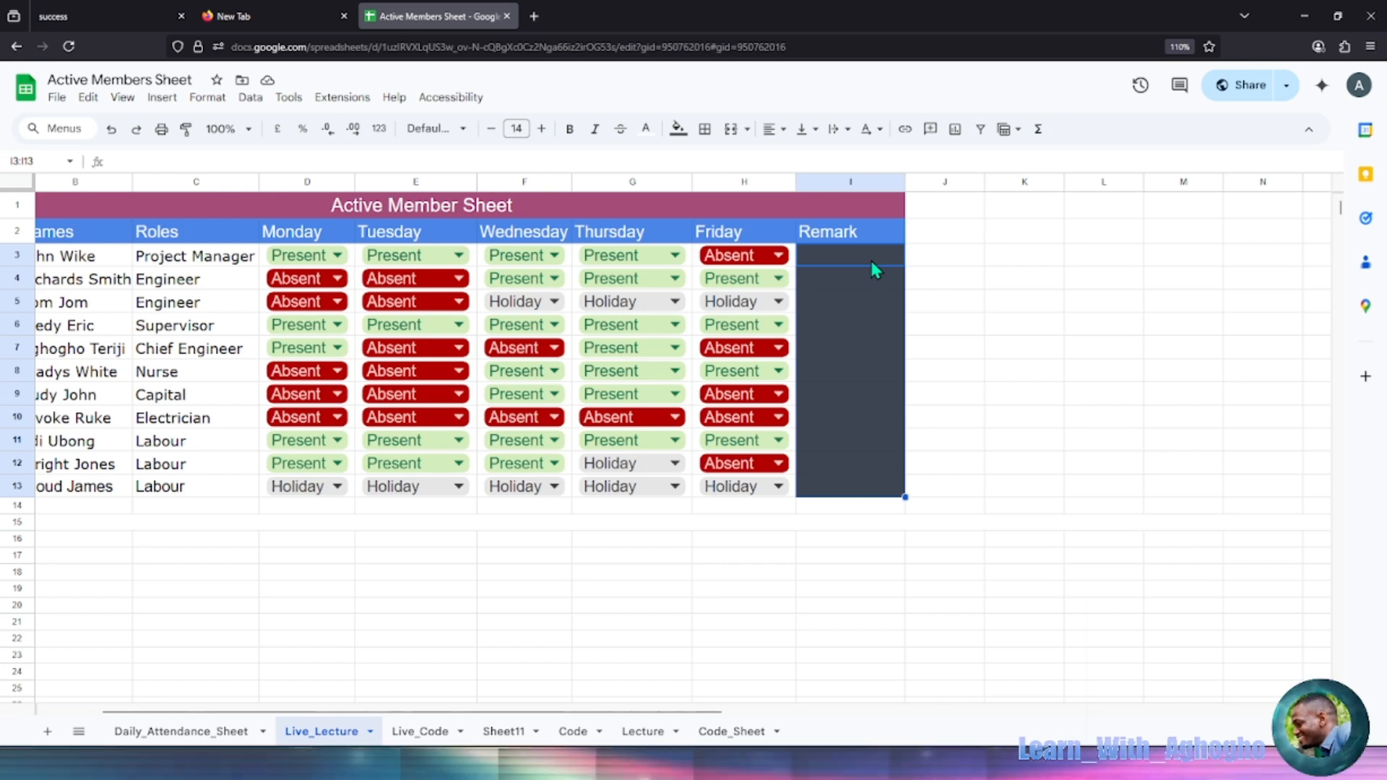
pyautogui.click(422, 733)
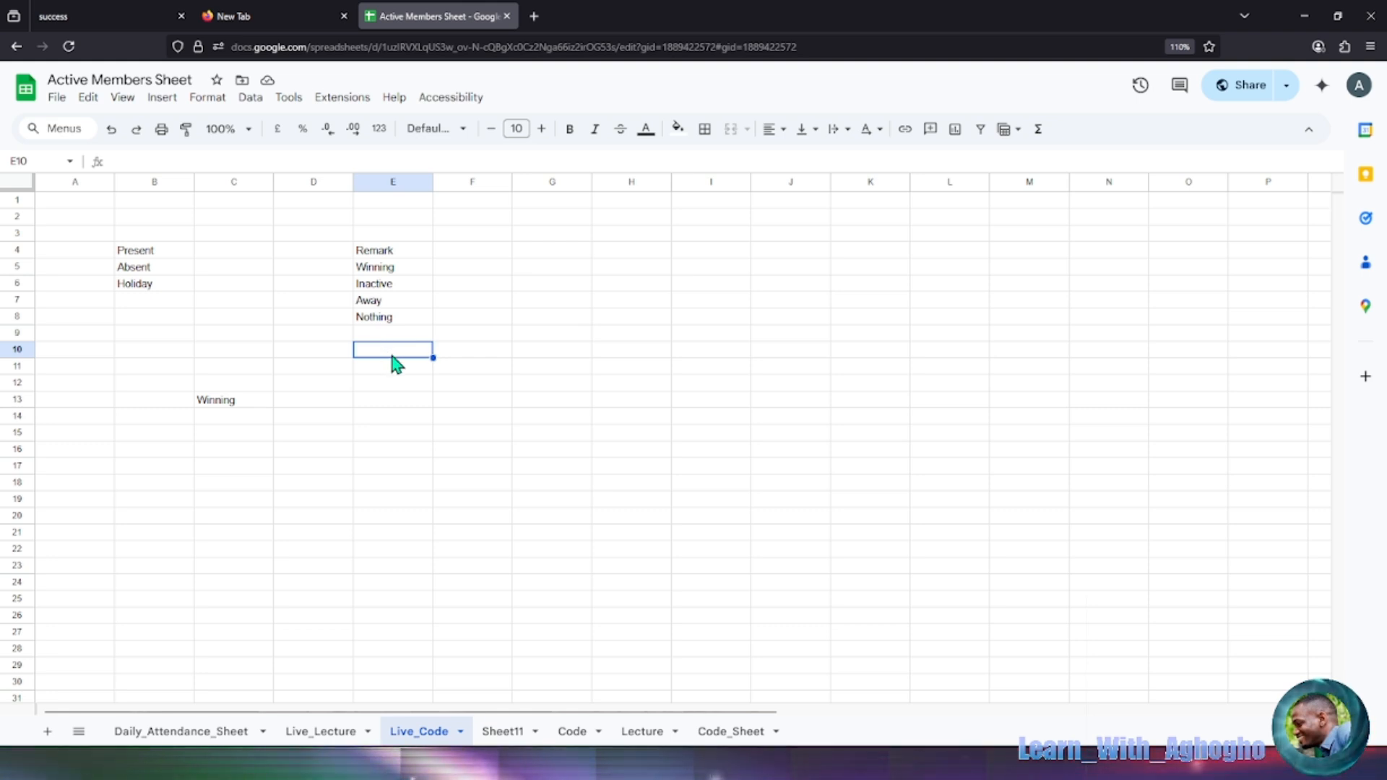
pyautogui.click(128, 421)
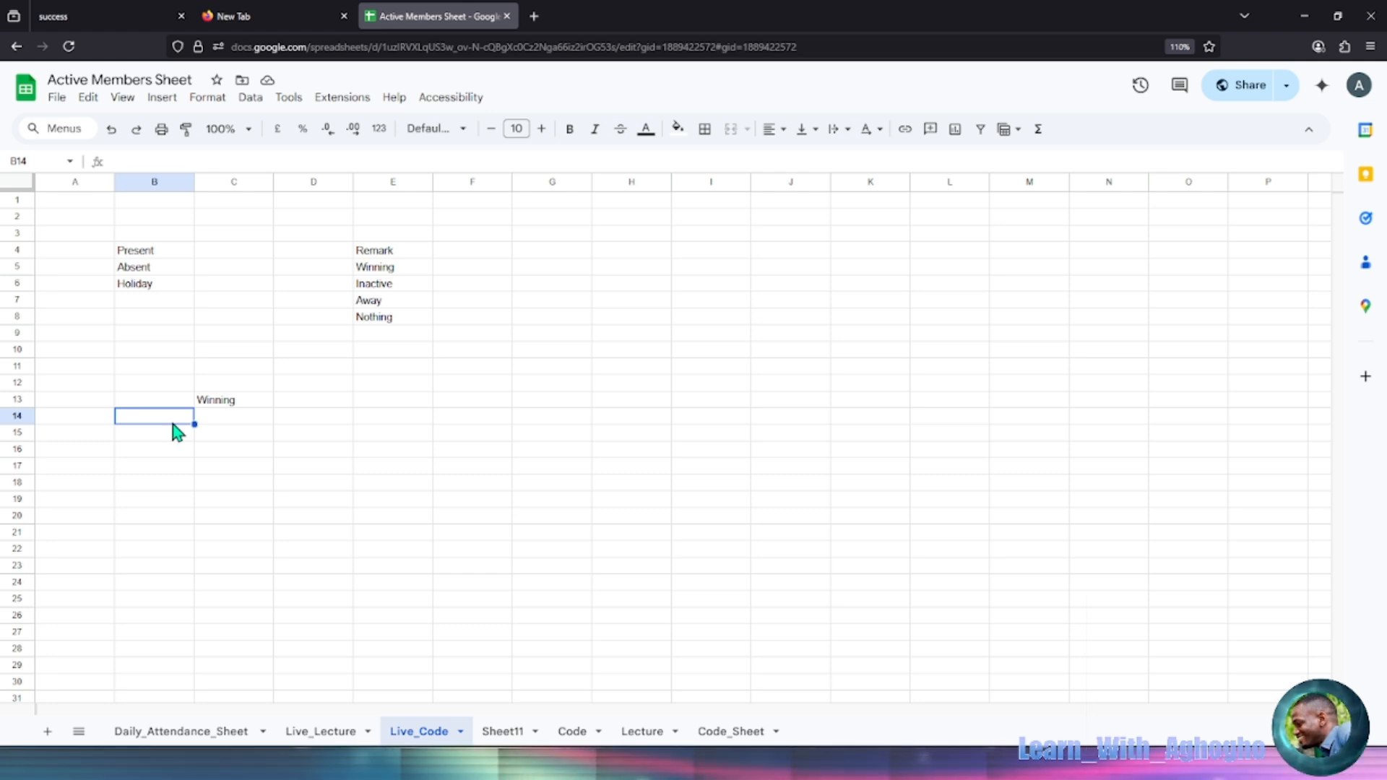
pyautogui.write('=')
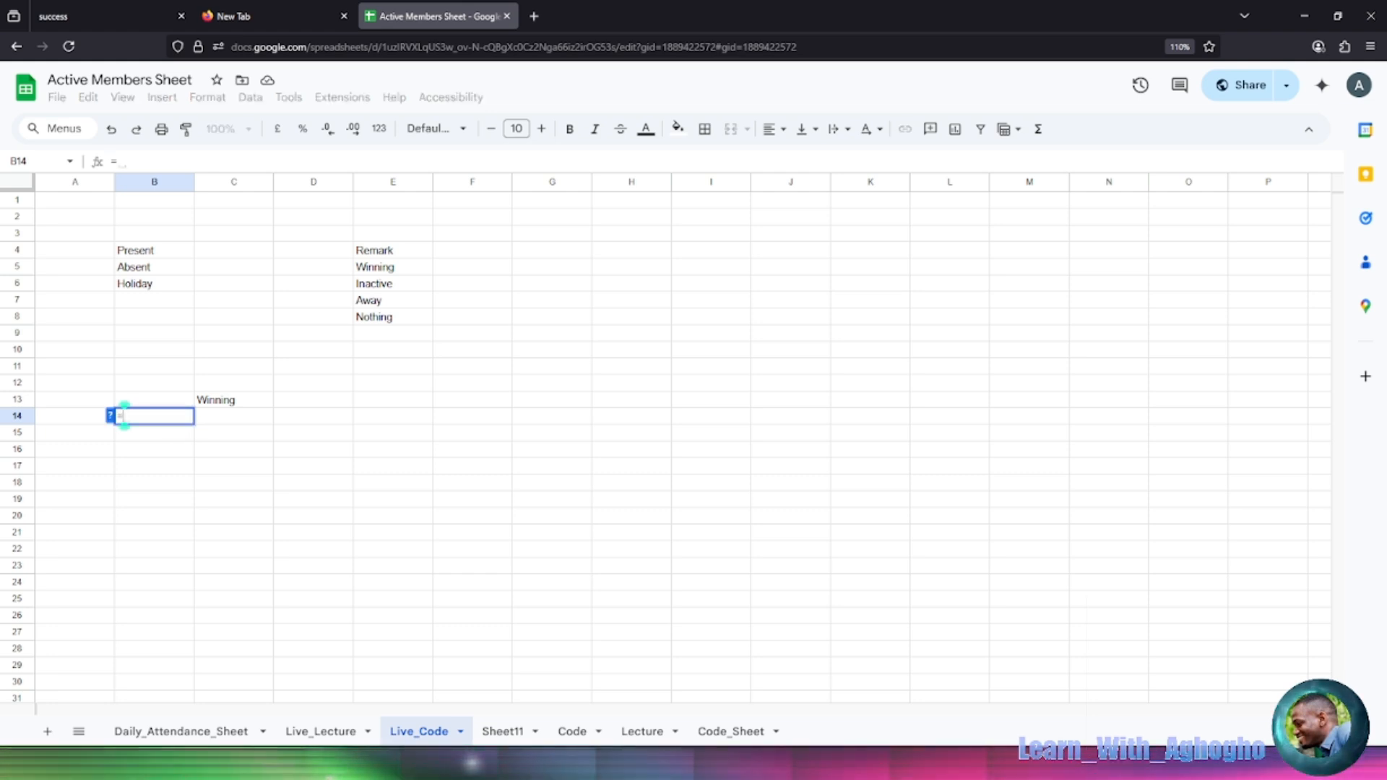
pyautogui.write('IF')
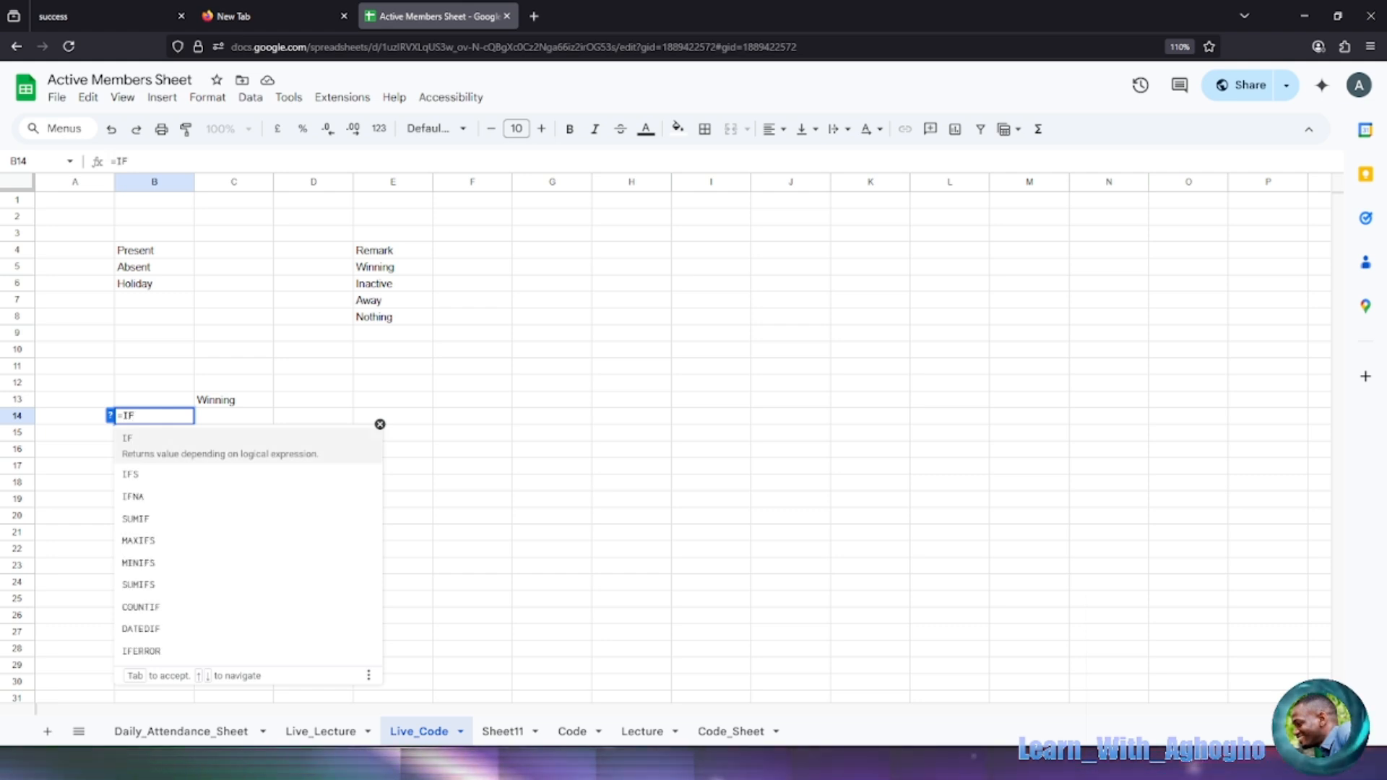
pyautogui.write('(')
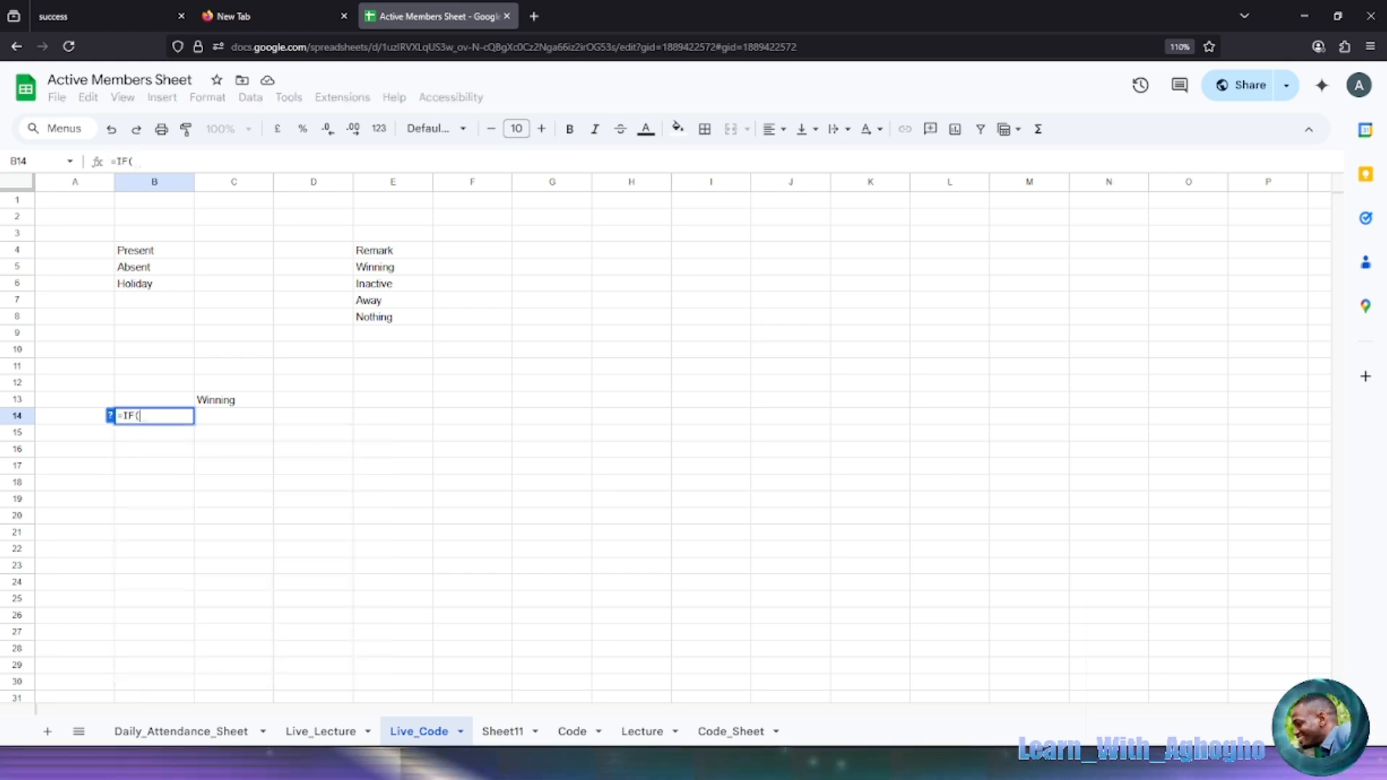
pyautogui.write('c')
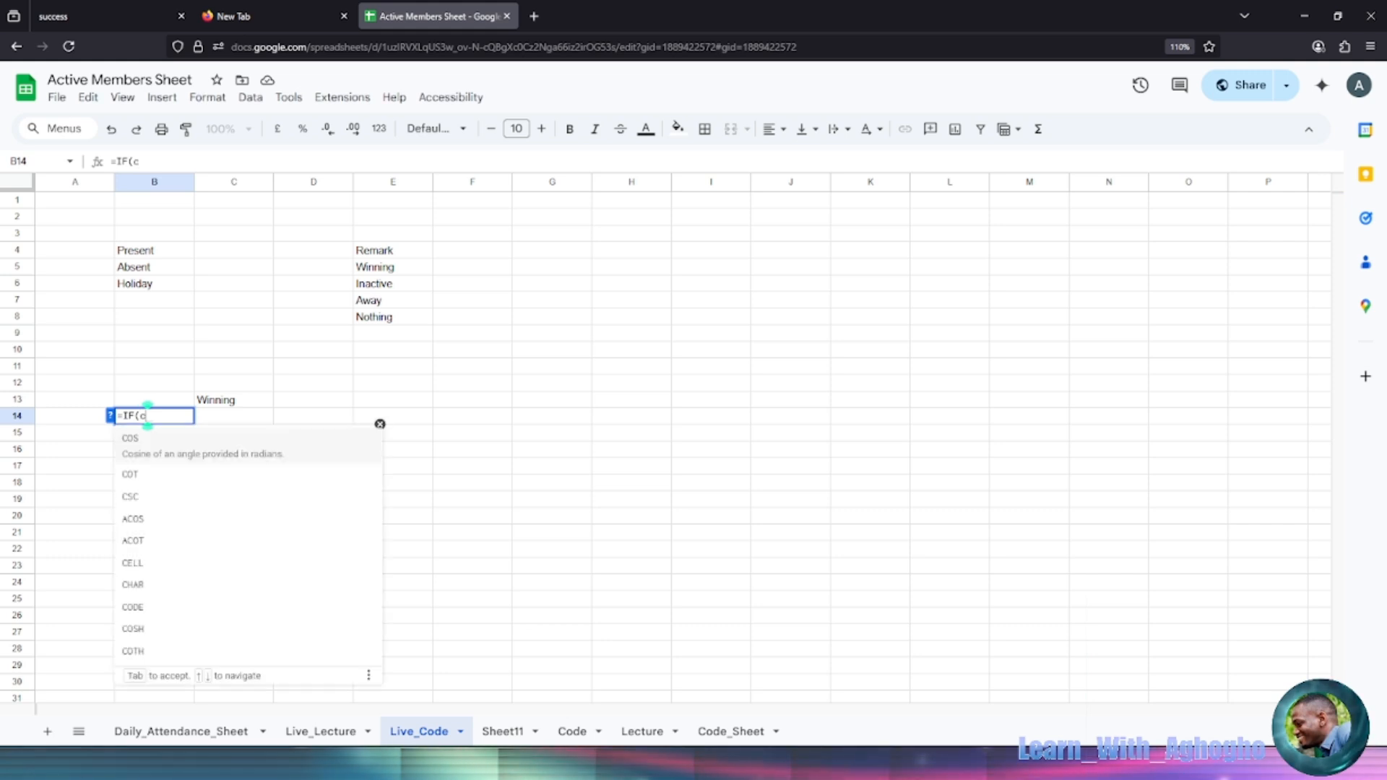
pyautogui.write('oun')
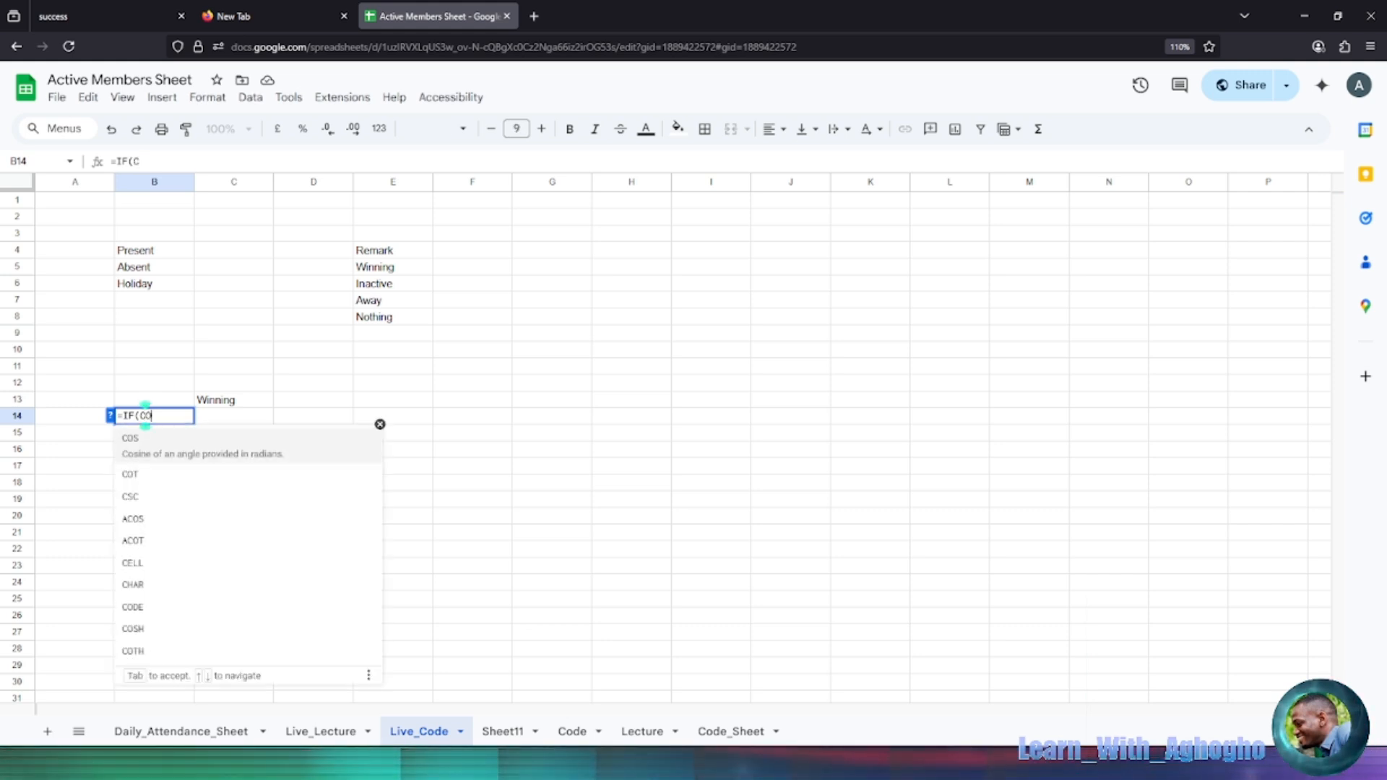
pyautogui.write('tif')
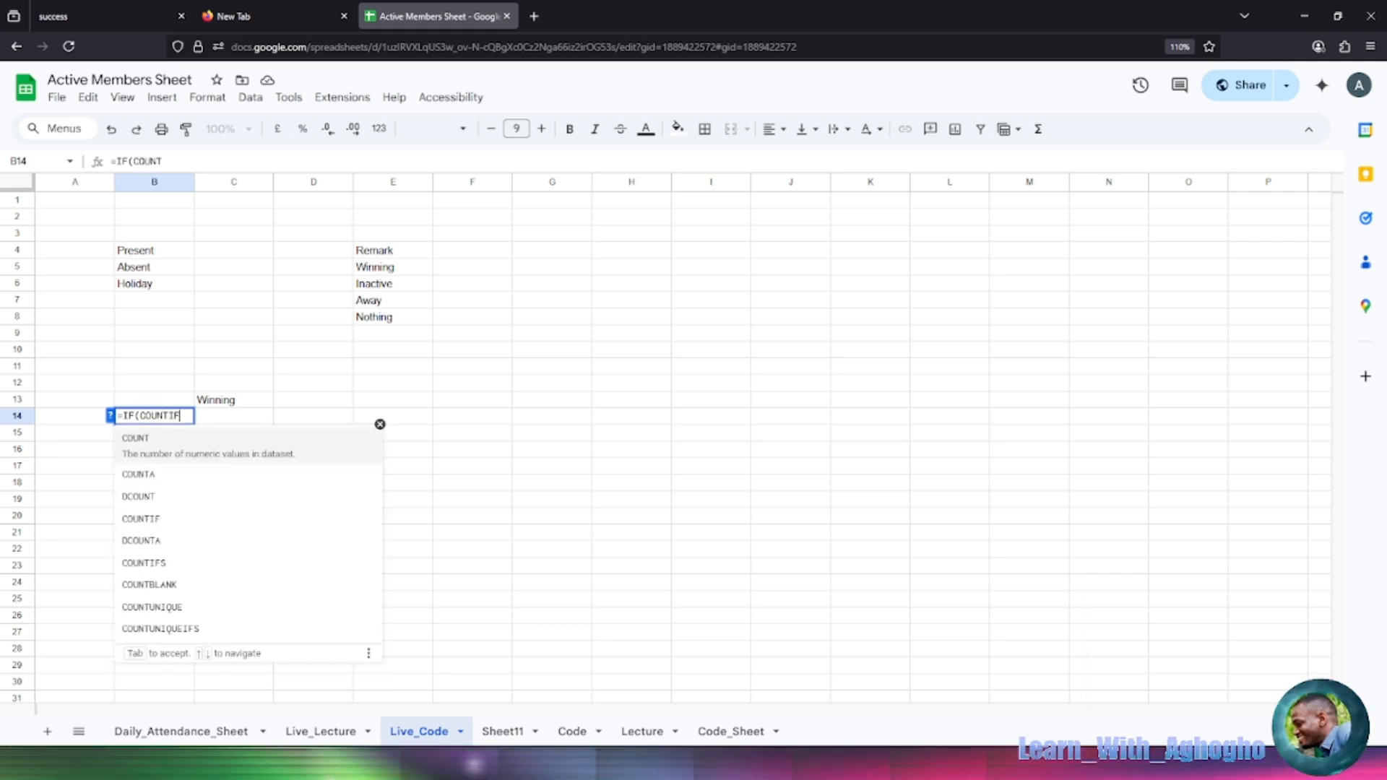
pyautogui.write('(')
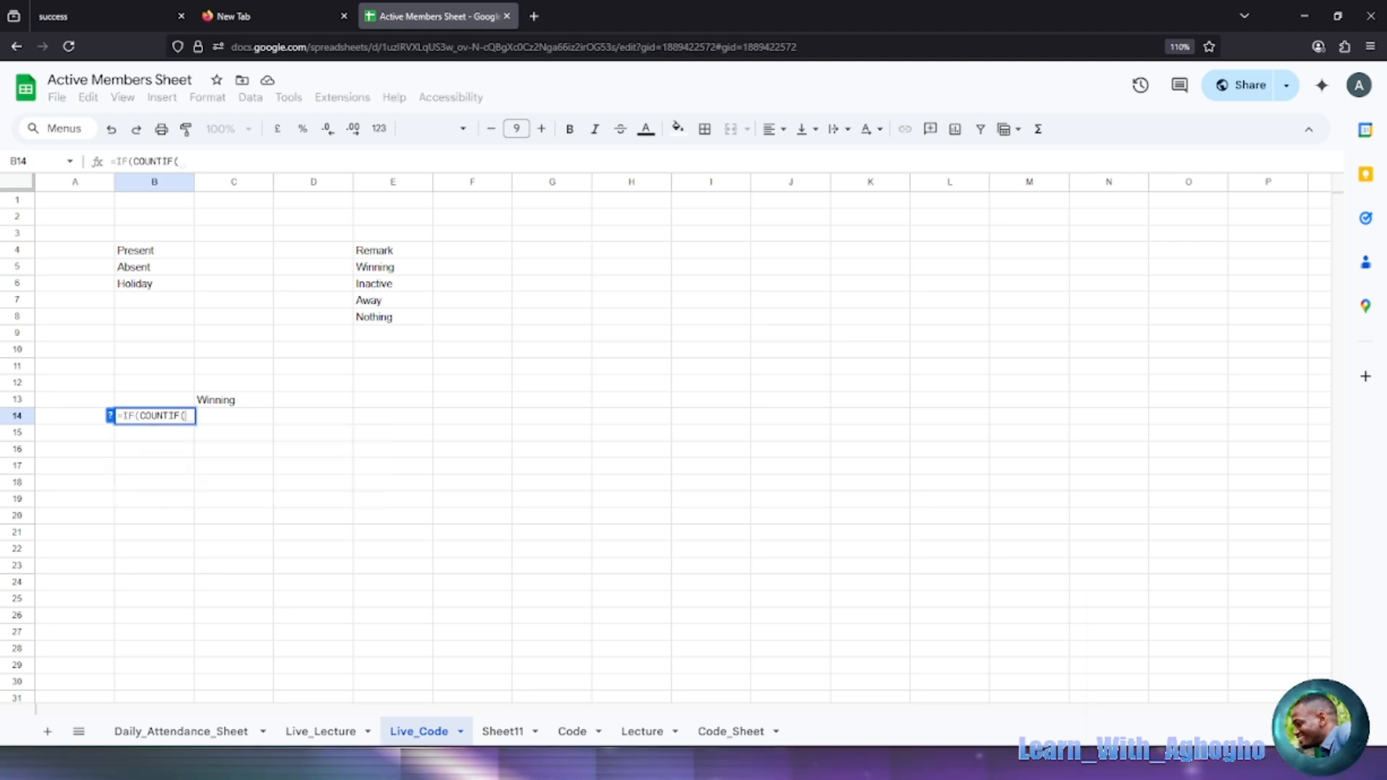
# Use the row 3 Monday to Friday cells, Live_Lecture!D3:H3, as the COUNTIF range and commit the formula.
pyautogui.click(335, 734)
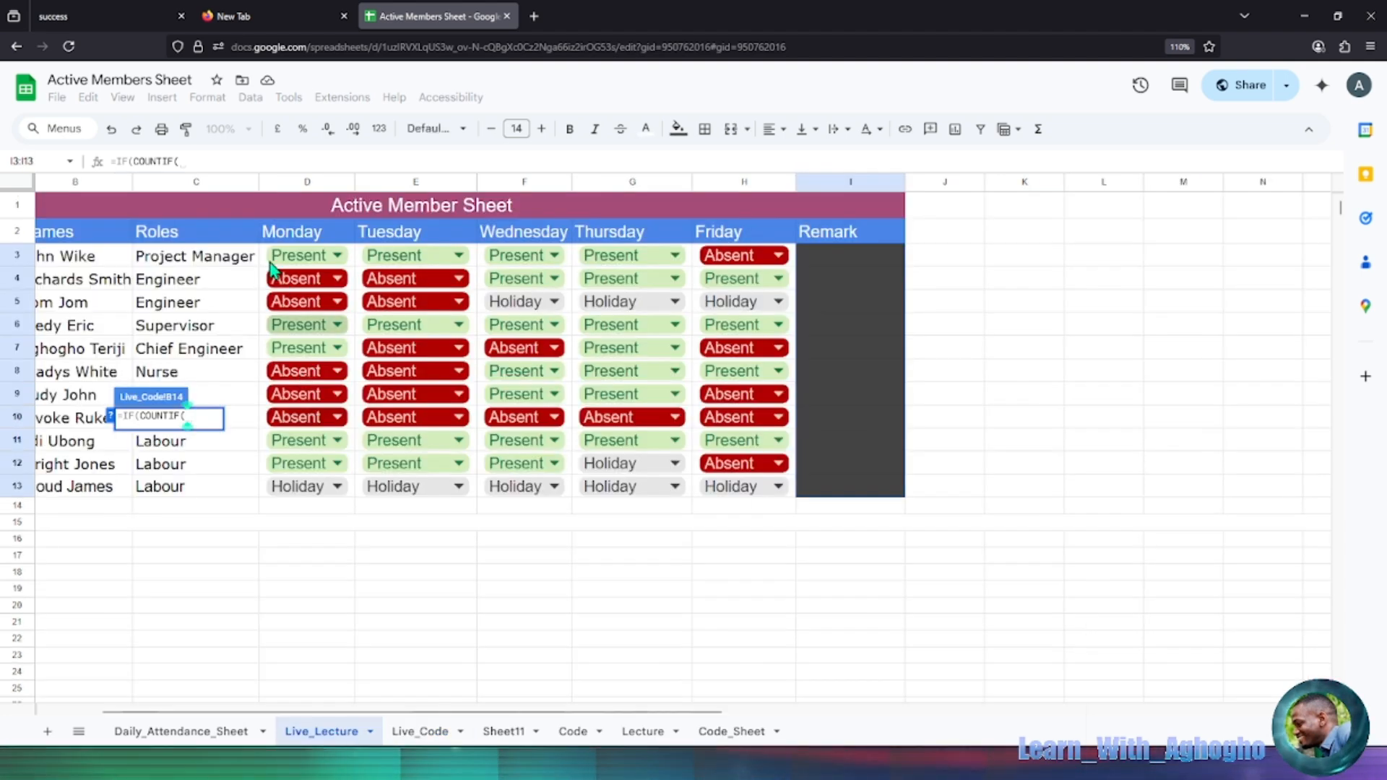
pyautogui.click(273, 259)
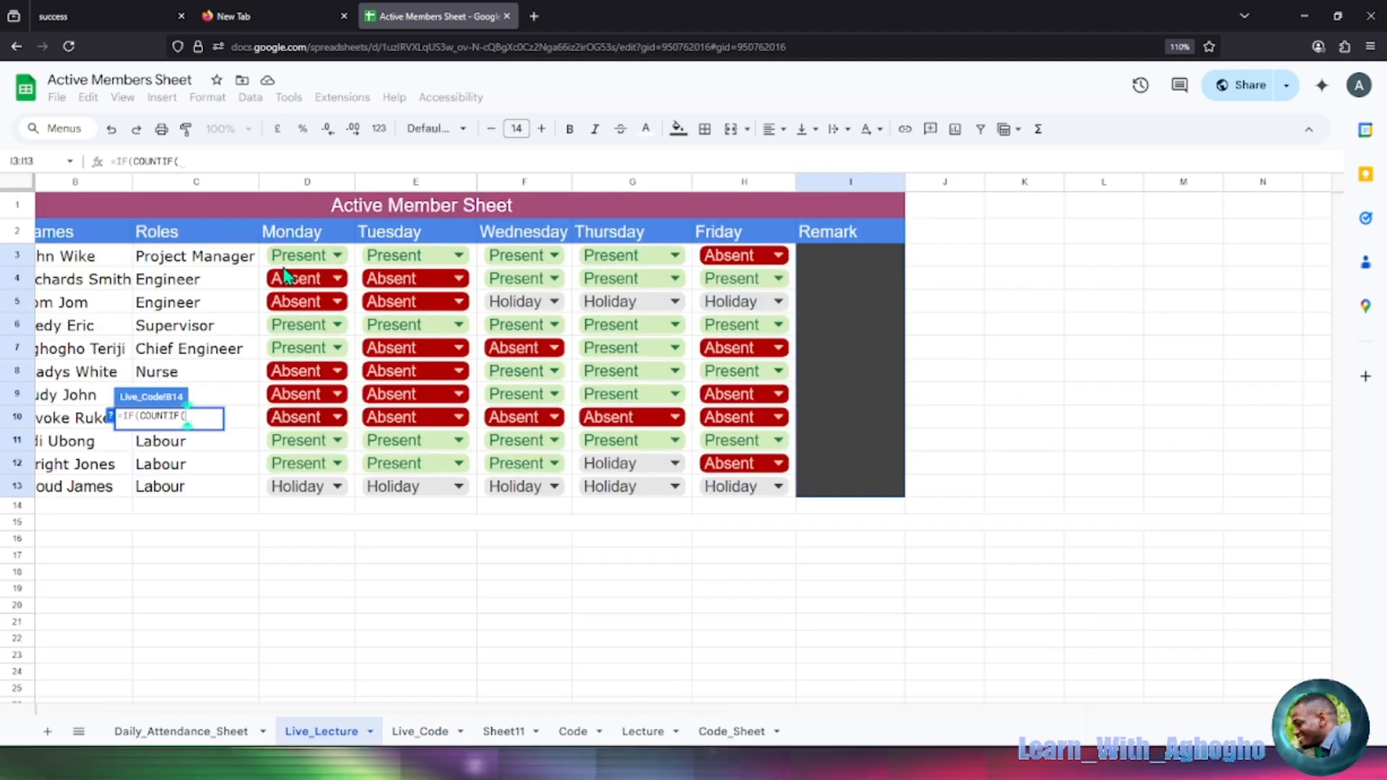
pyautogui.moveTo(542, 273); pyautogui.dragTo(767, 262)
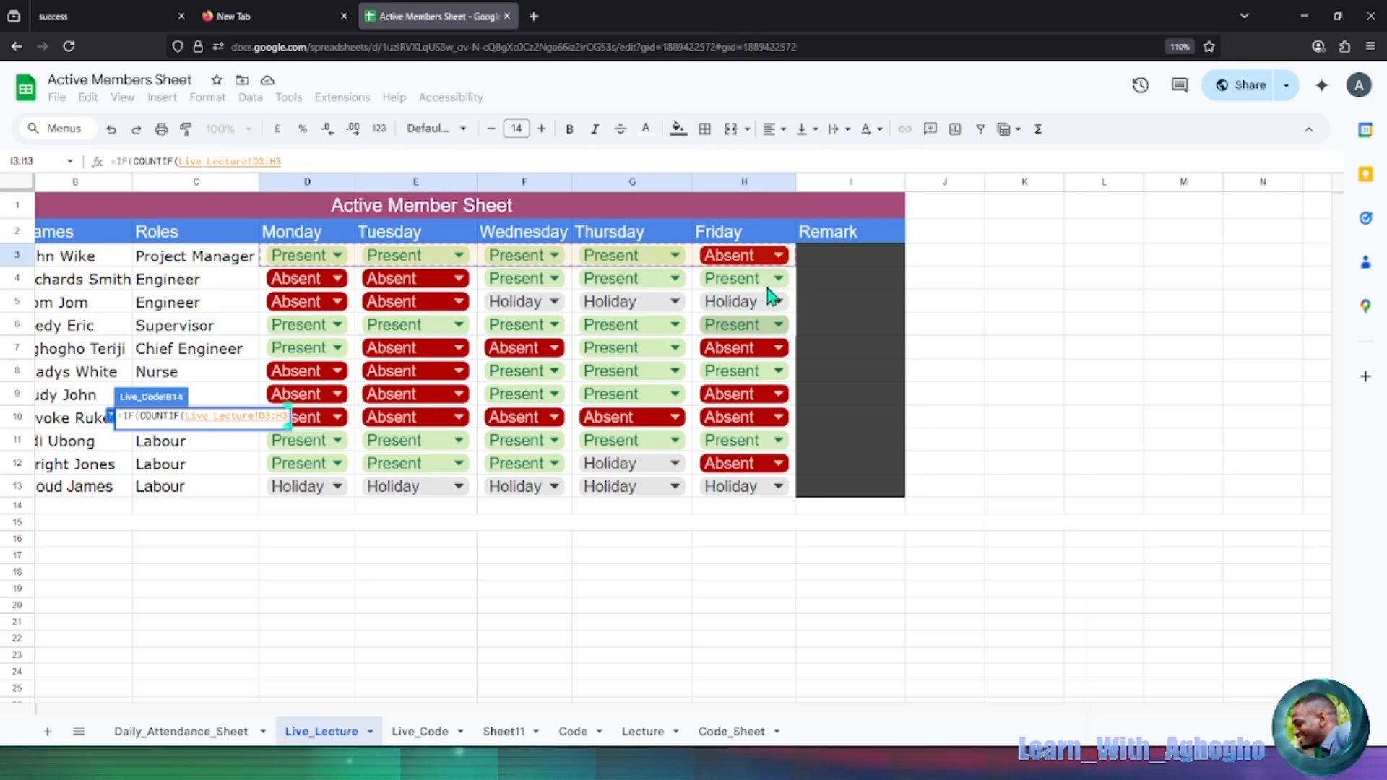
pyautogui.press('Return')
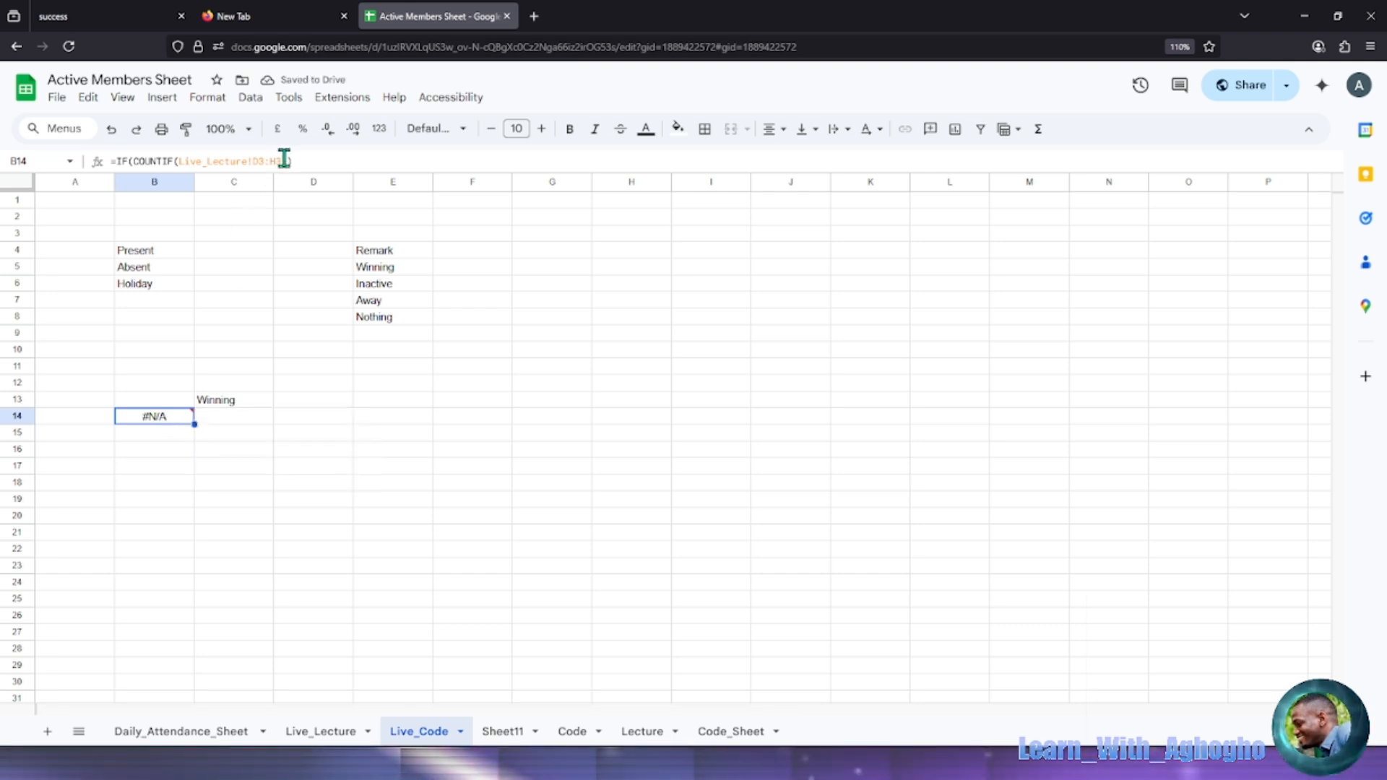
# Add "Present" as the COUNTIF criterion in the B14 formula.
pyautogui.click(310, 165)
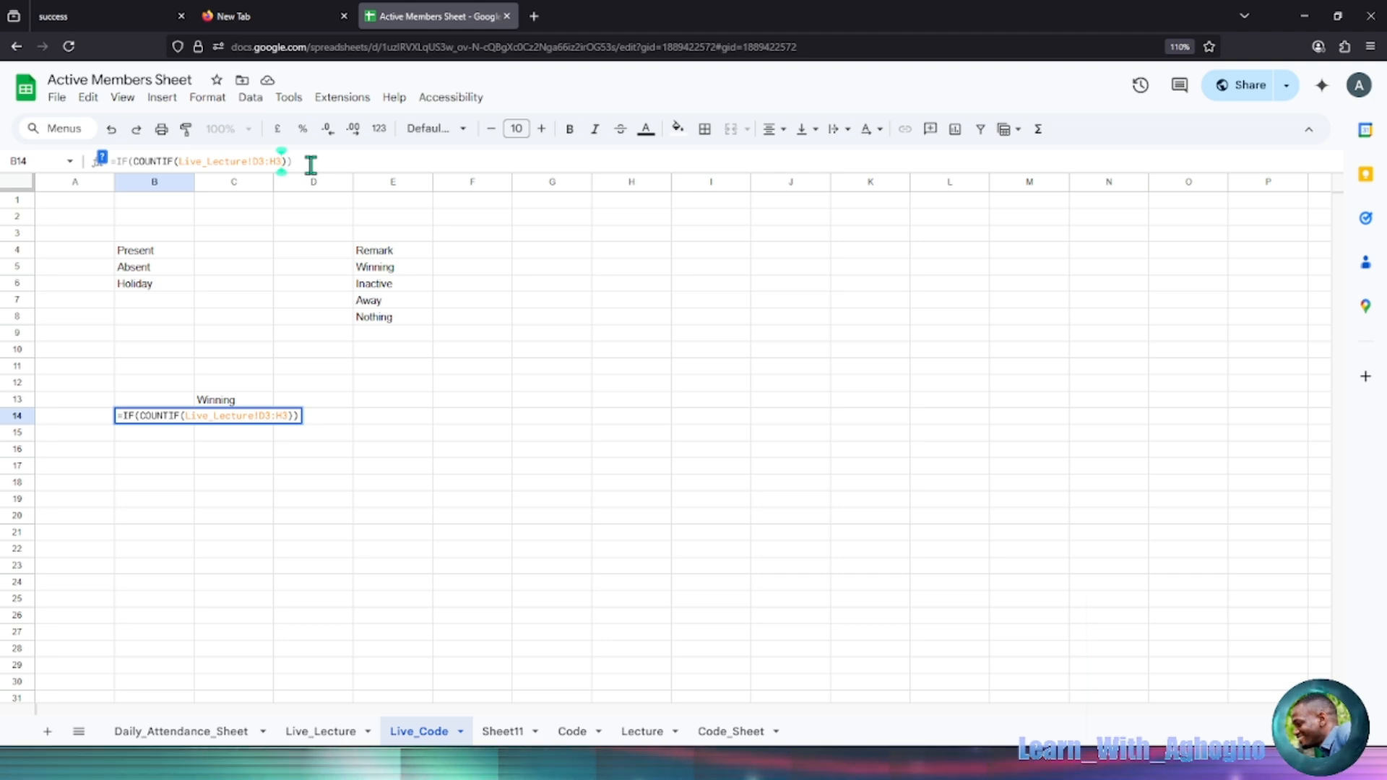
pyautogui.write(',')
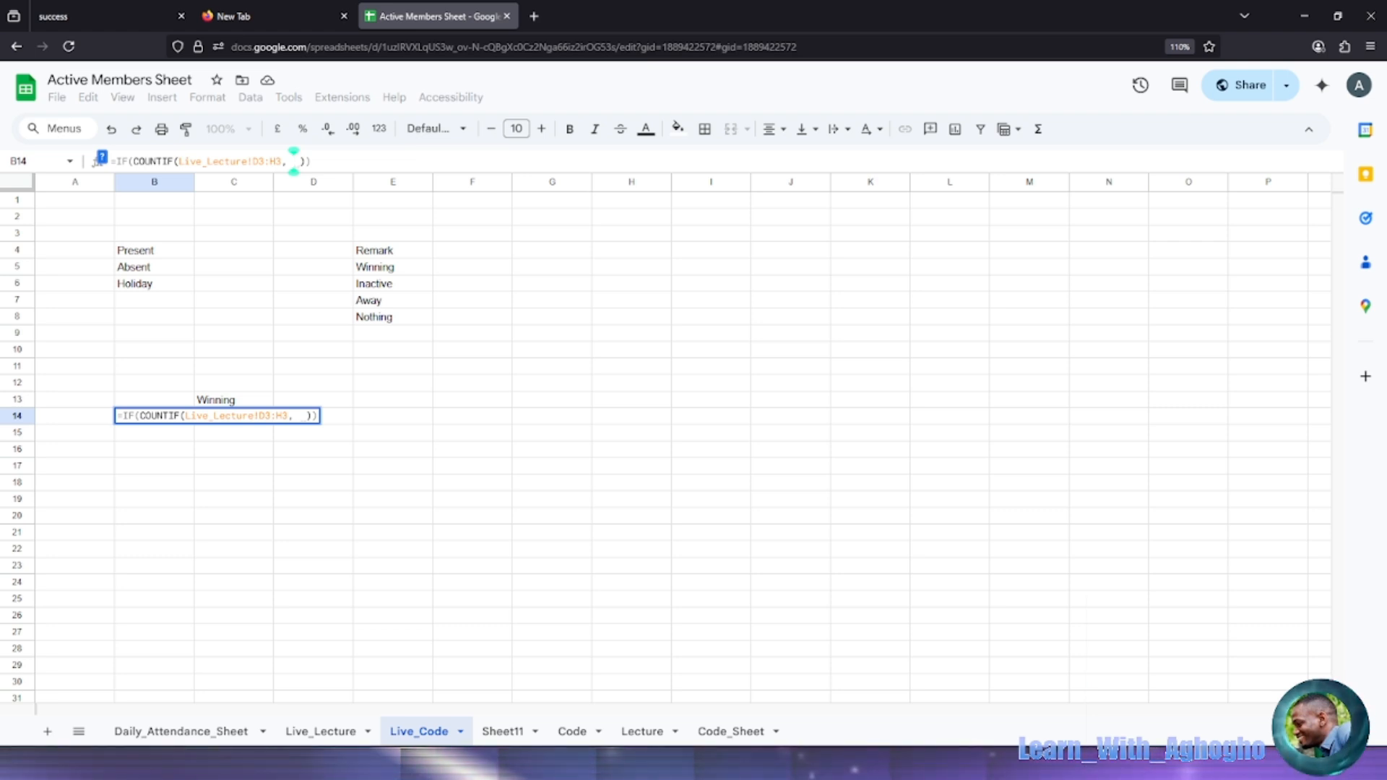
pyautogui.press('BackSpace')
pyautogui.write('"')
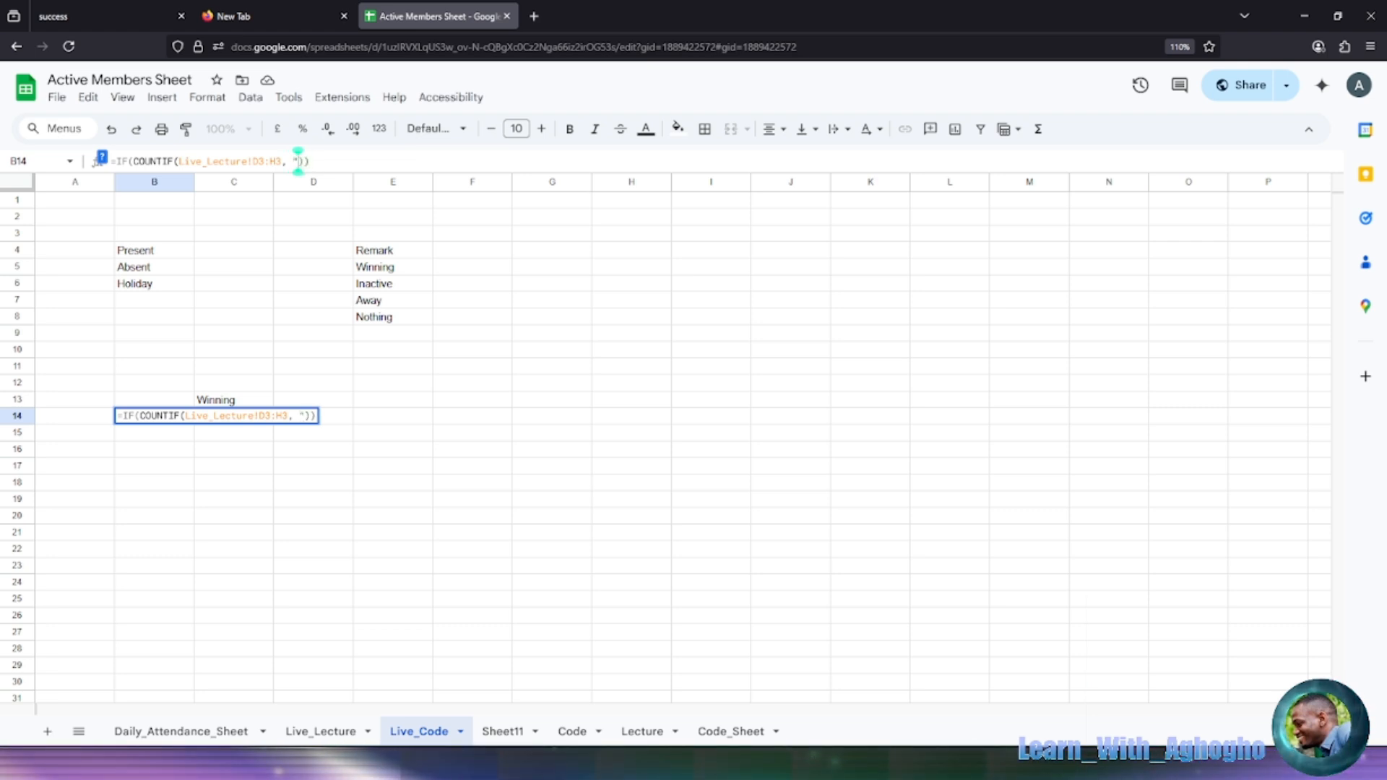
pyautogui.write('p')
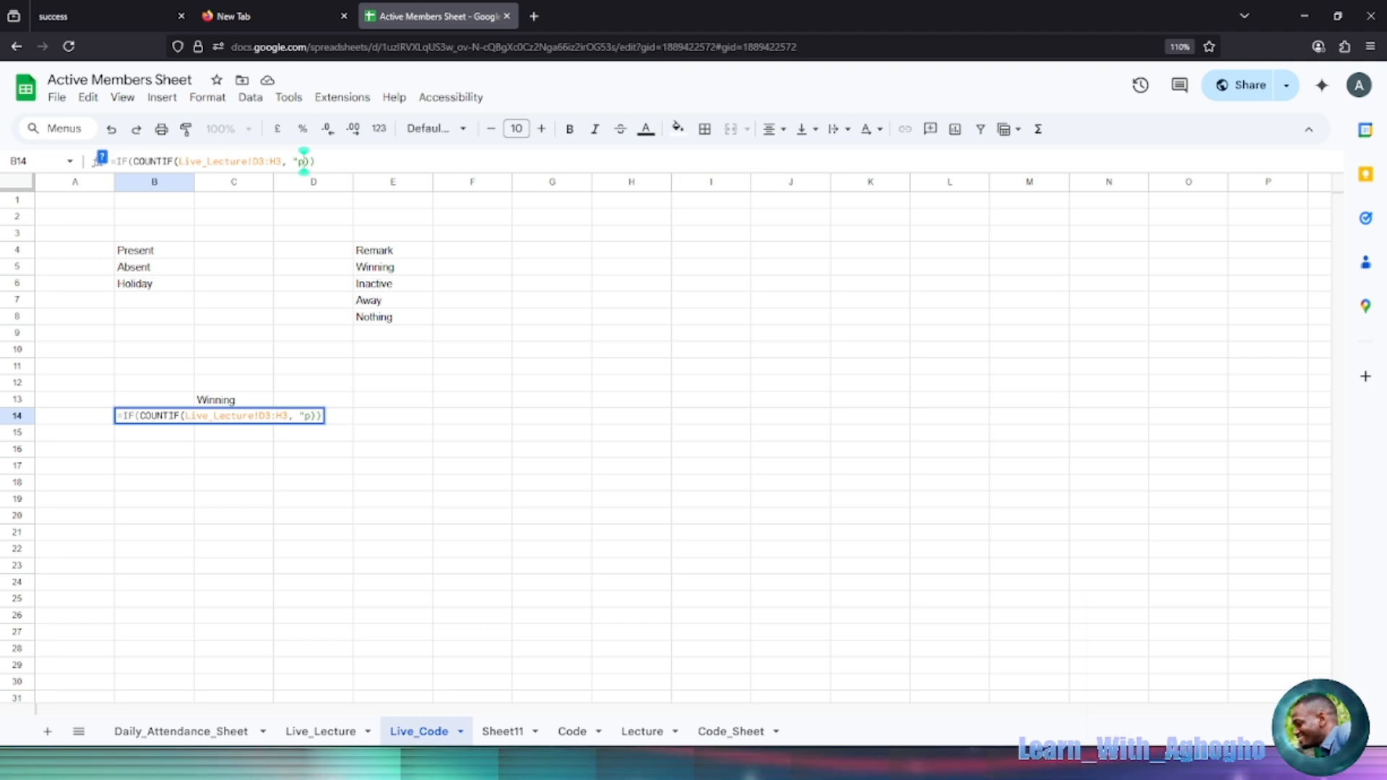
pyautogui.press('BackSpace')
pyautogui.write('Present')
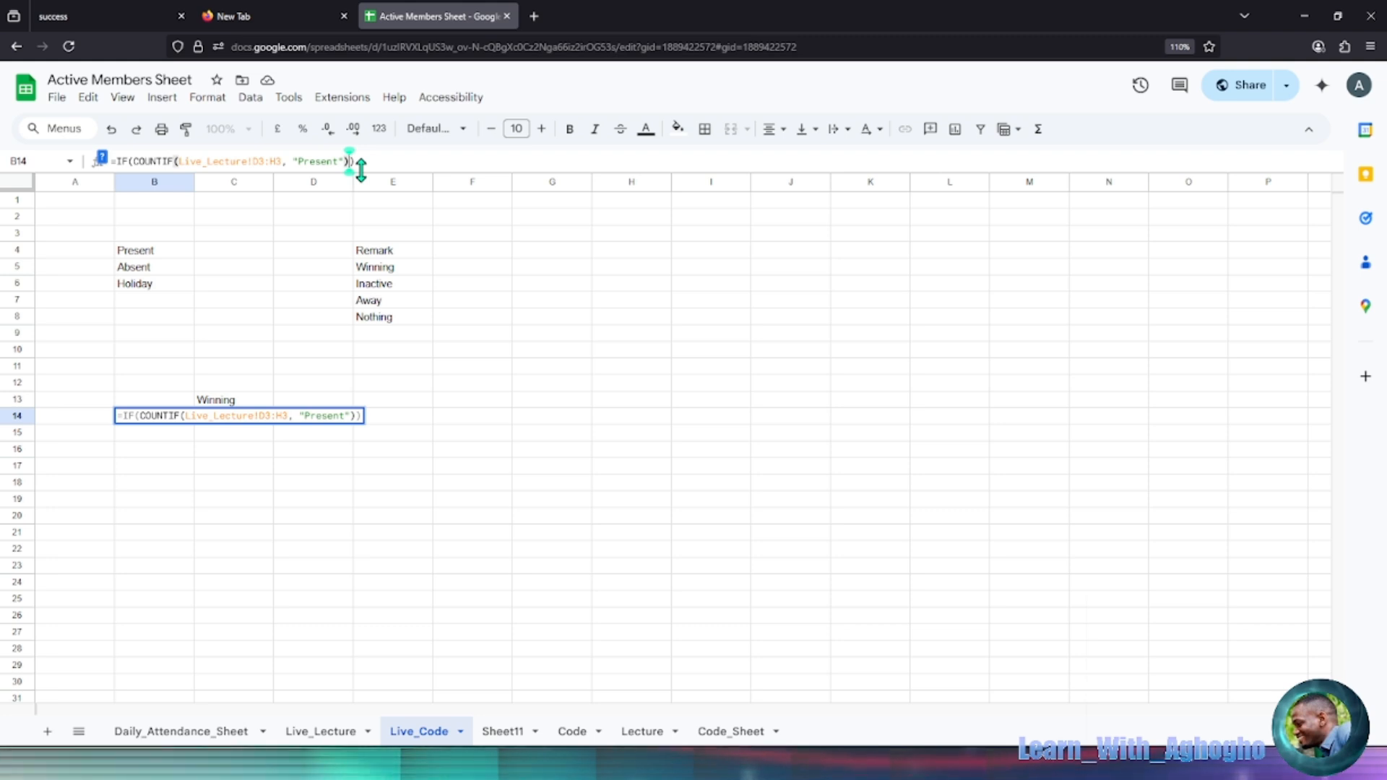
# Extend the B14 formula to test whether the COUNTIF is >=3 and return "Winning" when true.
pyautogui.write('> ')
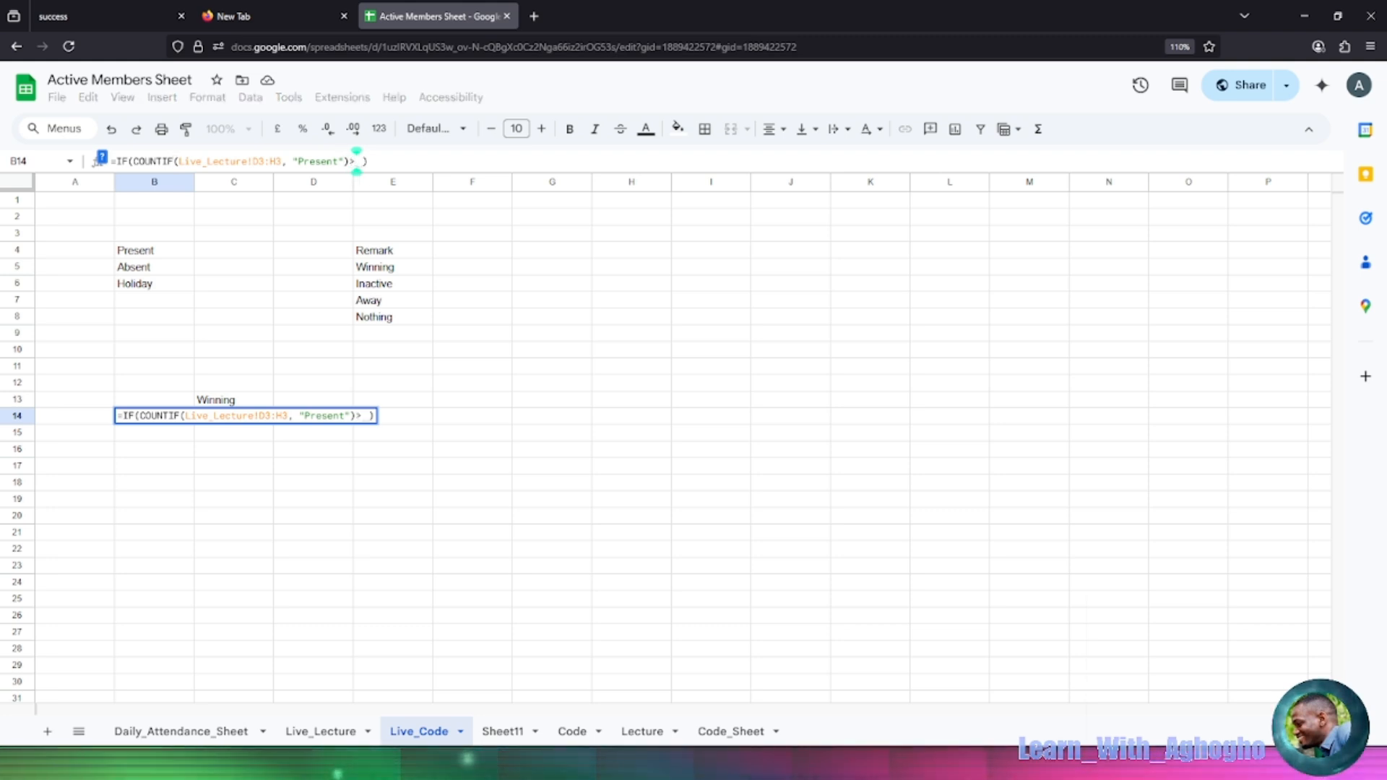
pyautogui.write('=')
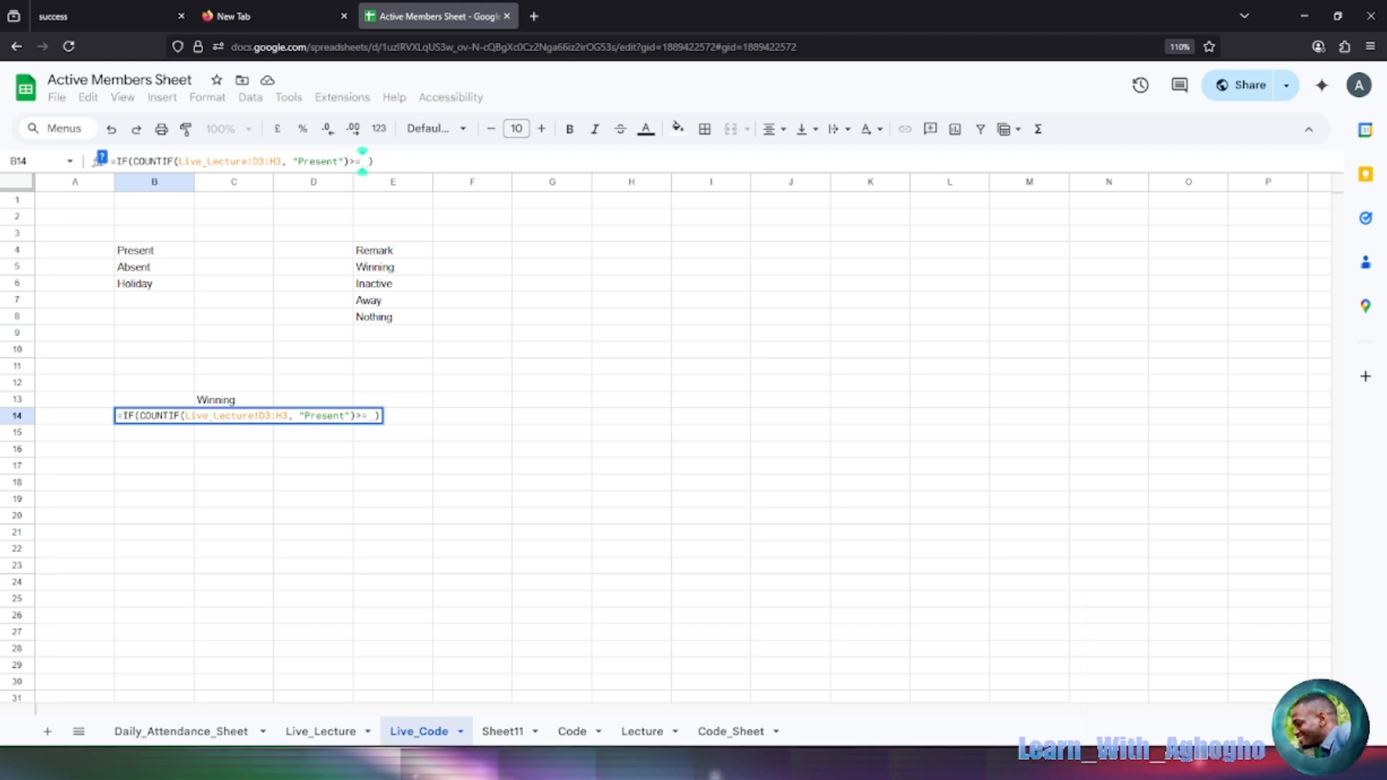
pyautogui.write('3')
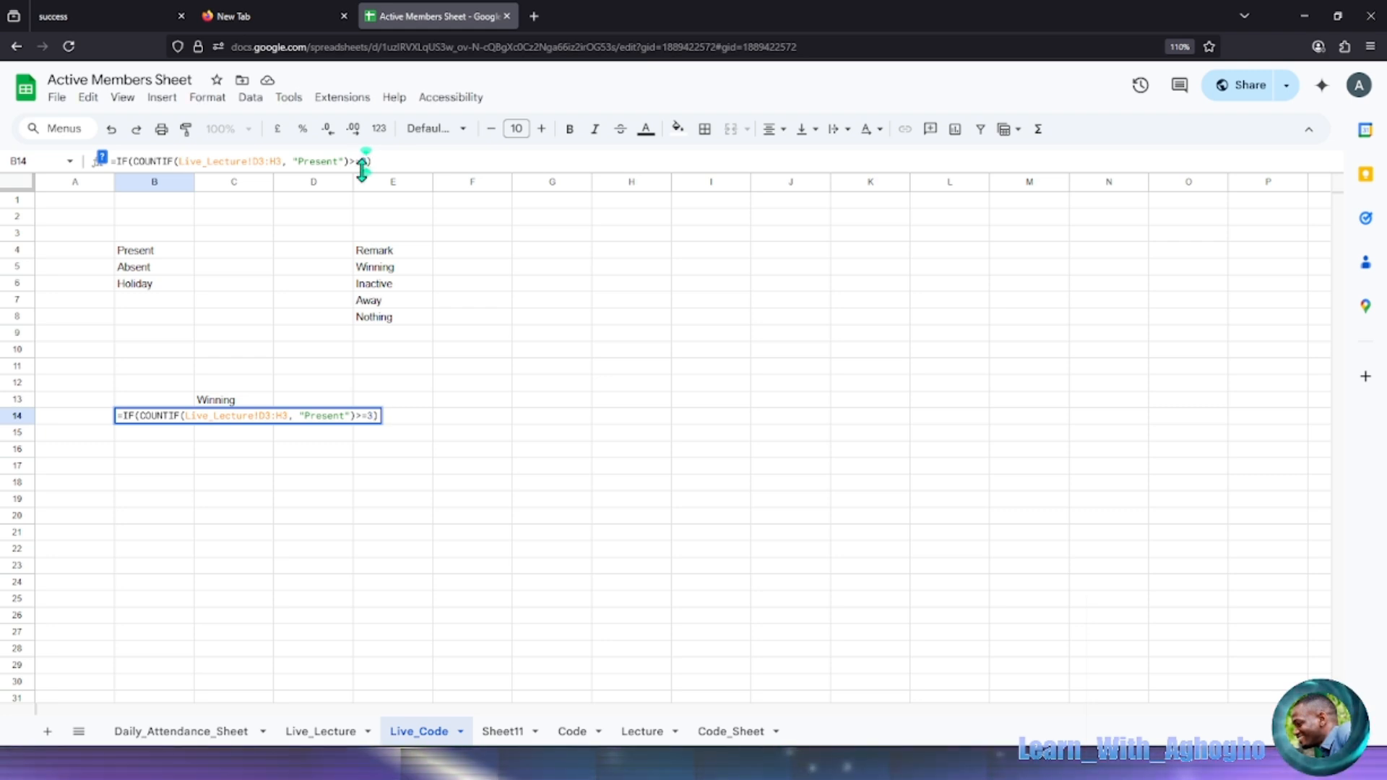
pyautogui.write(', ')
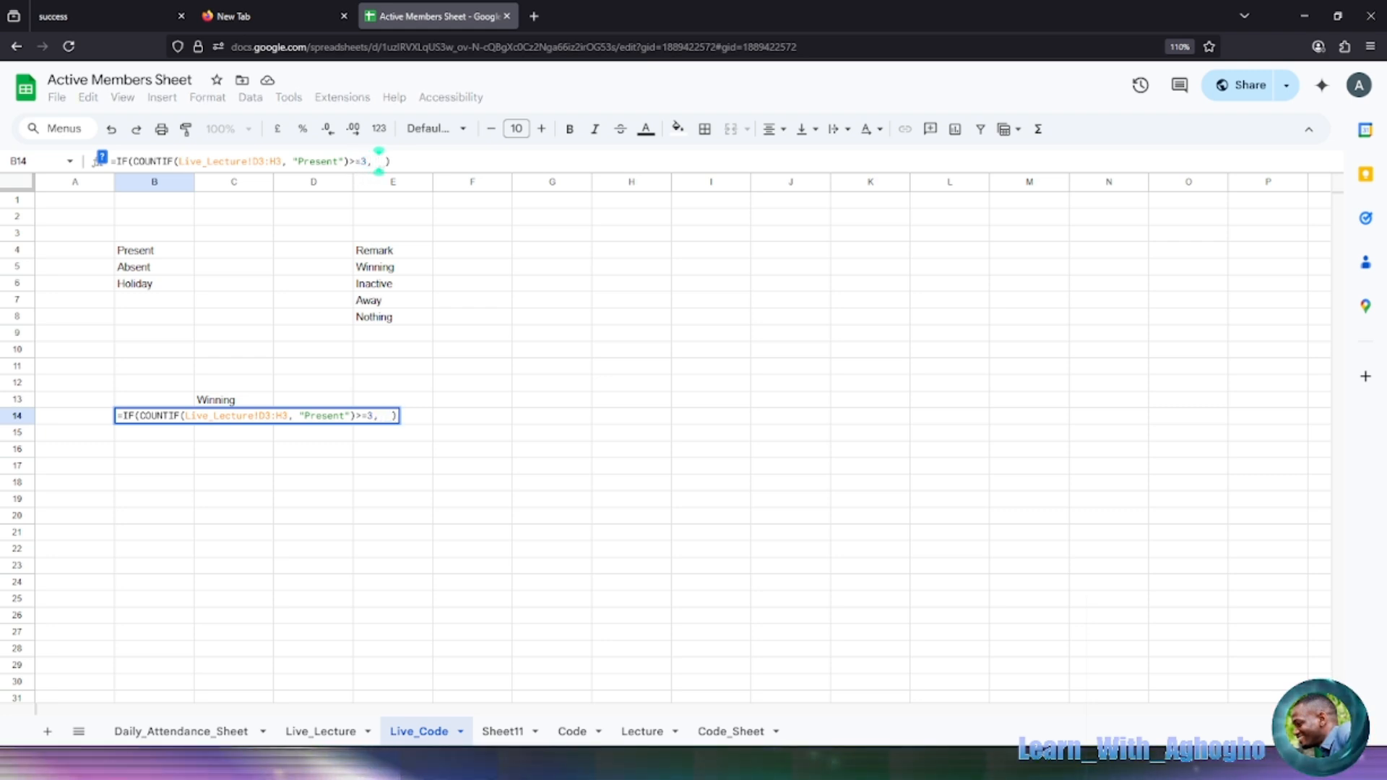
pyautogui.write('"')
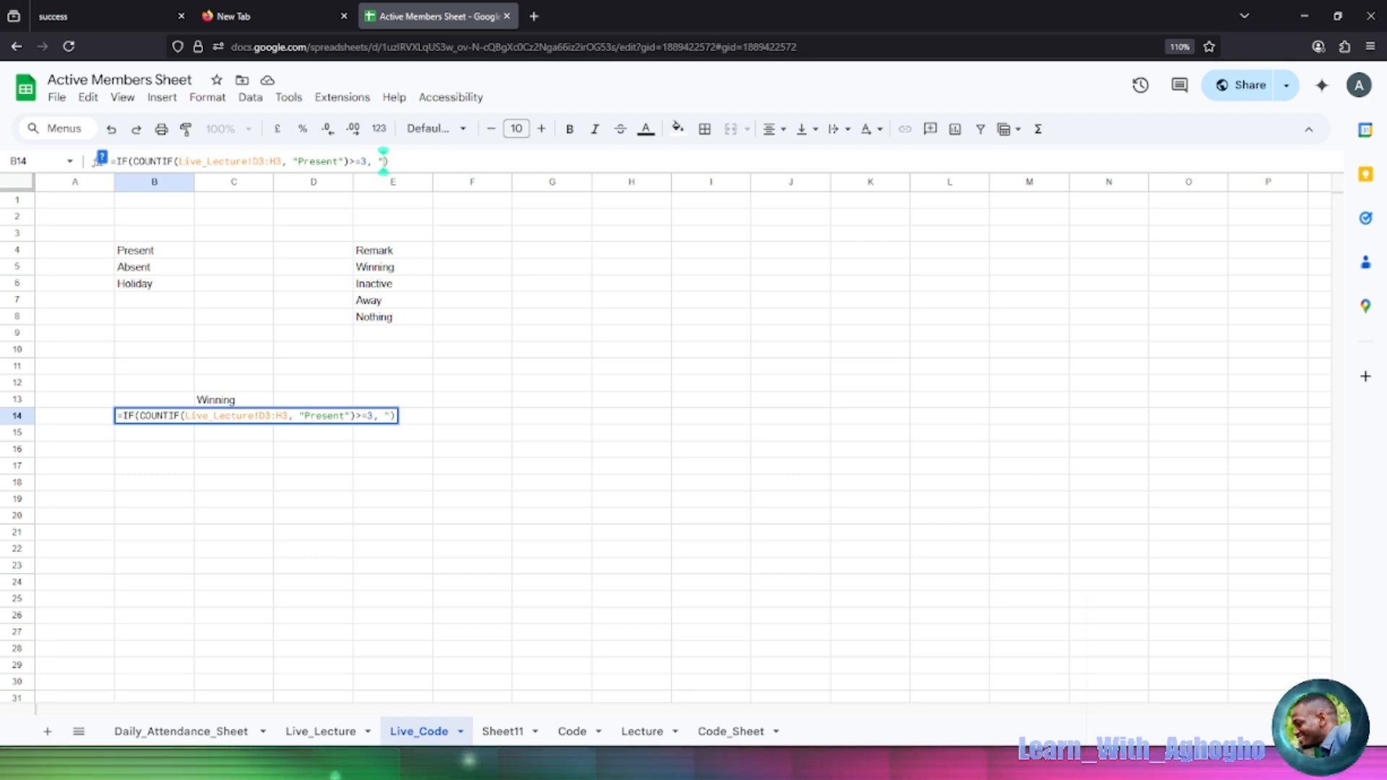
pyautogui.write('W')
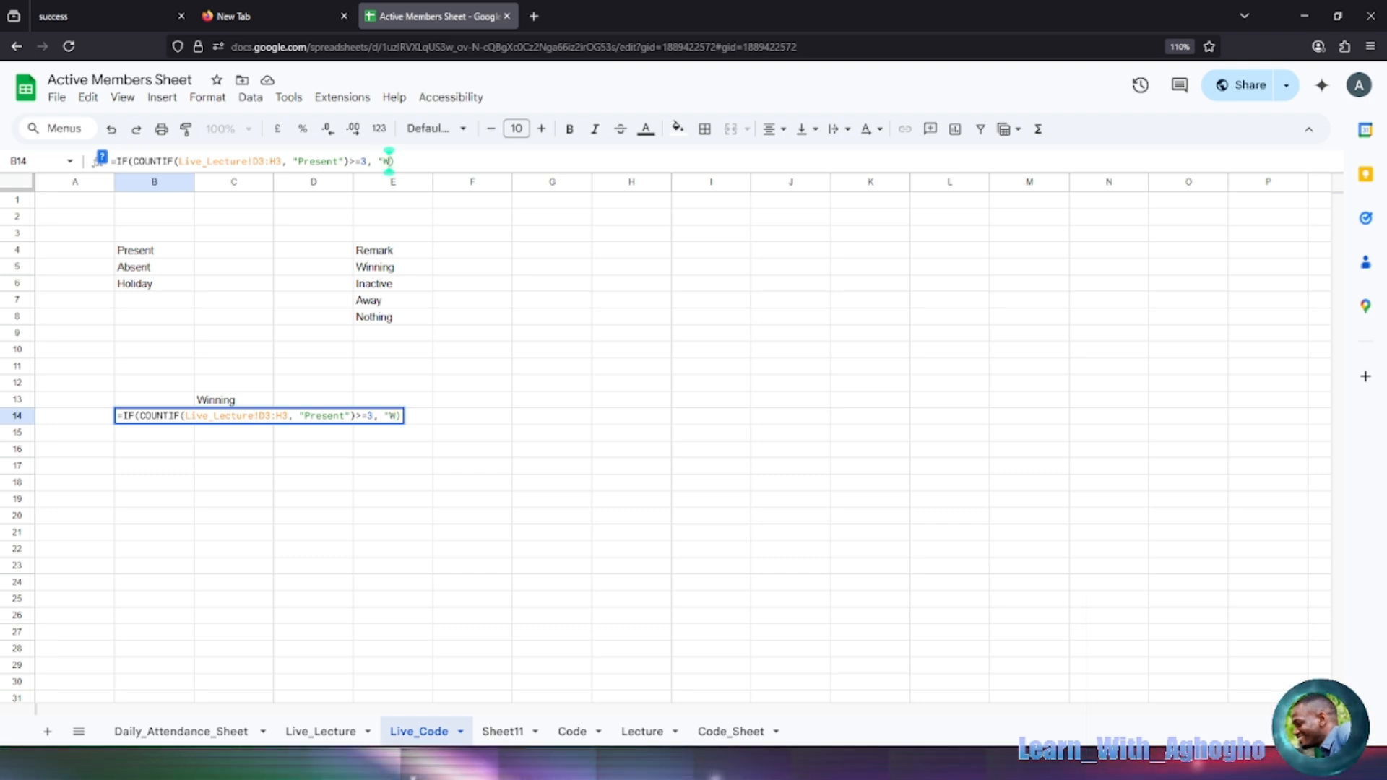
pyautogui.write('inning')
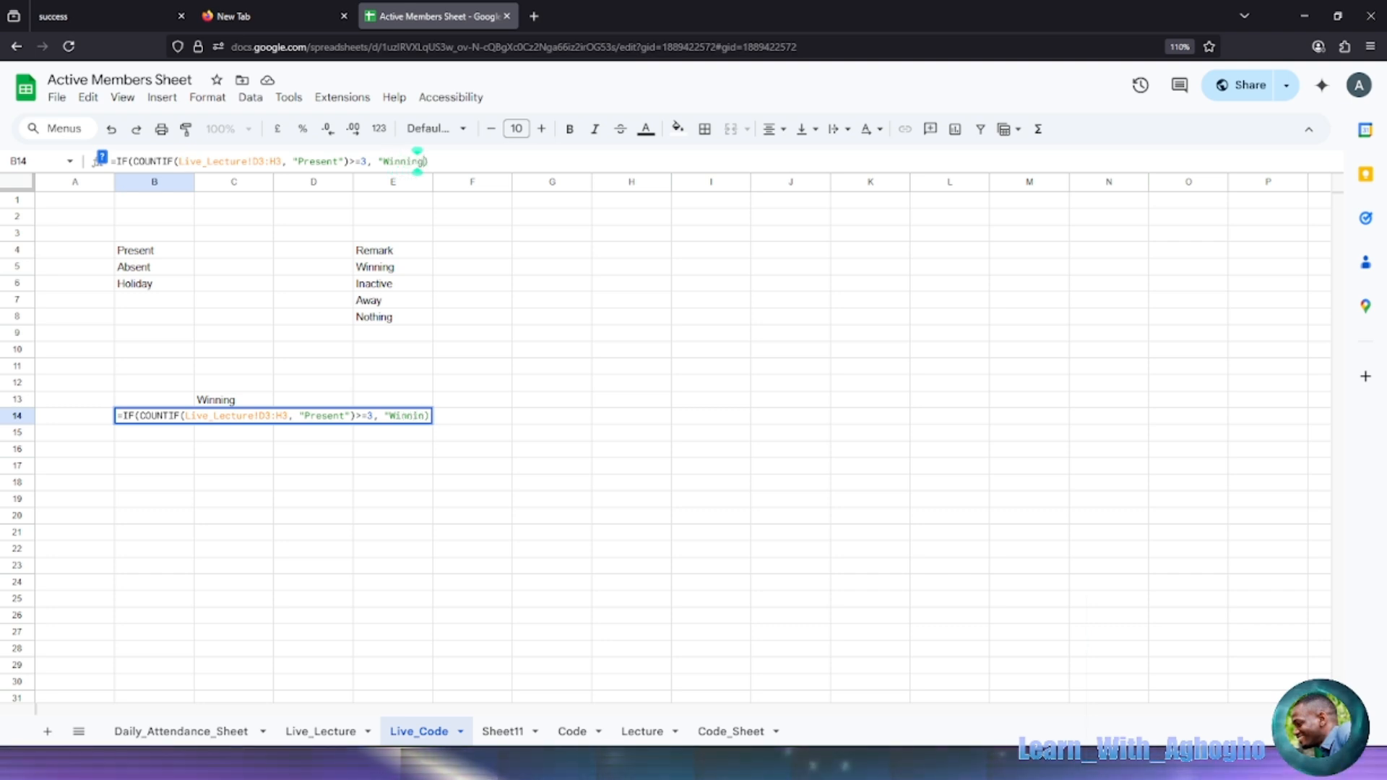
pyautogui.write('", ')
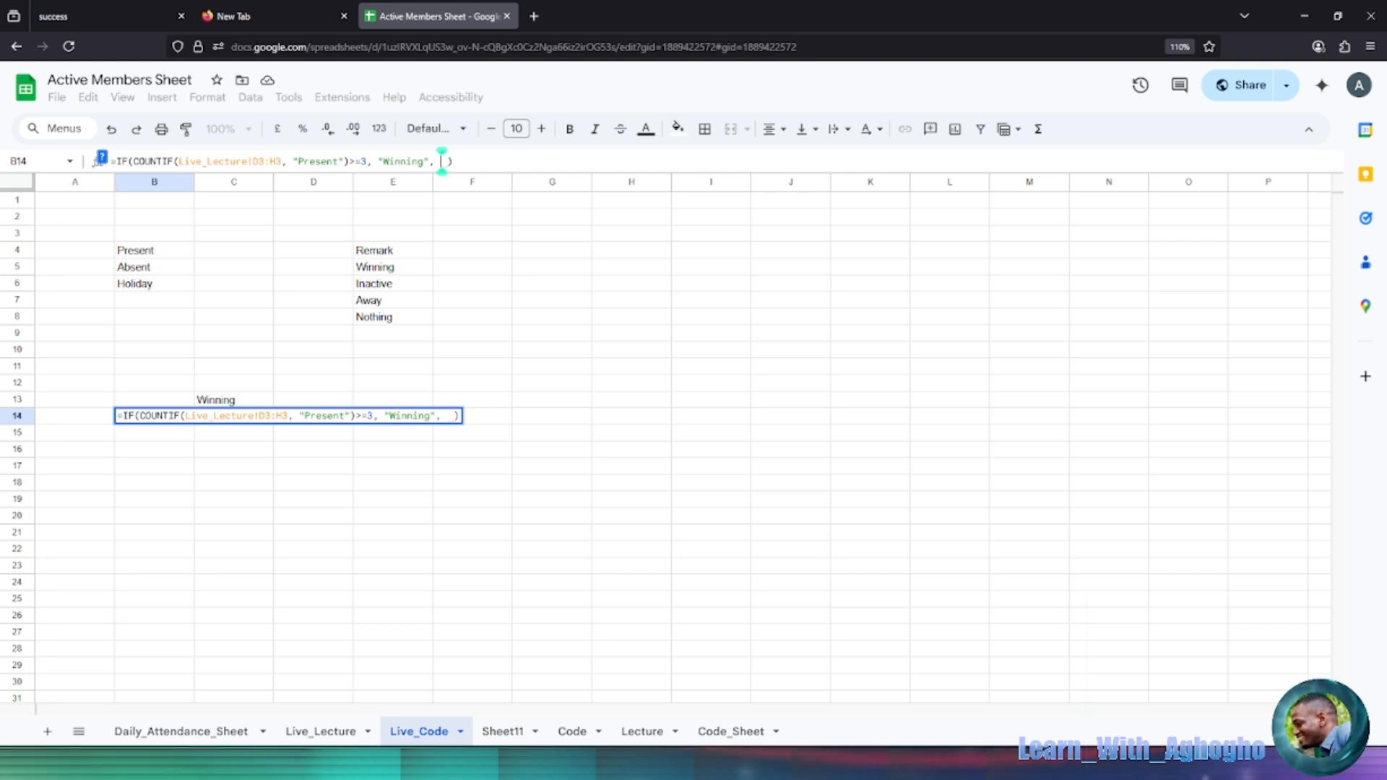
# Add "Nothing" as the value returned when the B14 condition is false and commit the formula.
pyautogui.write(' Noth')
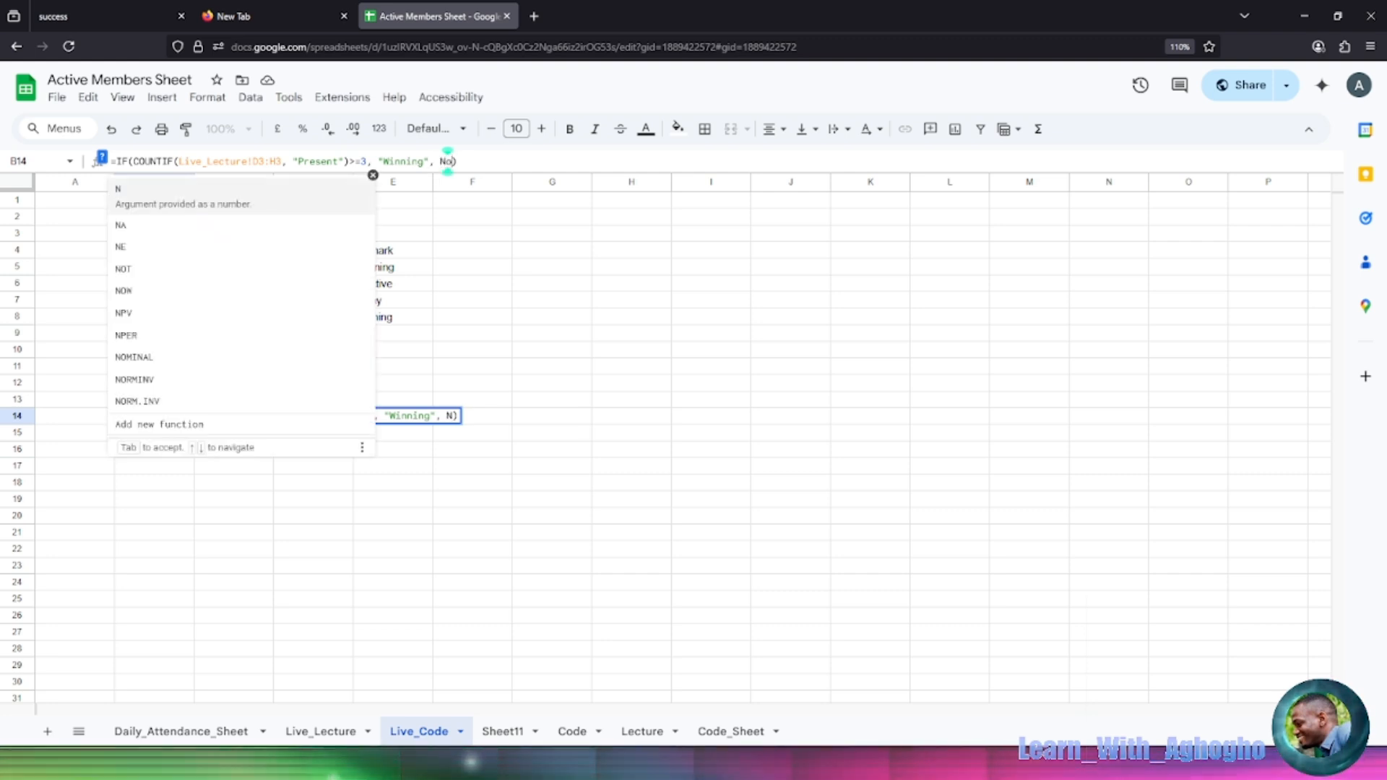
pyautogui.press('BackSpace')
pyautogui.press('BackSpace')
pyautogui.press('BackSpace')
pyautogui.press('BackSpace')
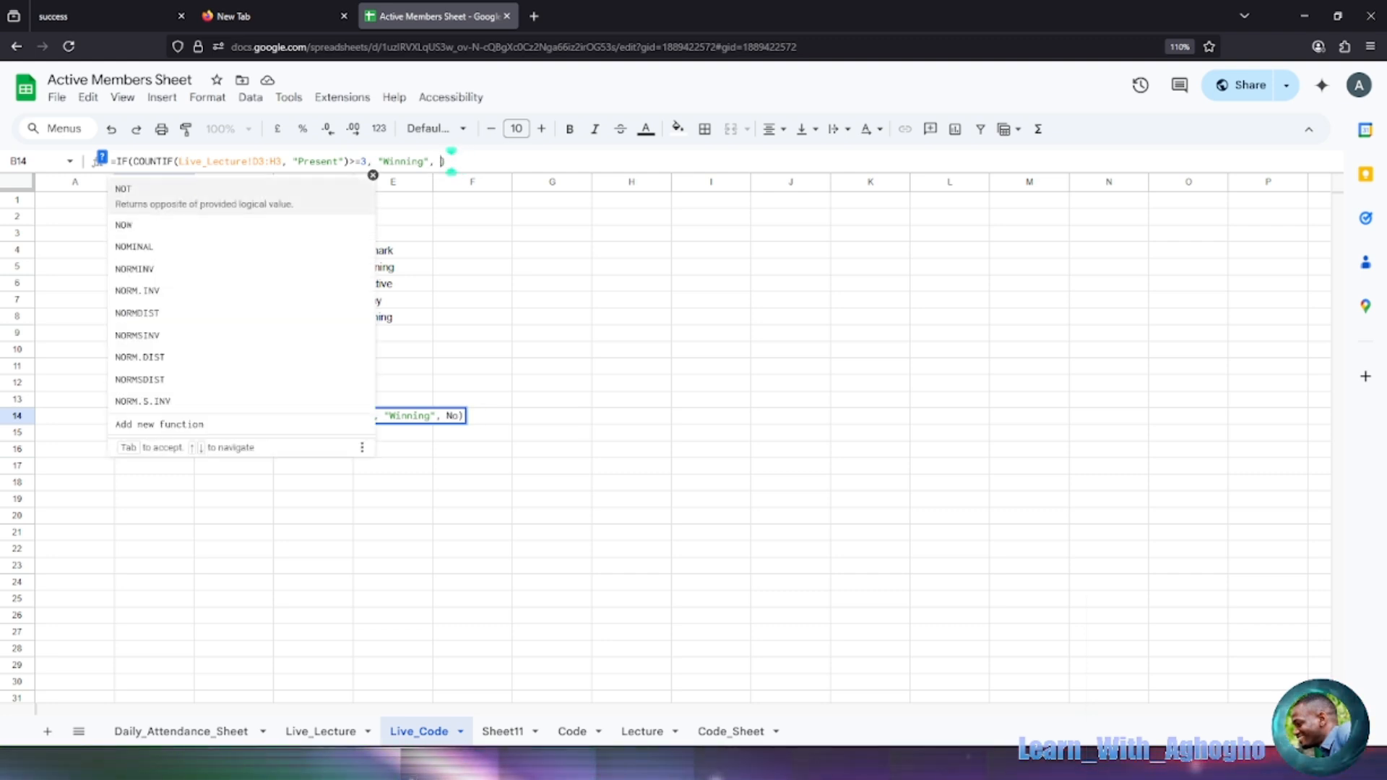
pyautogui.write('"')
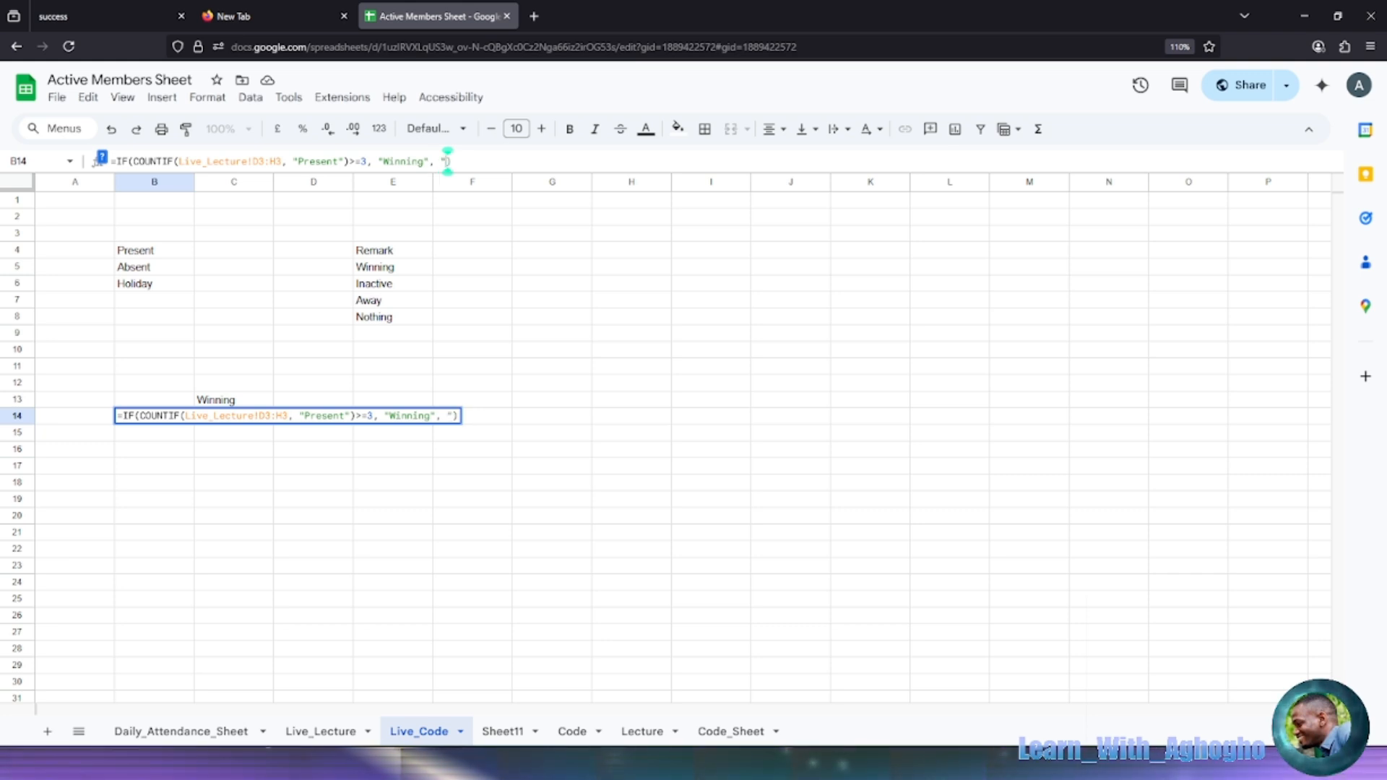
pyautogui.write('Nothing')
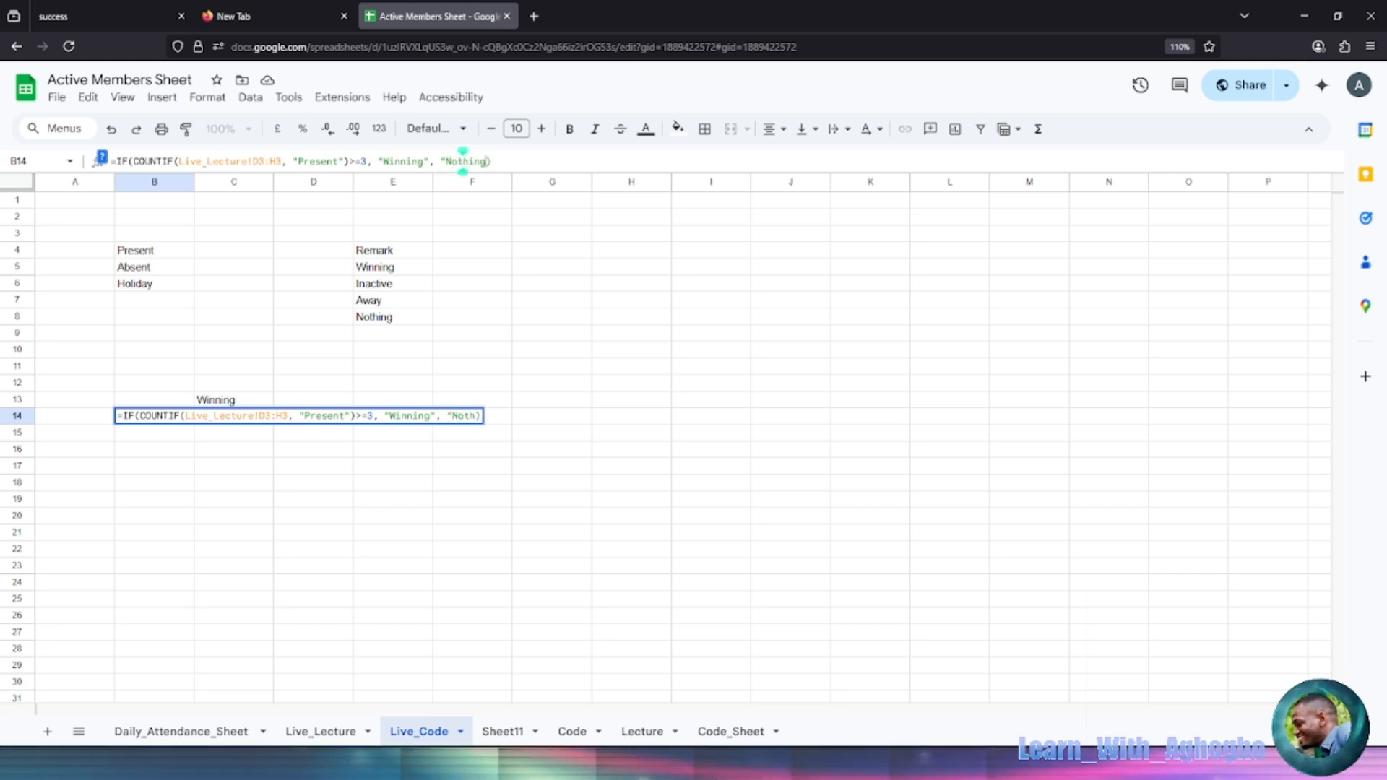
pyautogui.write('"')
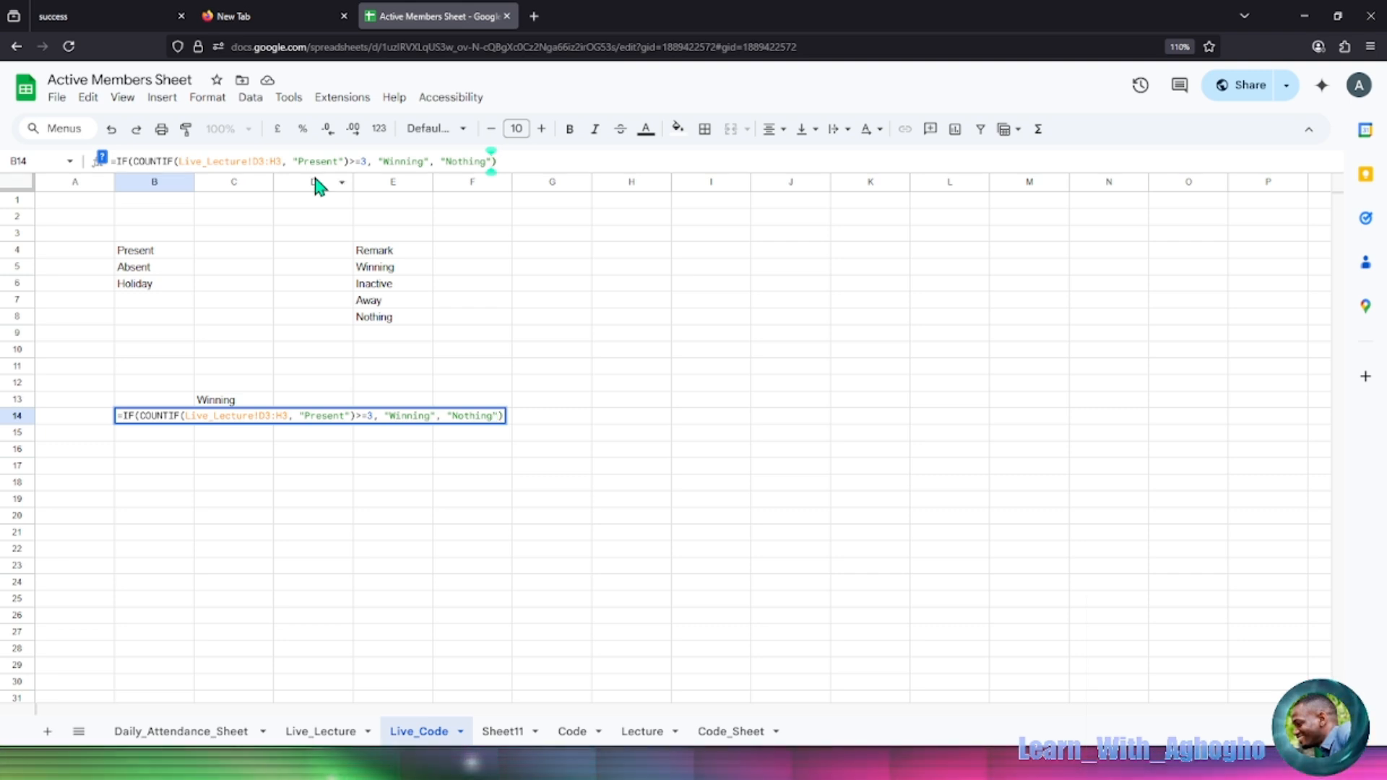
pyautogui.press('Return')
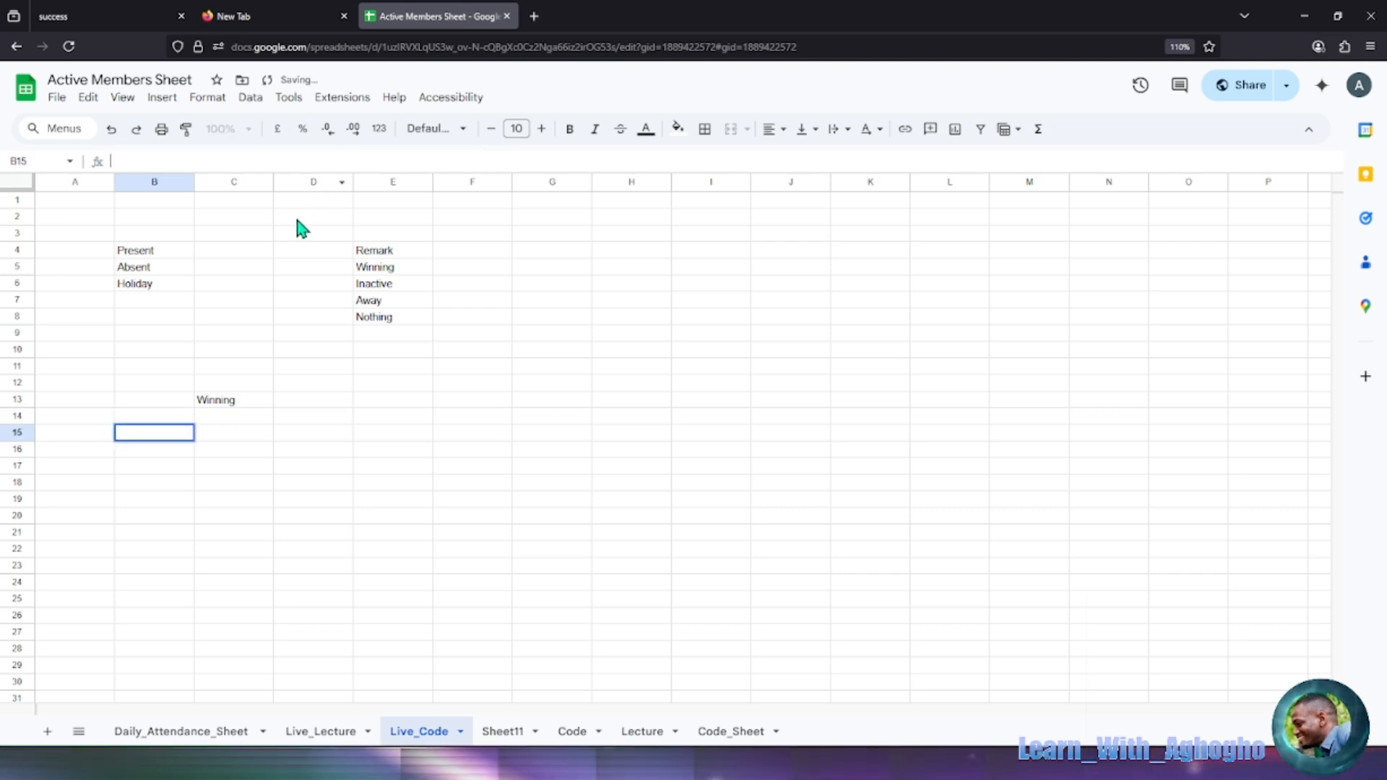
# Review the B14 formula and delete the older formula from cell C13.
pyautogui.click(174, 419)
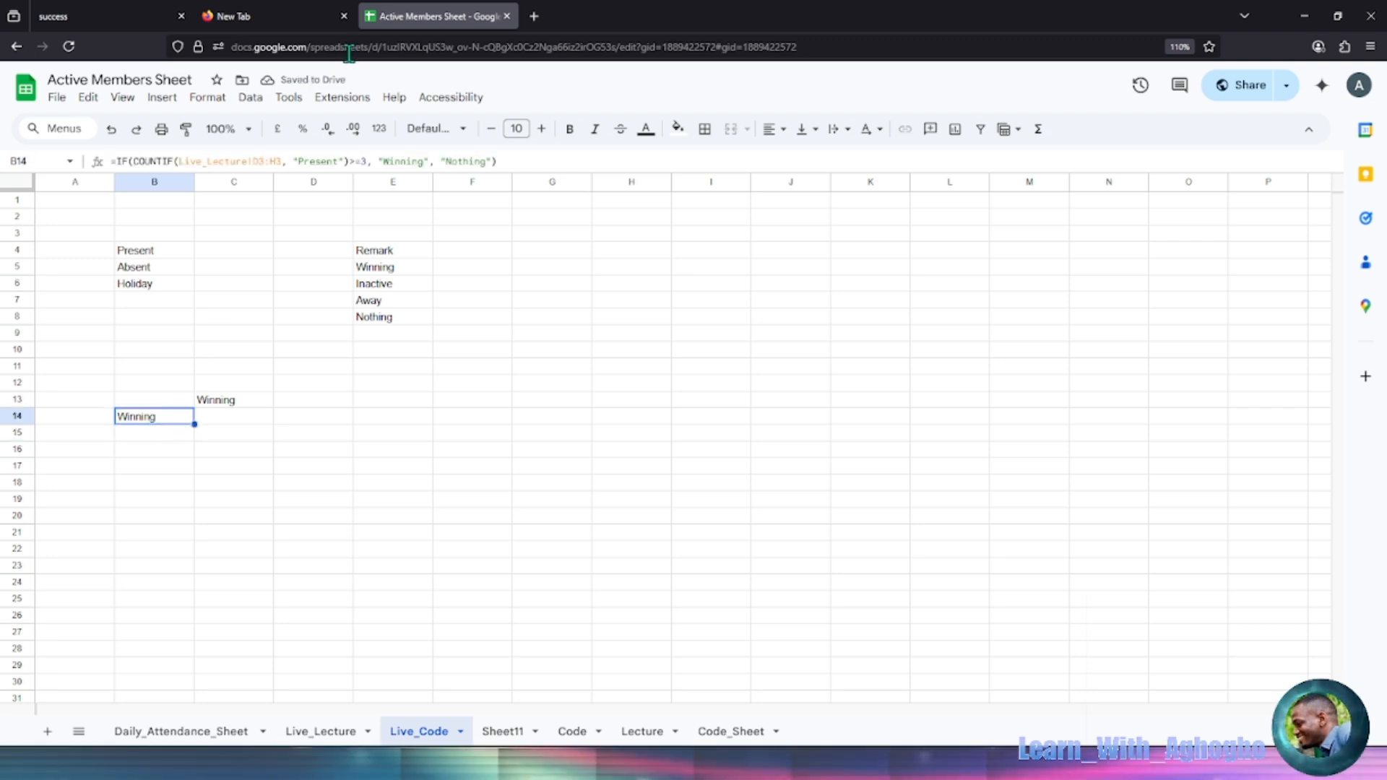
pyautogui.press('Return')
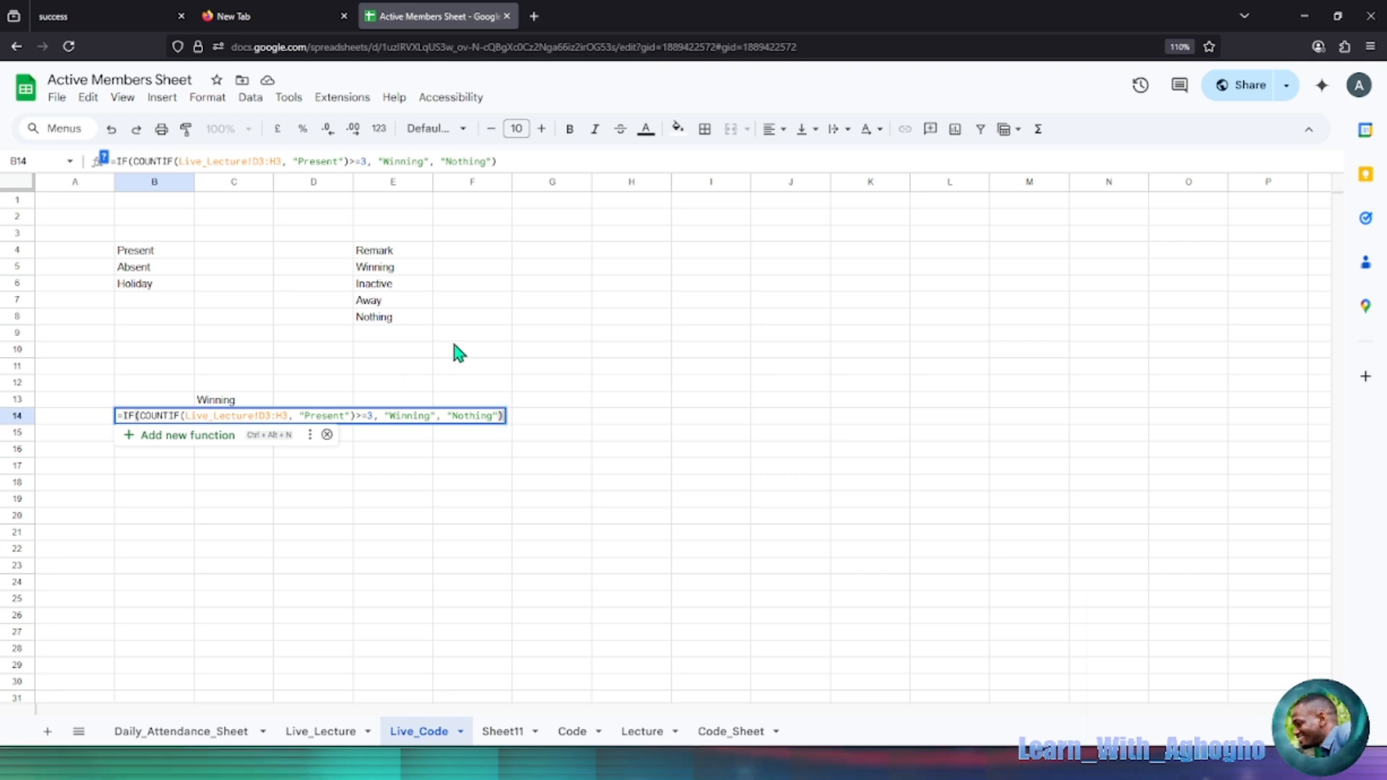
pyautogui.click(230, 402)
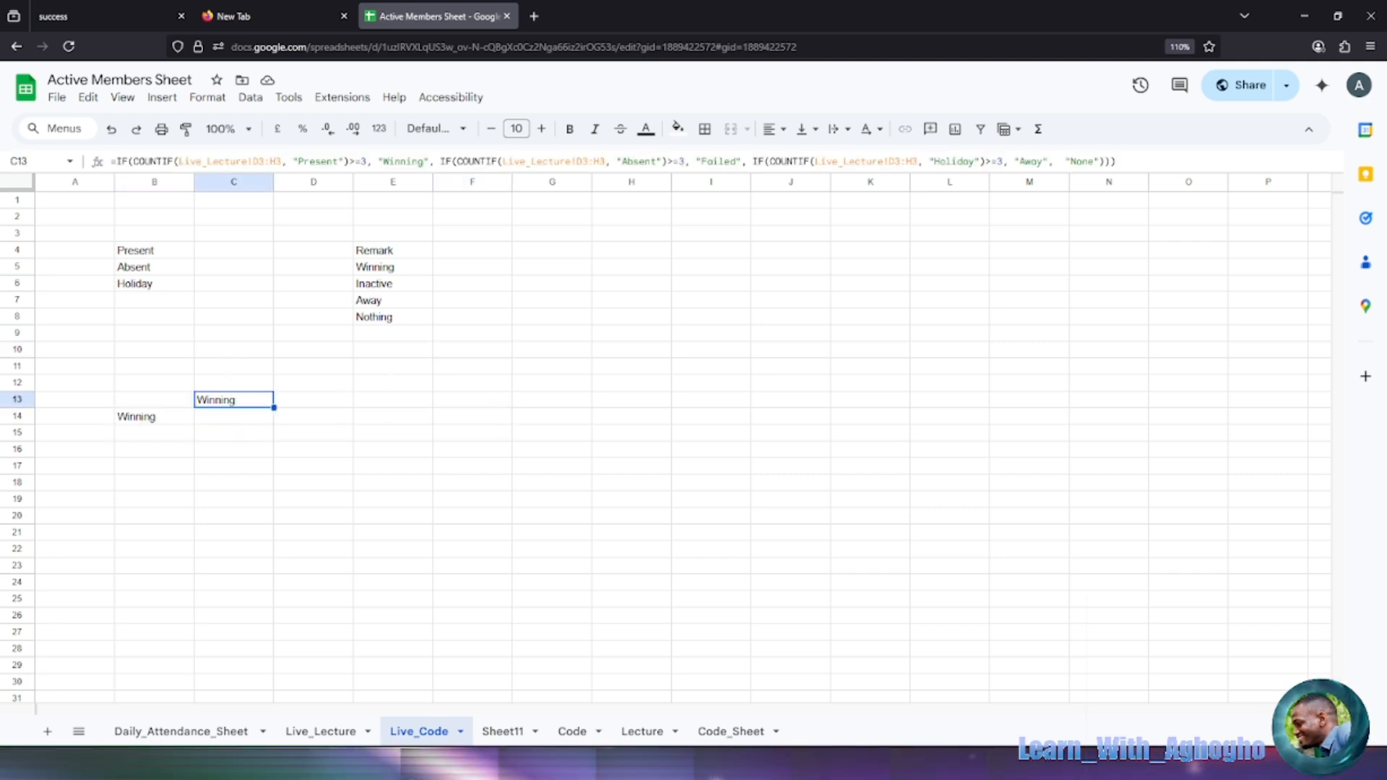
pyautogui.press('Delete')
# Duplicate the B14 segment IF(COUNTIF(Live_Lecture!D3:H3, "Present")>=3, "Winning", and insert it before "Nothing" as a nested IF.
pyautogui.click(144, 419)
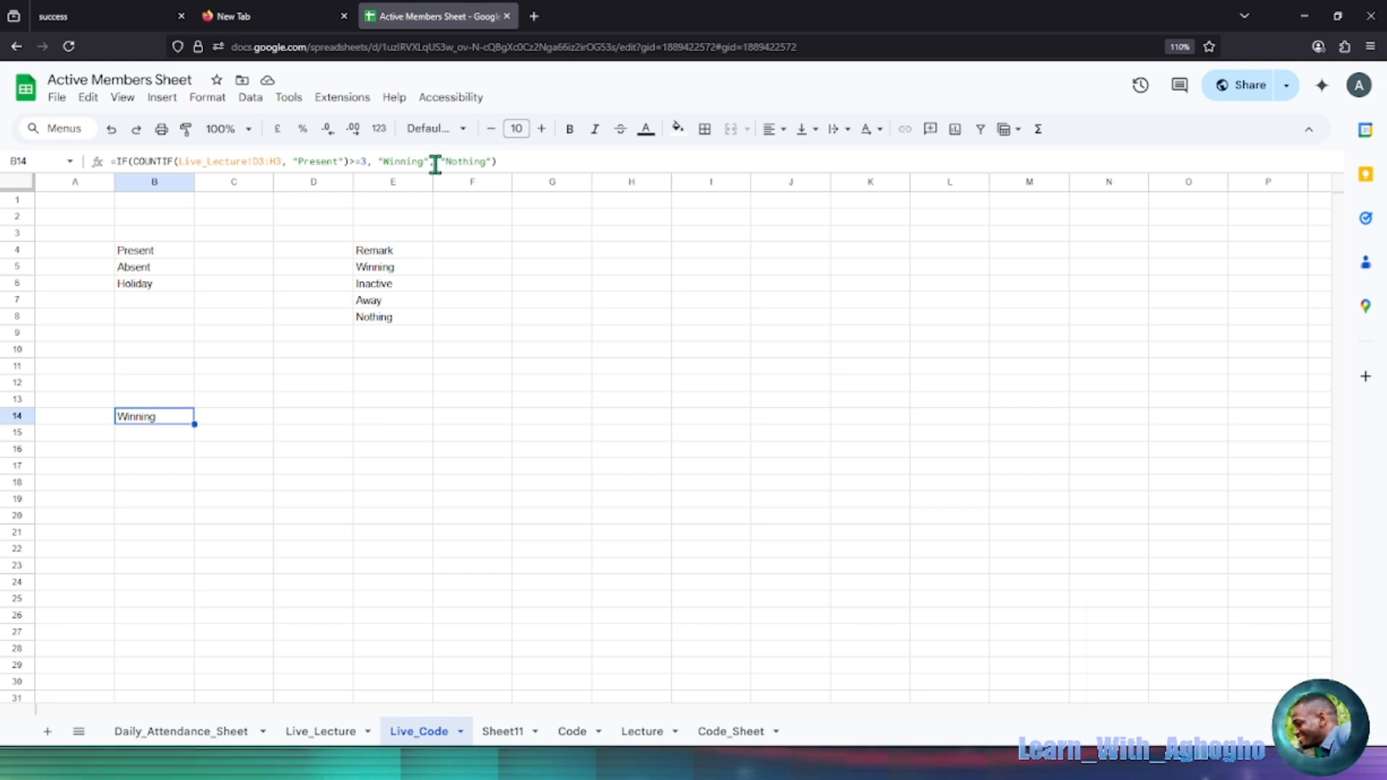
pyautogui.moveTo(438, 159); pyautogui.dragTo(119, 158)
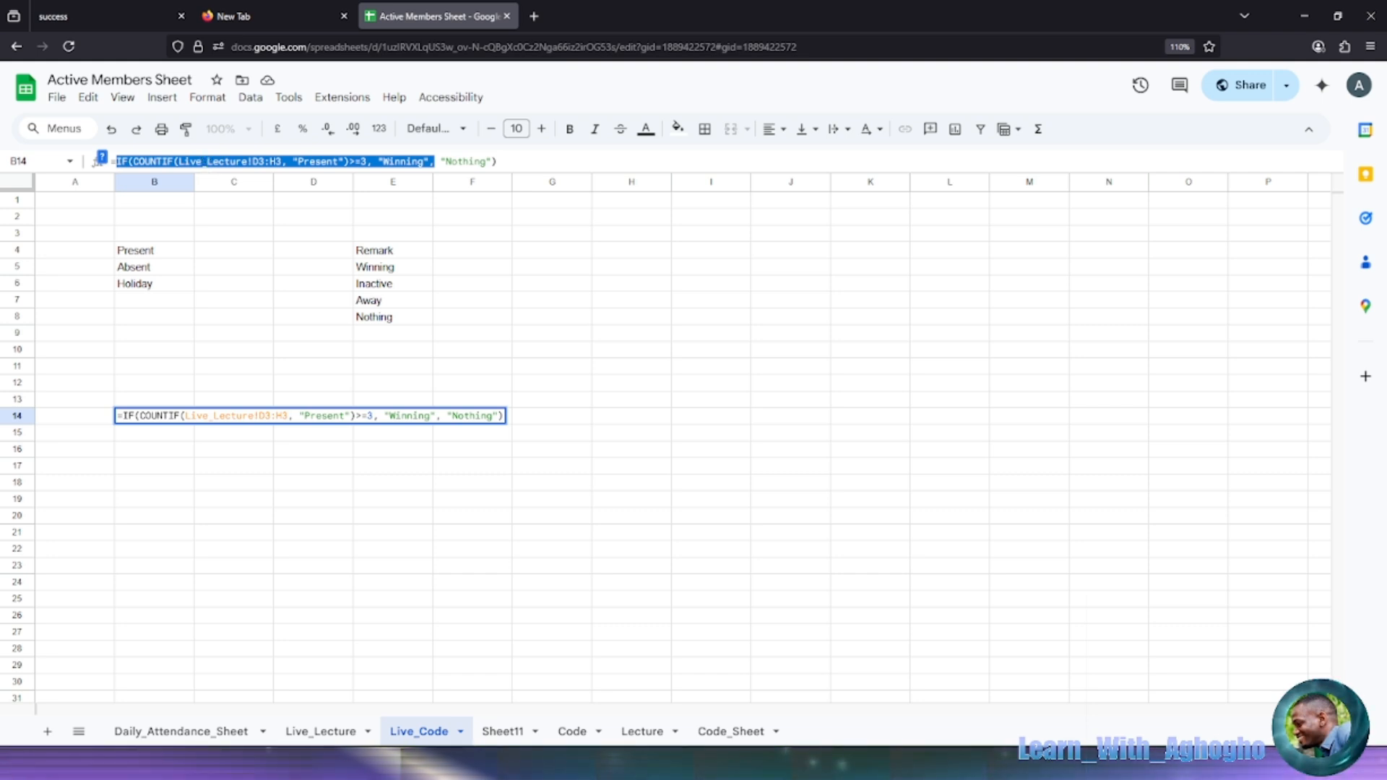
pyautogui.click(440, 160)
pyautogui.write('IF(COUNTIF(Live_Lecture!D3:H3, "Present")>=3, "Winning",')
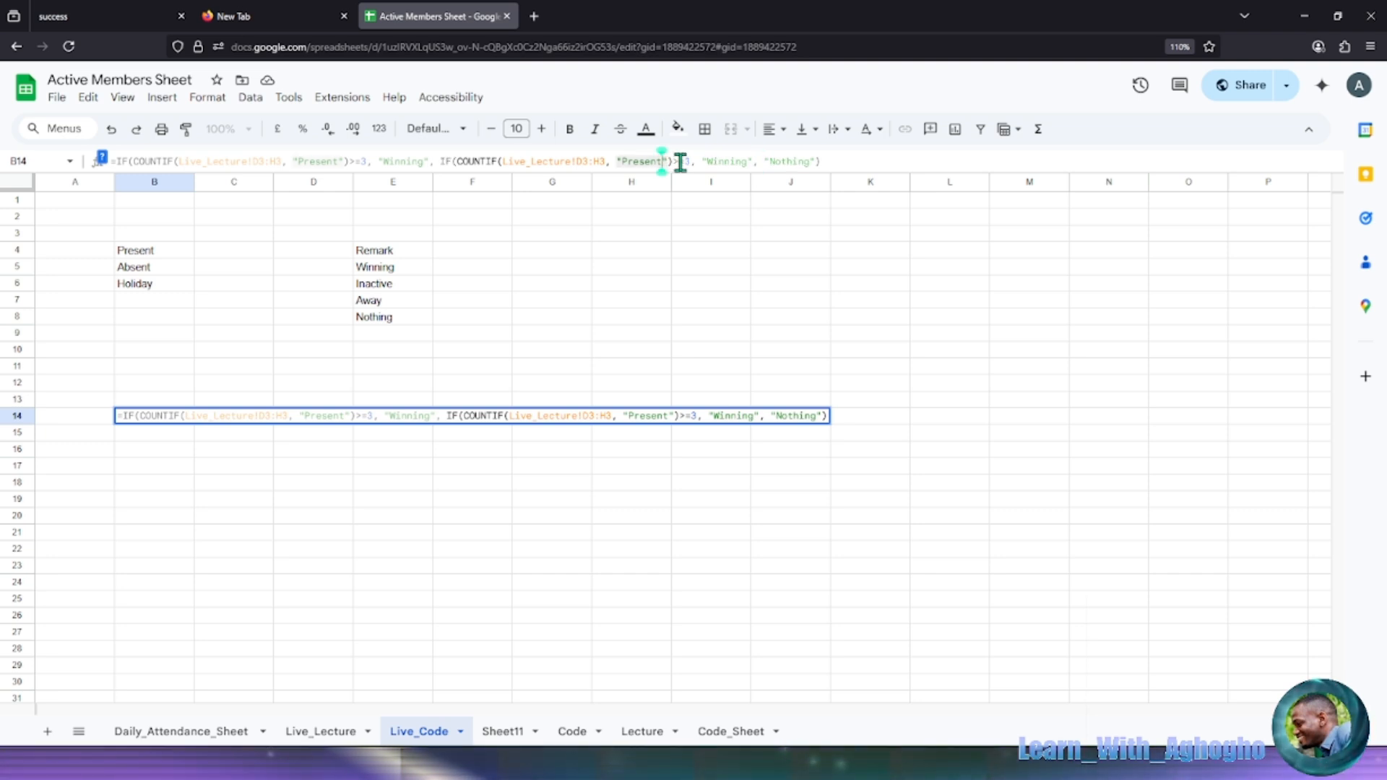
# Change the second COUNTIF criterion in the B14 formula to "Absent".
pyautogui.press('BackSpace')
pyautogui.press('BackSpace')
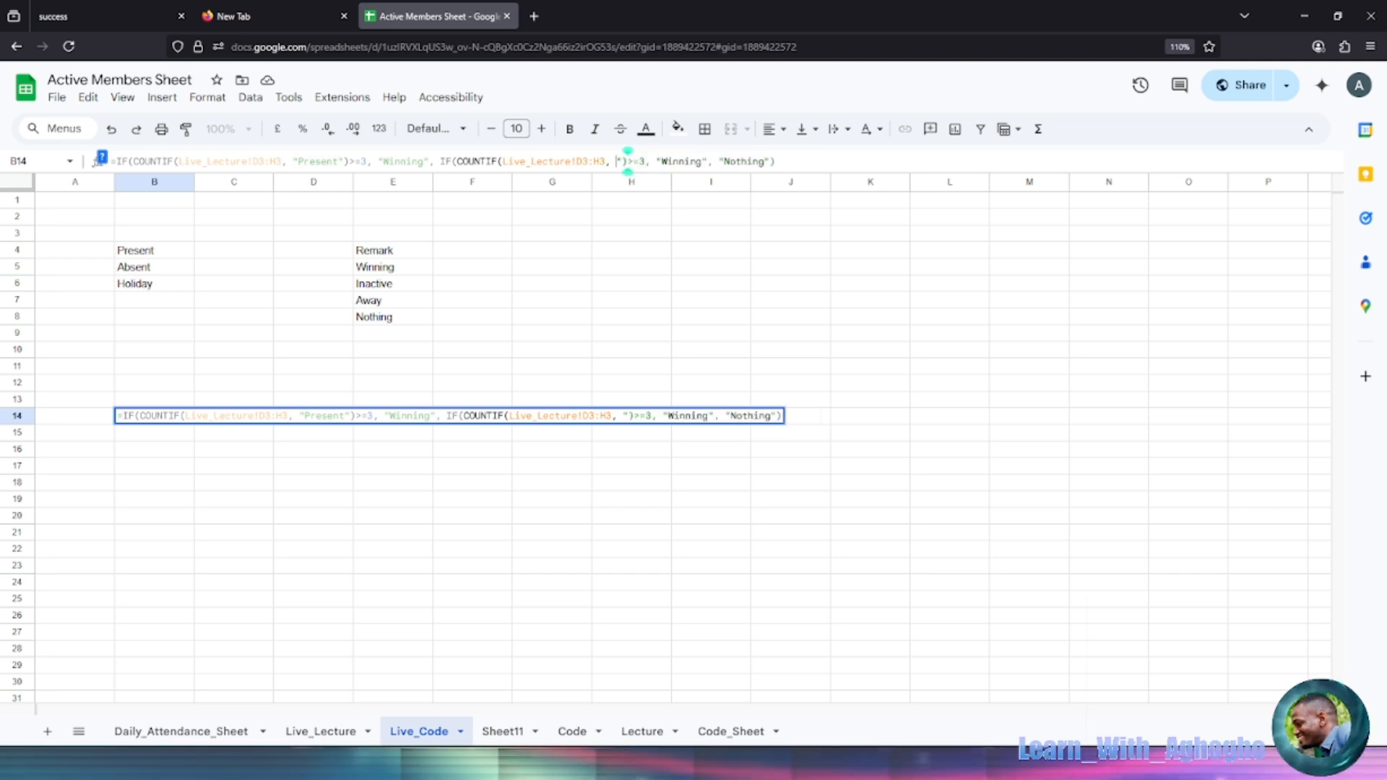
pyautogui.press('BackSpace')
pyautogui.press('BackSpace')
pyautogui.write('A')
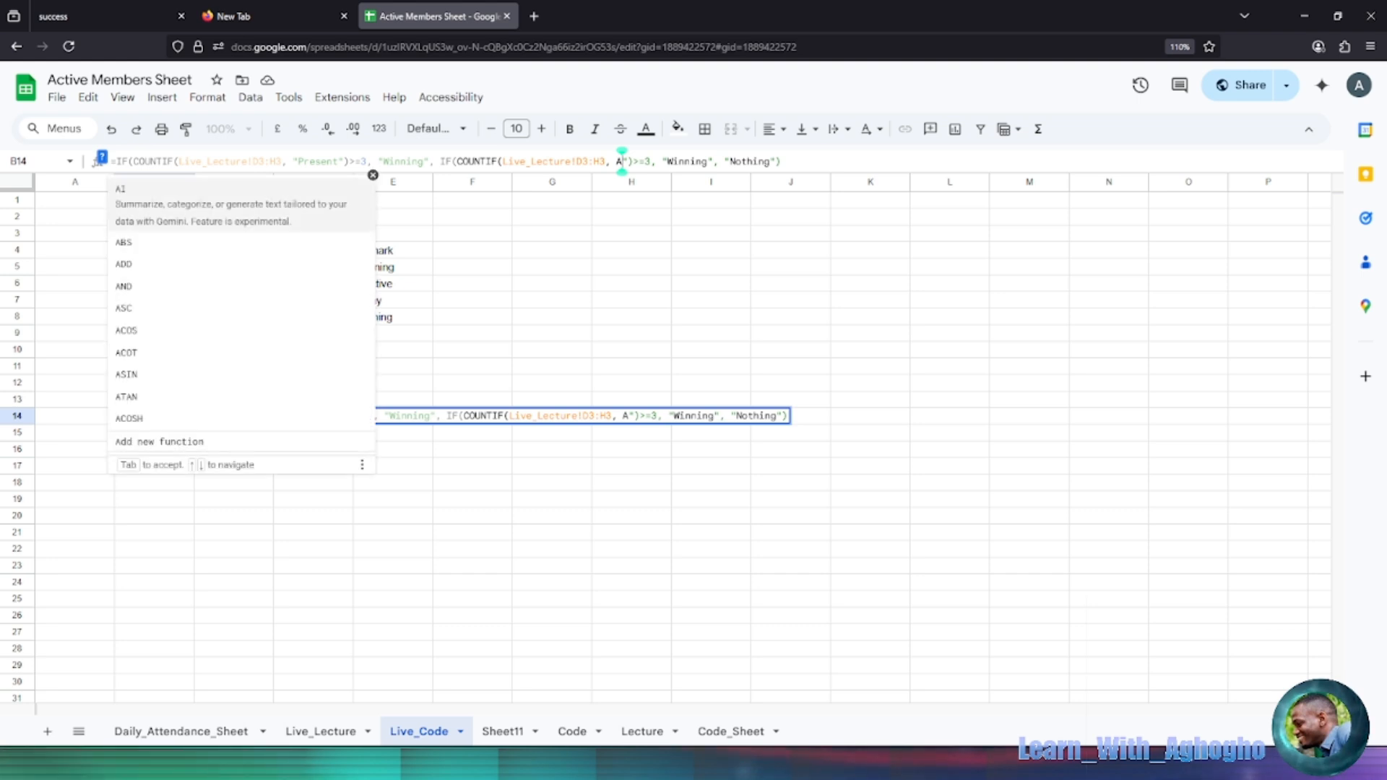
pyautogui.press('BackSpace')
pyautogui.write('"')
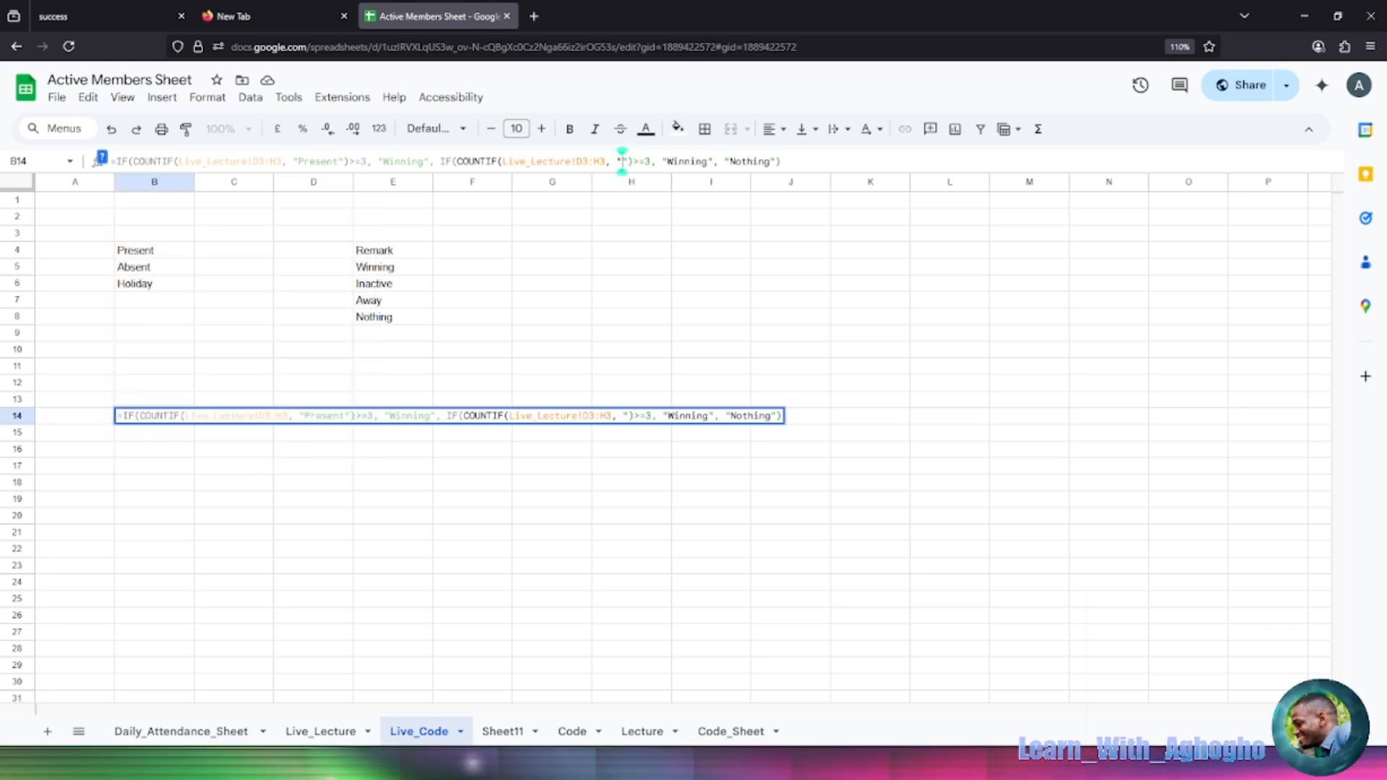
pyautogui.write('A')
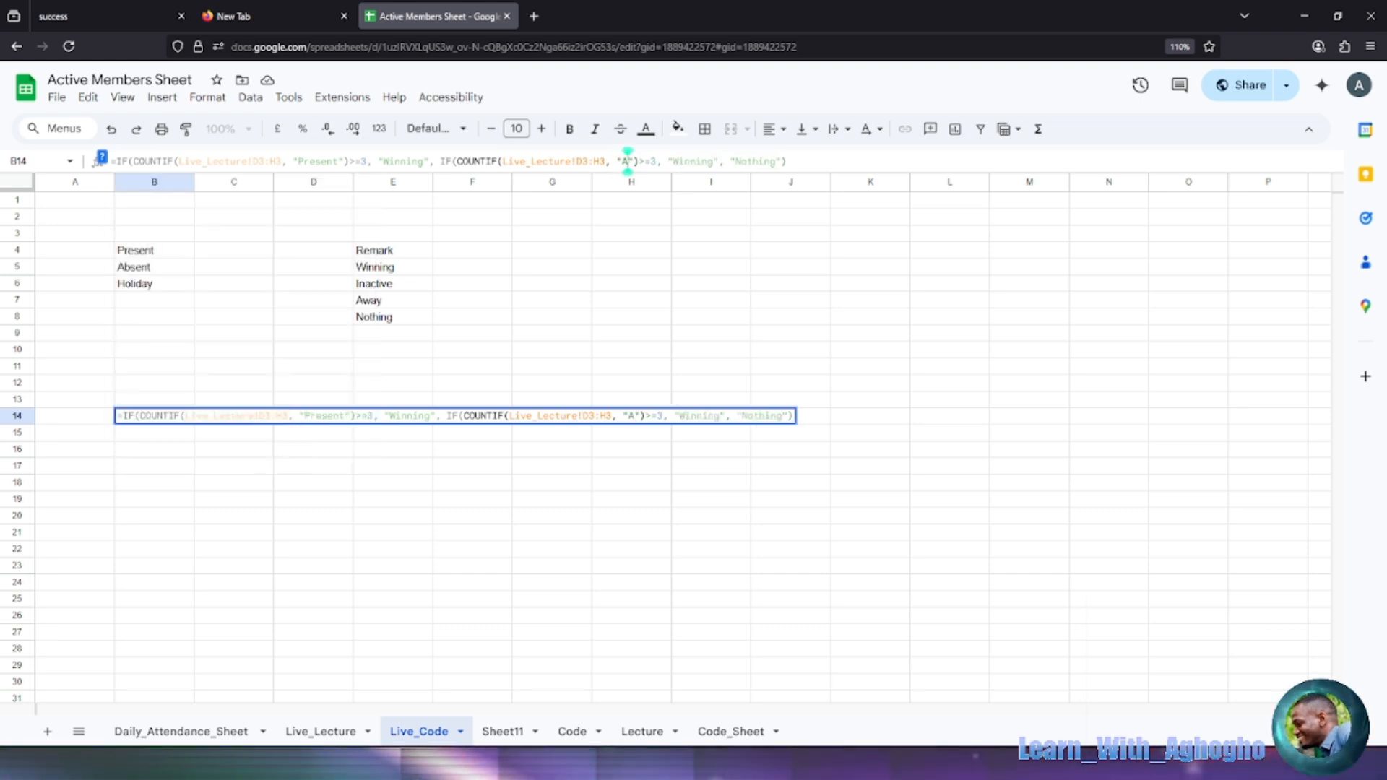
pyautogui.write('bsent')
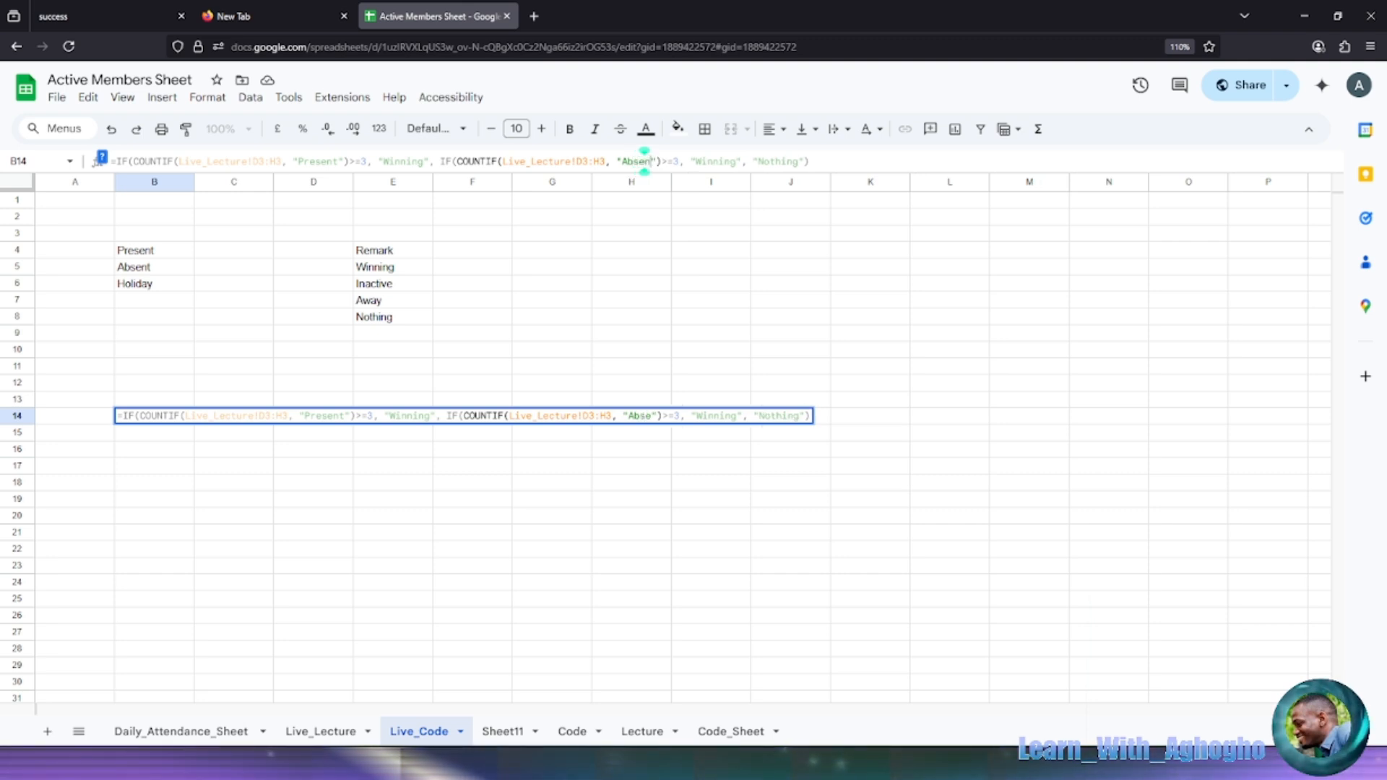
# Change the value returned by the "Absent" condition in the B14 formula to "Inactive".
pyautogui.doubleClick(744, 162)
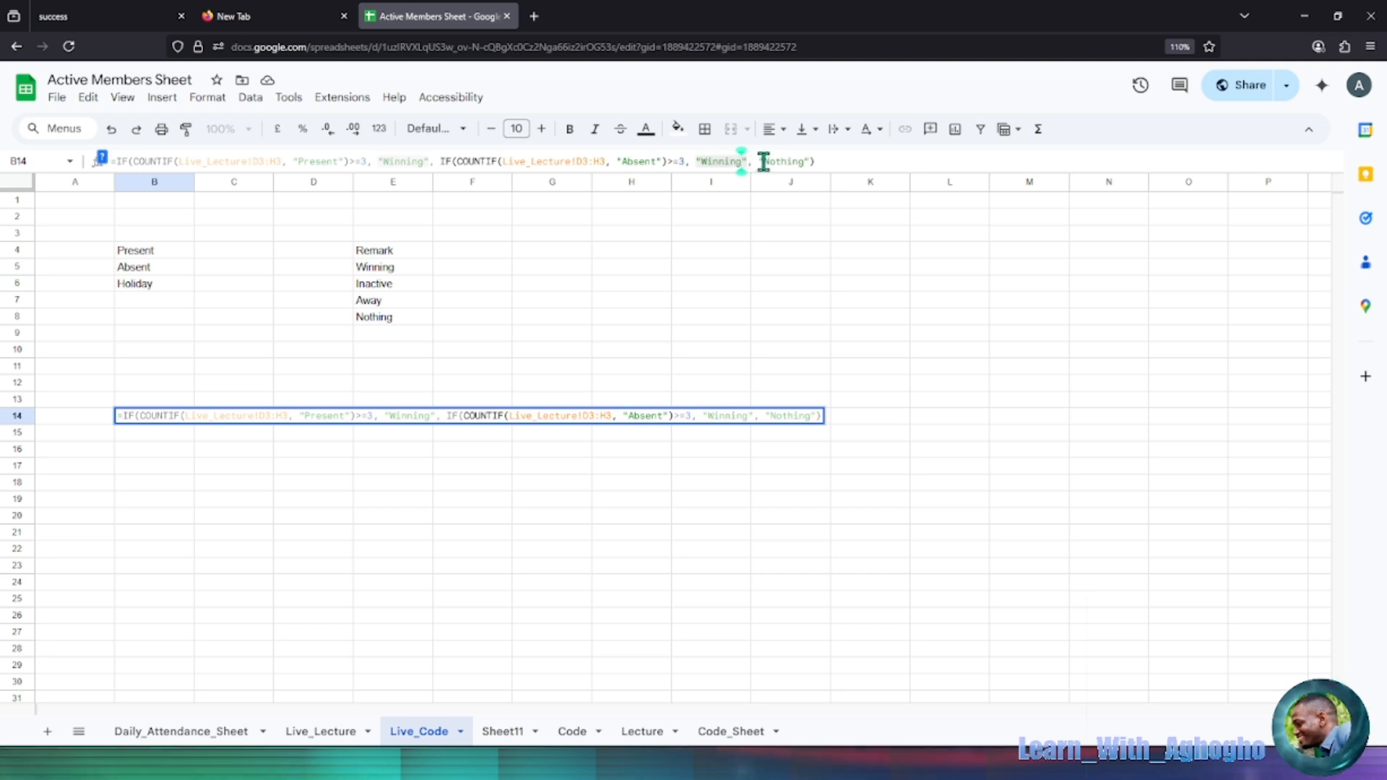
pyautogui.press('BackSpace')
pyautogui.press('BackSpace')
pyautogui.press('BackSpace')
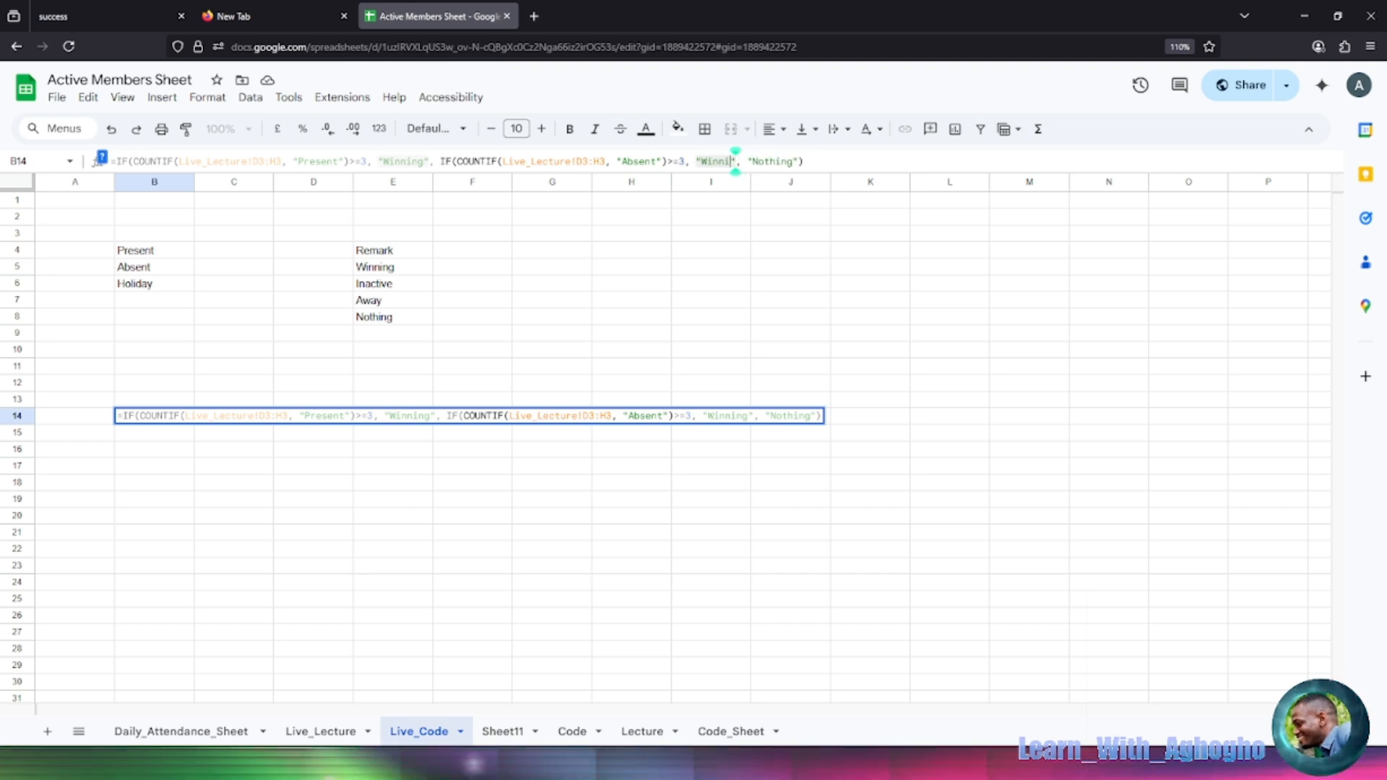
pyautogui.press('BackSpace')
pyautogui.press('BackSpace')
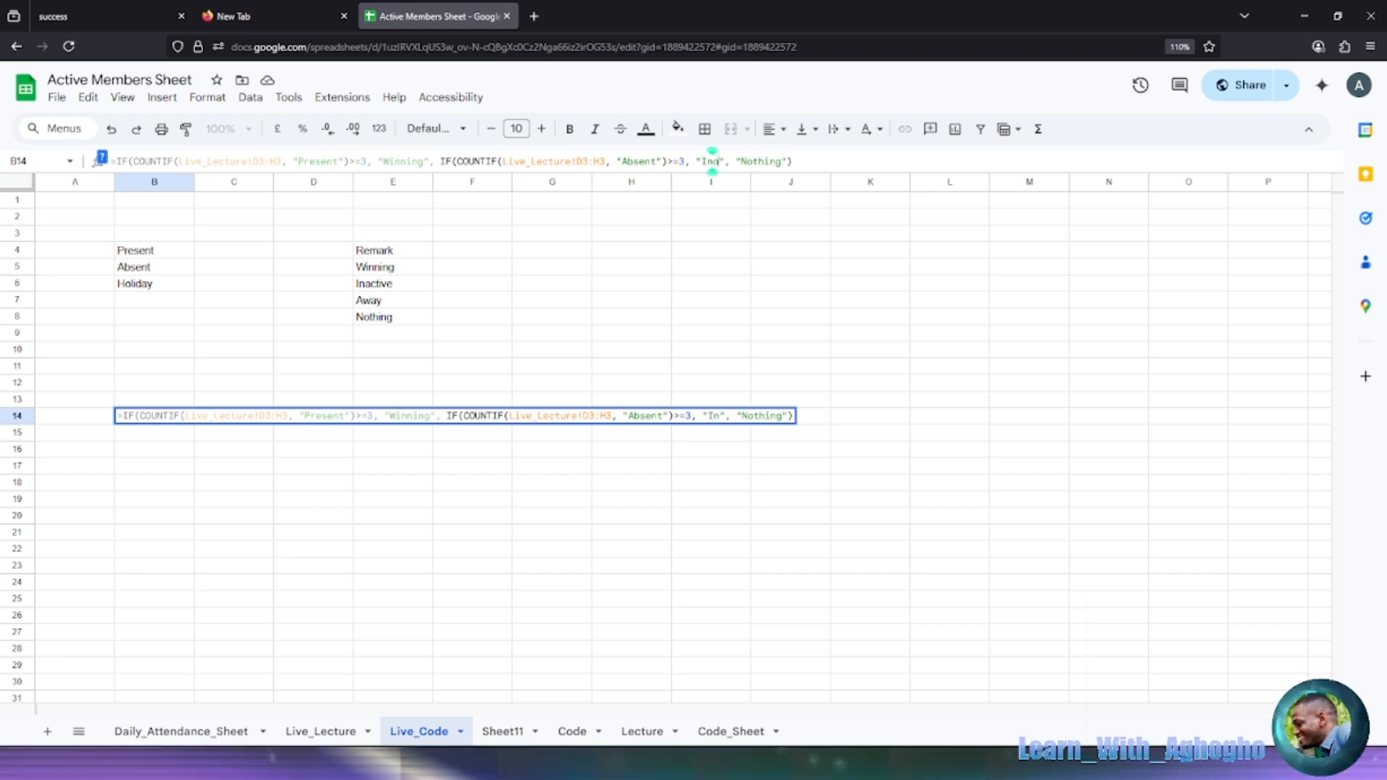
pyautogui.write('Inacti')
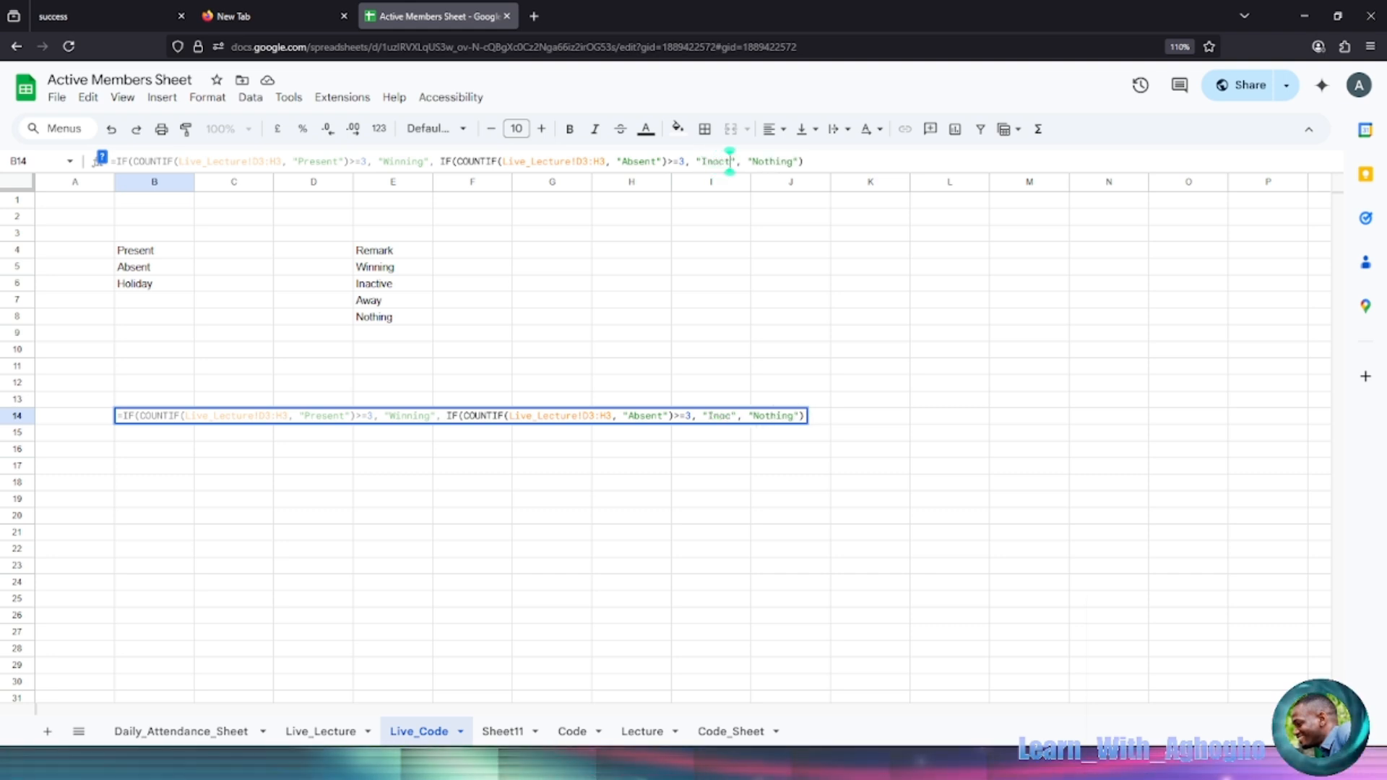
pyautogui.write('ve')
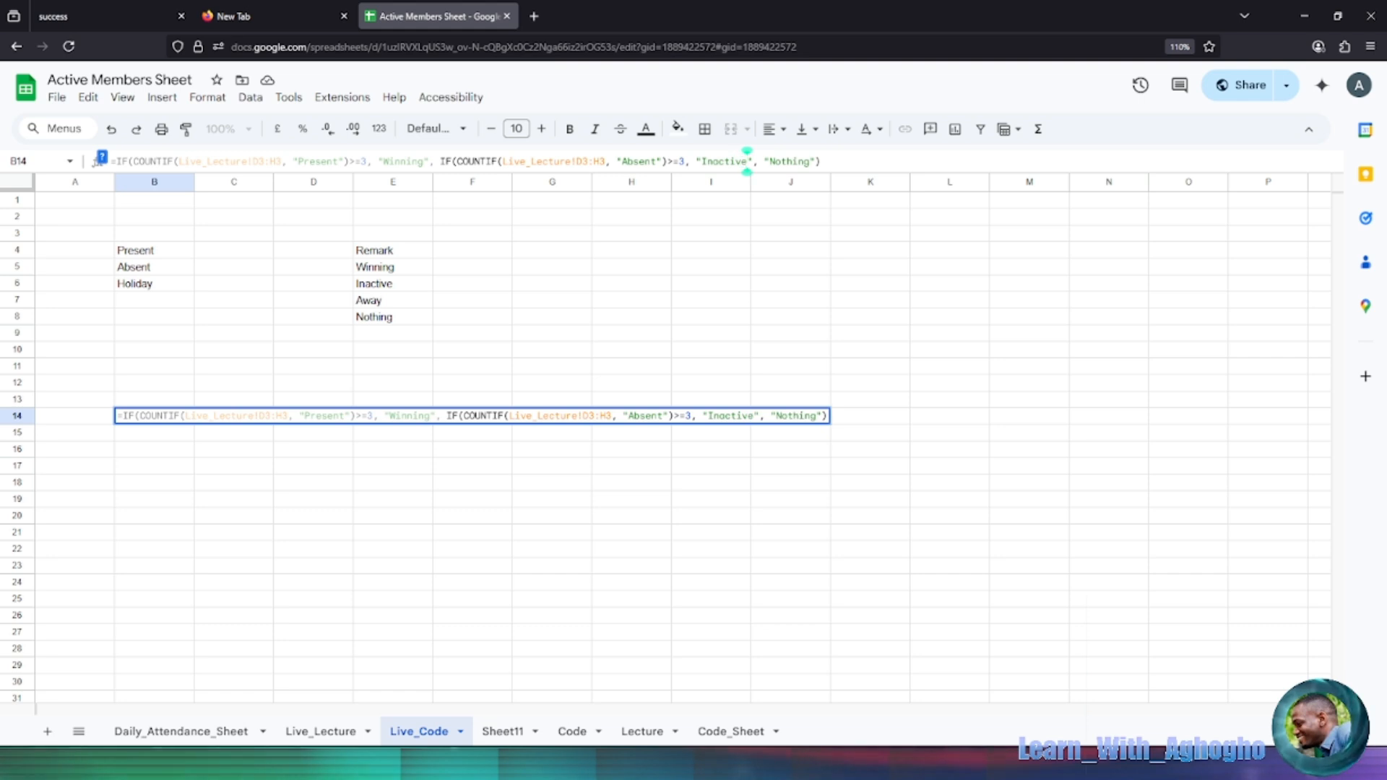
# Insert a third nested IF before "Nothing" in the B14 formula, testing COUNTIF(Live_Lecture!D3:H3, "Holiday")>=3.
pyautogui.click(768, 163)
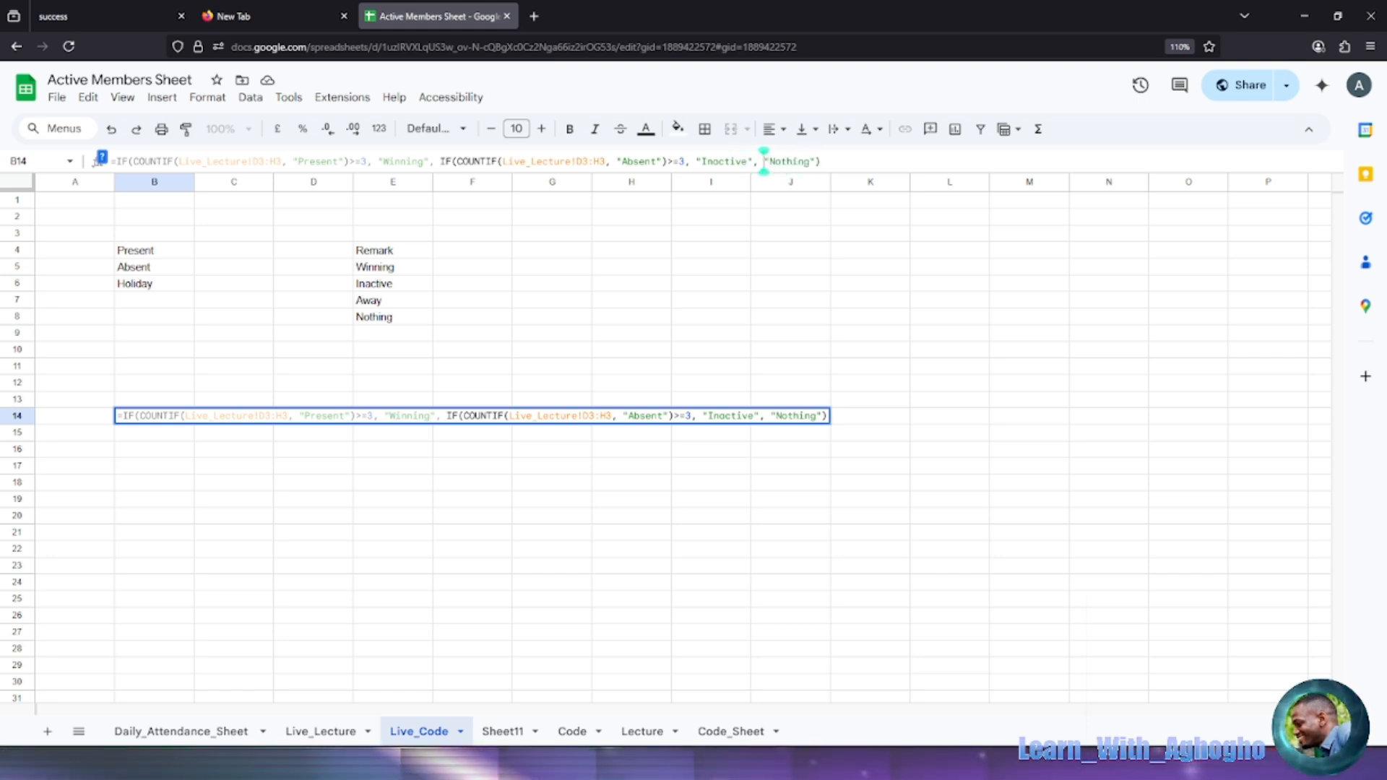
pyautogui.write('IF(COUNTIF(Live_Lecture!D3:H3, "Present")>=3, "Winning",')
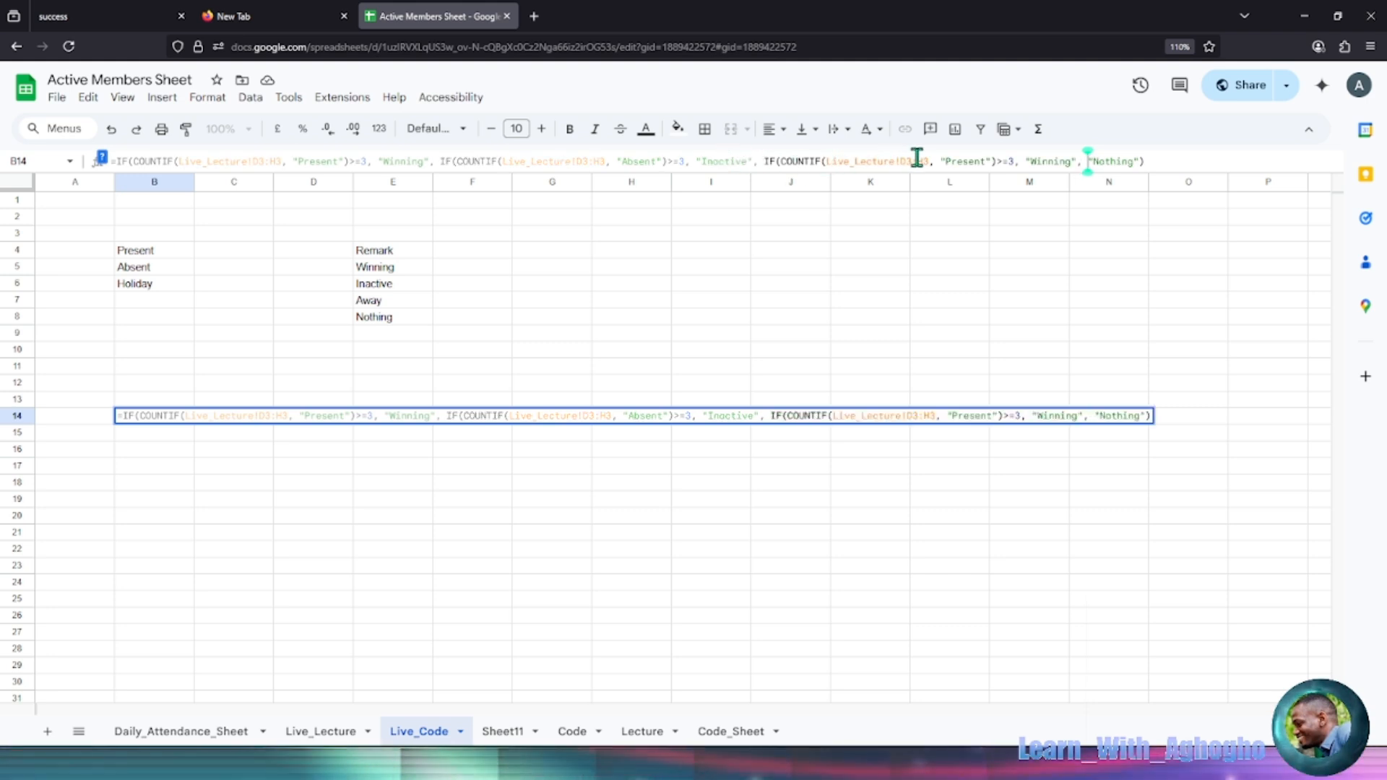
pyautogui.click(987, 160)
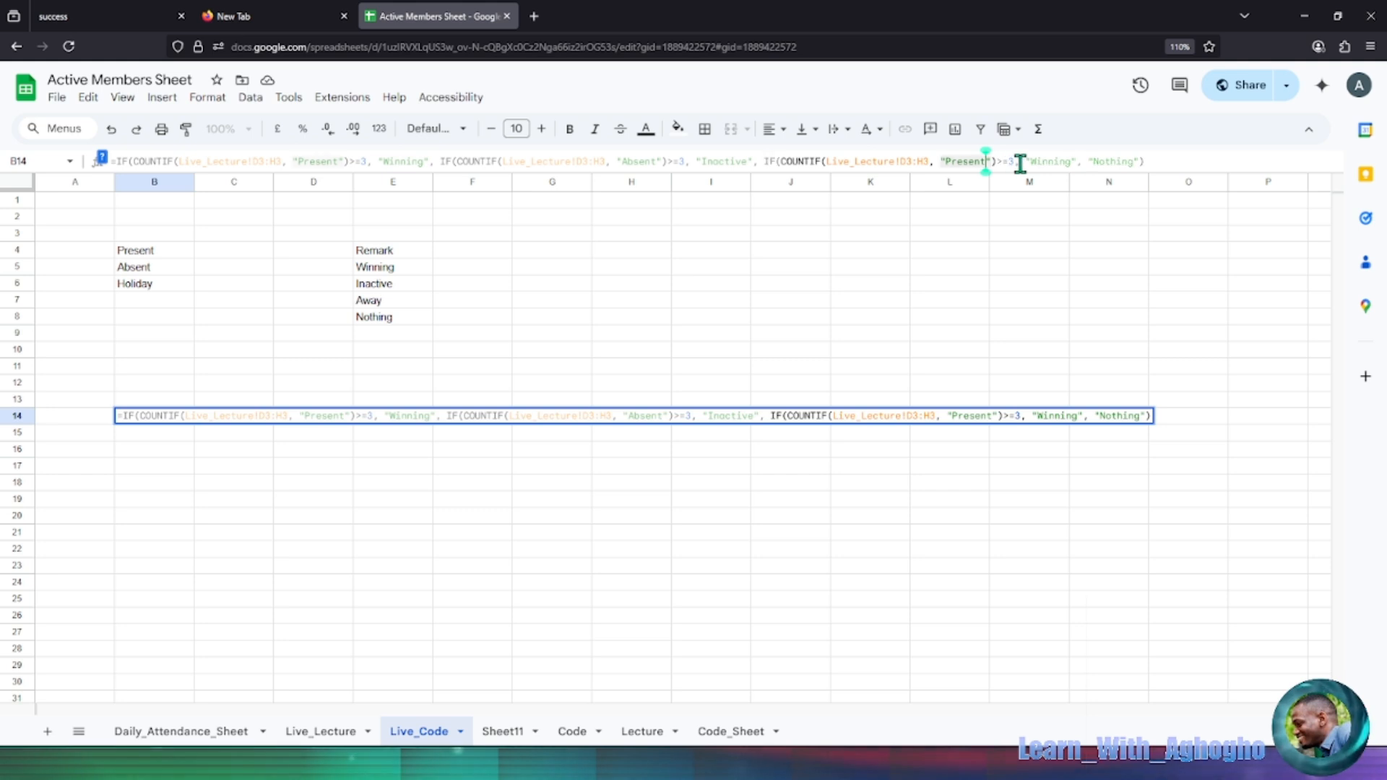
pyautogui.press('BackSpace')
pyautogui.press('BackSpace')
pyautogui.press('BackSpace')
pyautogui.press('BackSpace')
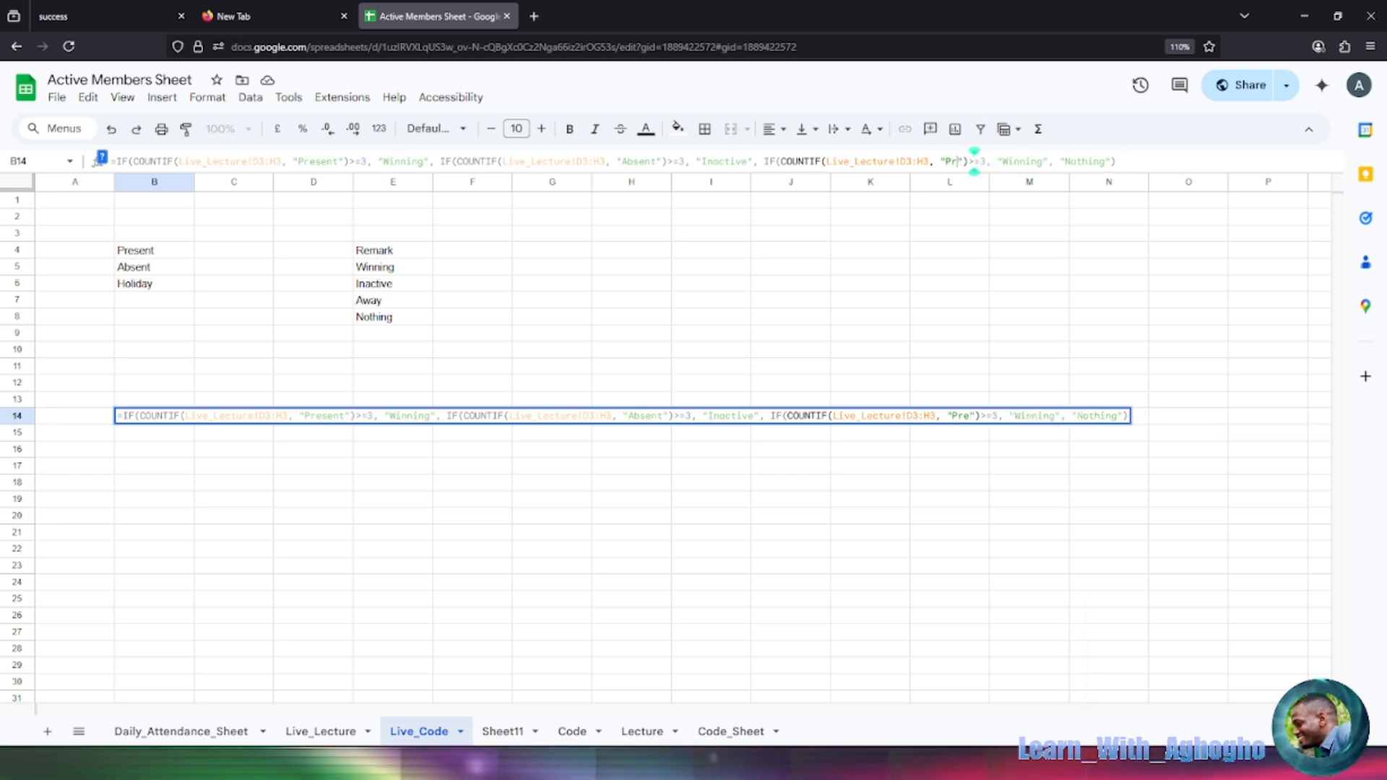
pyautogui.press('BackSpace')
pyautogui.press('BackSpace')
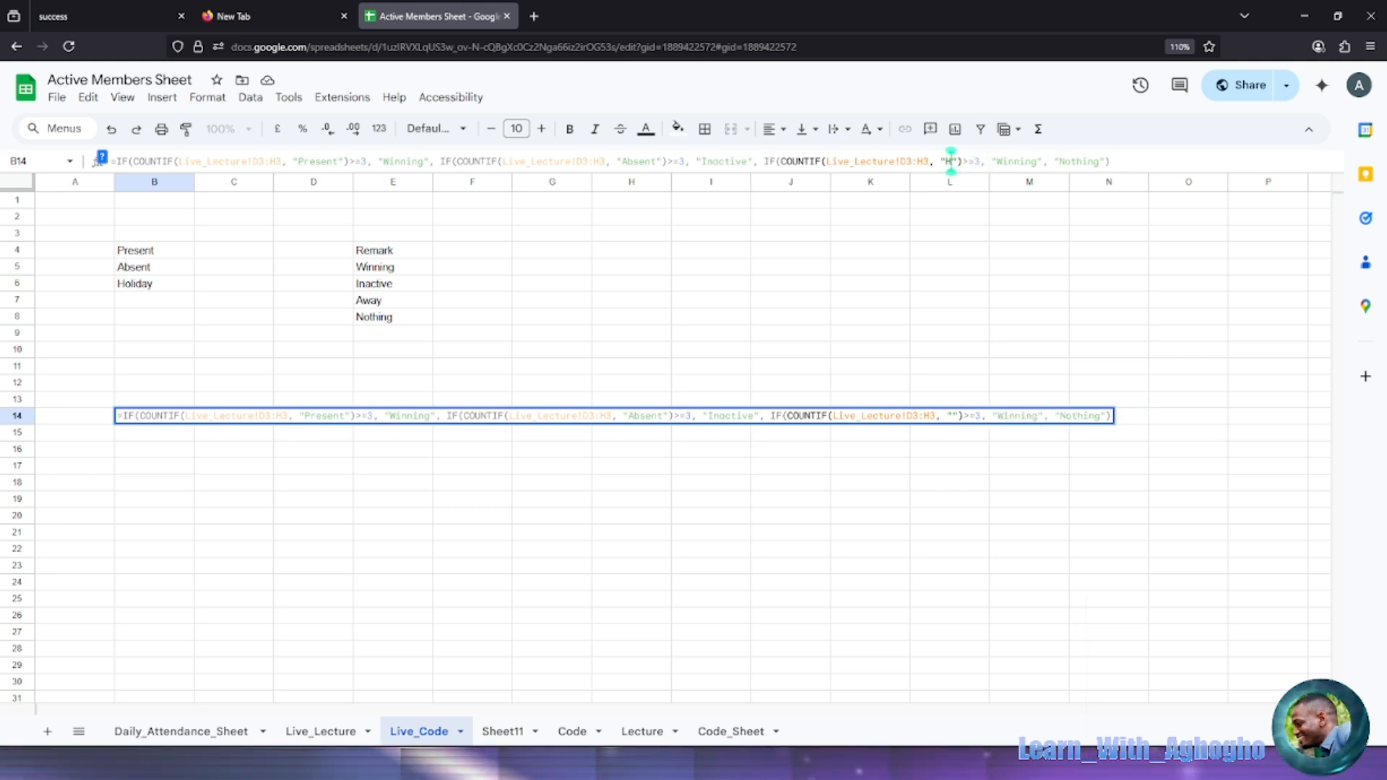
pyautogui.write('Holi')
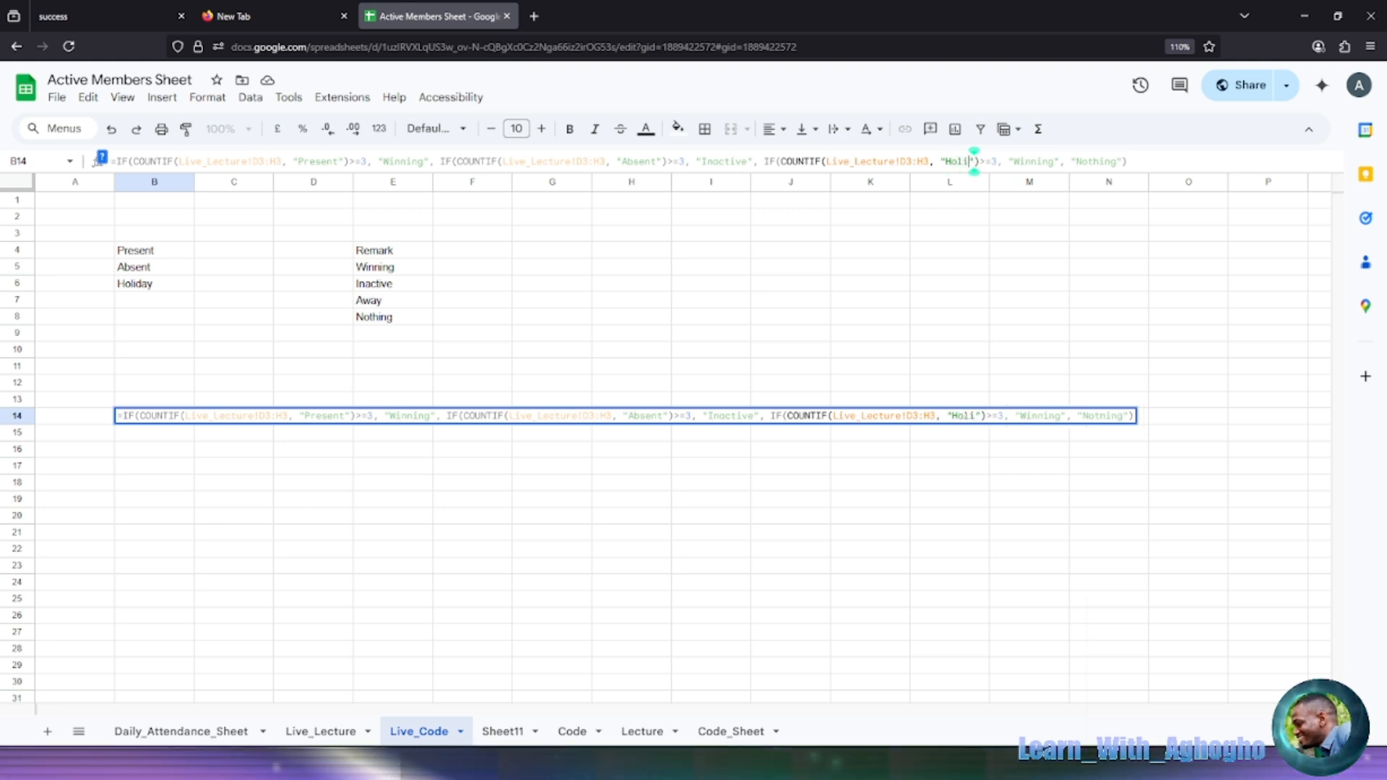
pyautogui.write('day')
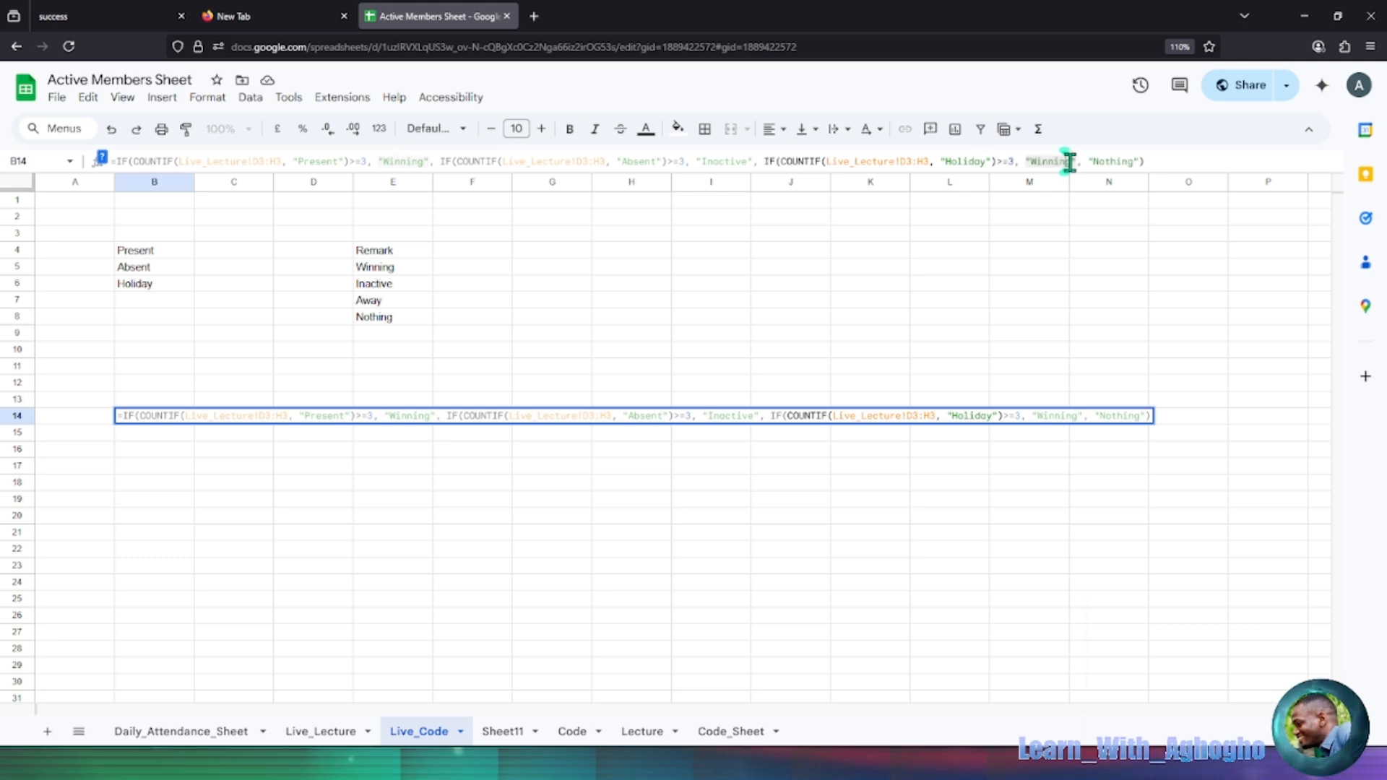
# Change the value returned by the "Holiday" condition to "Away" and commit the B14 formula.
pyautogui.press('BackSpace')
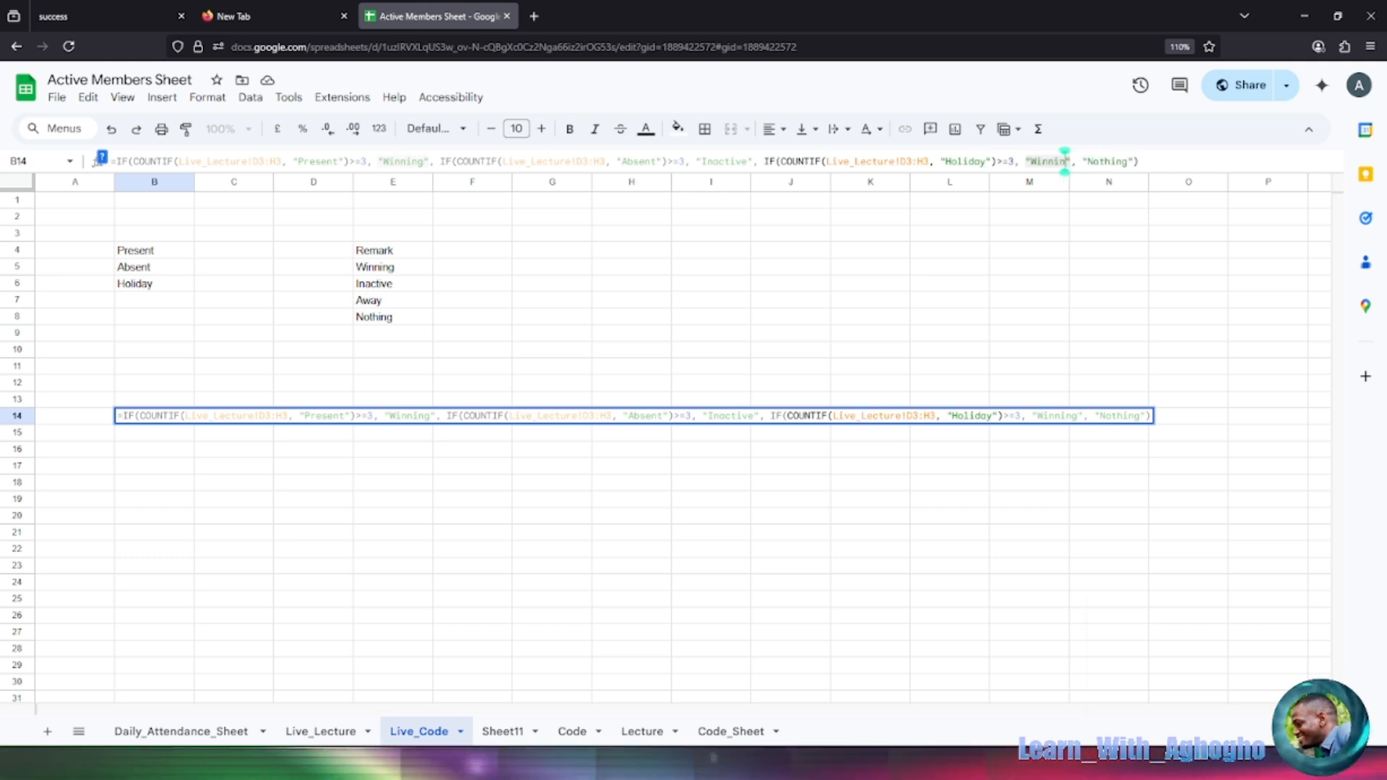
pyautogui.press('BackSpace')
pyautogui.press('BackSpace')
pyautogui.press('BackSpace')
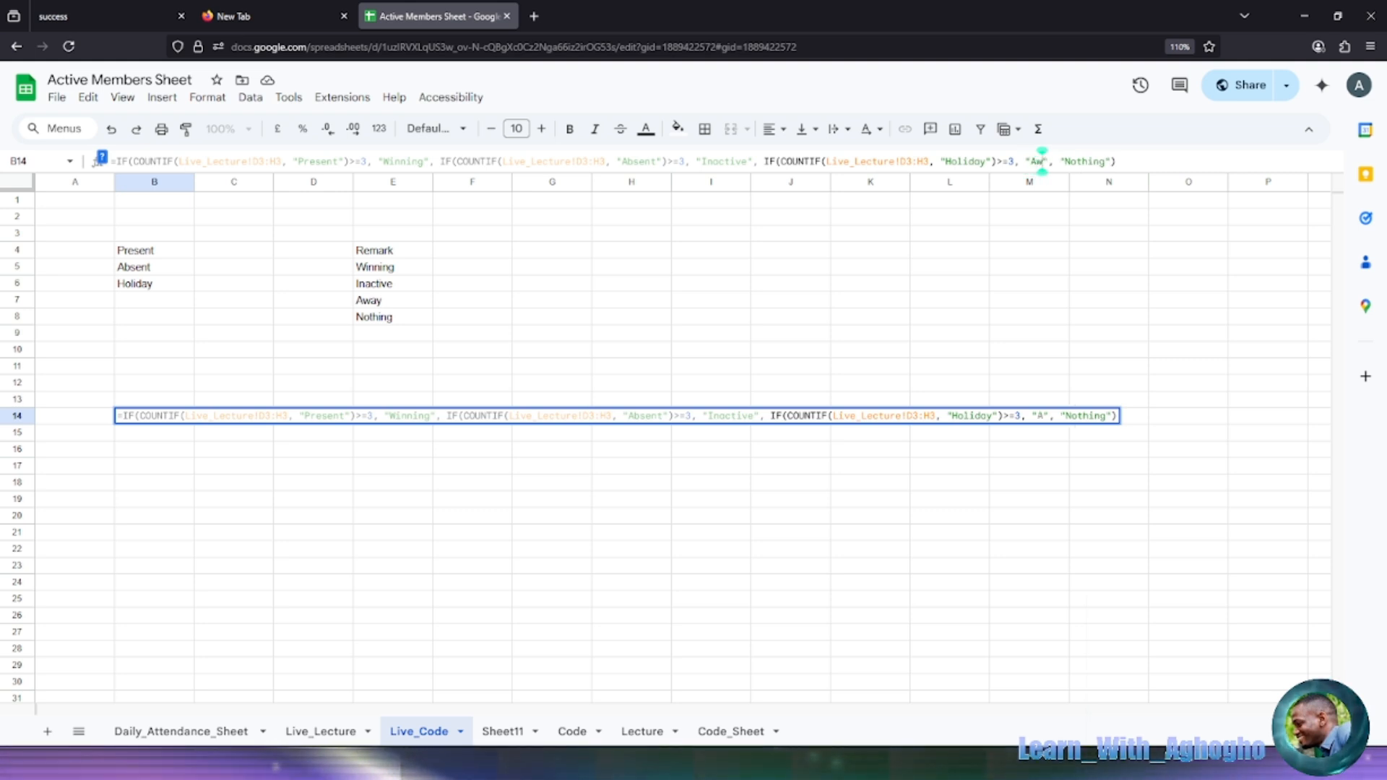
pyautogui.write('y')
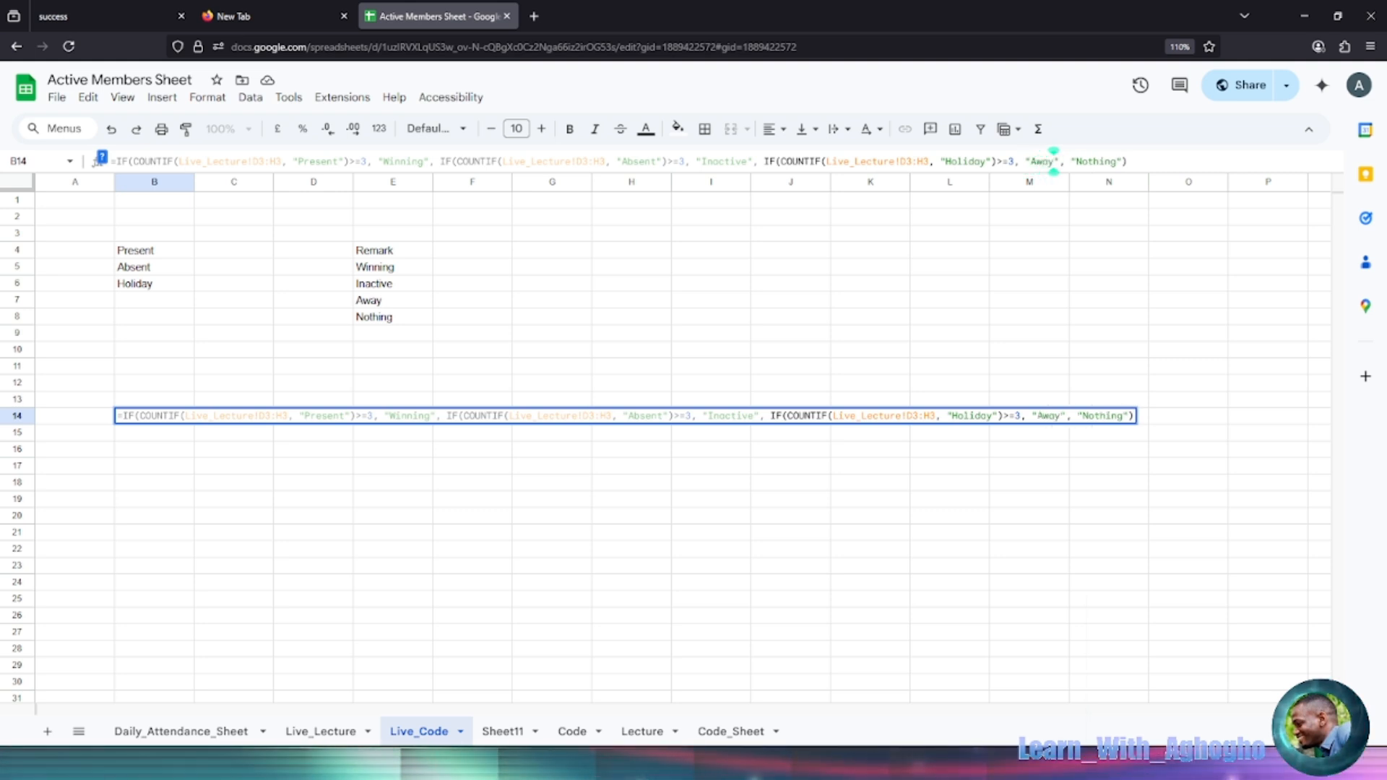
pyautogui.click(1116, 161)
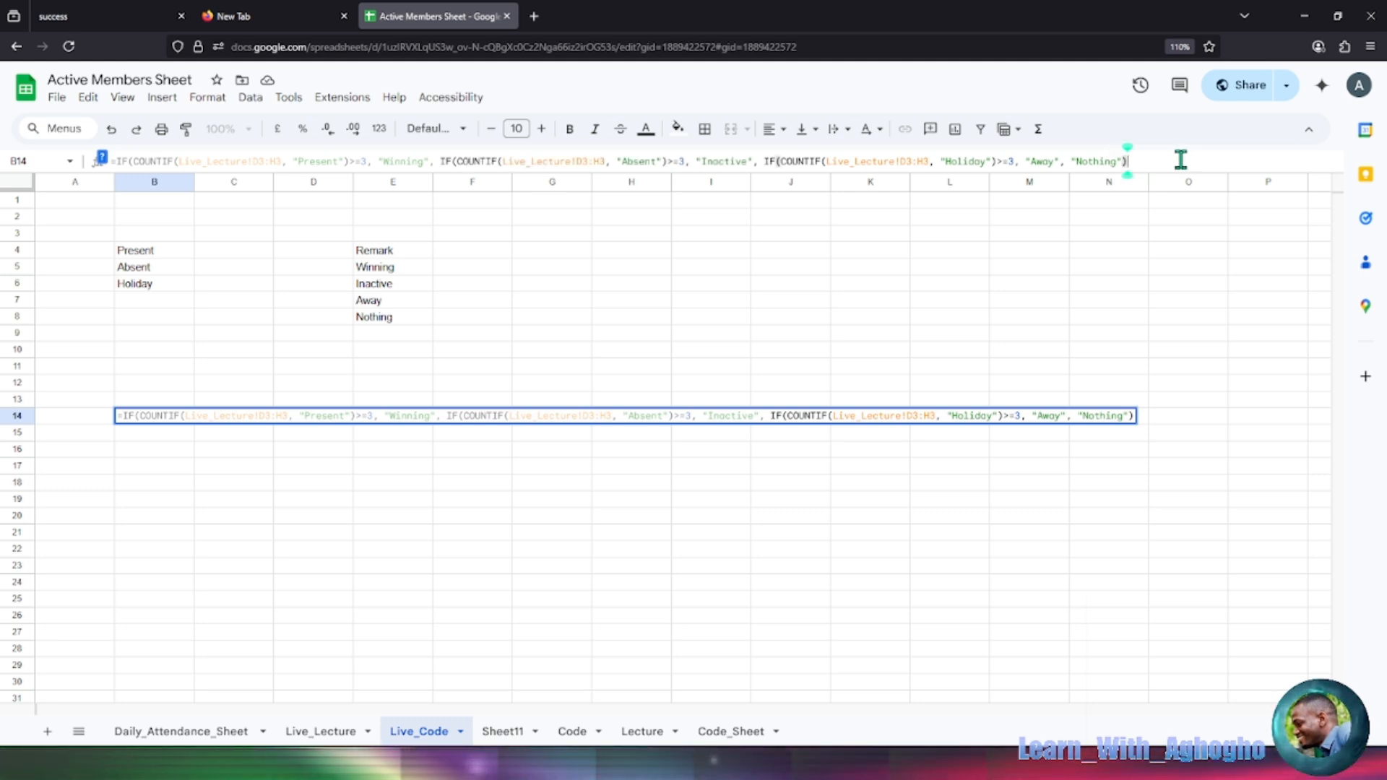
pyautogui.press('Return')
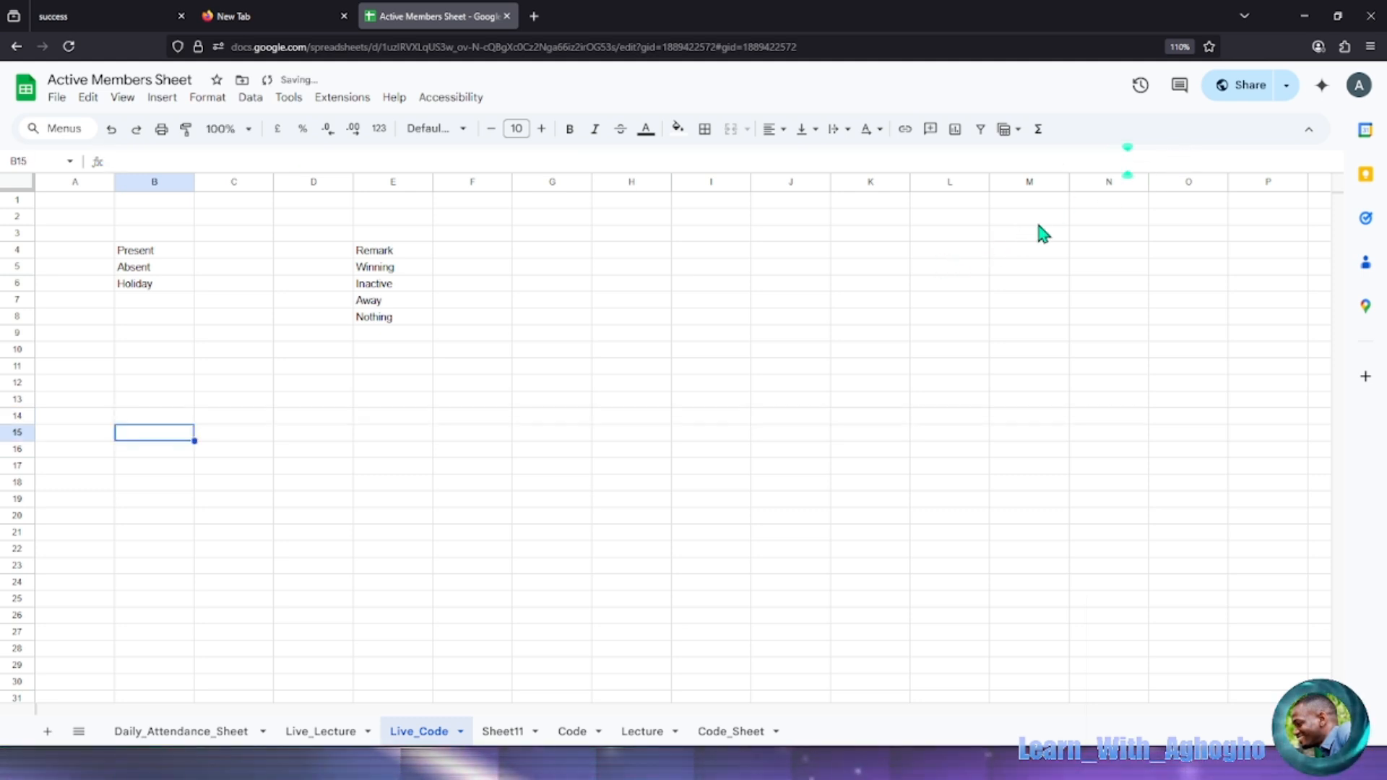
# Fill the B14 formula down column B through row 38.
pyautogui.click(154, 422)
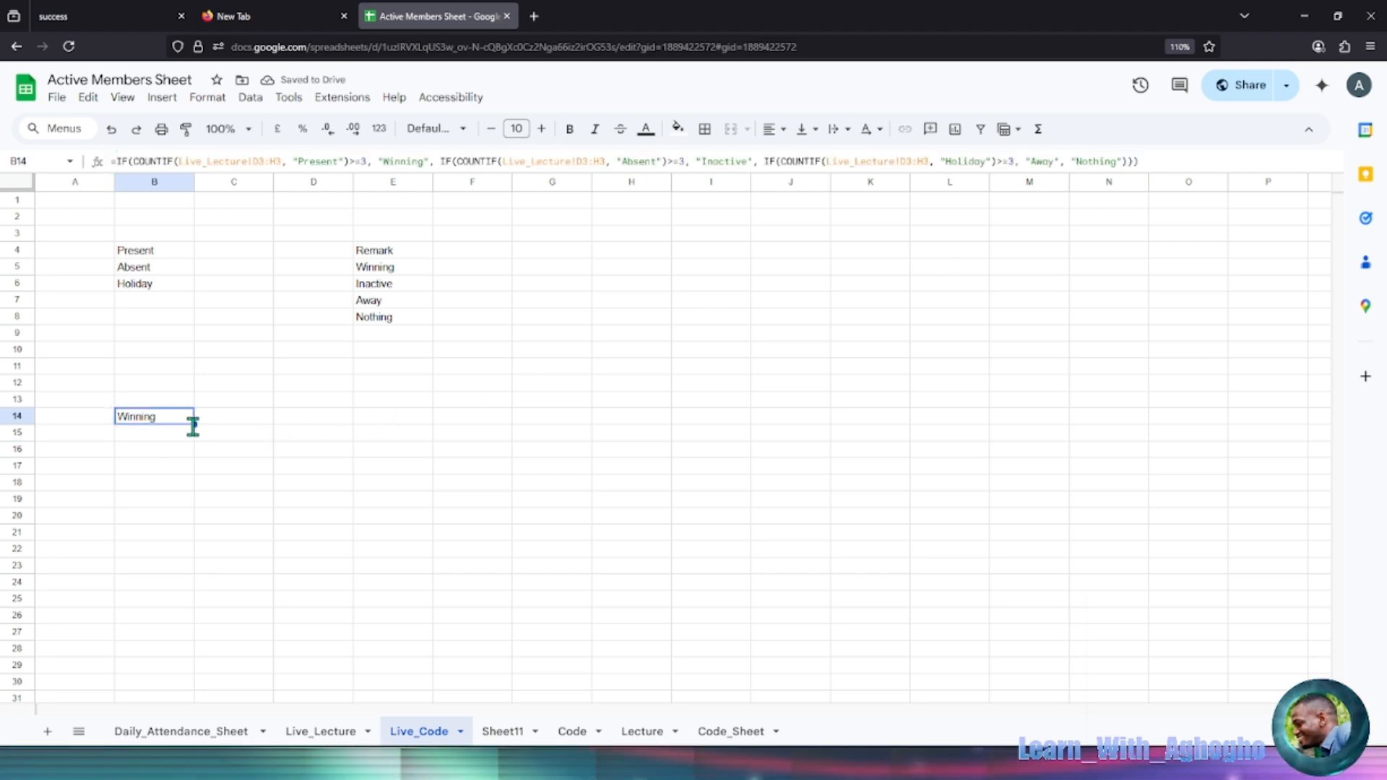
pyautogui.doubleClick(191, 424)
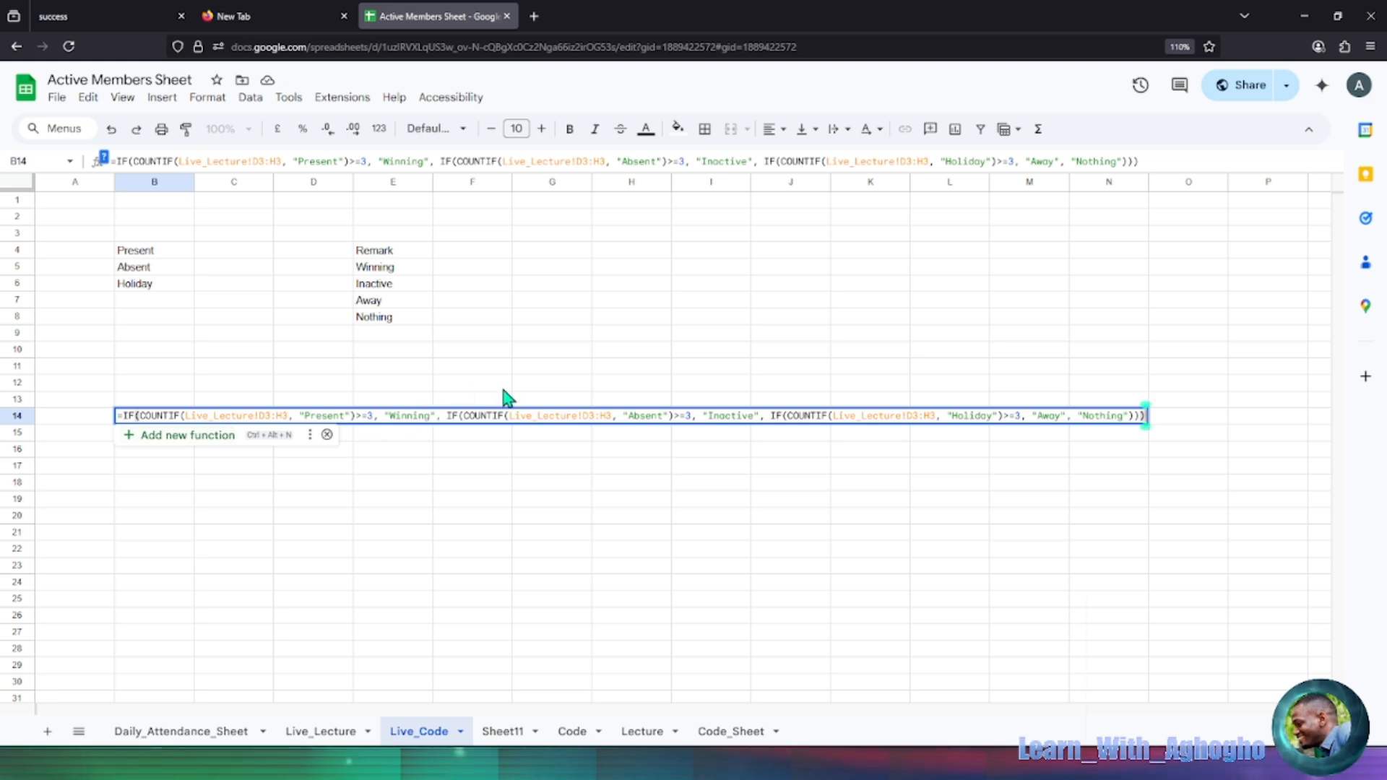
pyautogui.press('Escape')
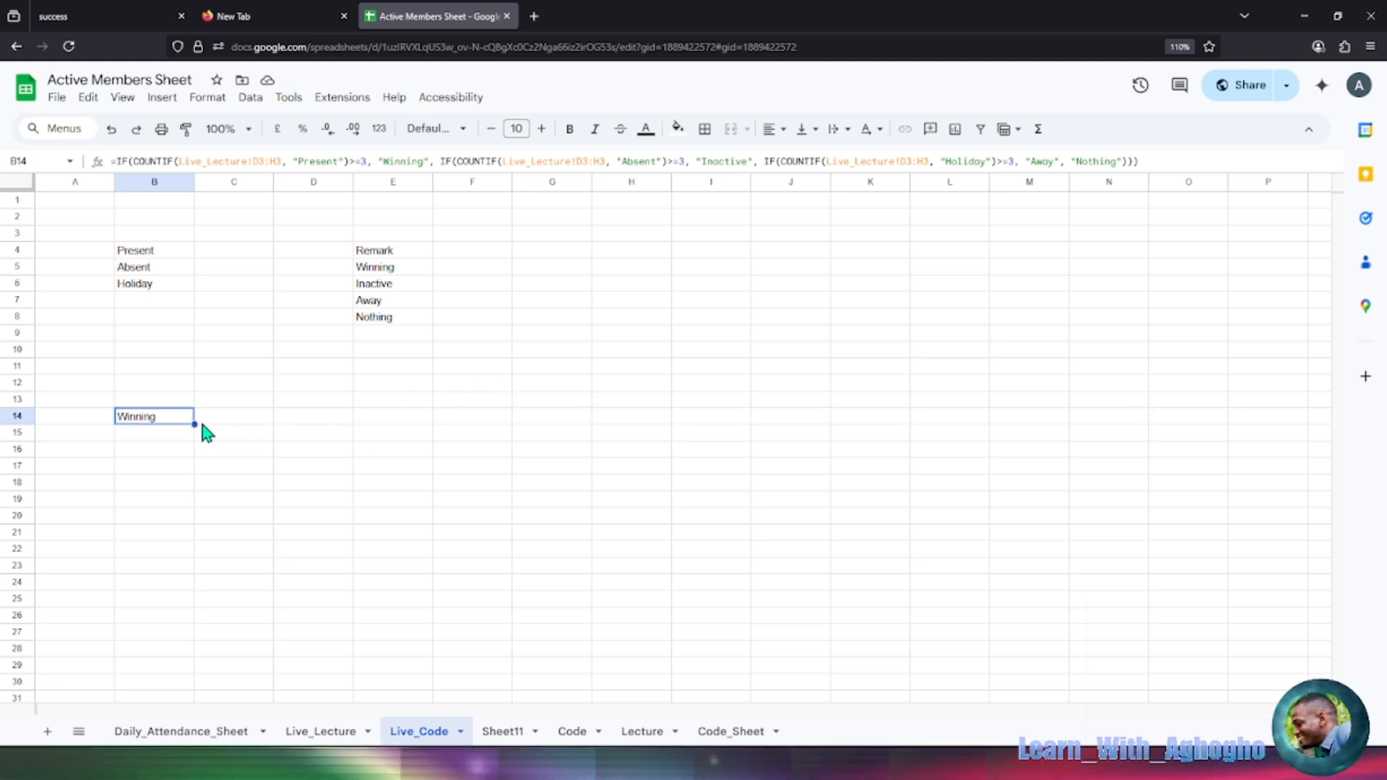
pyautogui.moveTo(193, 424); pyautogui.dragTo(204, 552)
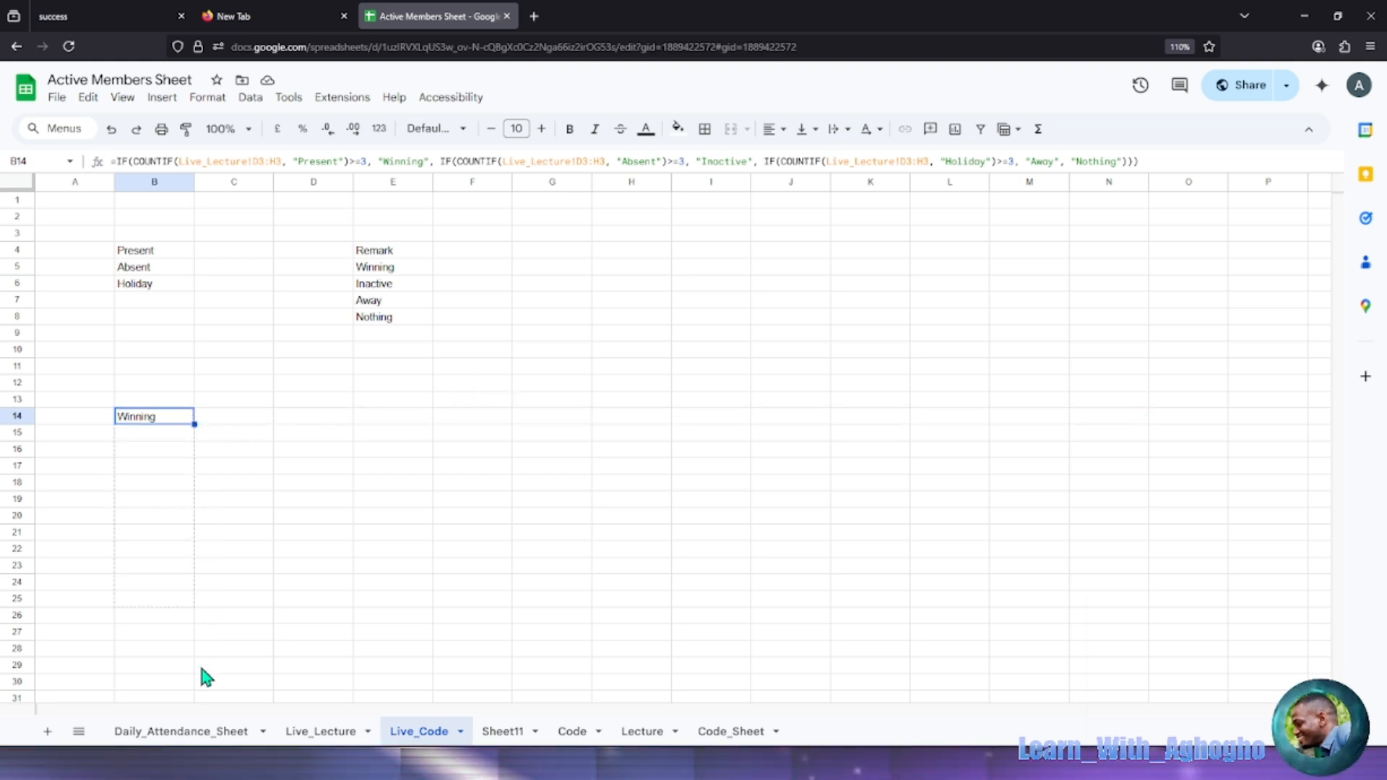
pyautogui.moveTo(202, 677)
pyautogui.mouseDown()
pyautogui.moveTo(187, 724)
pyautogui.moveTo(190, 687)
pyautogui.mouseUp()
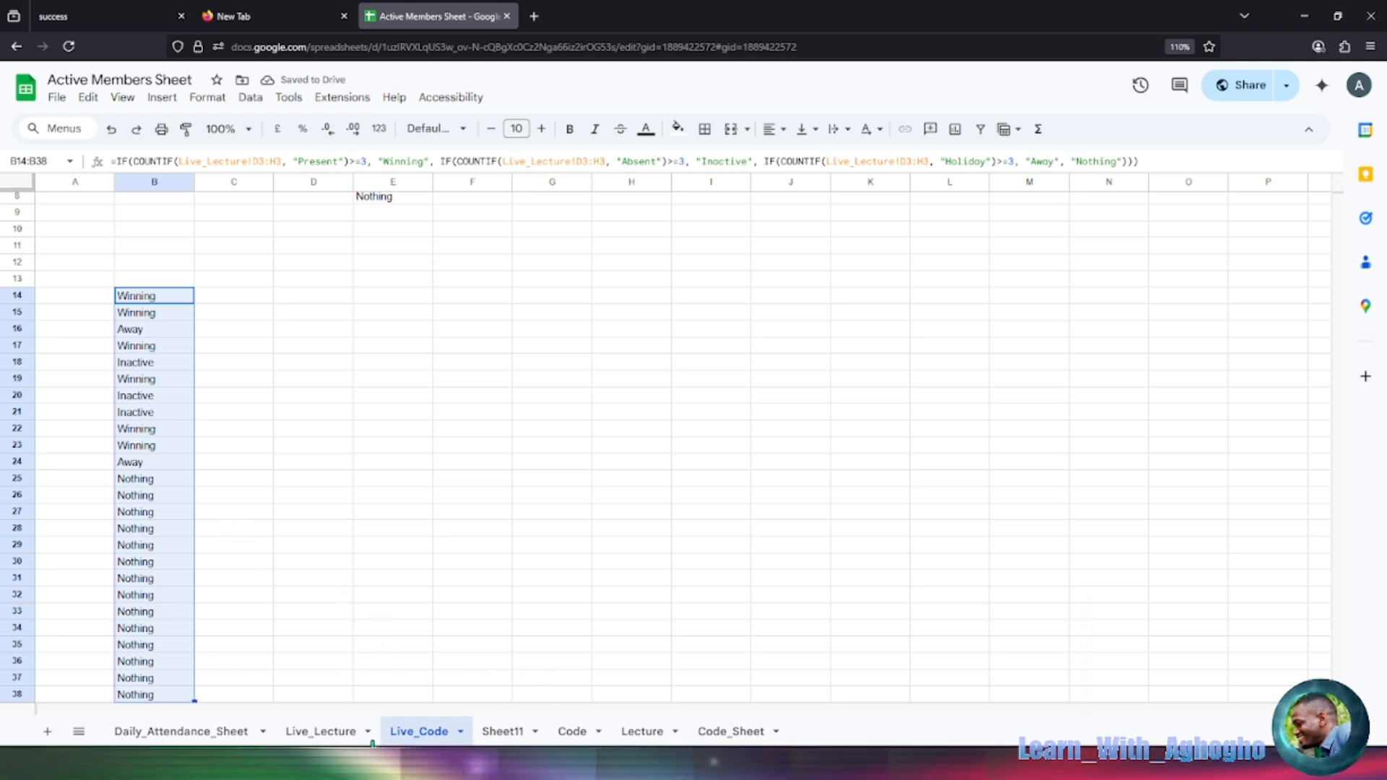
# Enter =Live_Code!B14 in Remark cell I3 of the Live_Lecture sheet and fill it down to I13.
pyautogui.click(340, 738)
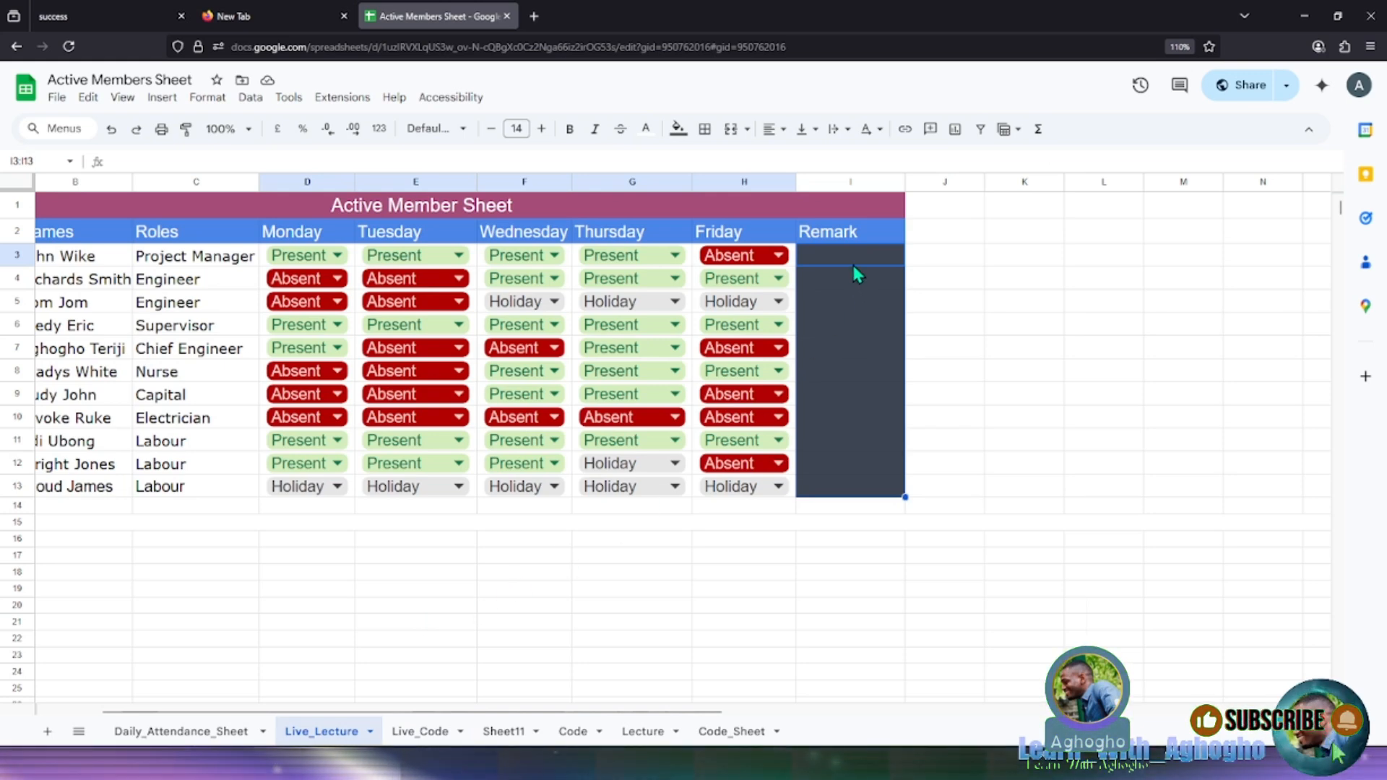
pyautogui.click(853, 263)
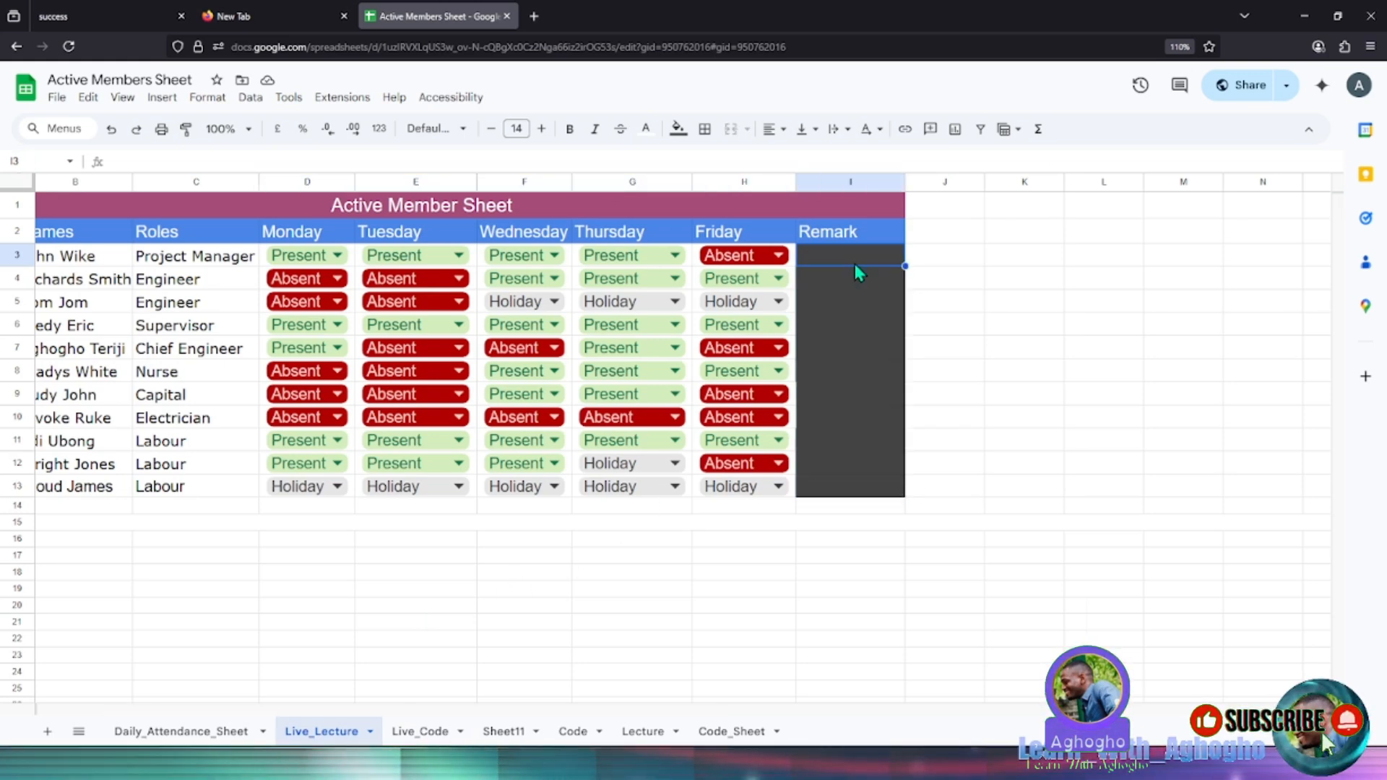
pyautogui.write('=')
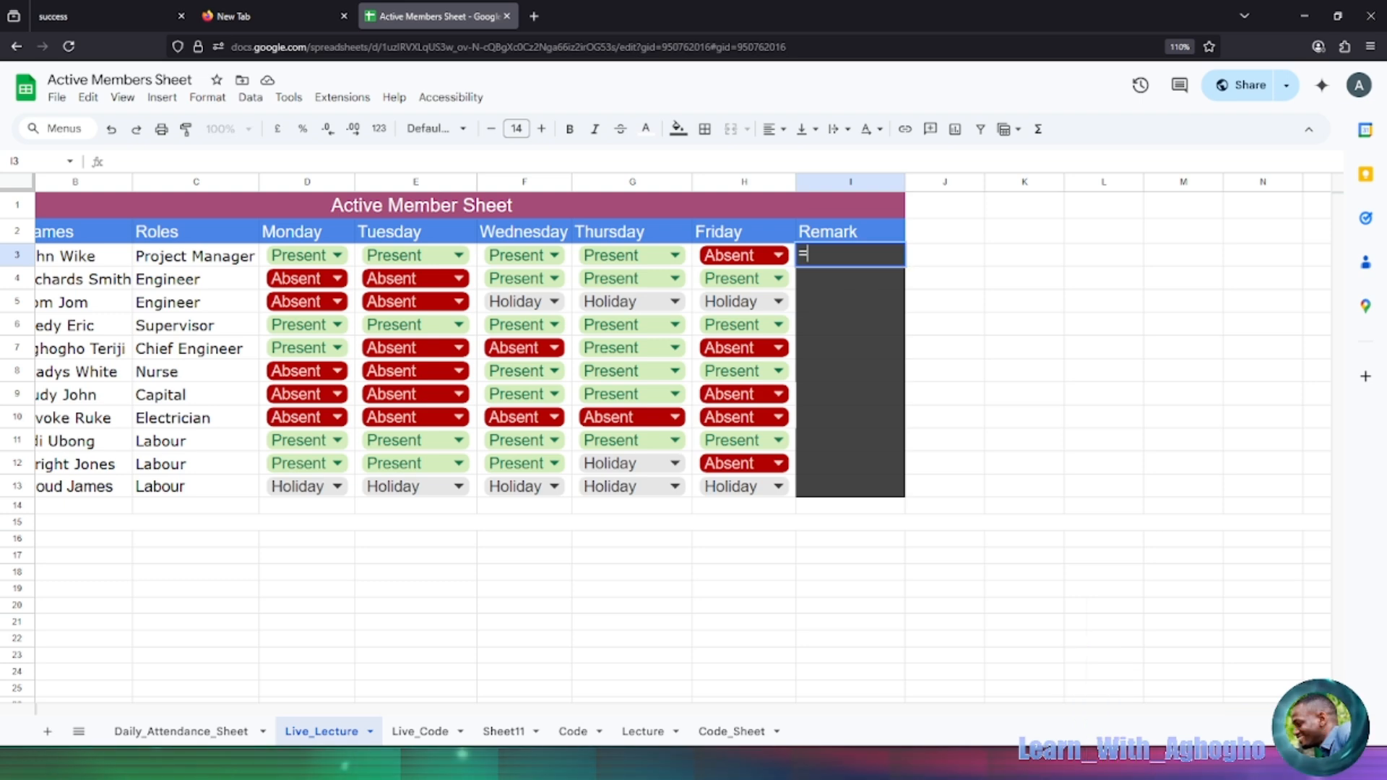
pyautogui.click(434, 728)
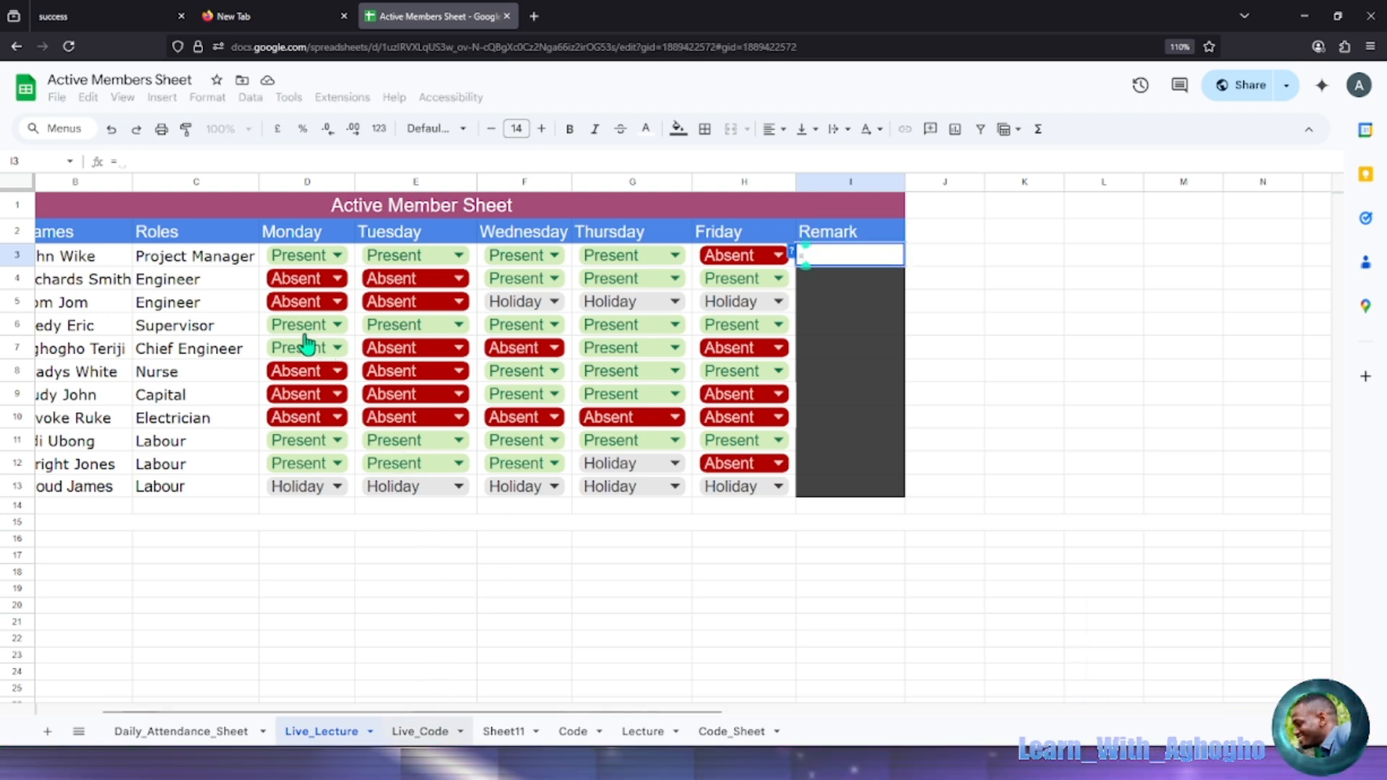
pyautogui.click(144, 296)
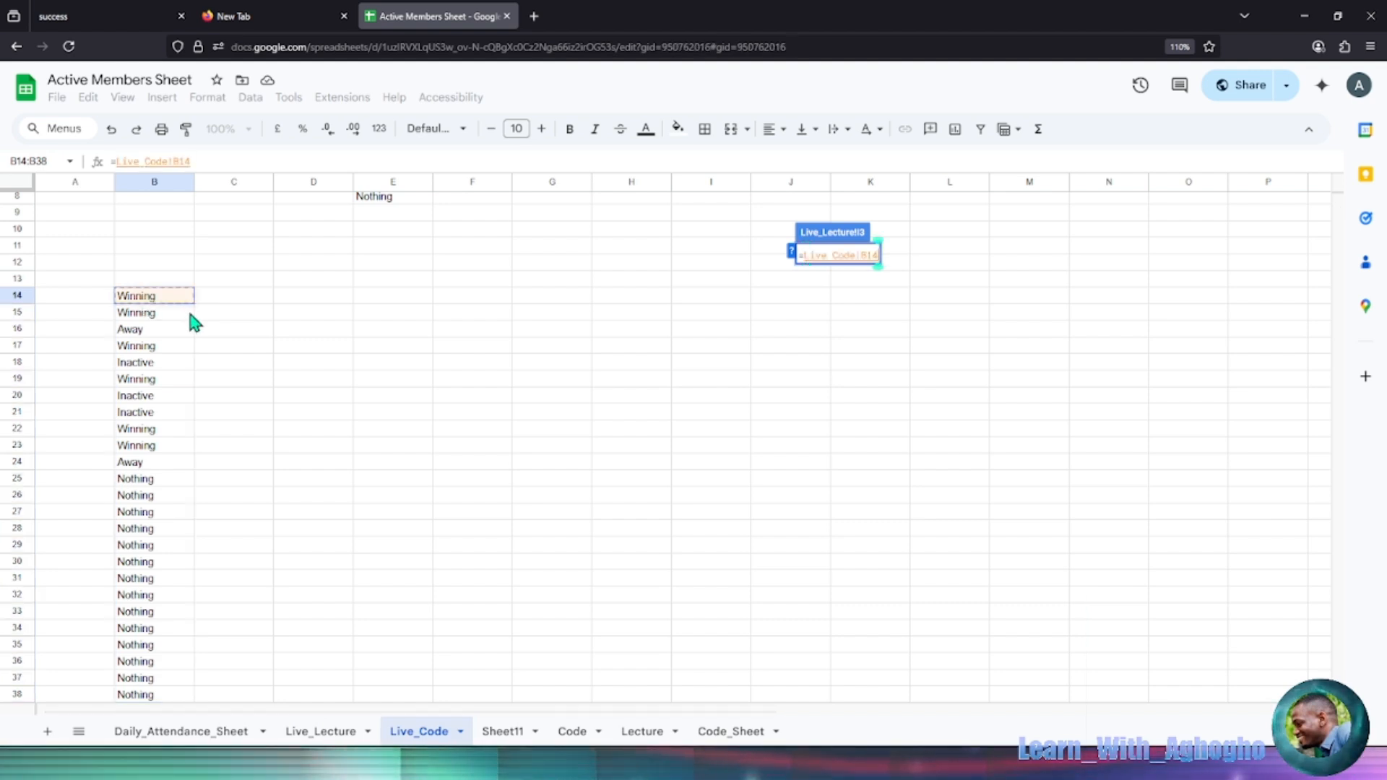
pyautogui.press('Return')
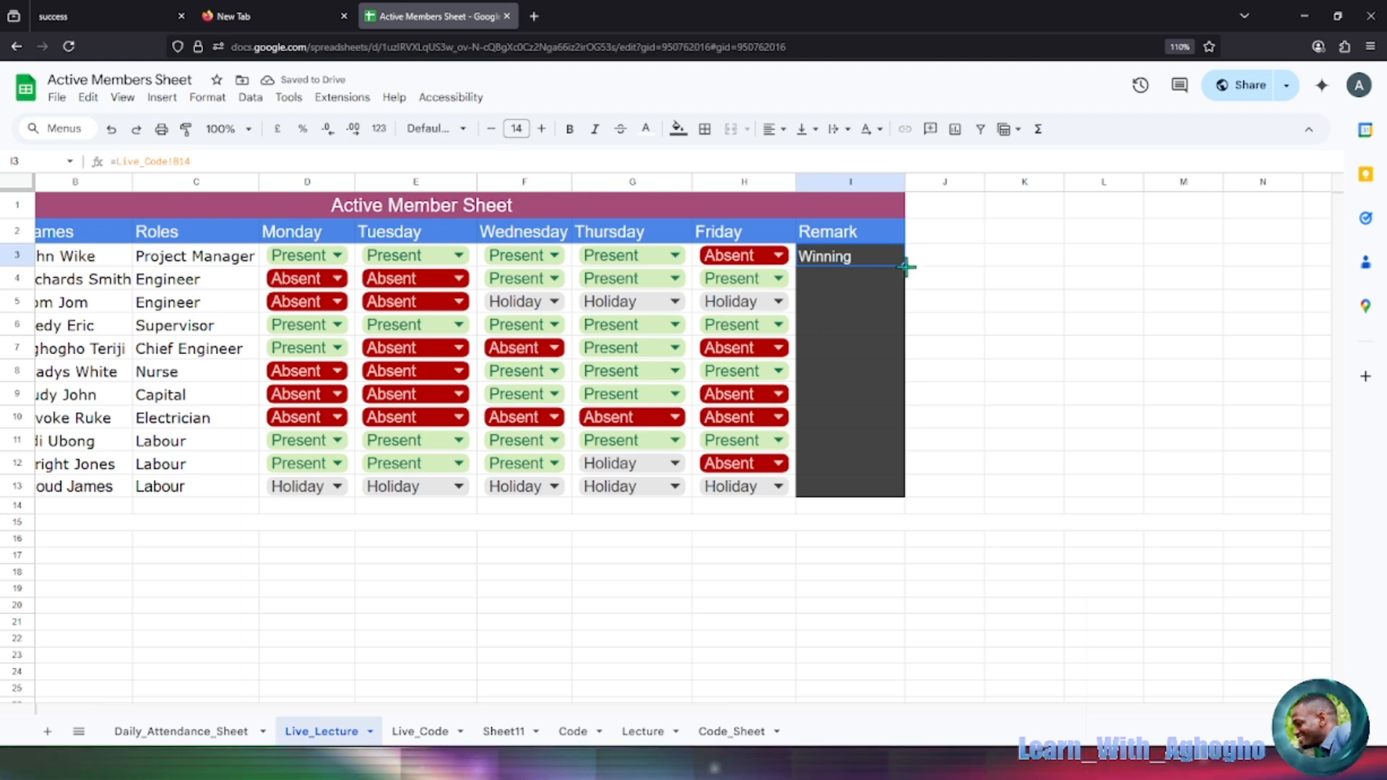
pyautogui.moveTo(906, 267); pyautogui.dragTo(907, 497)
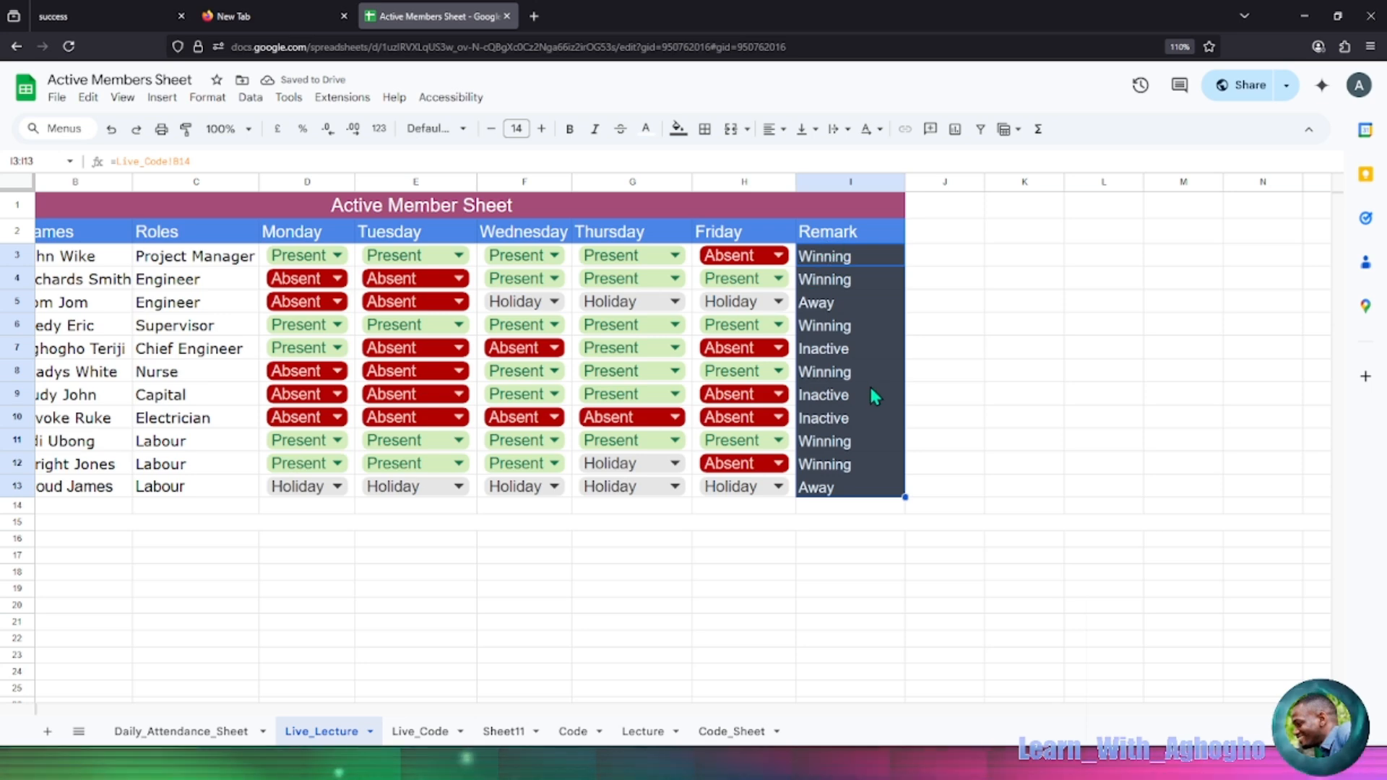
pyautogui.click(1007, 462)
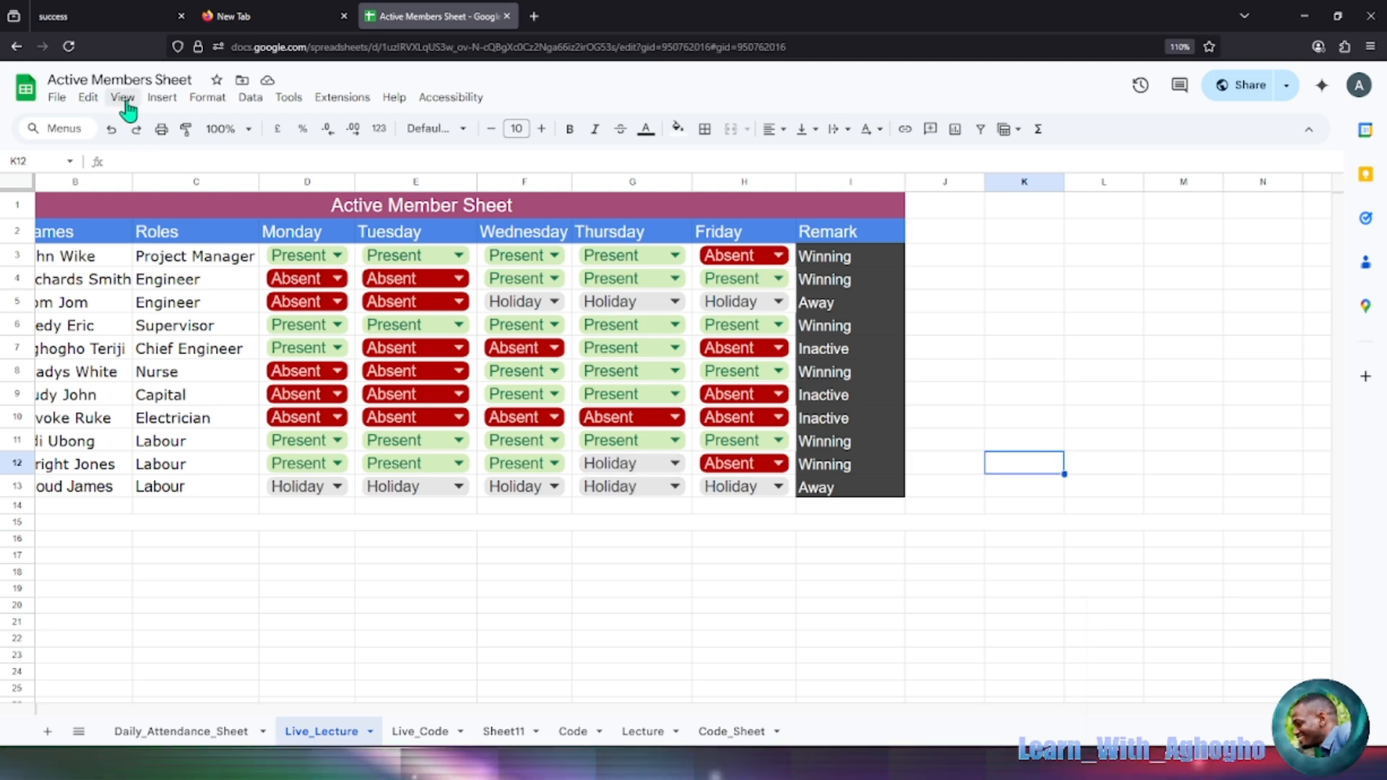
pyautogui.click(171, 99)
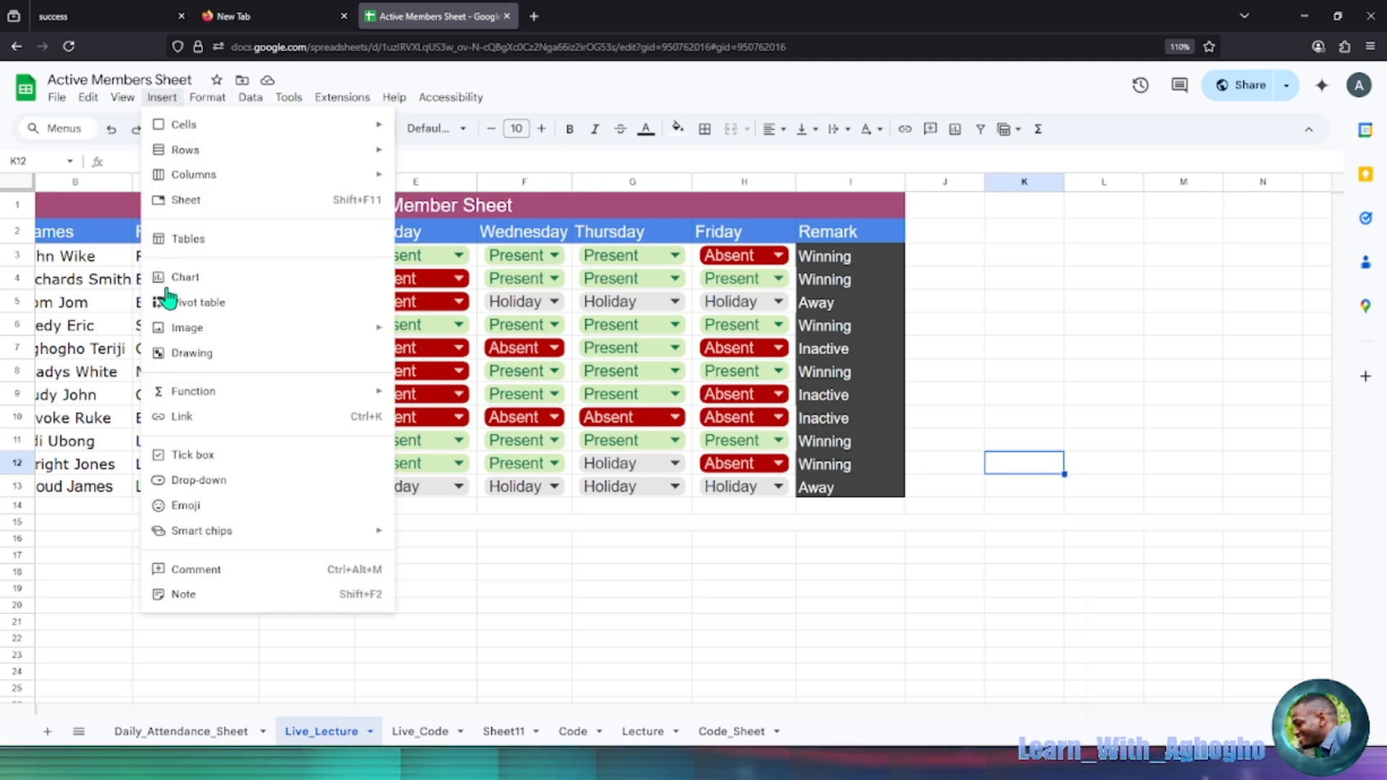
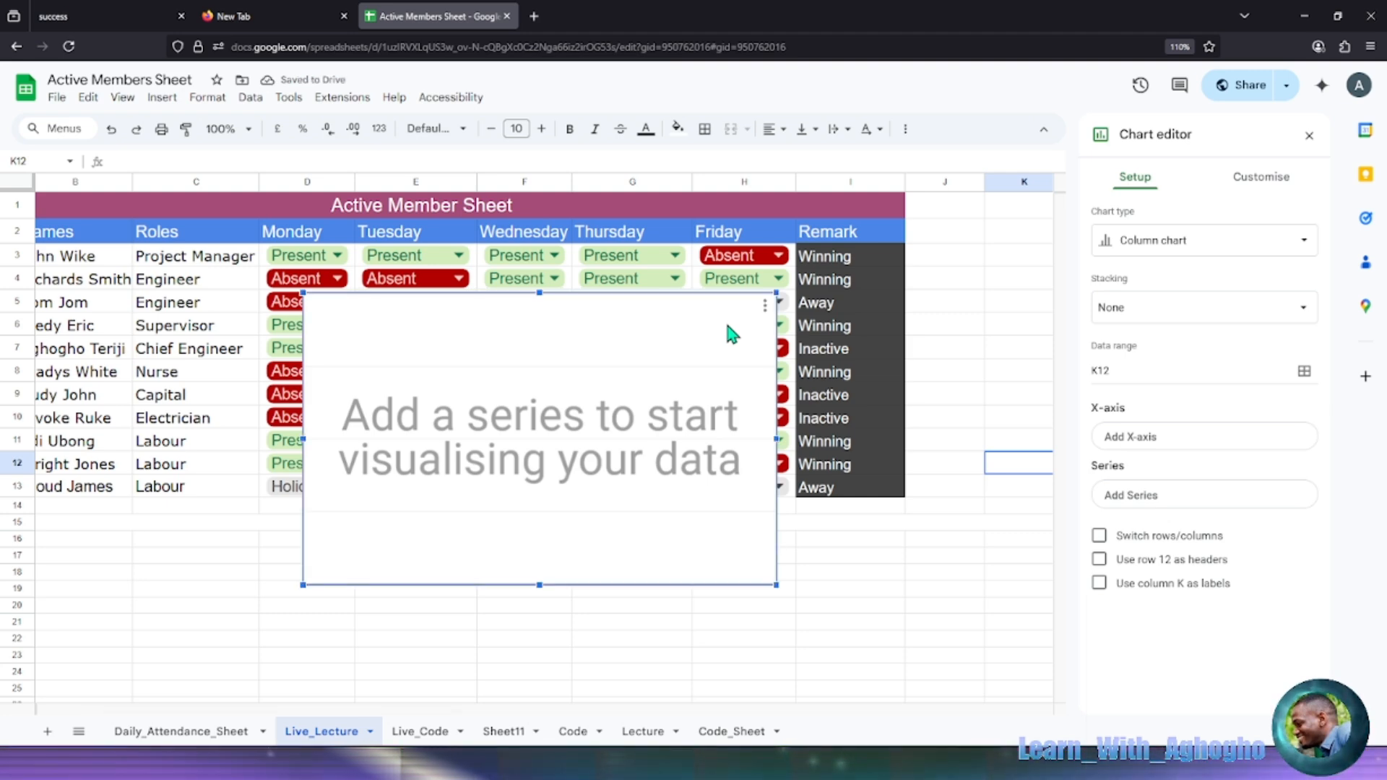
pyautogui.press('Delete')
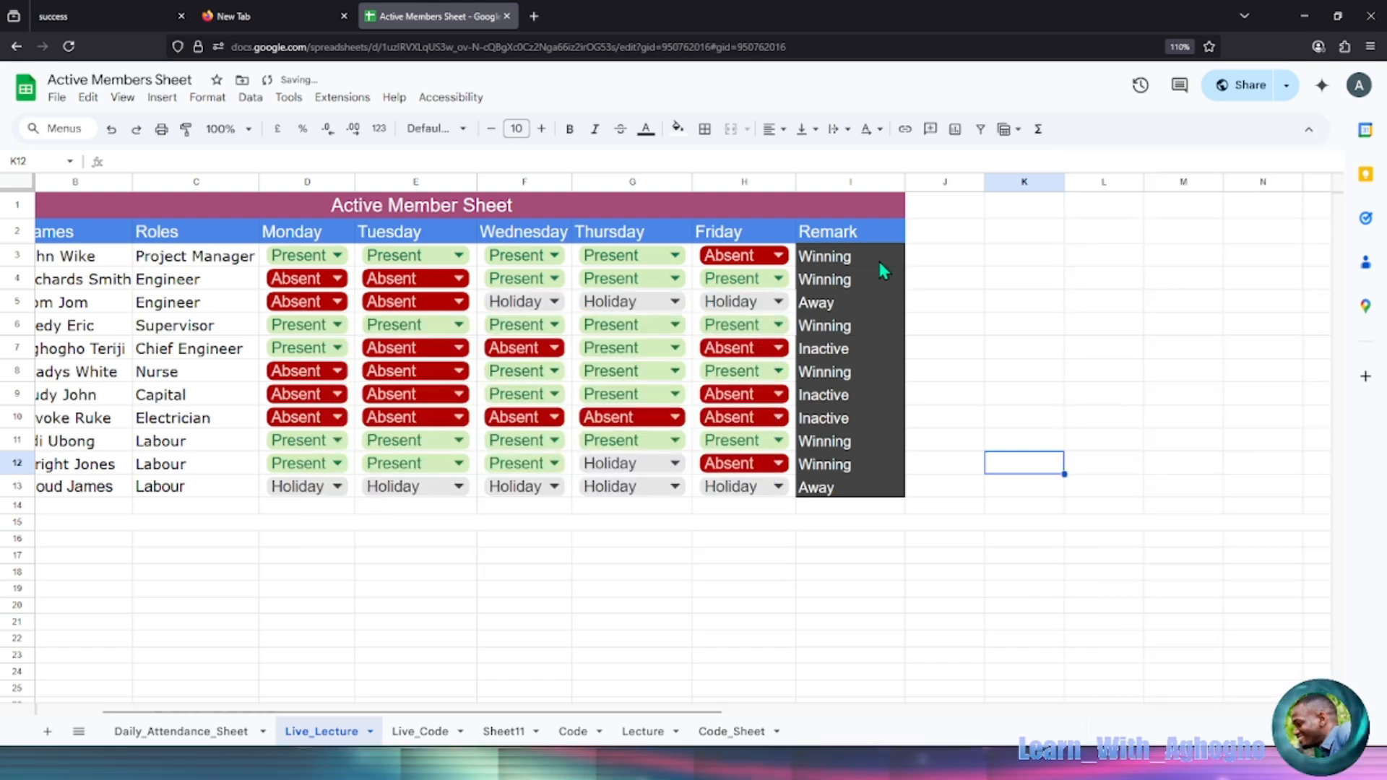
# Insert a pie chart from Remark cells I3:I13 and shift it down so its upper edge sits at about row 9.
pyautogui.moveTo(876, 257); pyautogui.dragTo(869, 494)
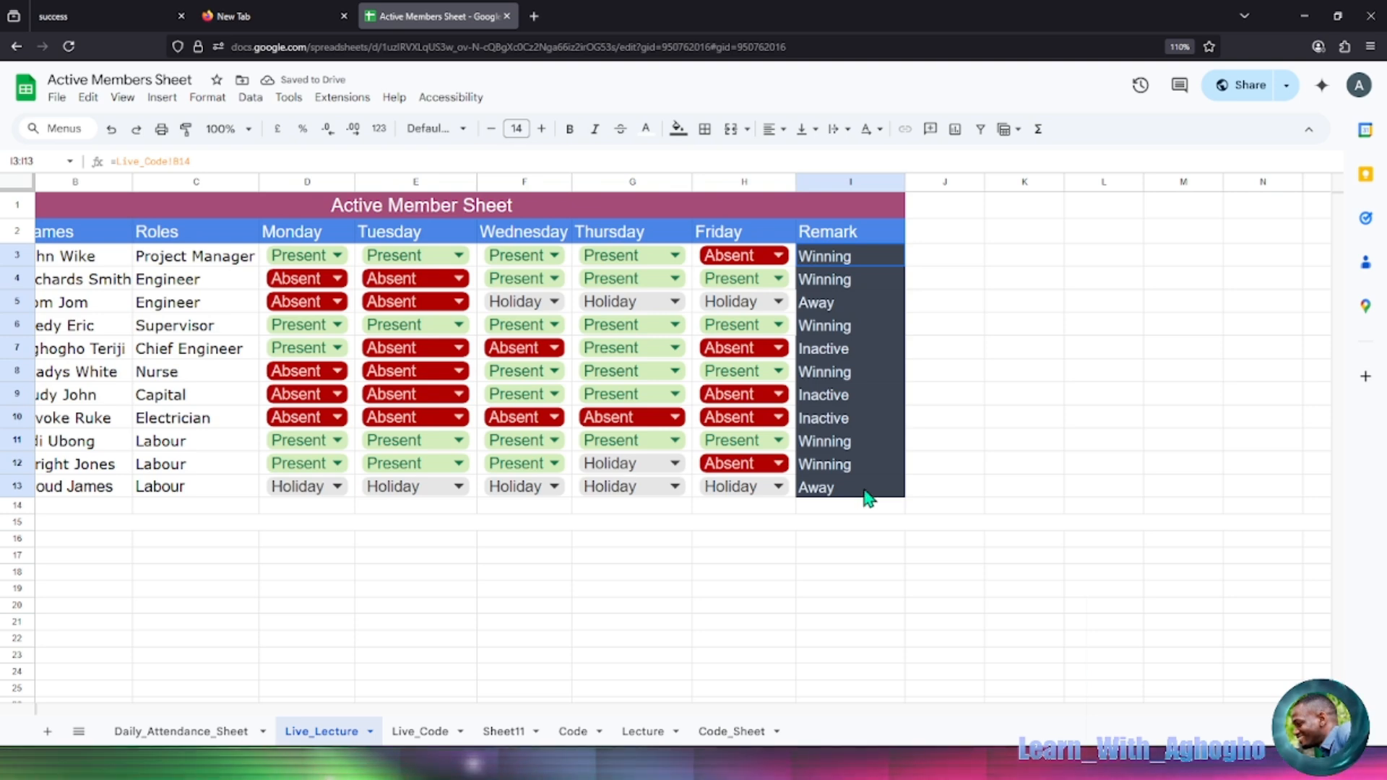
pyautogui.moveTo(871, 269); pyautogui.dragTo(878, 502)
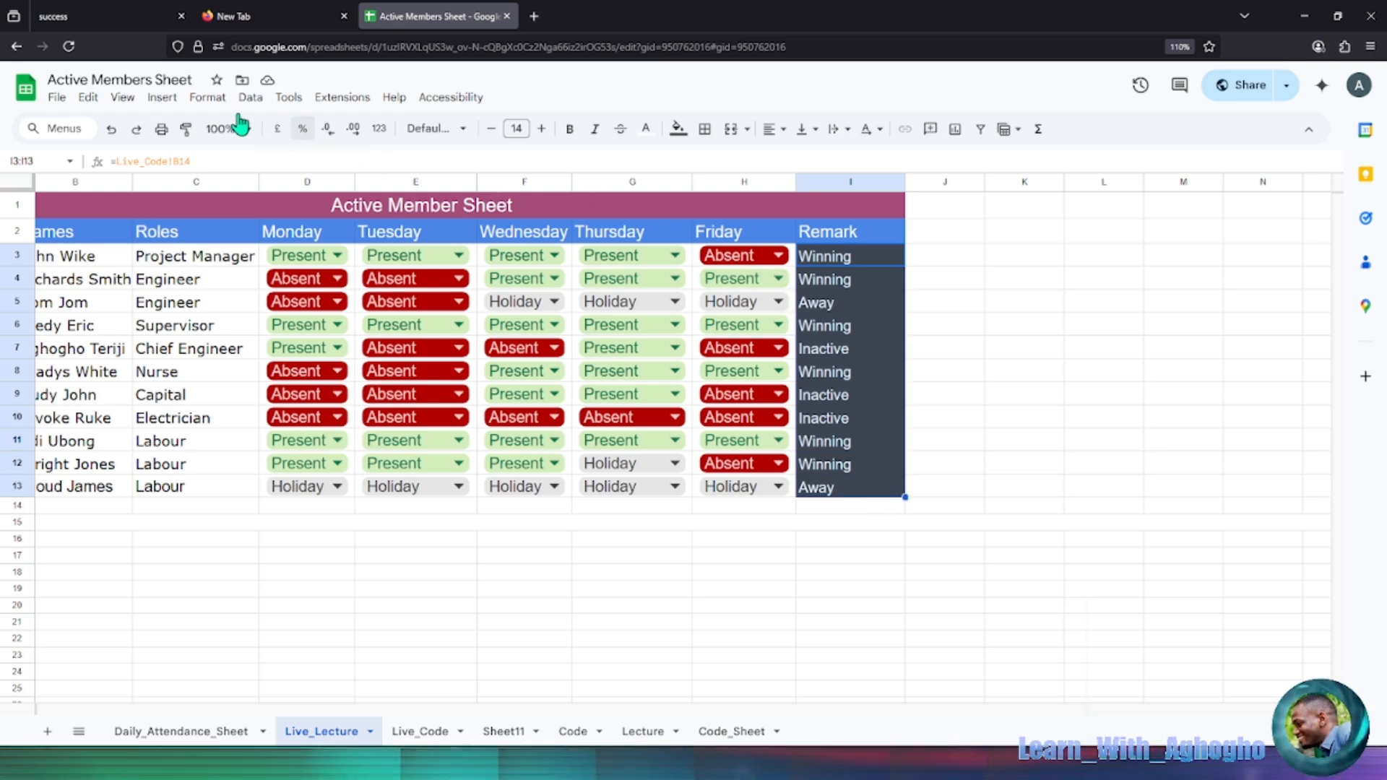
pyautogui.click(163, 99)
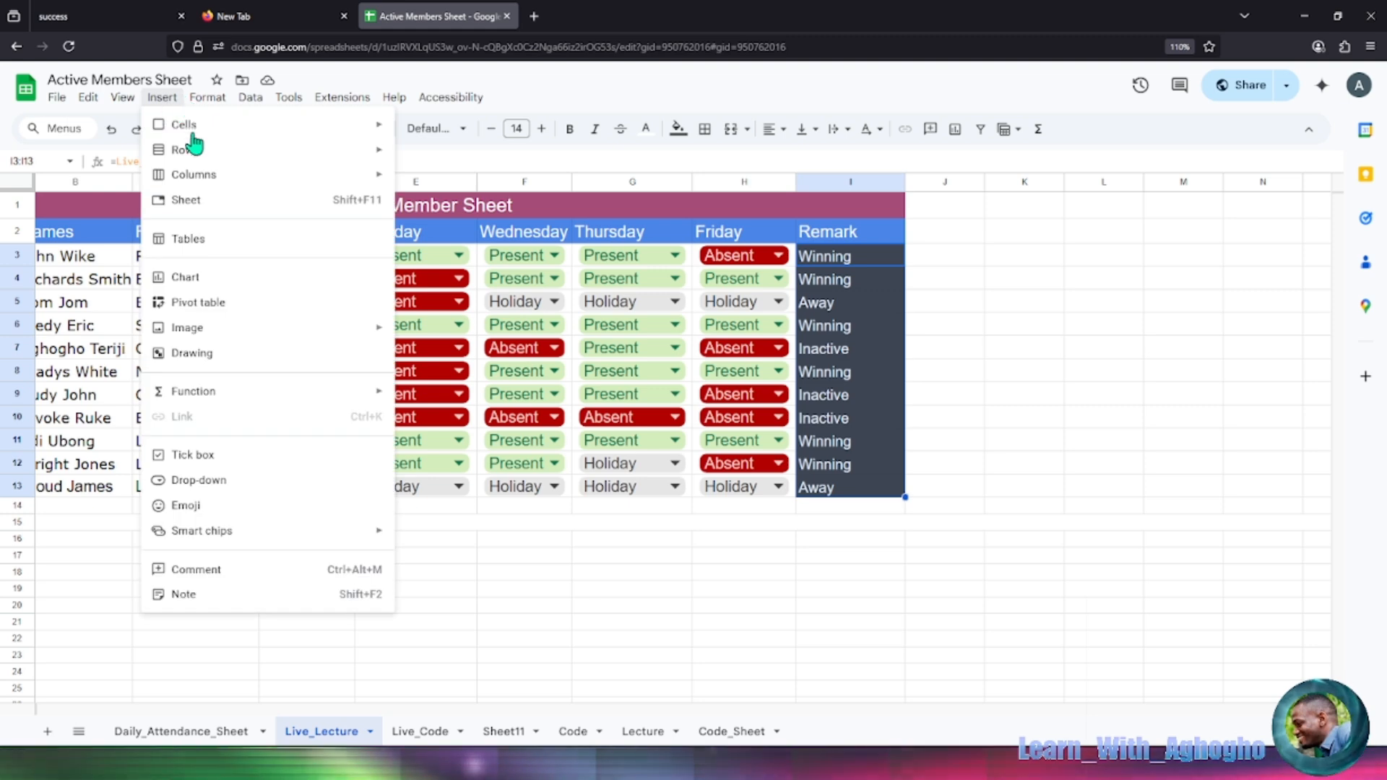
pyautogui.moveTo(207, 97)
pyautogui.moveTo(161, 96)
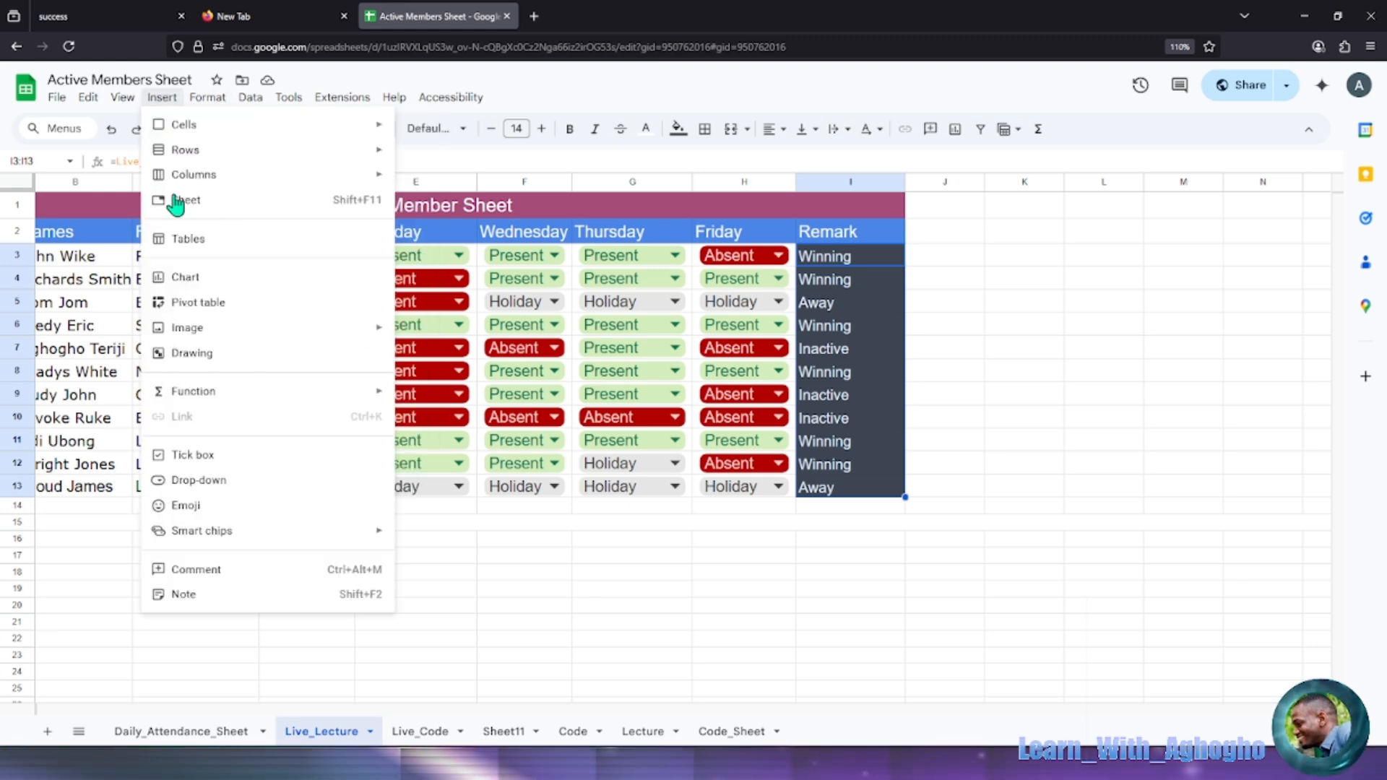
pyautogui.click(249, 280)
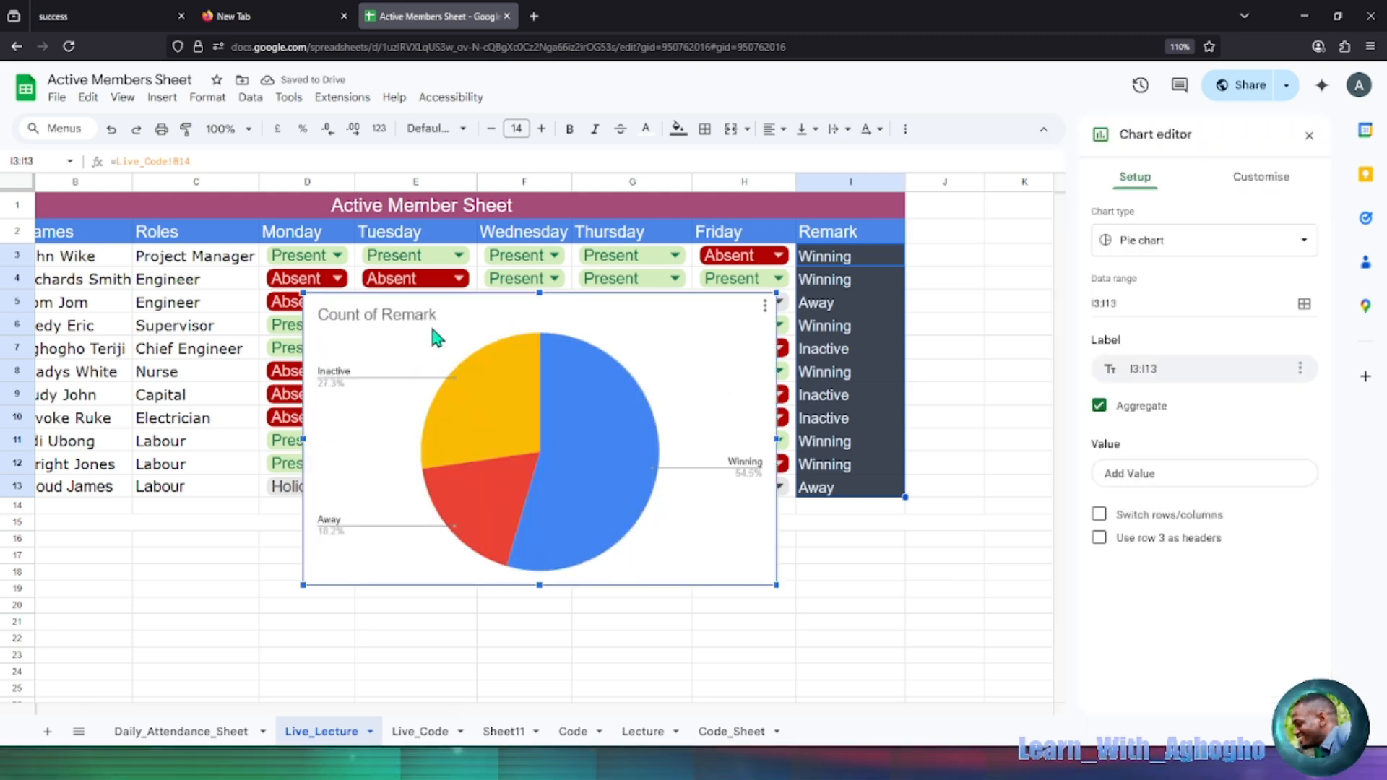
pyautogui.moveTo(448, 414); pyautogui.dragTo(471, 512)
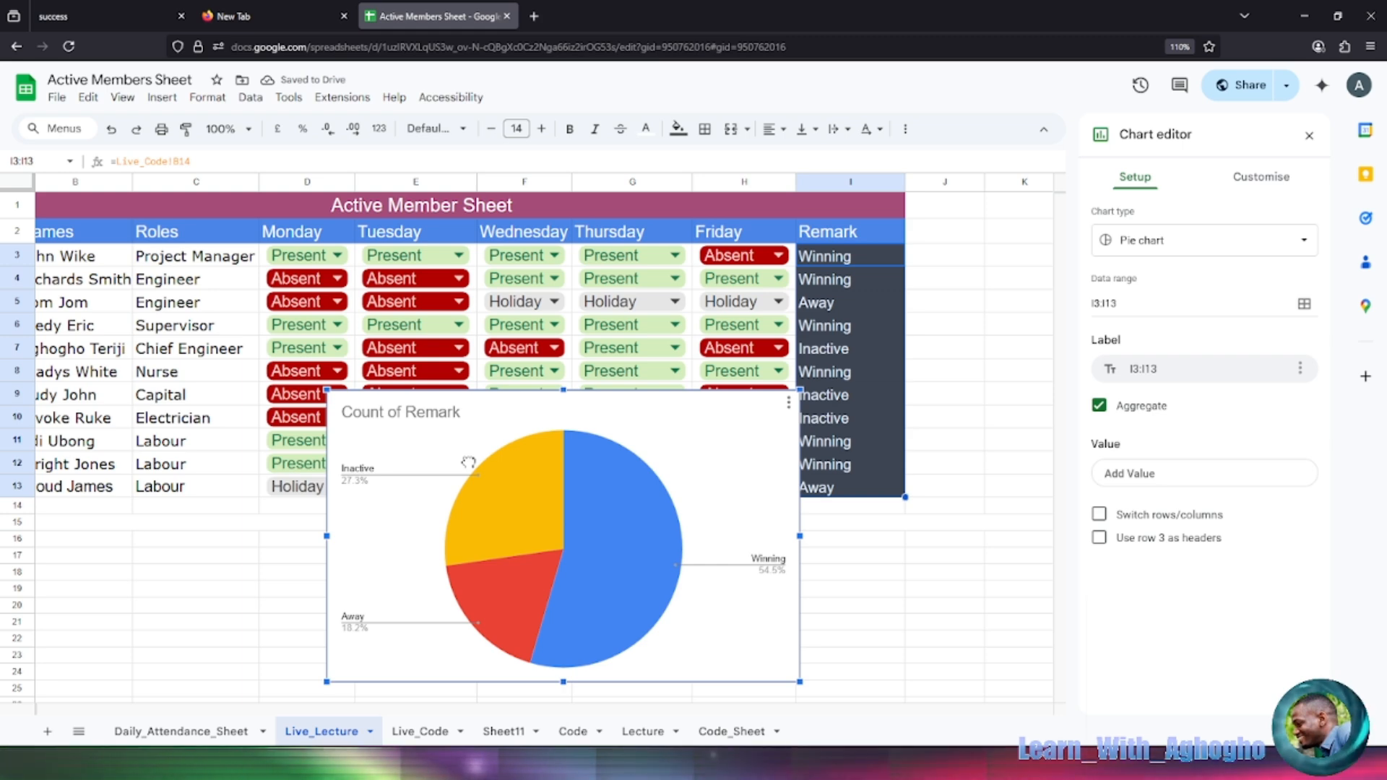
# Open the pie chart's title for editing and clear its text.
pyautogui.click(422, 415)
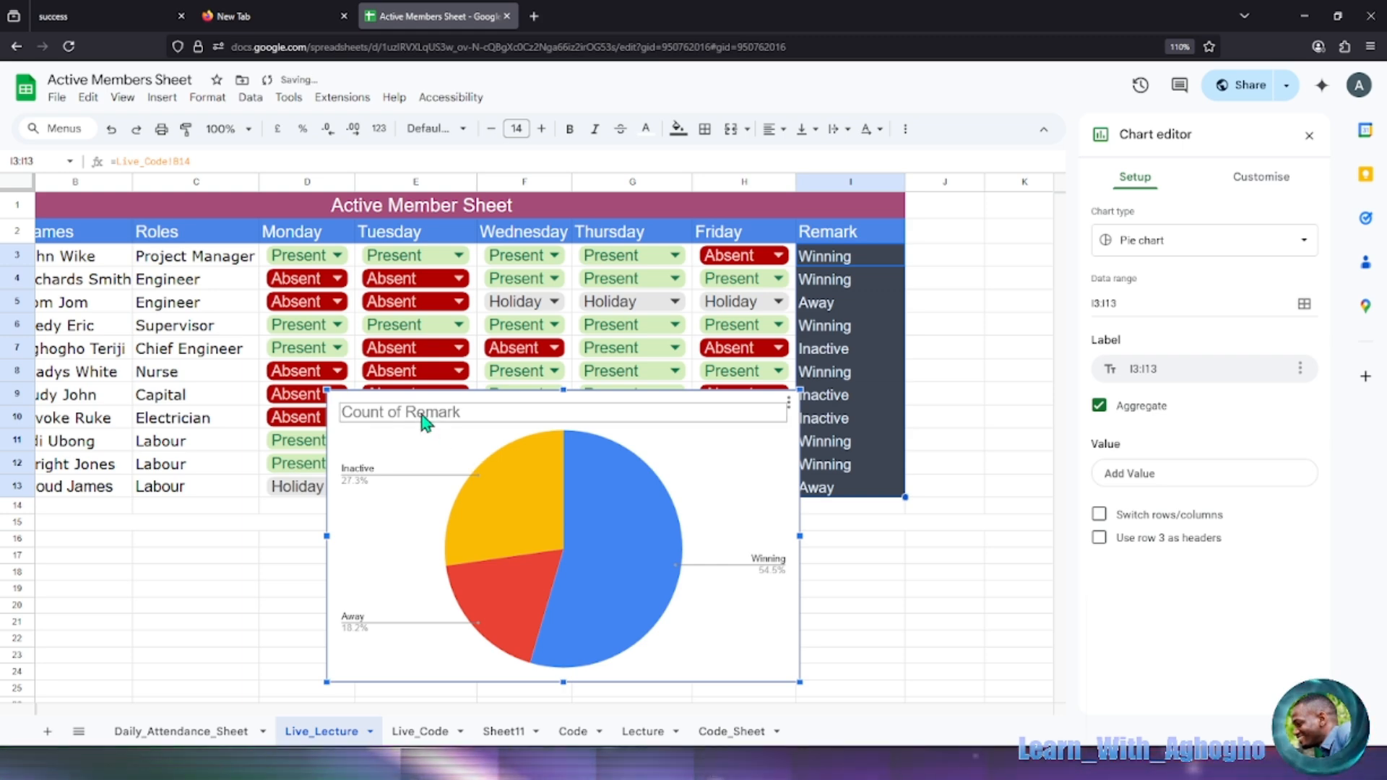
pyautogui.doubleClick(470, 415)
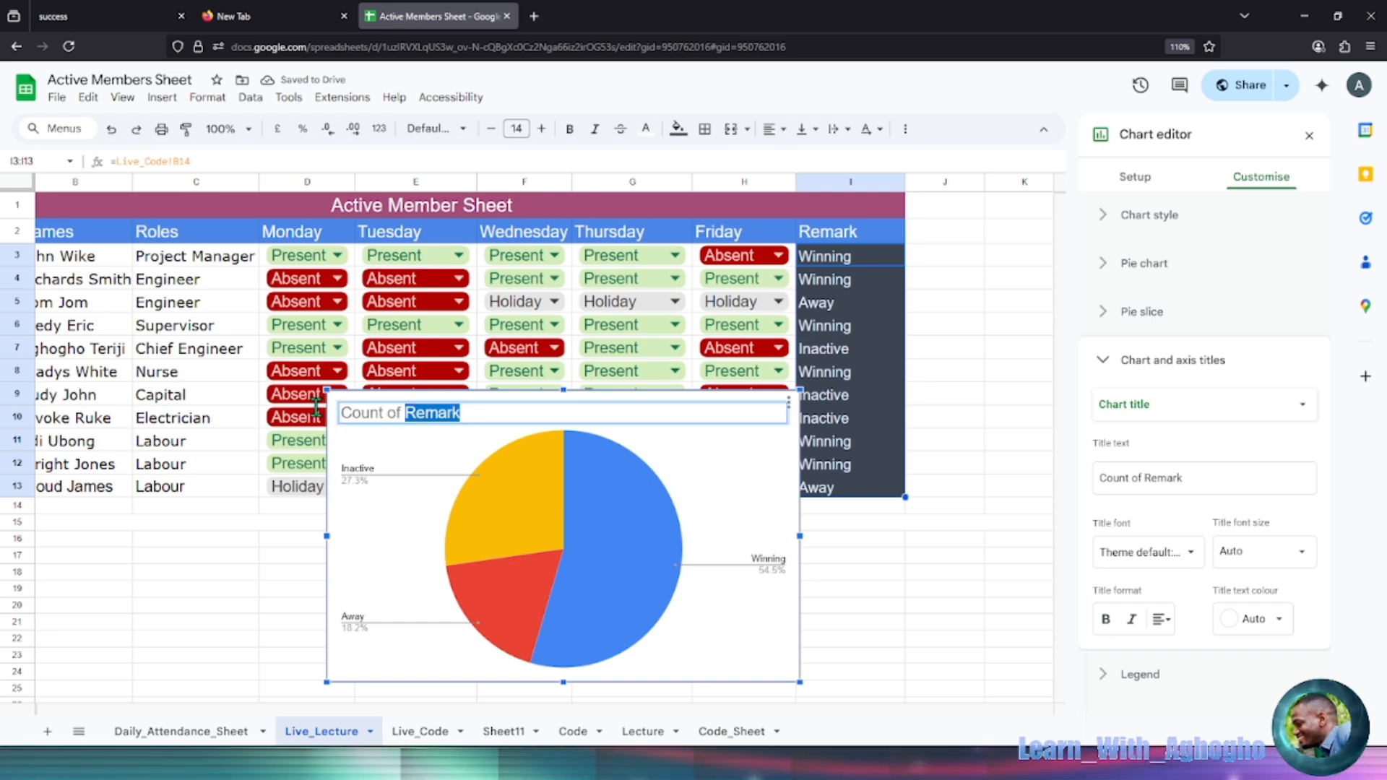
pyautogui.click(460, 416)
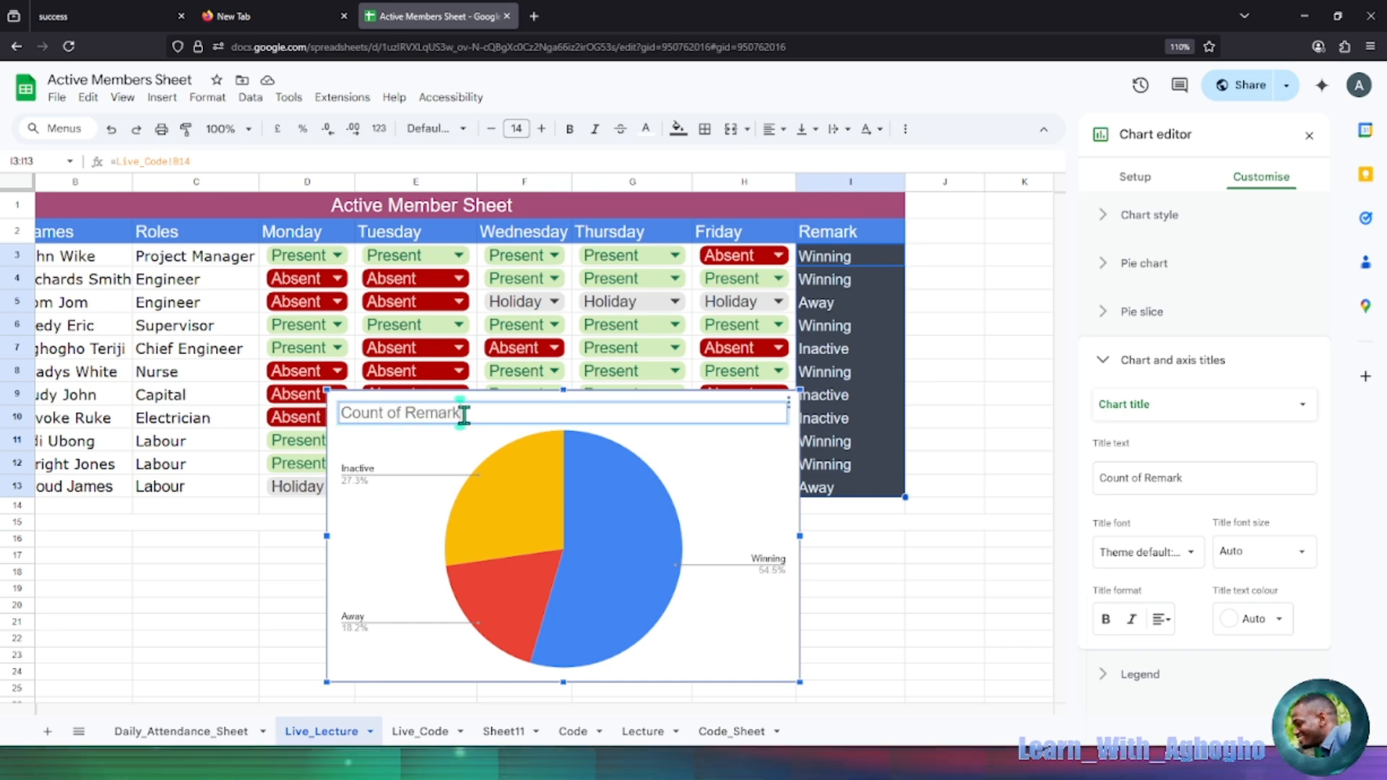
pyautogui.moveTo(463, 416); pyautogui.dragTo(332, 416)
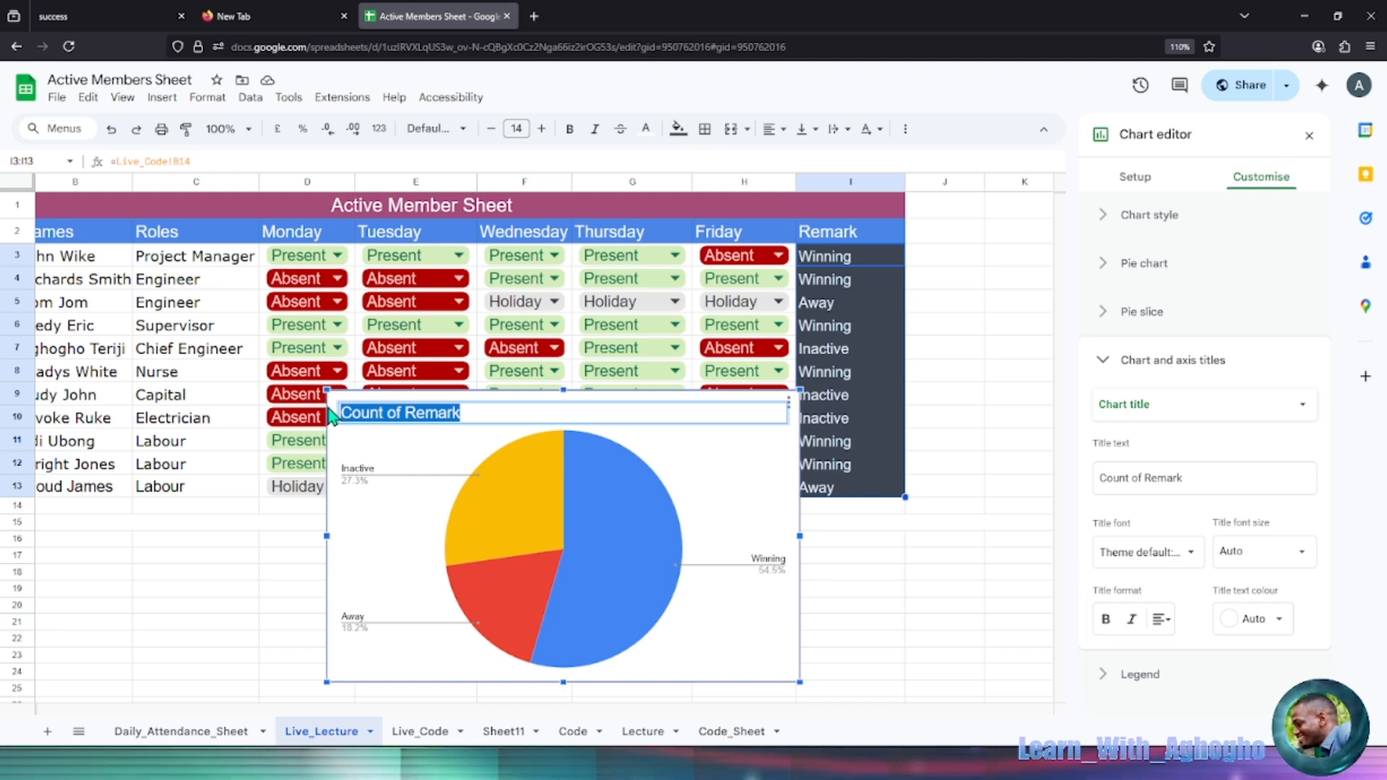
pyautogui.write('A')
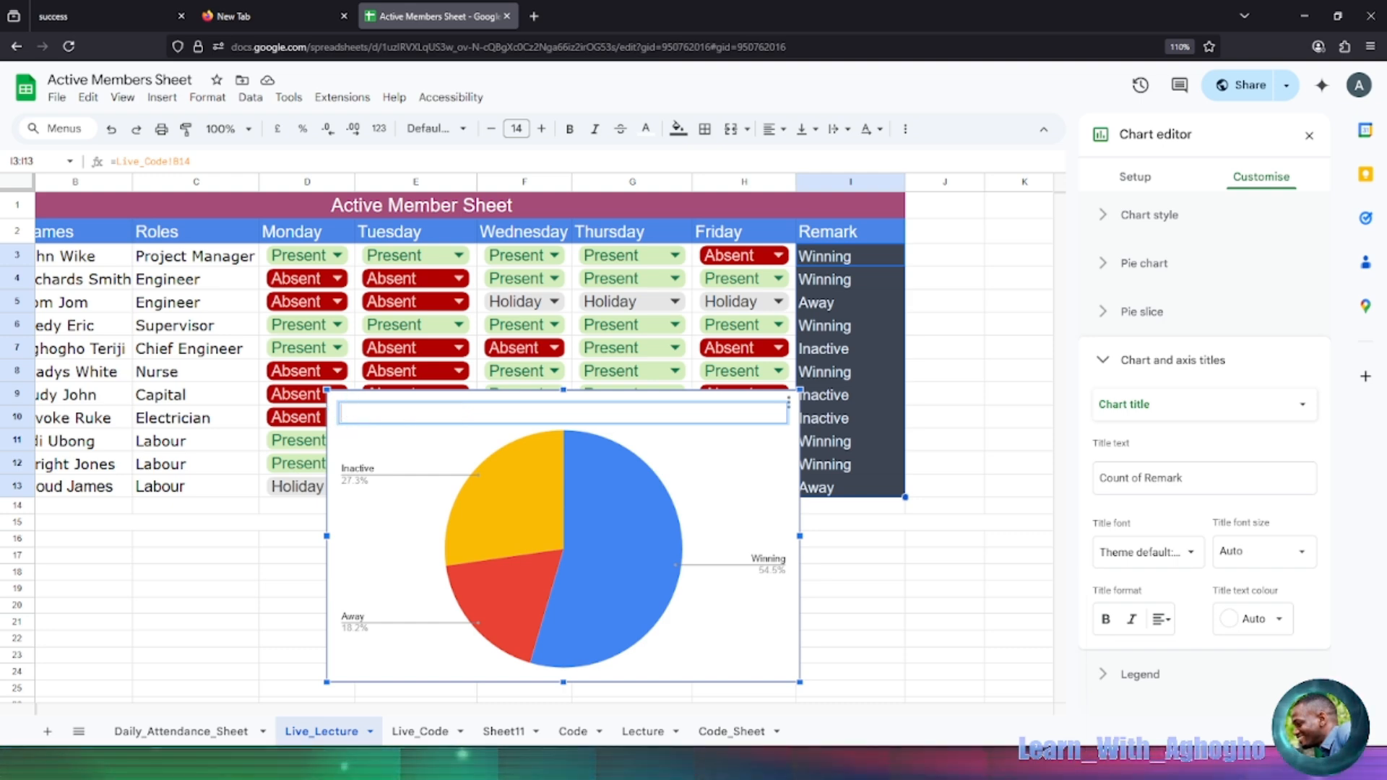
pyautogui.write('Sta')
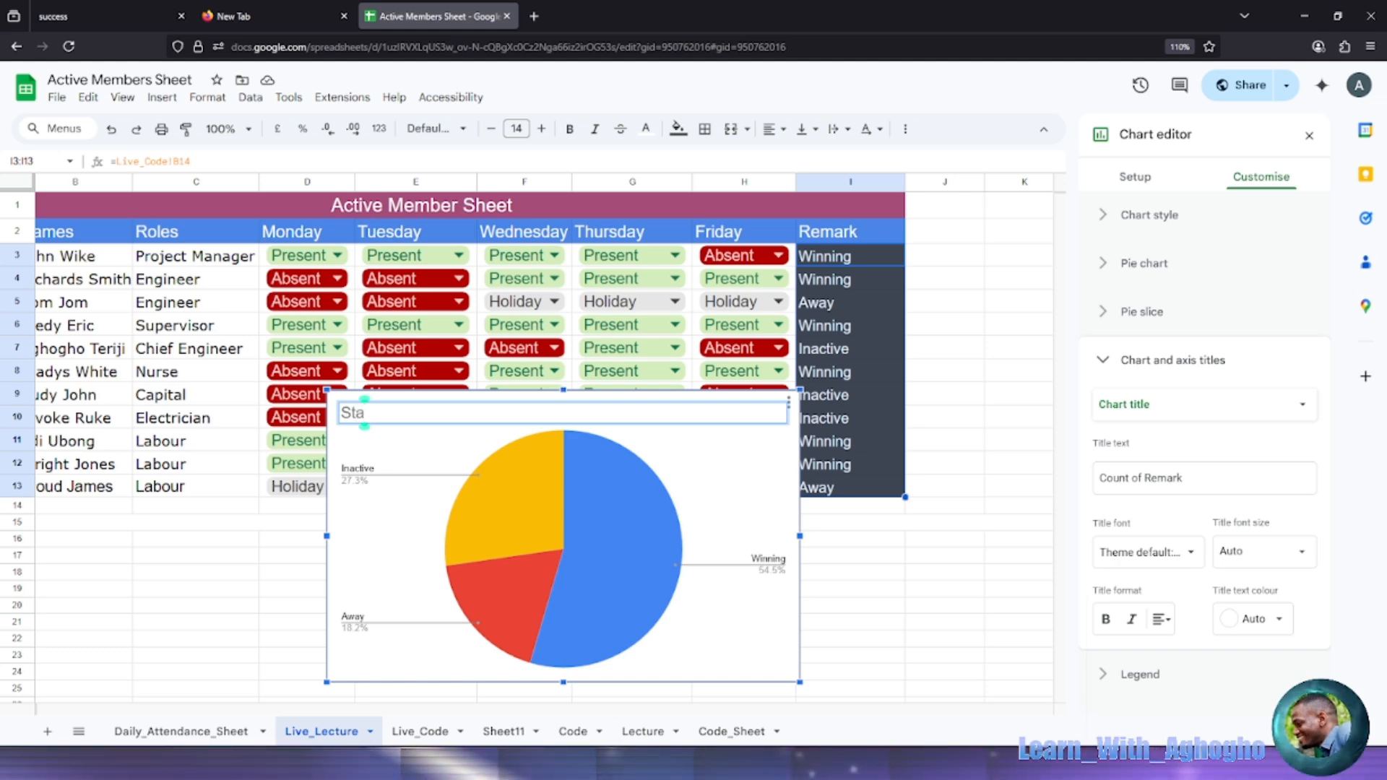
pyautogui.write('ff ')
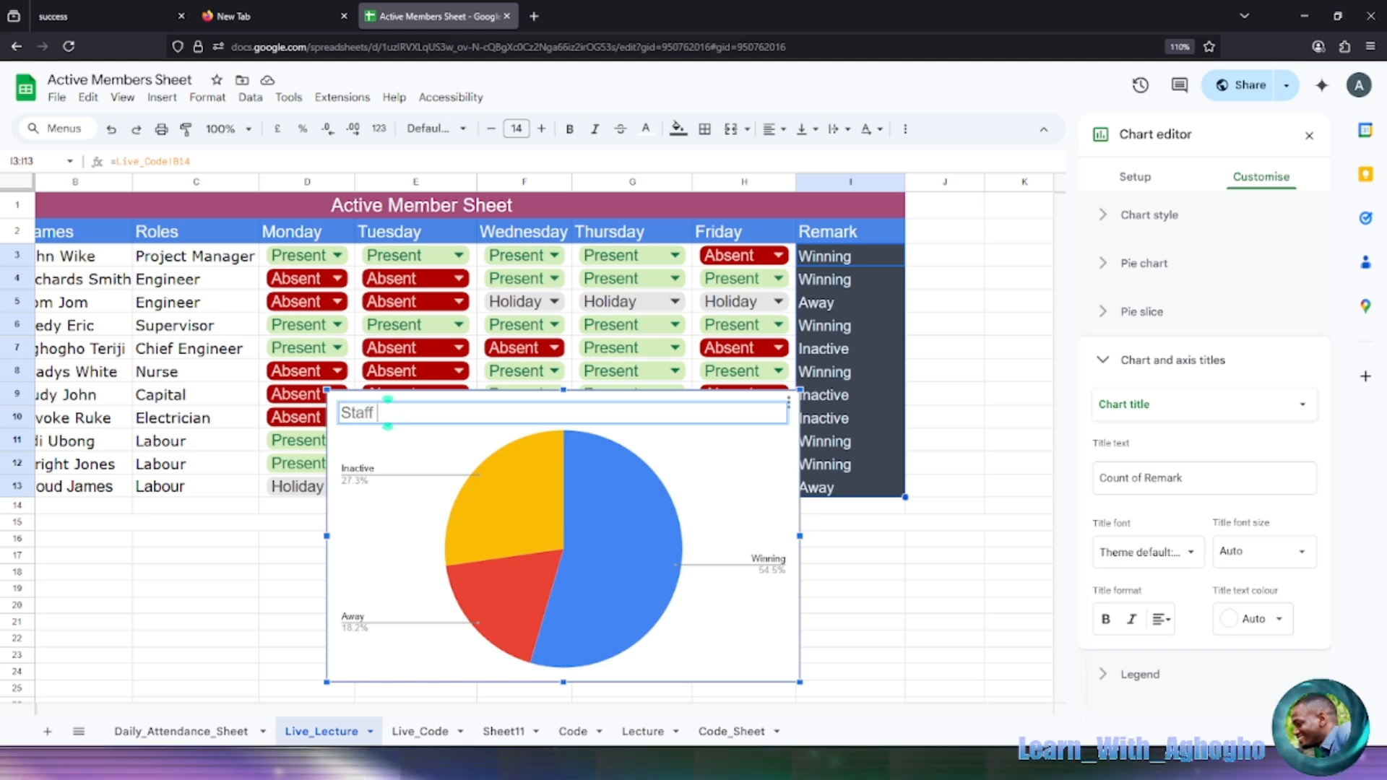
pyautogui.write('Ac')
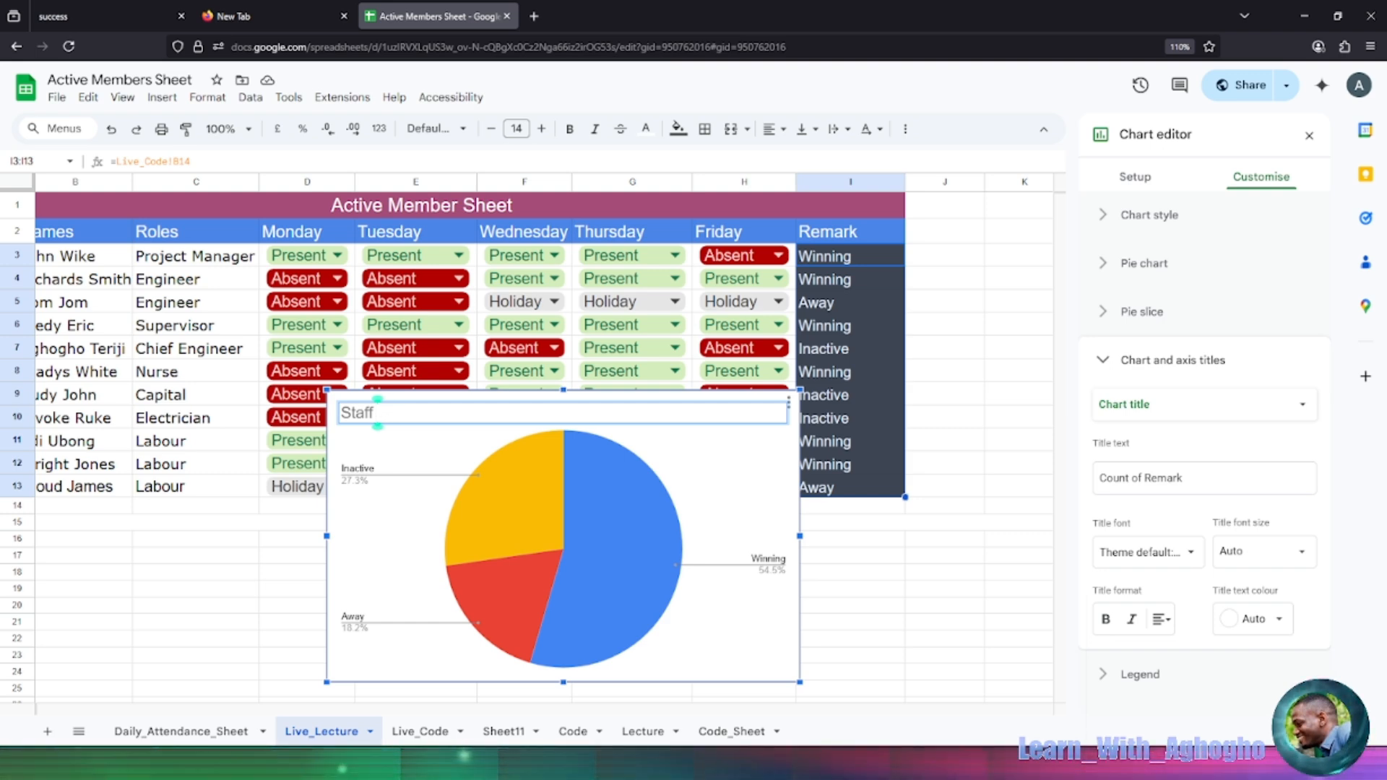
pyautogui.press('BackSpace')
pyautogui.press('BackSpace')
pyautogui.press('BackSpace')
pyautogui.press('BackSpace')
pyautogui.press('BackSpace')
pyautogui.press('BackSpace')
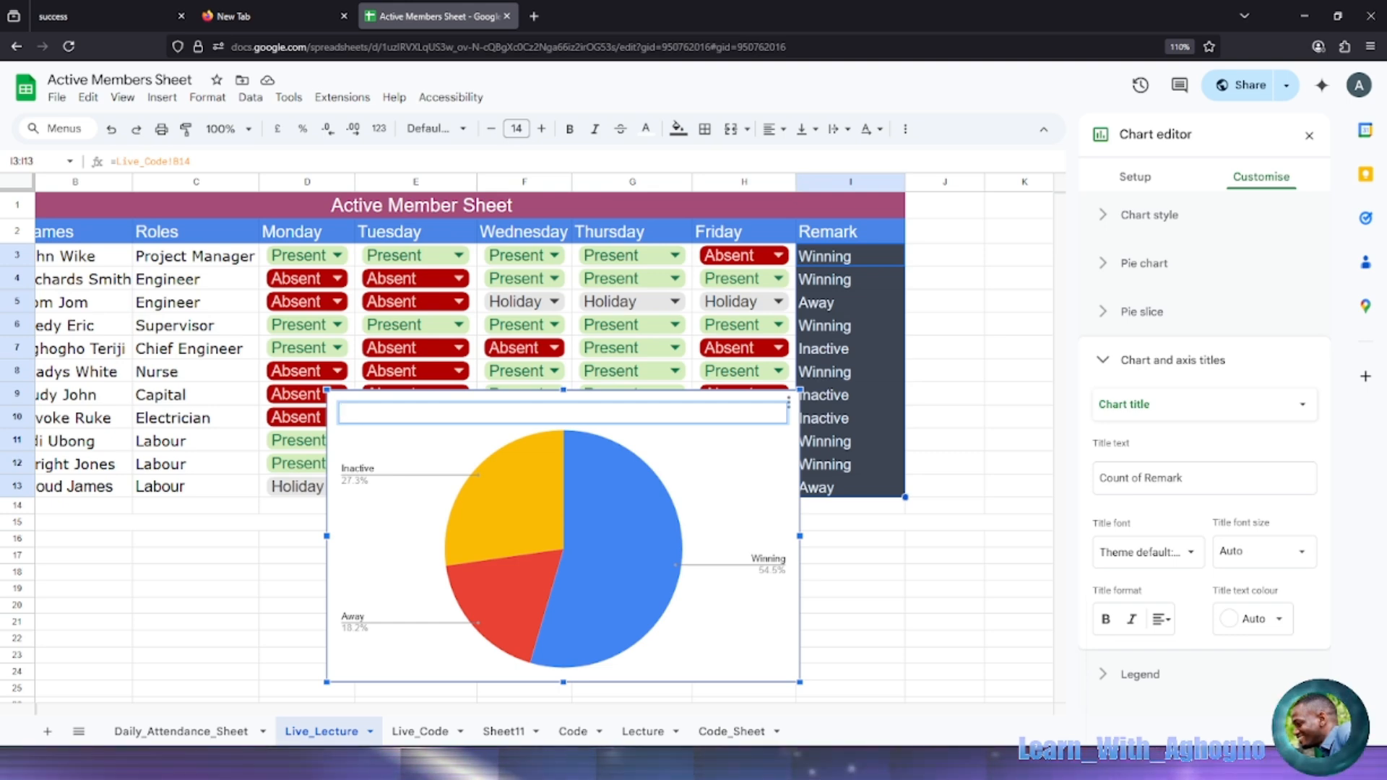
# Set the pie chart's title to "Winning Staff".
pyautogui.write('Winnig')
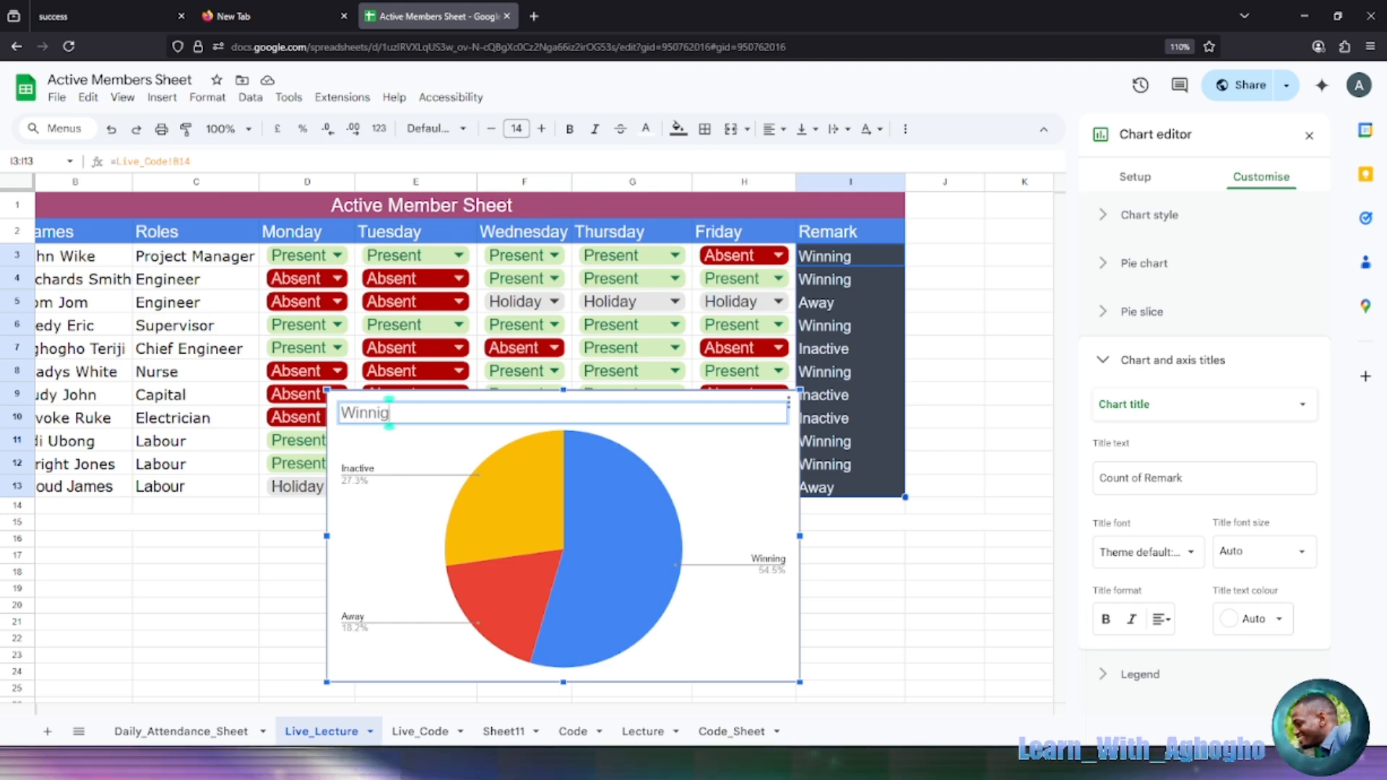
pyautogui.press('BackSpace')
pyautogui.write('ng')
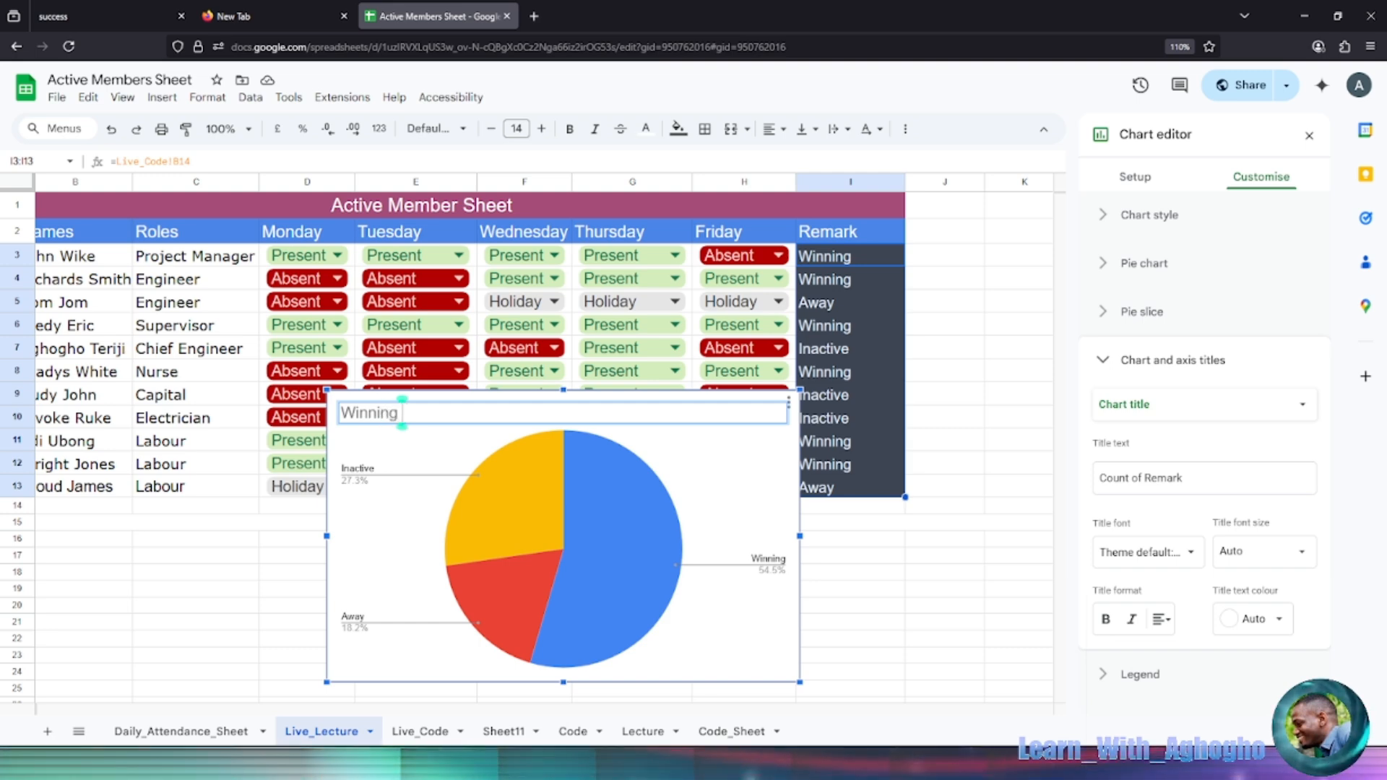
pyautogui.write(' Staff')
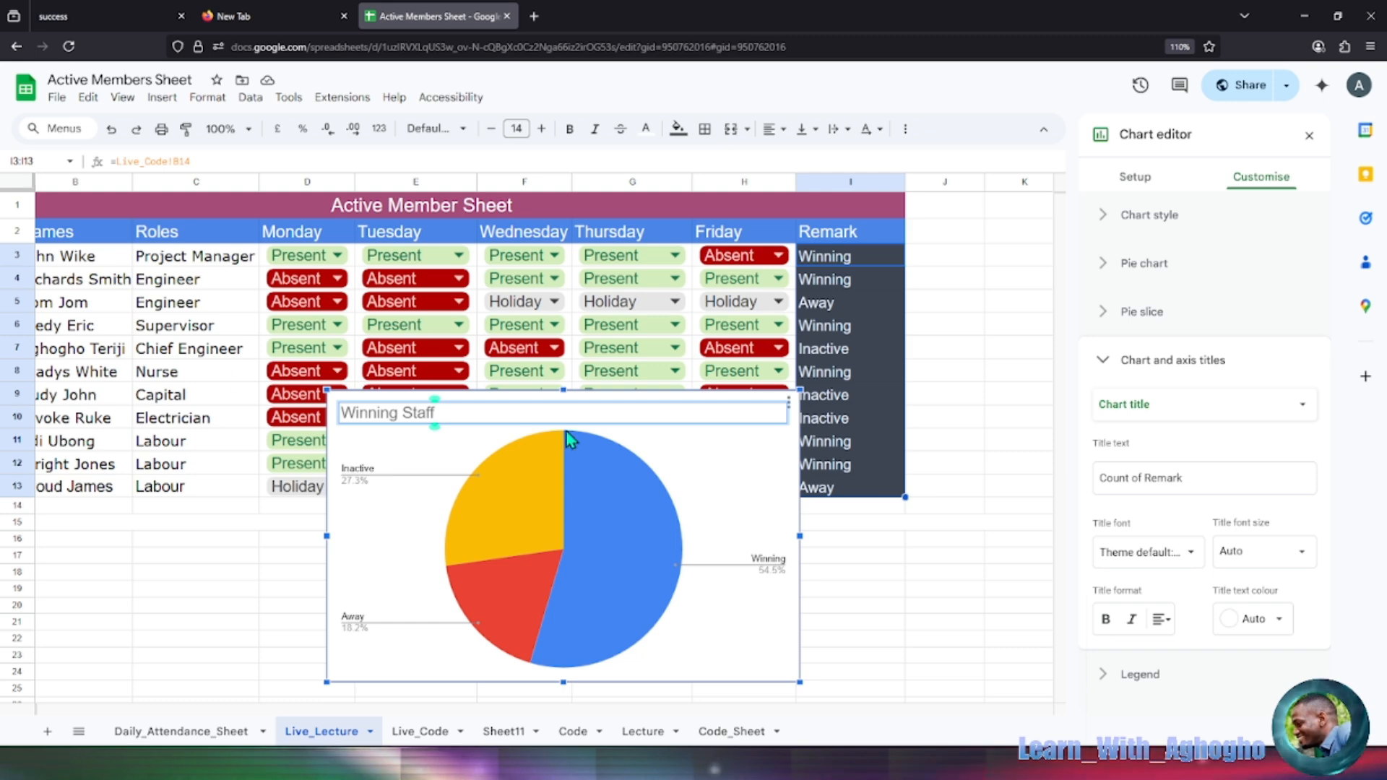
pyautogui.press('Return')
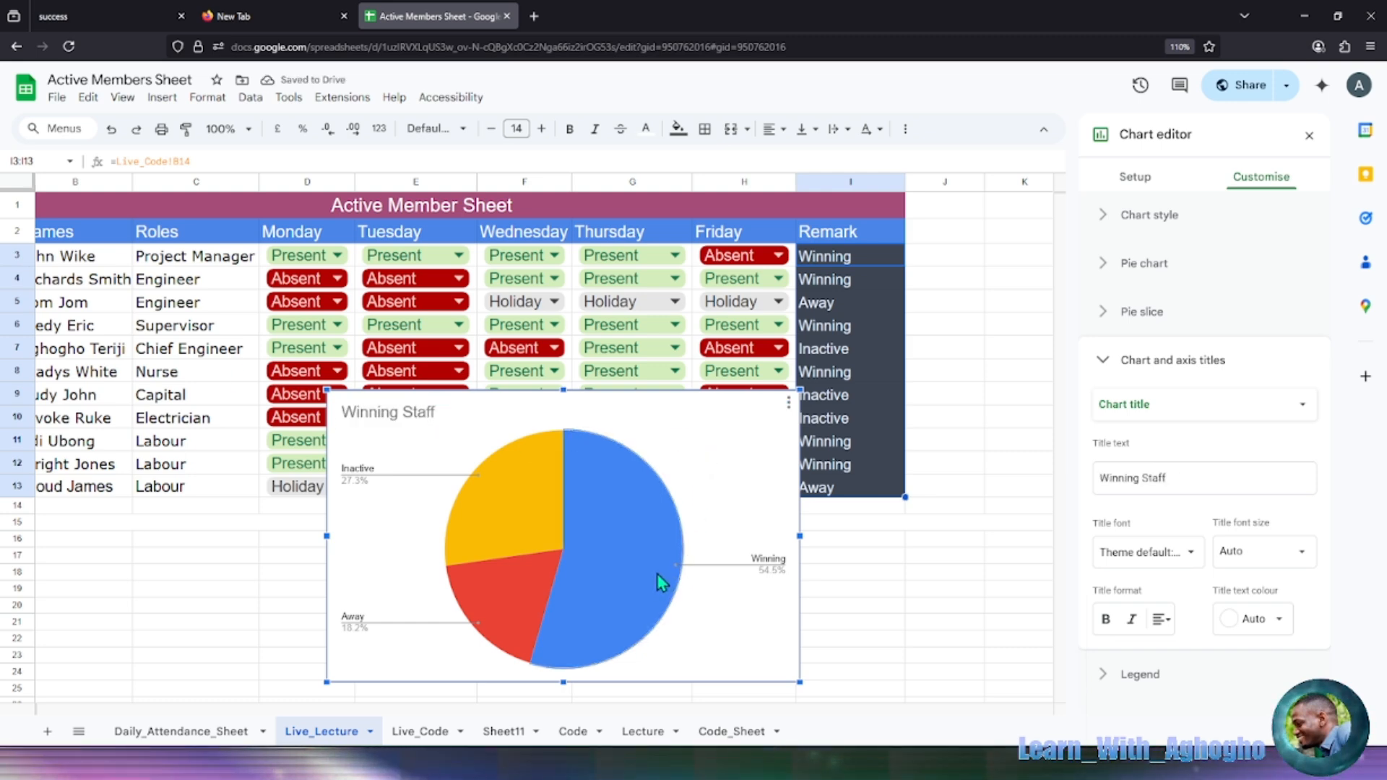
# Colour the pie chart's Winning slice bright green and its Inactive slice red.
pyautogui.moveTo(685, 436); pyautogui.dragTo(686, 441)
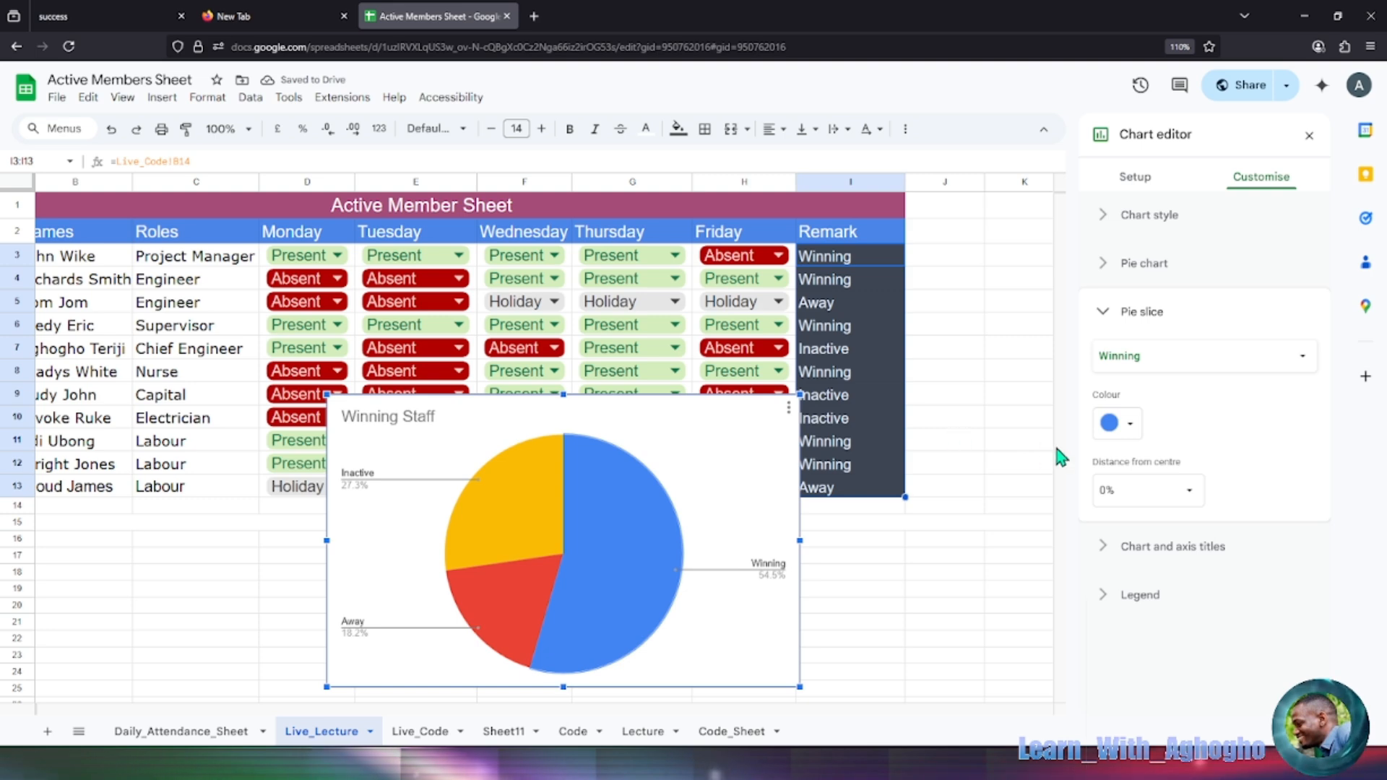
pyautogui.click(1129, 429)
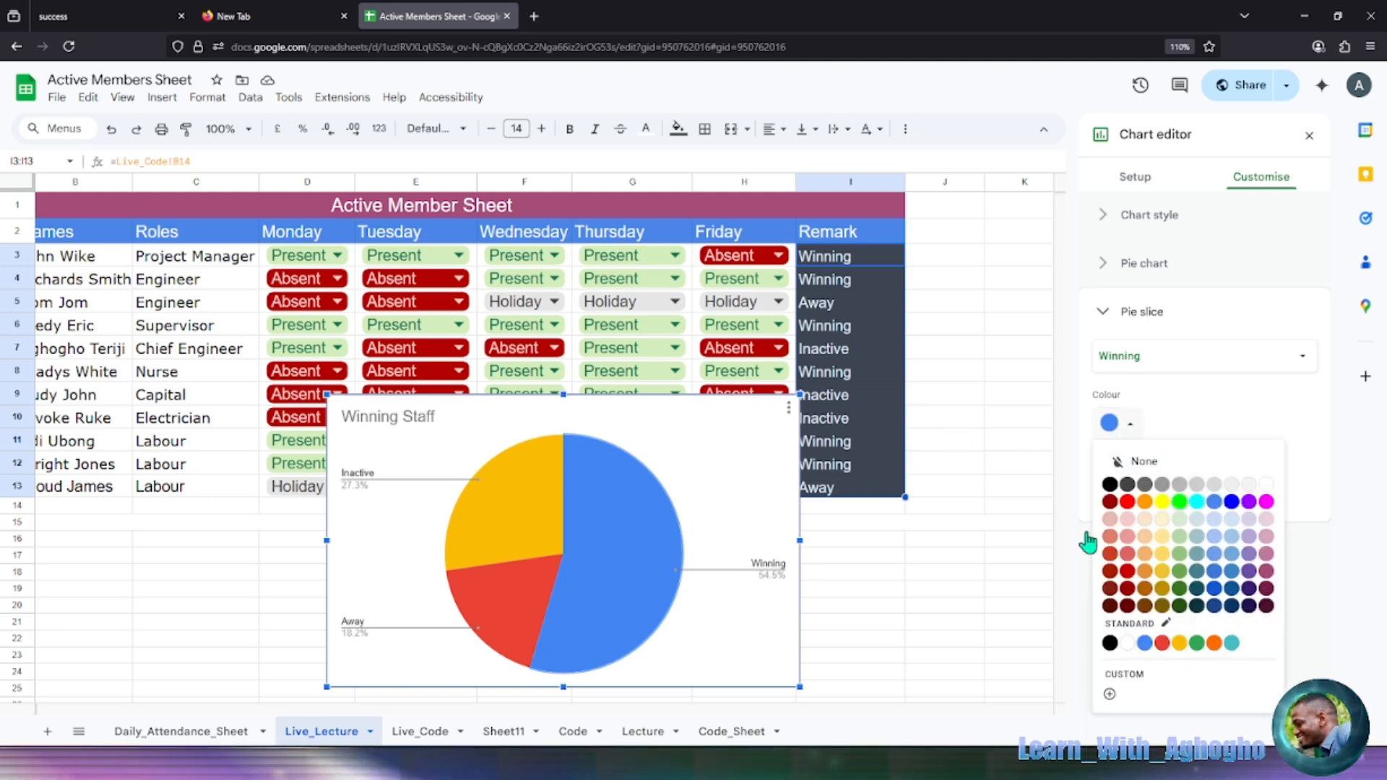
pyautogui.click(1179, 501)
pyautogui.click(516, 520)
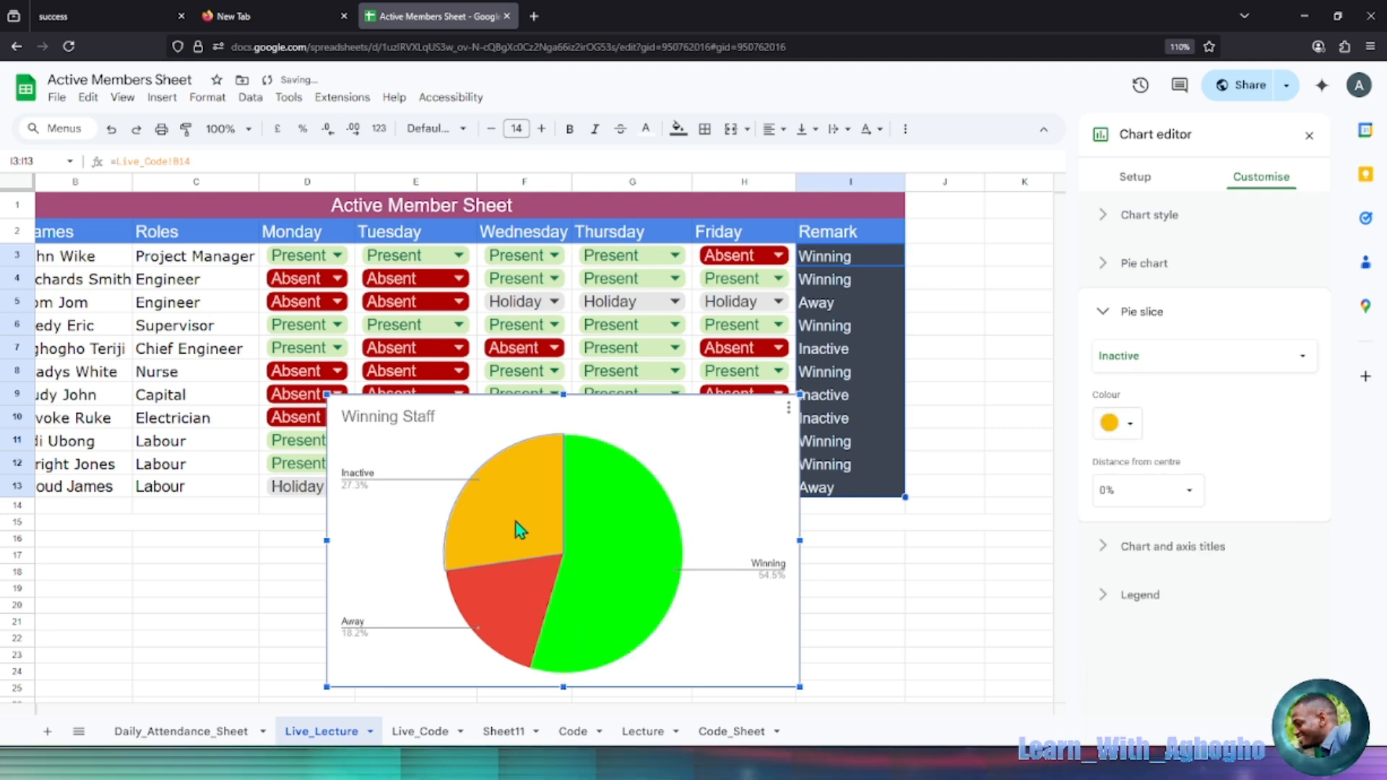
pyautogui.click(1130, 430)
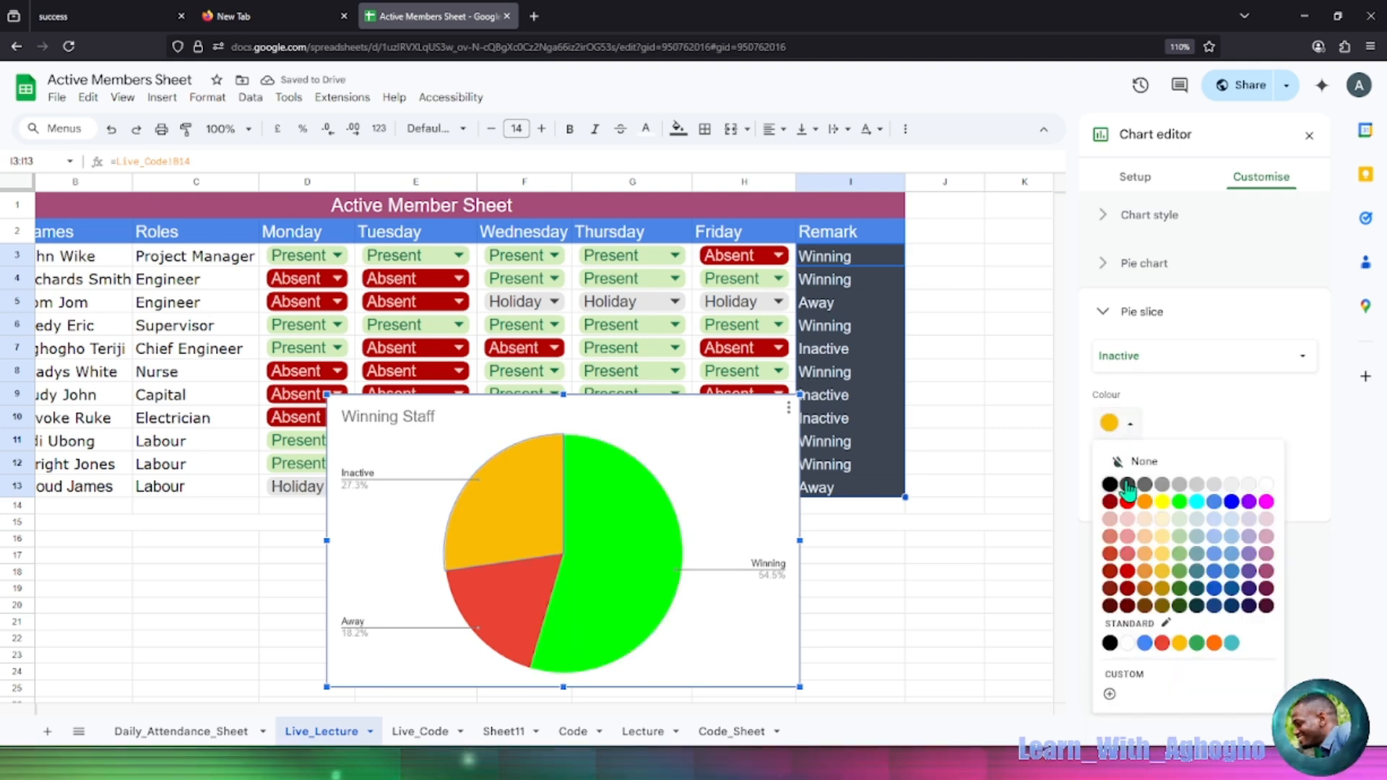
# Colour the Away slice cyan, set its distance from centre to 25%, and close the chart editor.
pyautogui.click(489, 590)
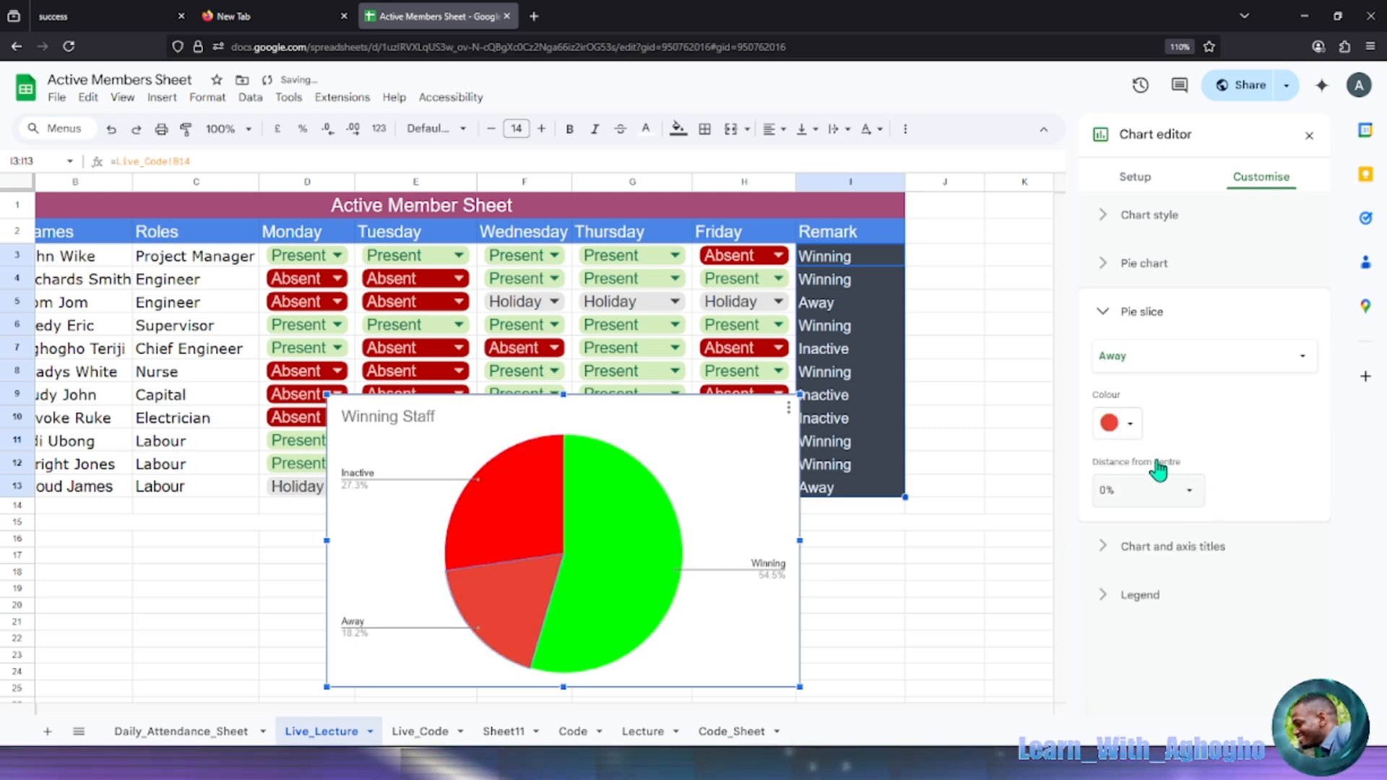
pyautogui.click(1133, 427)
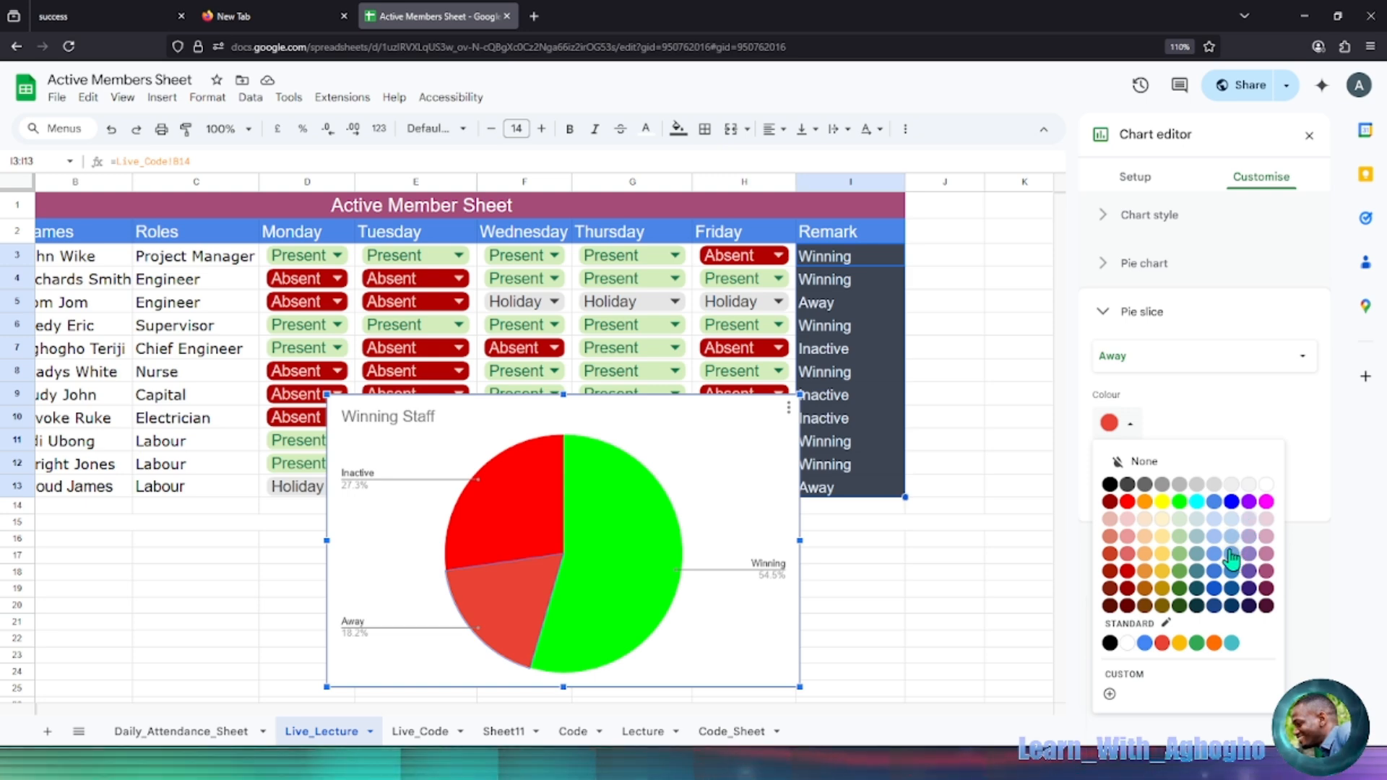
pyautogui.click(1199, 505)
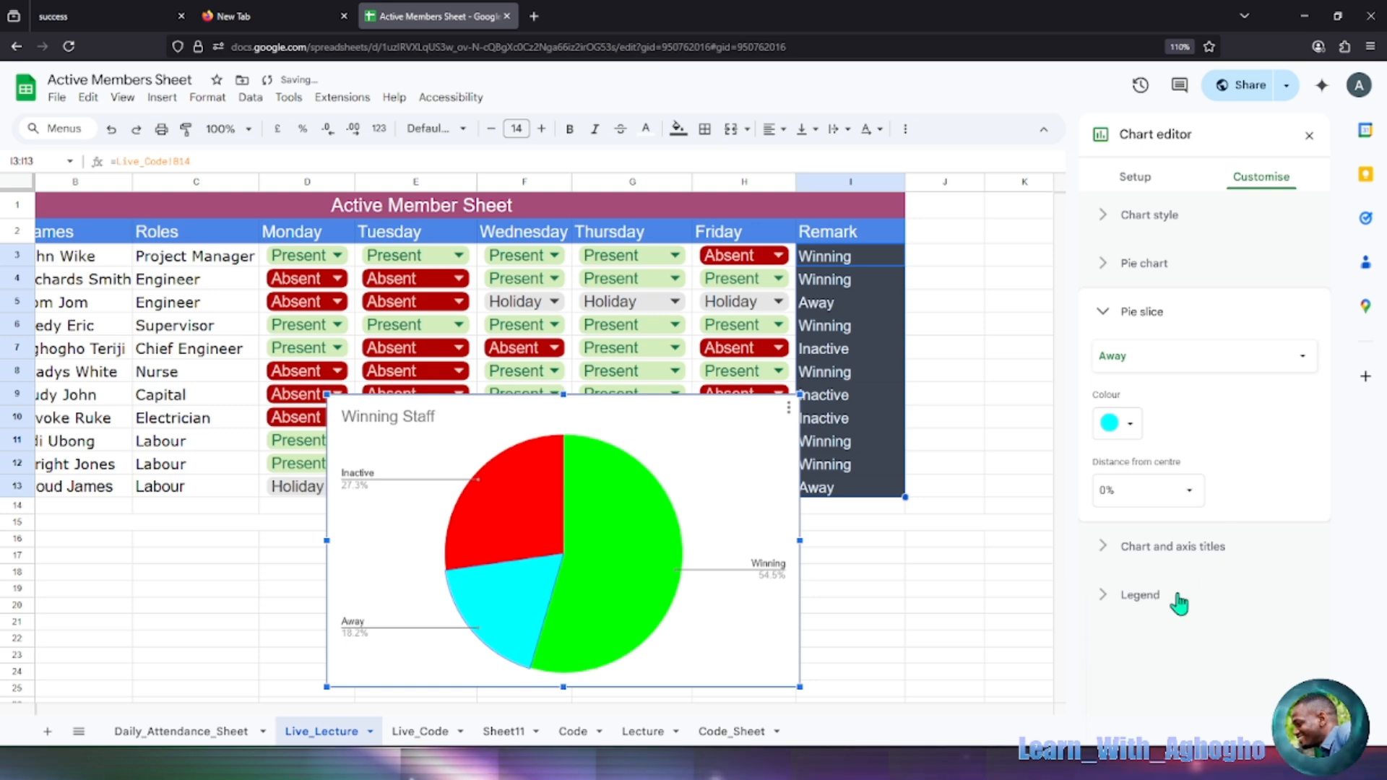
pyautogui.click(1182, 491)
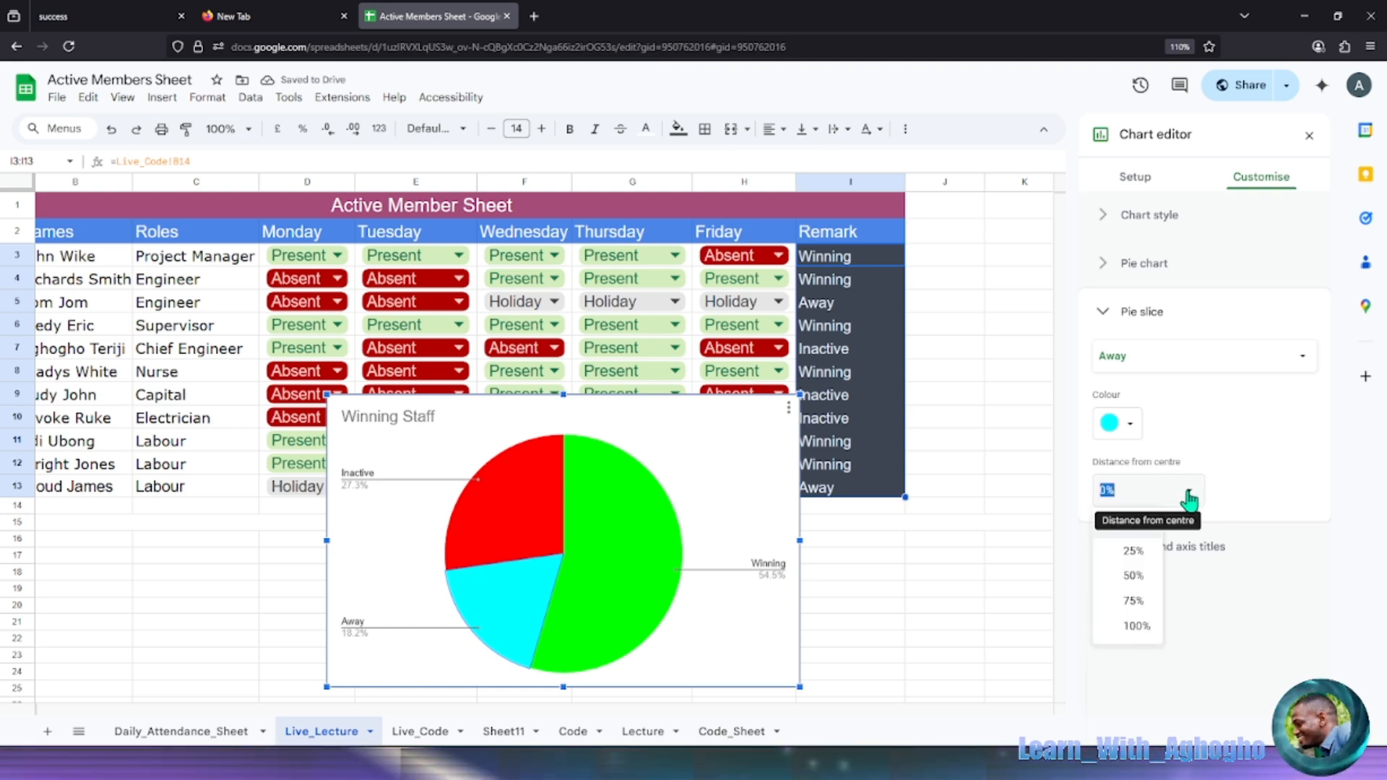
pyautogui.click(1133, 552)
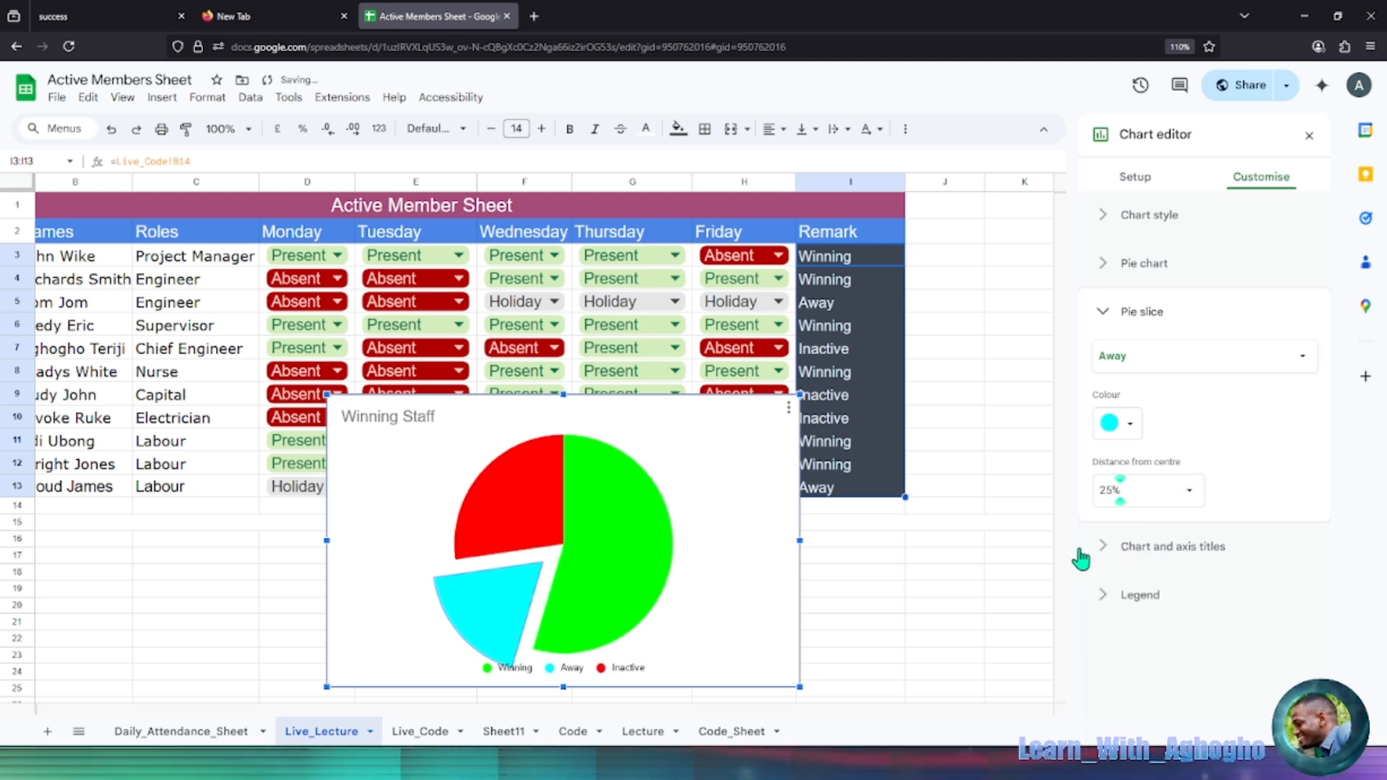
pyautogui.click(780, 526)
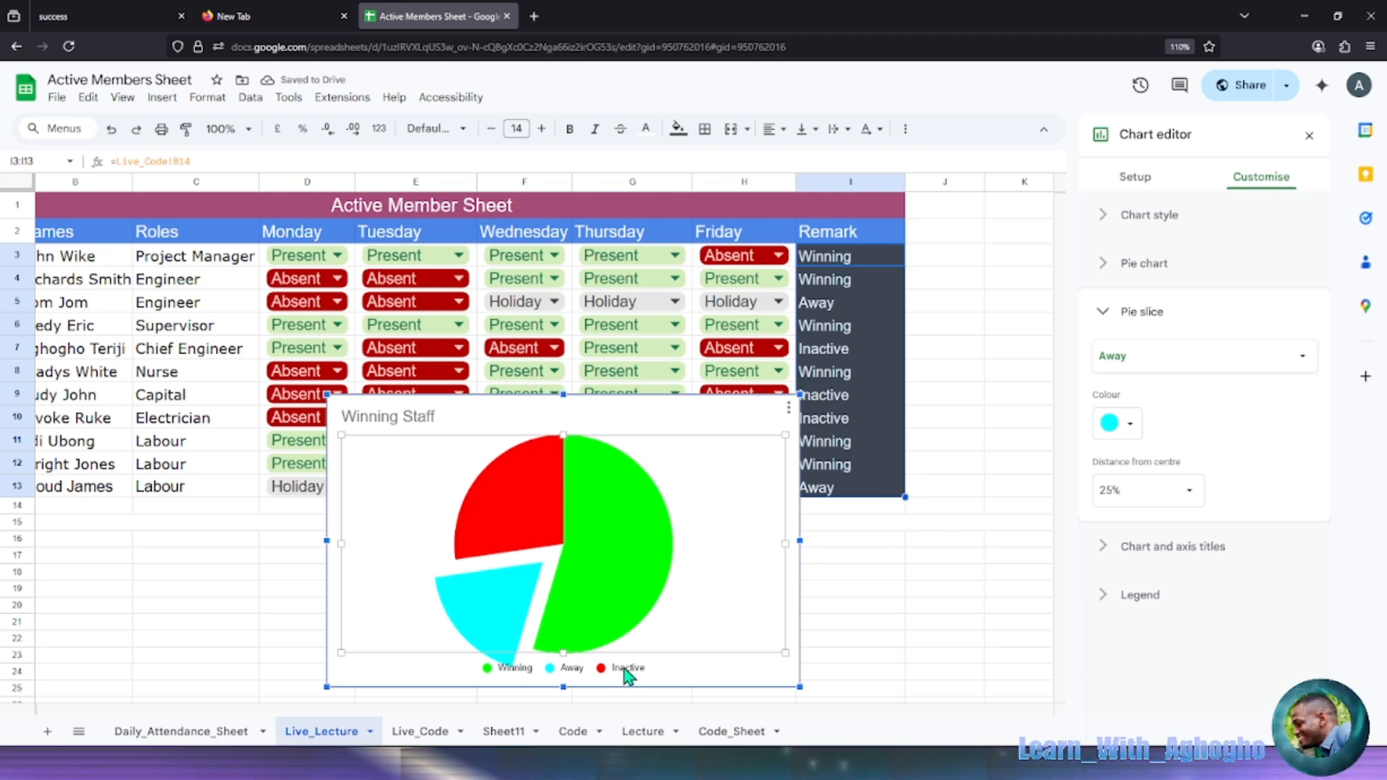
pyautogui.click(838, 522)
# Enlarge the pie chart from its lower corner until it extends to about column K.
pyautogui.click(796, 670)
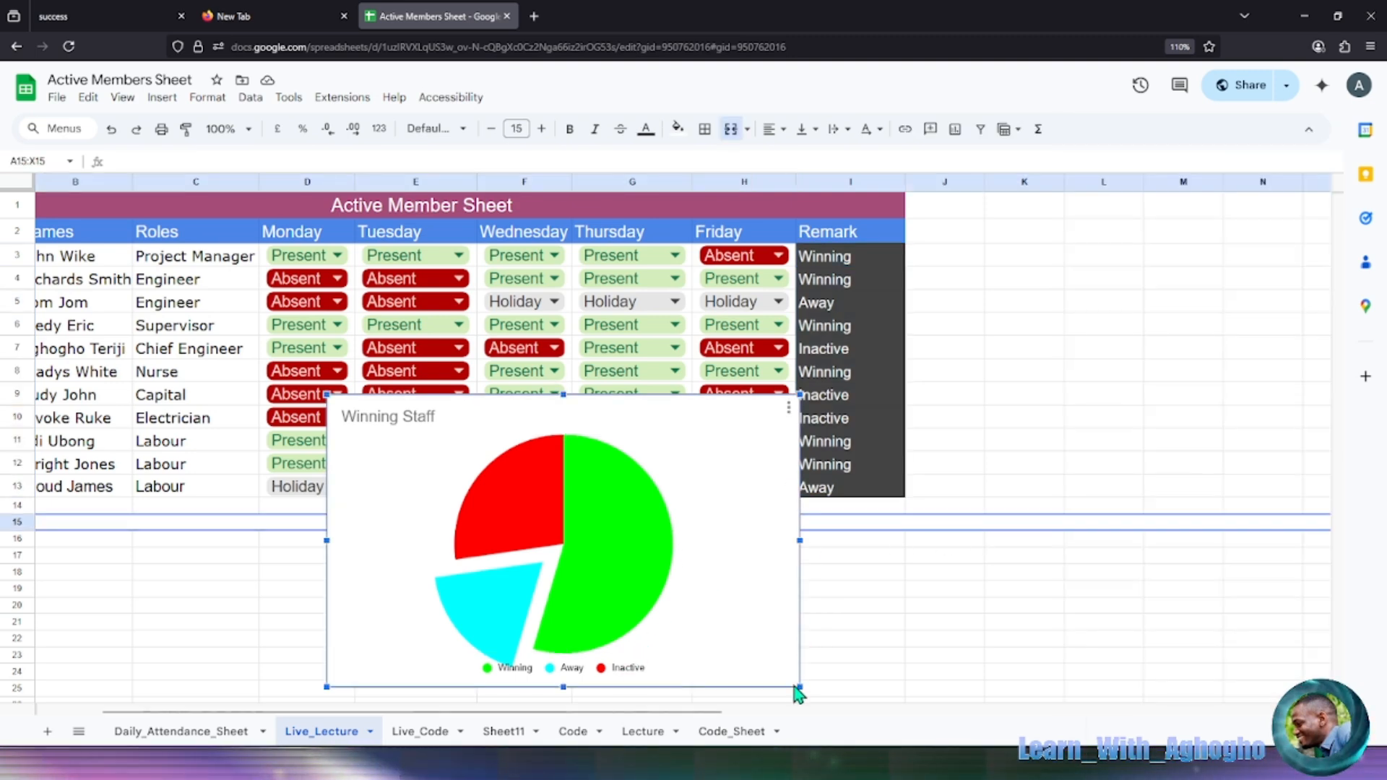
pyautogui.moveTo(798, 687); pyautogui.dragTo(929, 715)
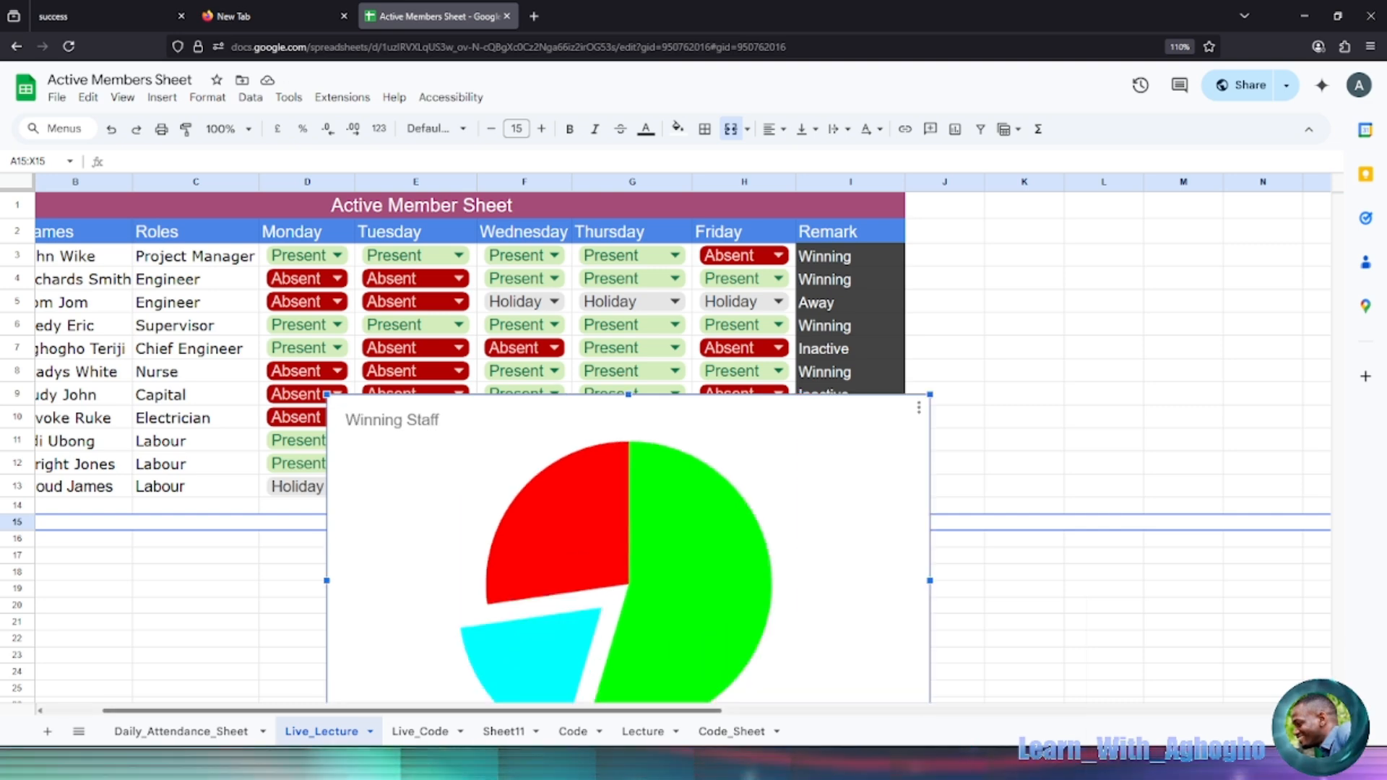
pyautogui.moveTo(930, 765); pyautogui.dragTo(1011, 773)
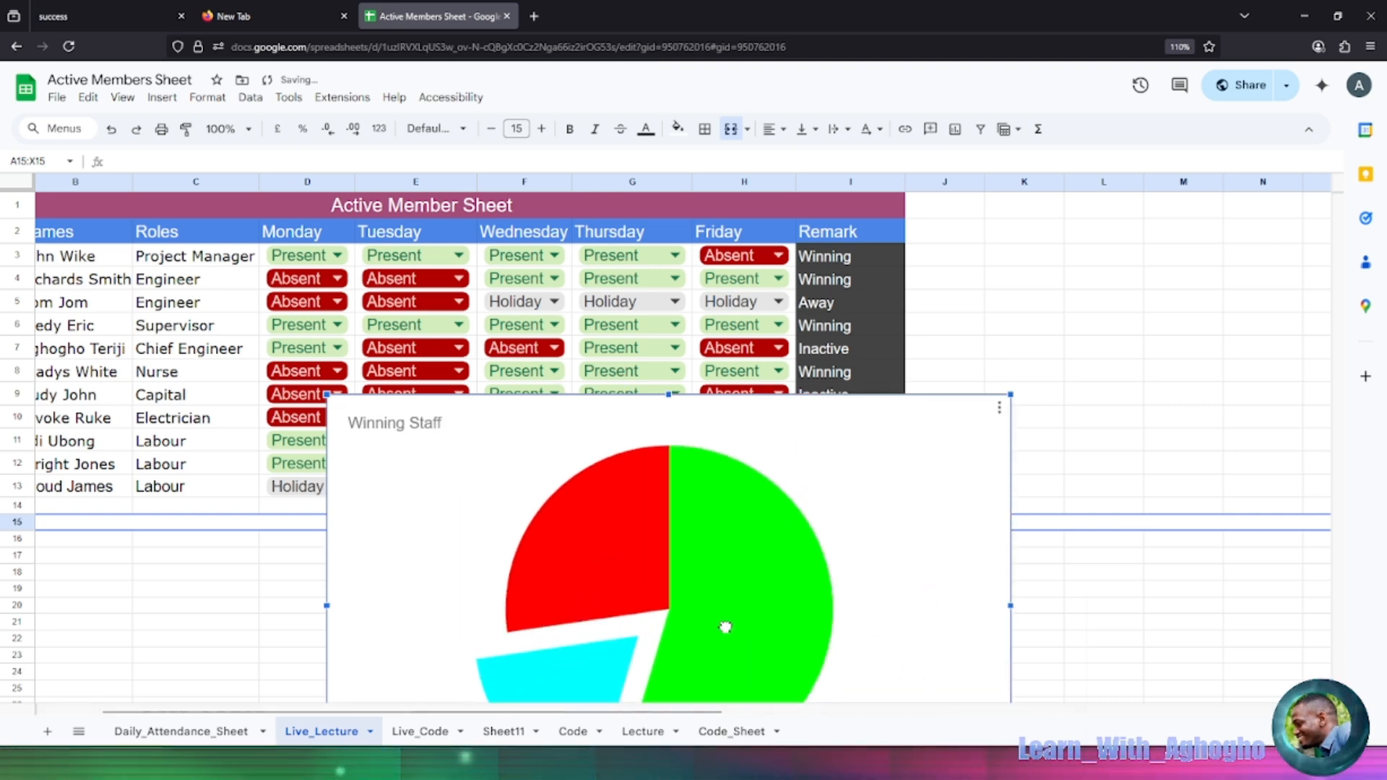
# Move the enlarged pie chart below the attendance table, with its upper edge at about row 23.
pyautogui.moveTo(726, 627); pyautogui.dragTo(506, 712)
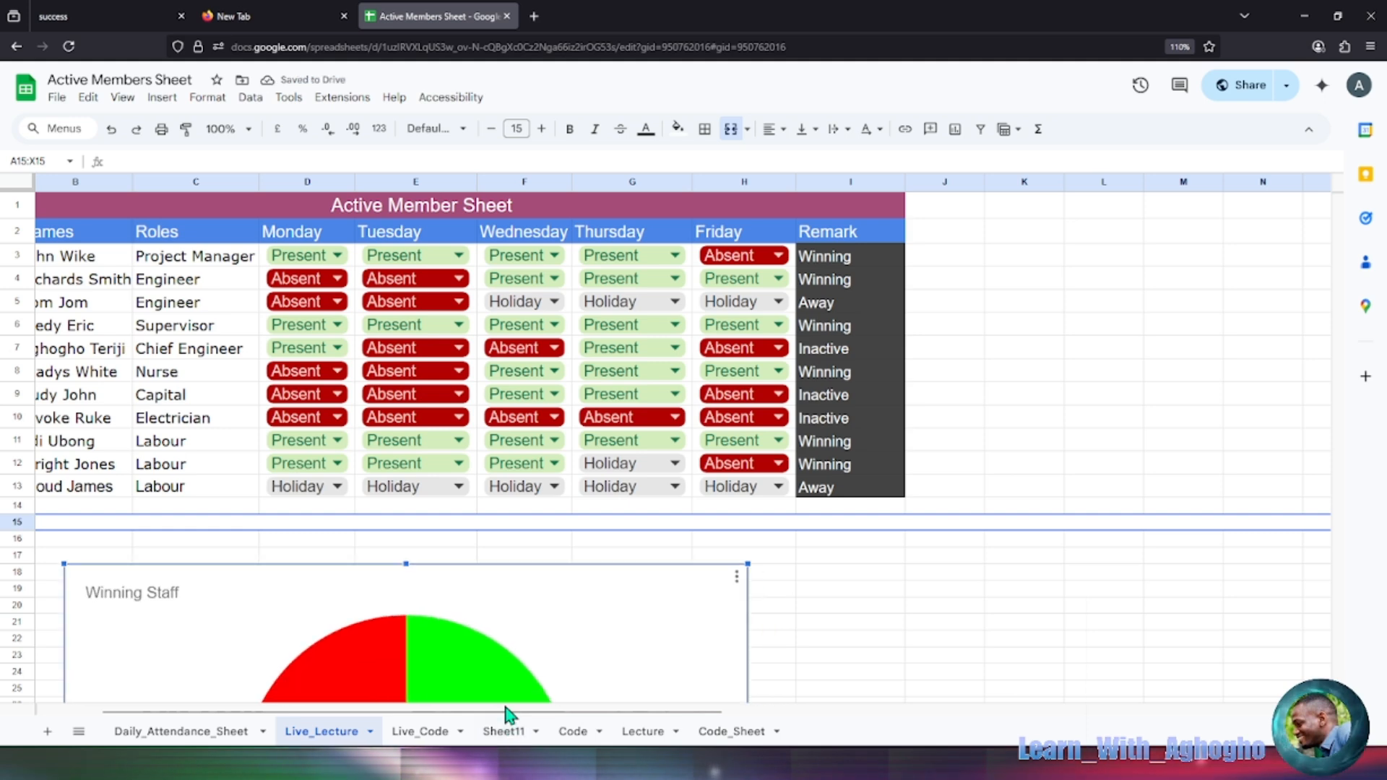
pyautogui.scroll(-5, 635, 473)
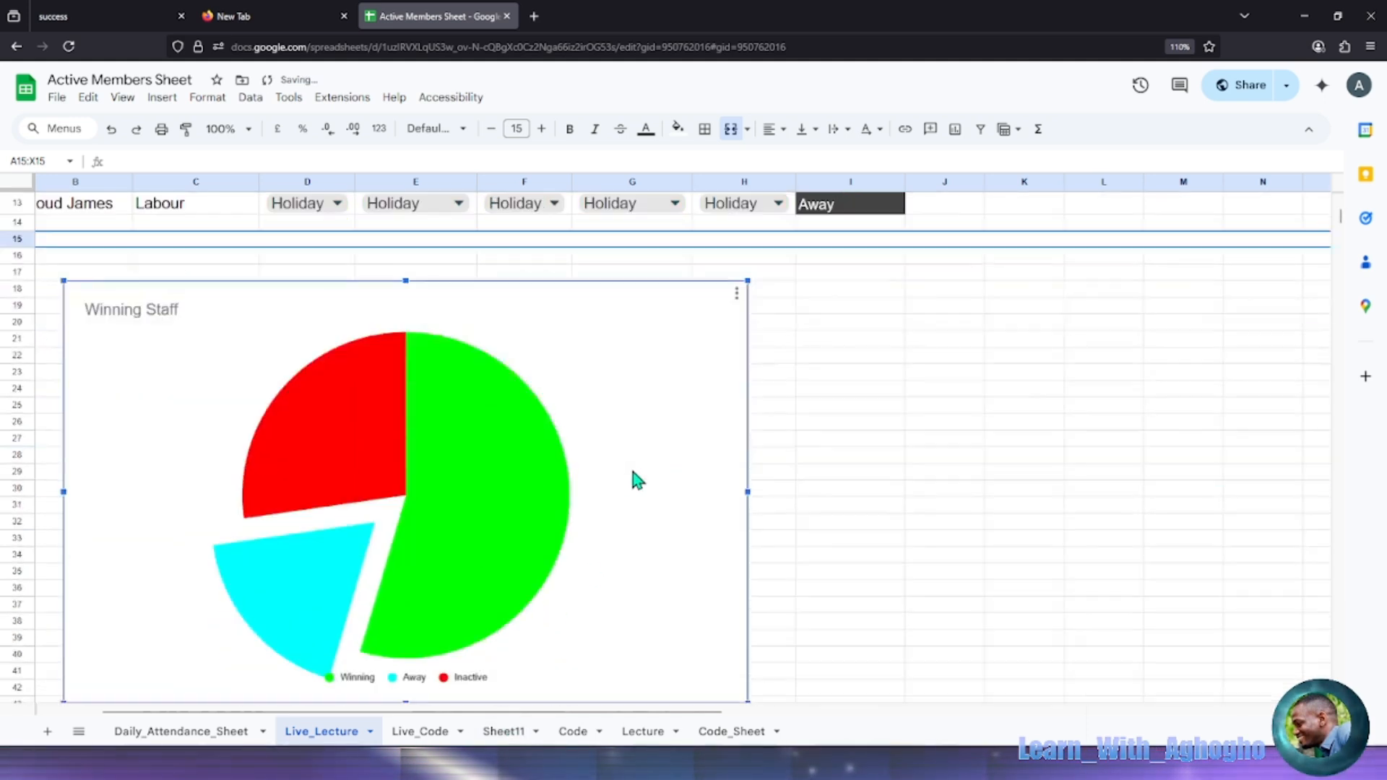
pyautogui.moveTo(610, 396); pyautogui.dragTo(615, 492)
pyautogui.scroll(4, 741, 477)
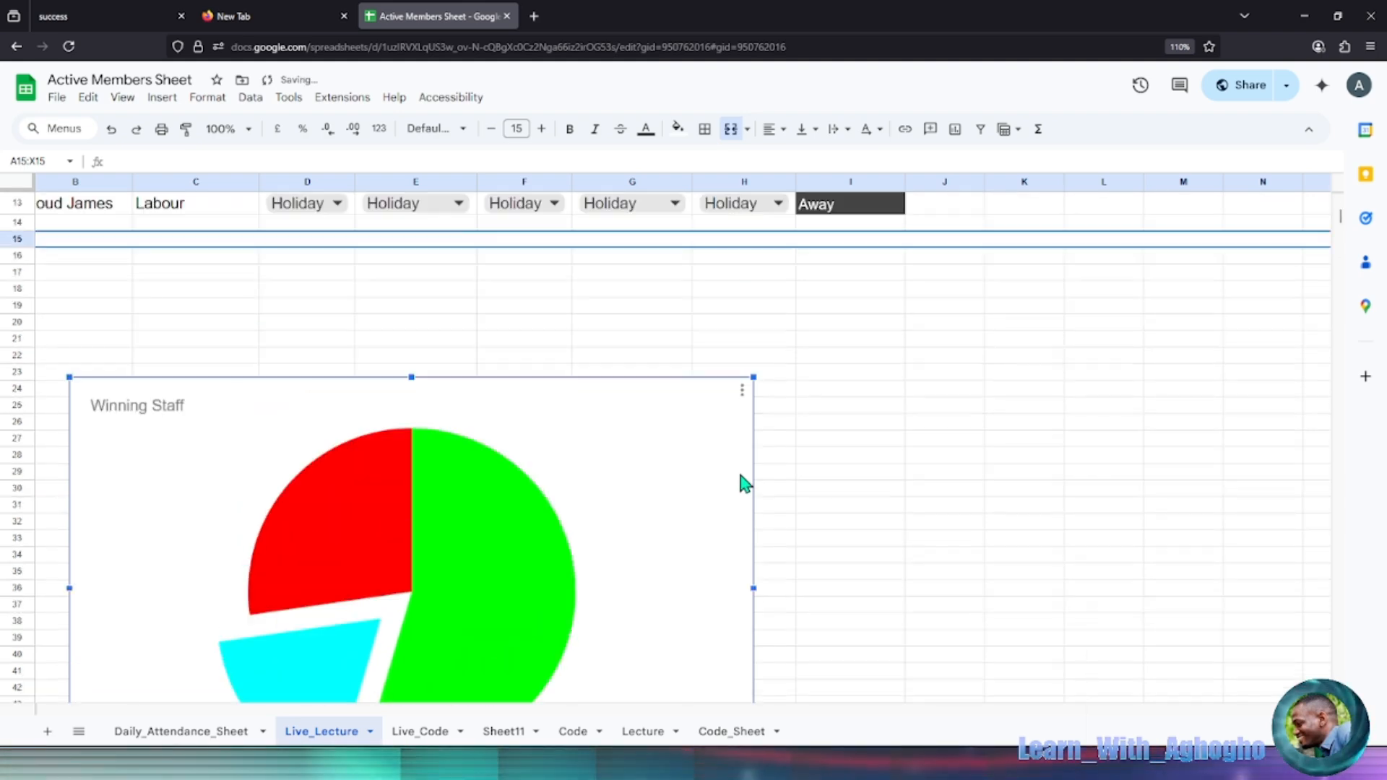
# Open the pie chart's legend settings and move the legend from below the pie to beside the Winning slice.
pyautogui.scroll(-3, 744, 482)
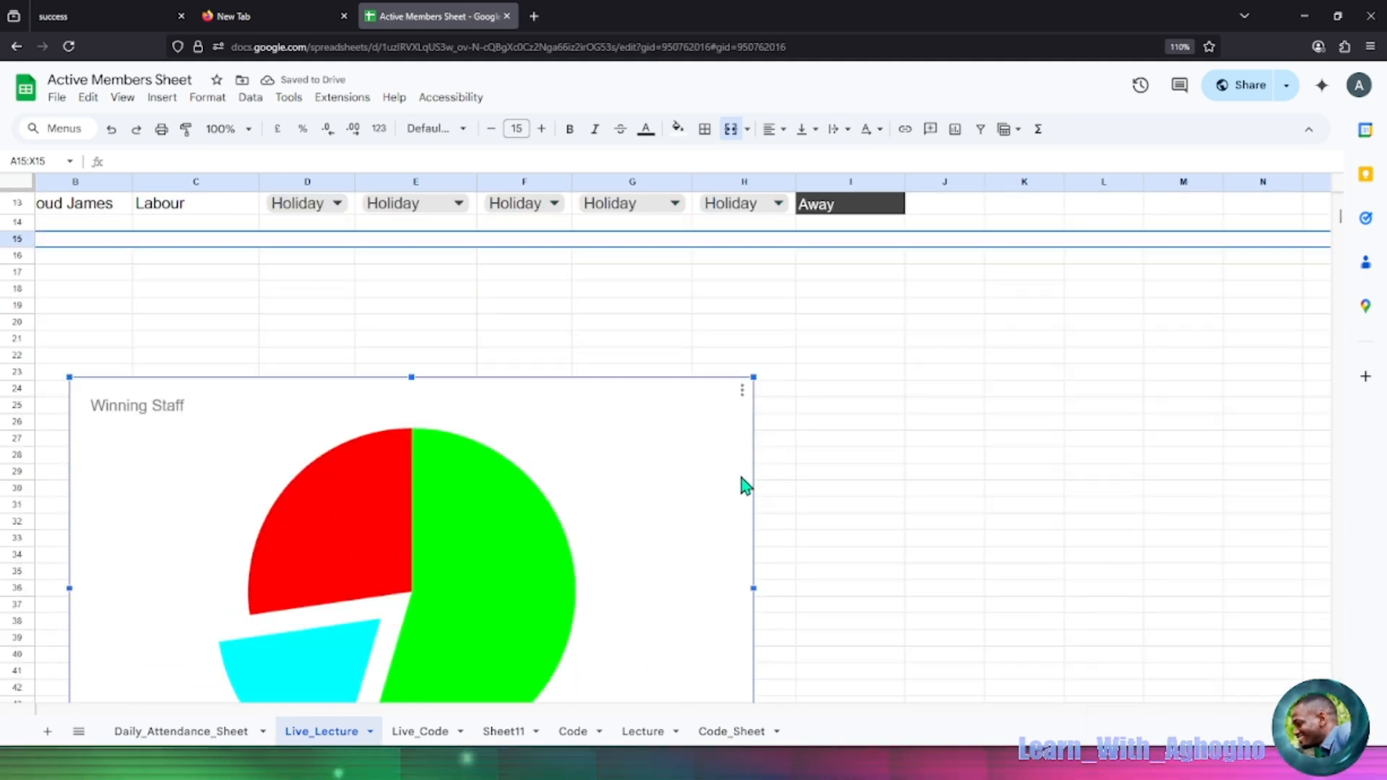
pyautogui.scroll(-3, 744, 486)
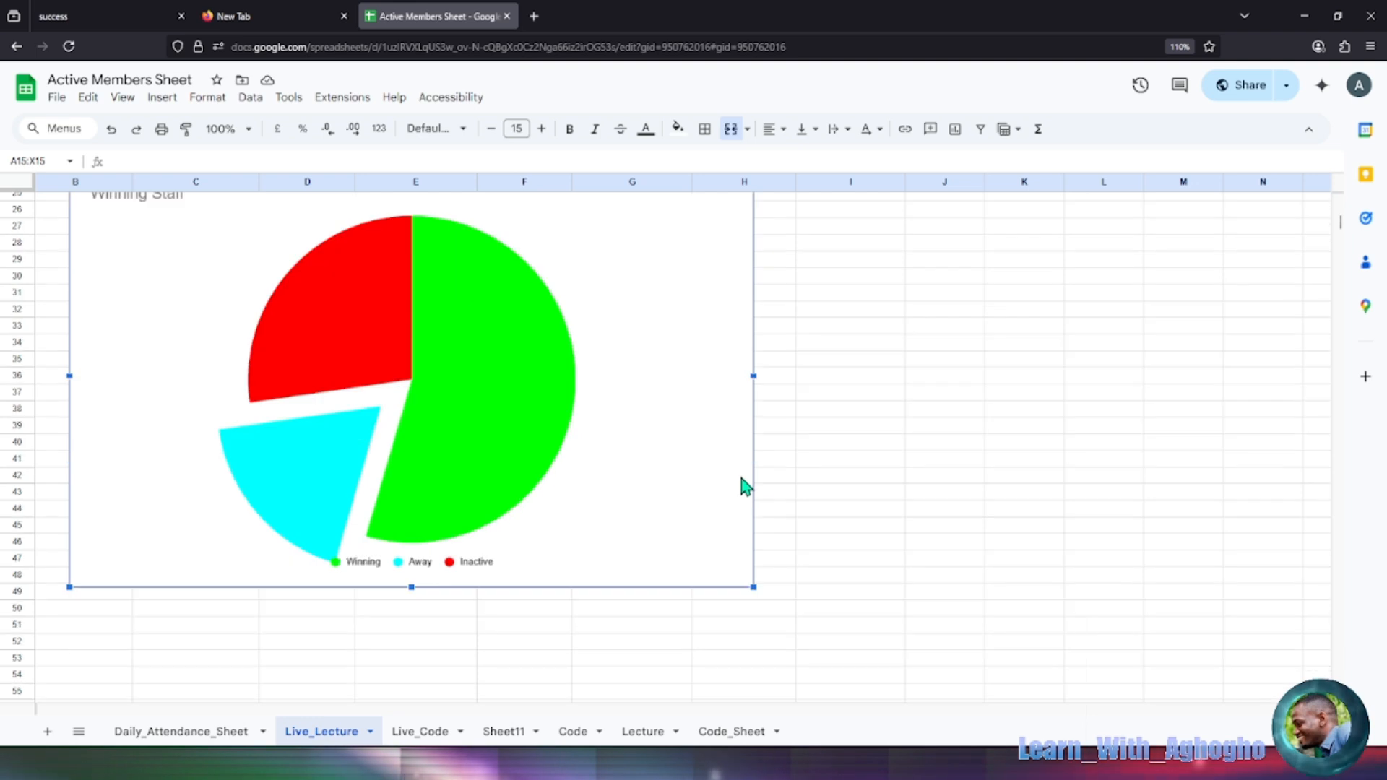
pyautogui.click(865, 465)
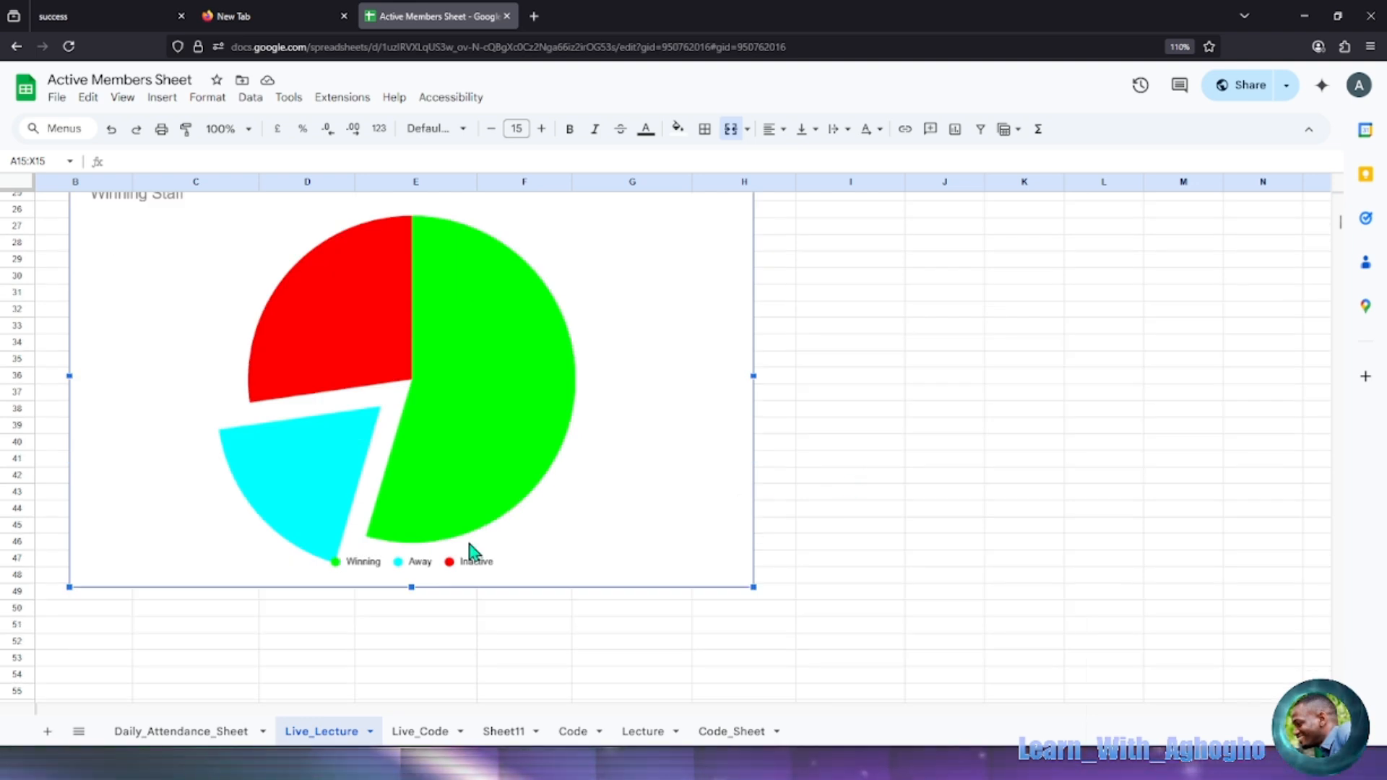
pyautogui.click(420, 578)
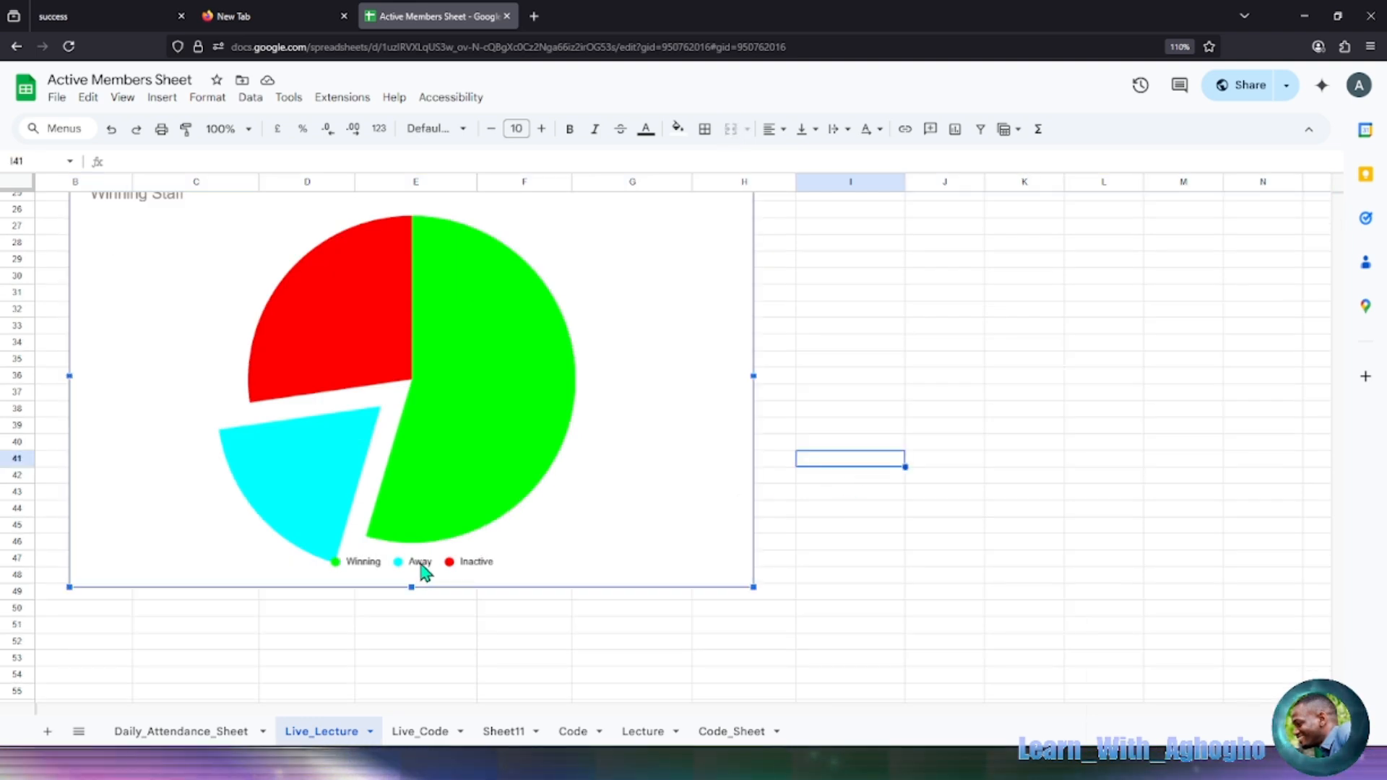
pyautogui.doubleClick(421, 568)
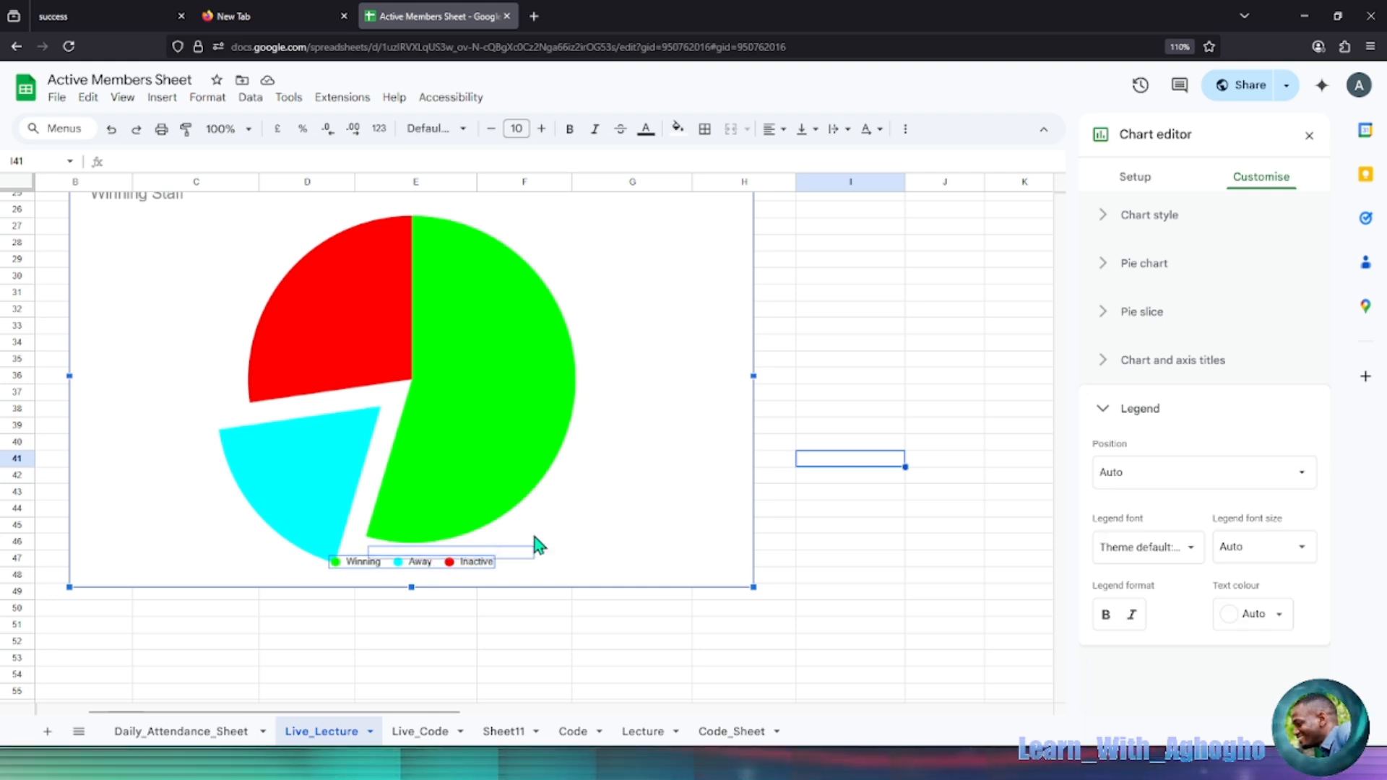
pyautogui.moveTo(535, 537); pyautogui.dragTo(671, 315)
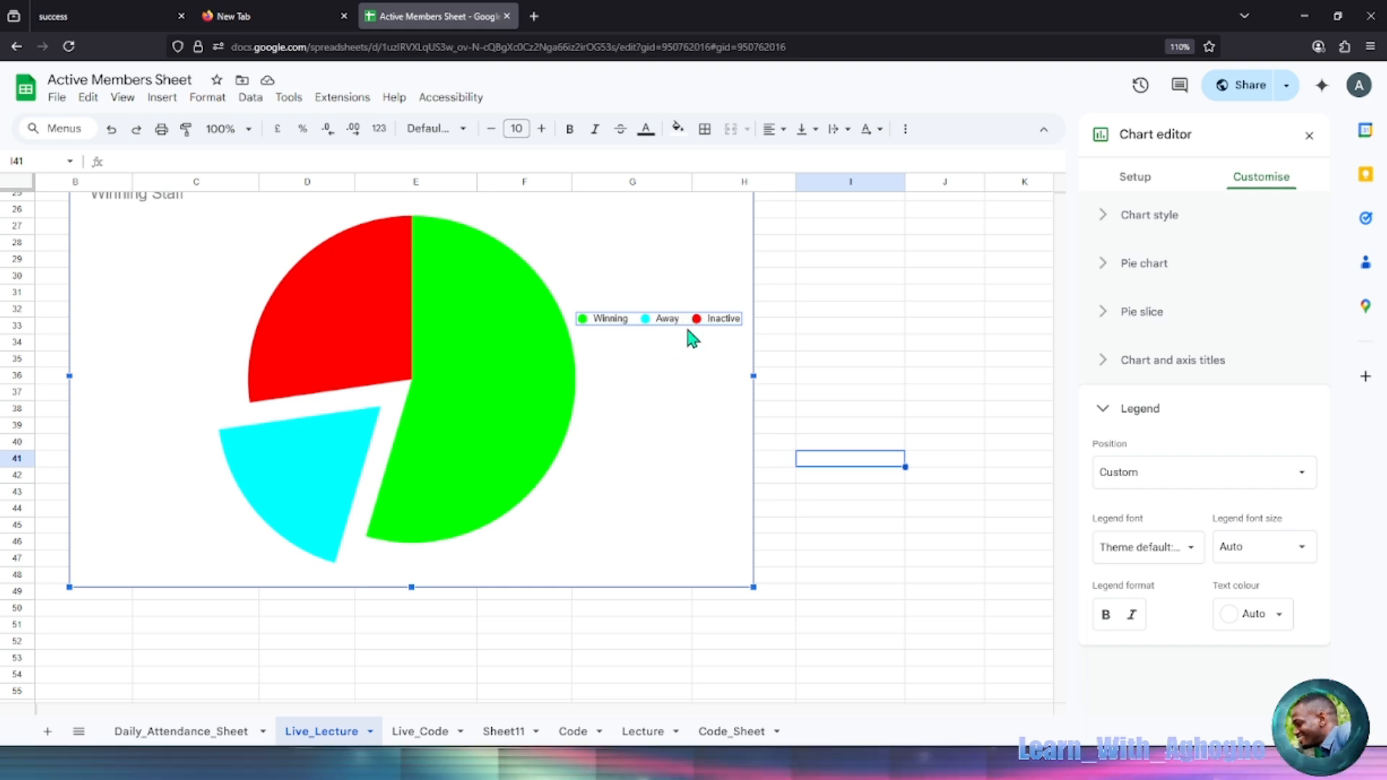
# Set the pie chart legend's position to Right and its font to Georgia.
pyautogui.click(1223, 484)
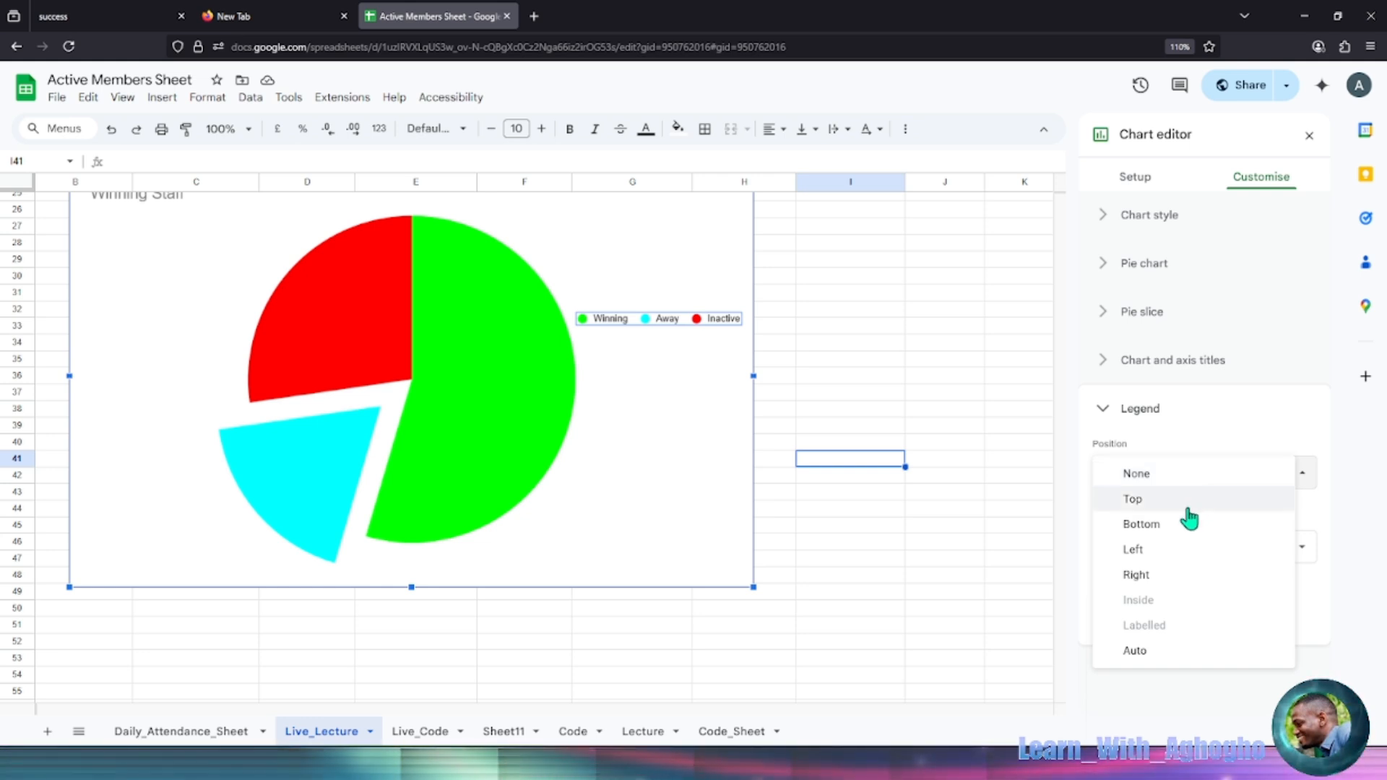
pyautogui.click(1170, 575)
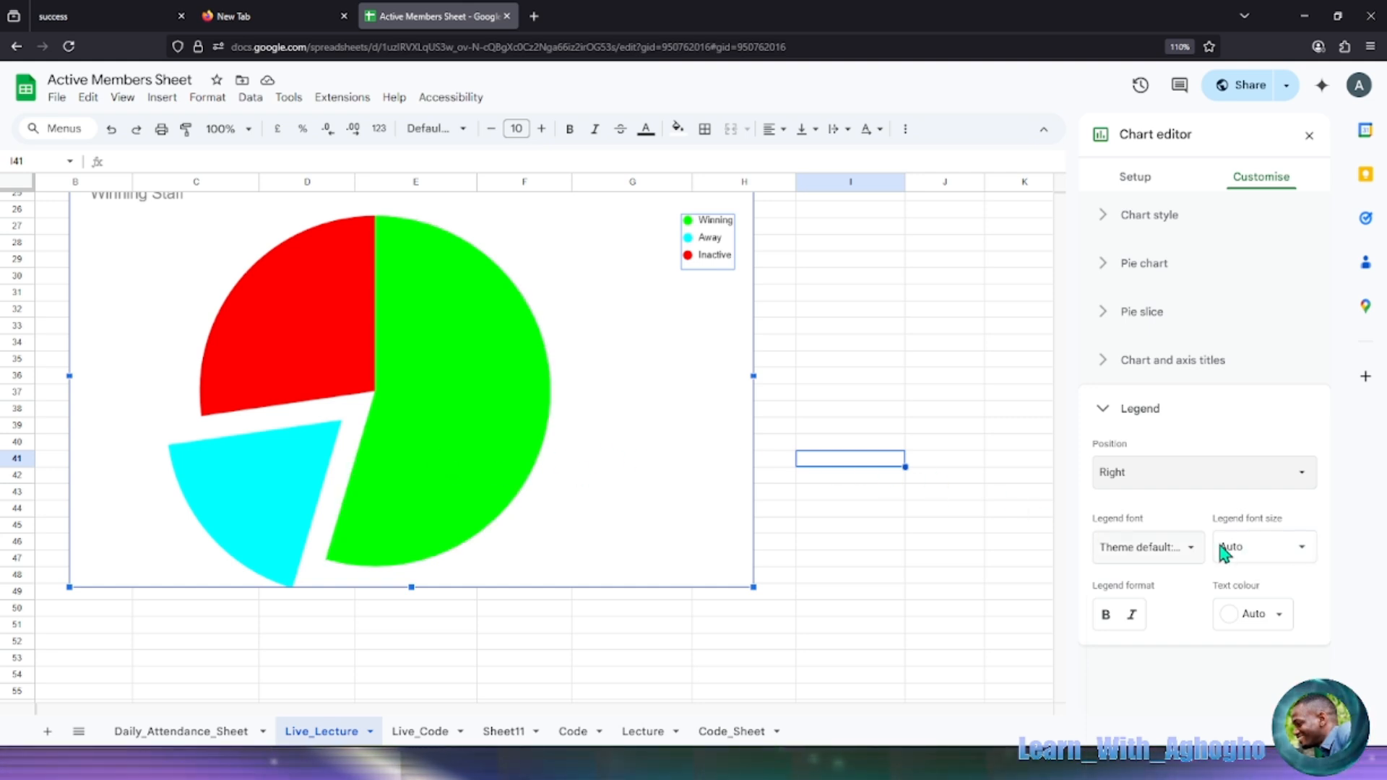
pyautogui.click(1185, 556)
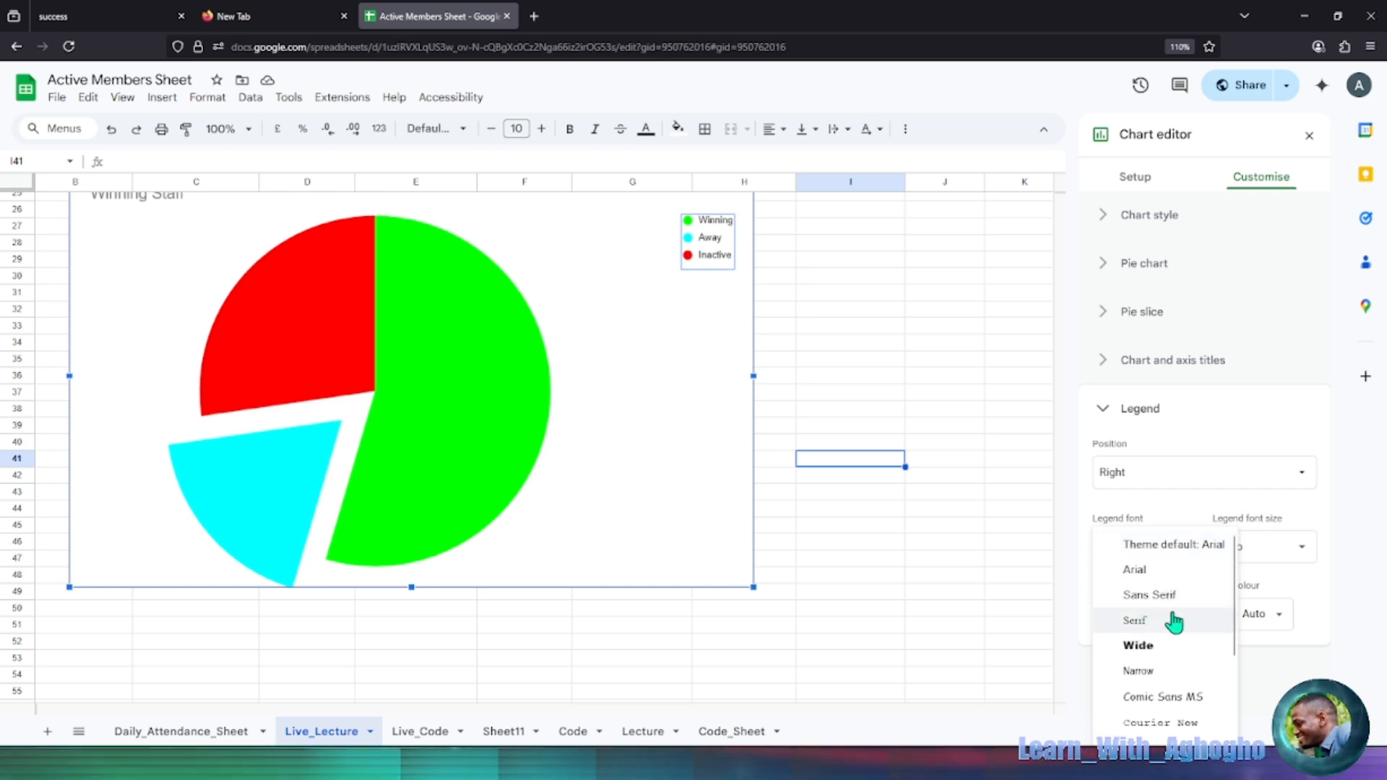
pyautogui.scroll(-3, 1197, 621)
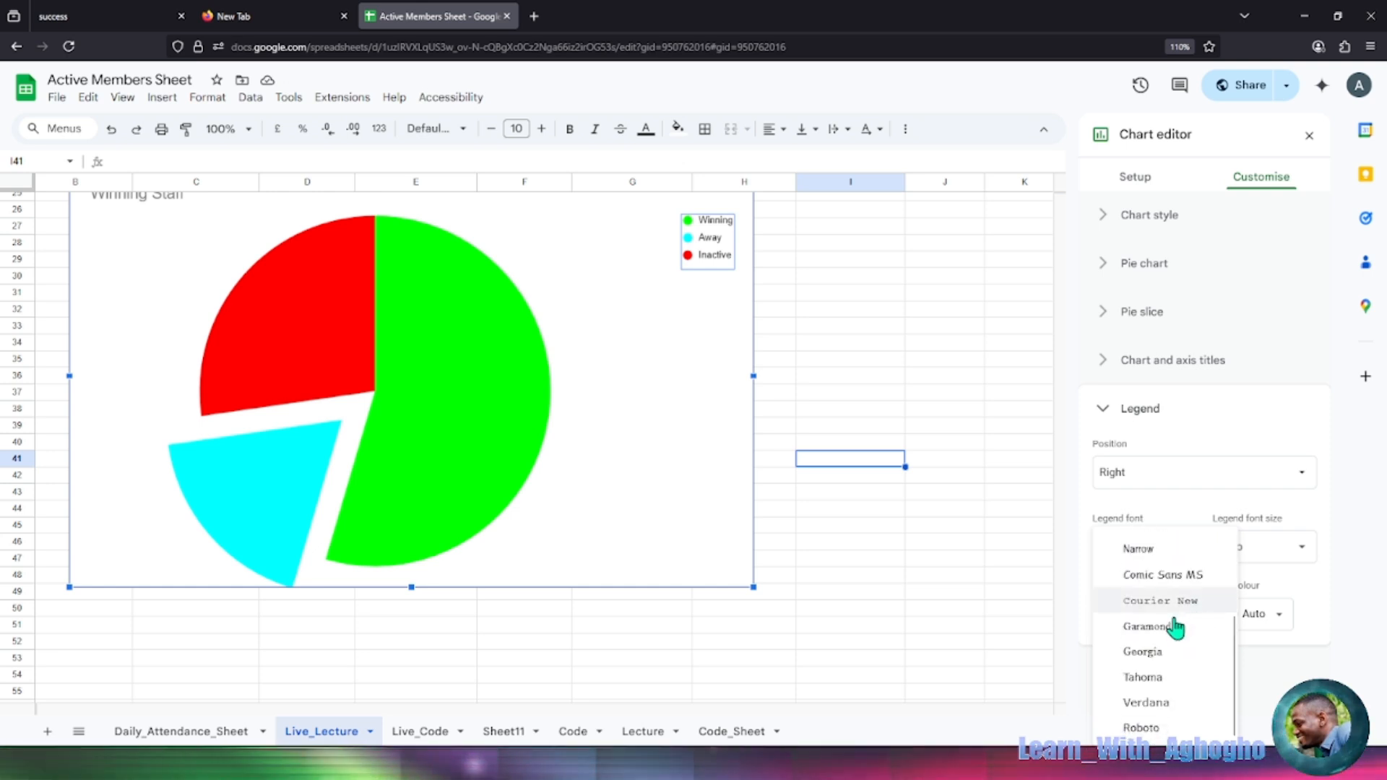
pyautogui.click(1149, 651)
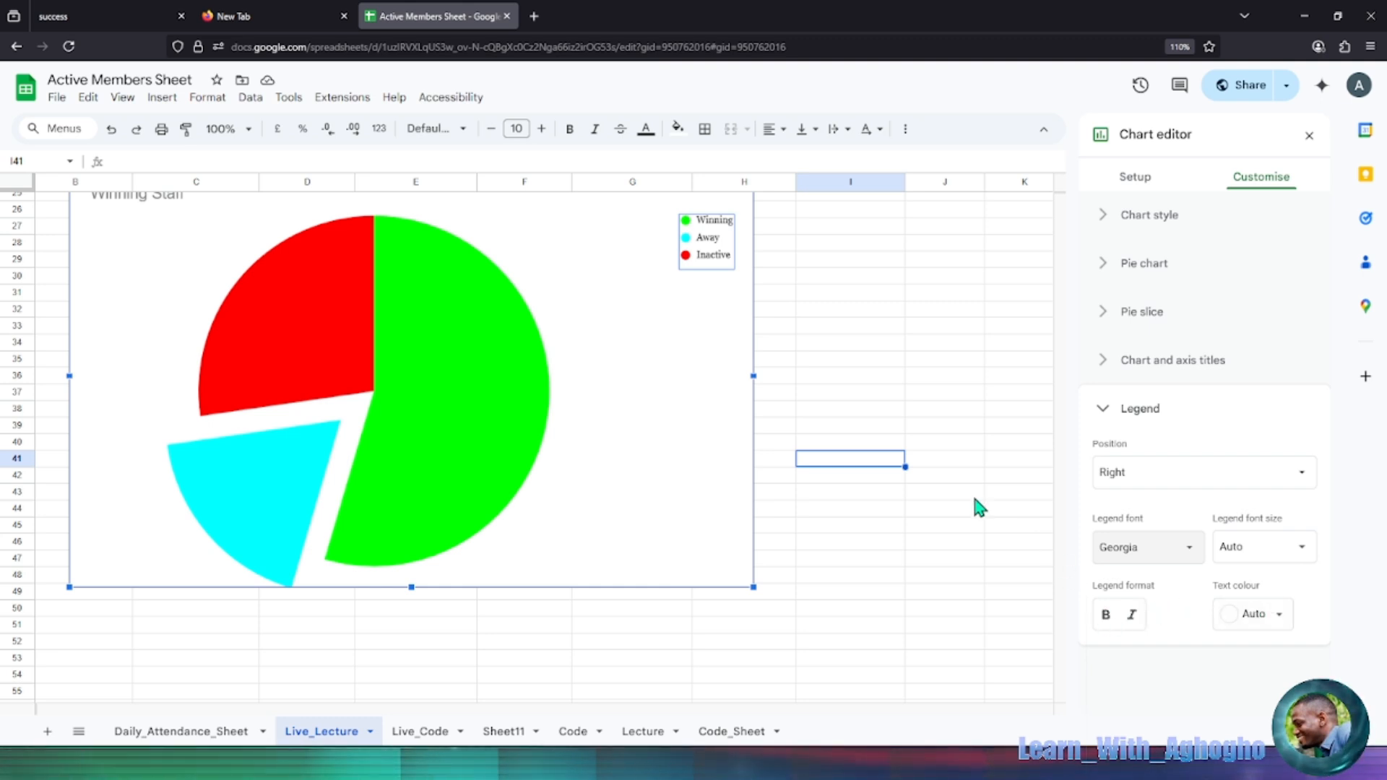
# Move the stacked legend slightly inward and down, closer to the Winning slice at about rows 28 to 31, and close the chart editor.
pyautogui.click(684, 286)
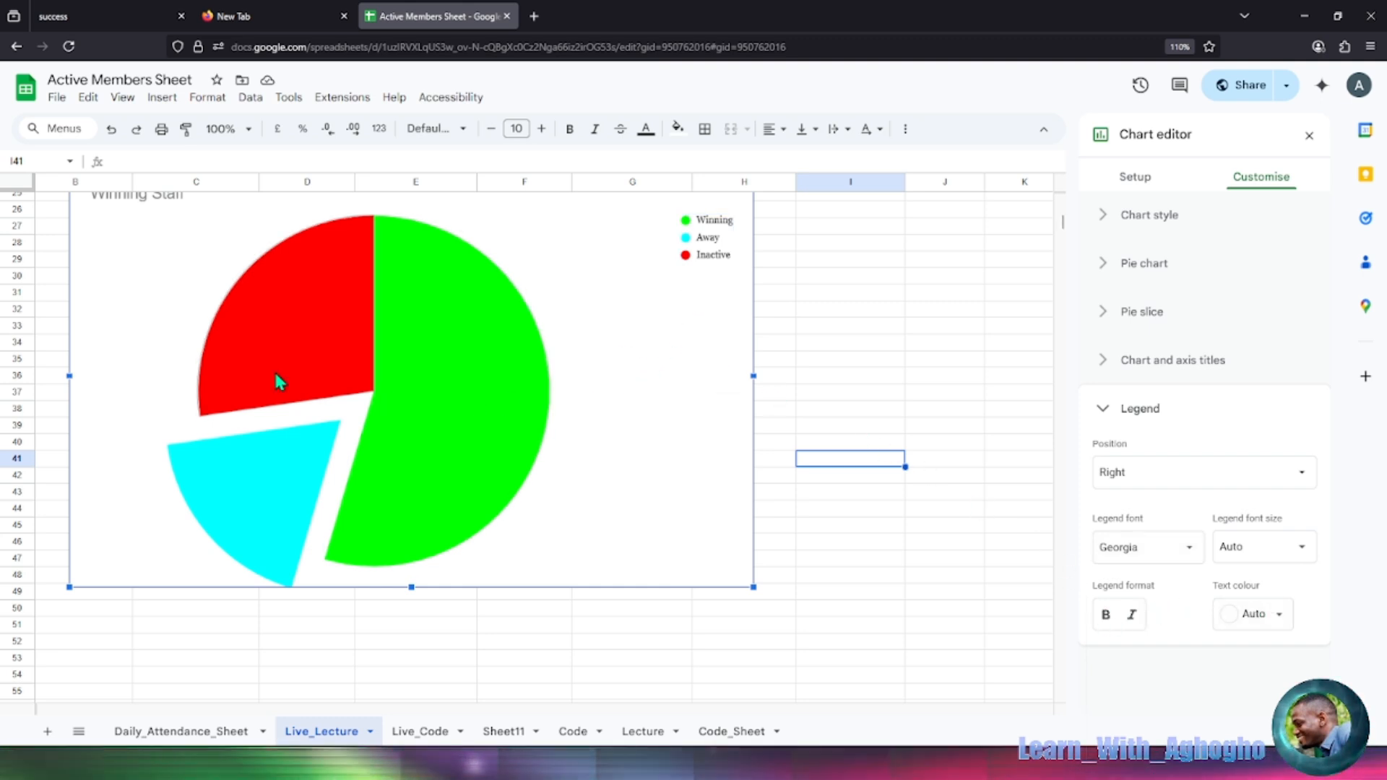
pyautogui.scroll(3, 273, 372)
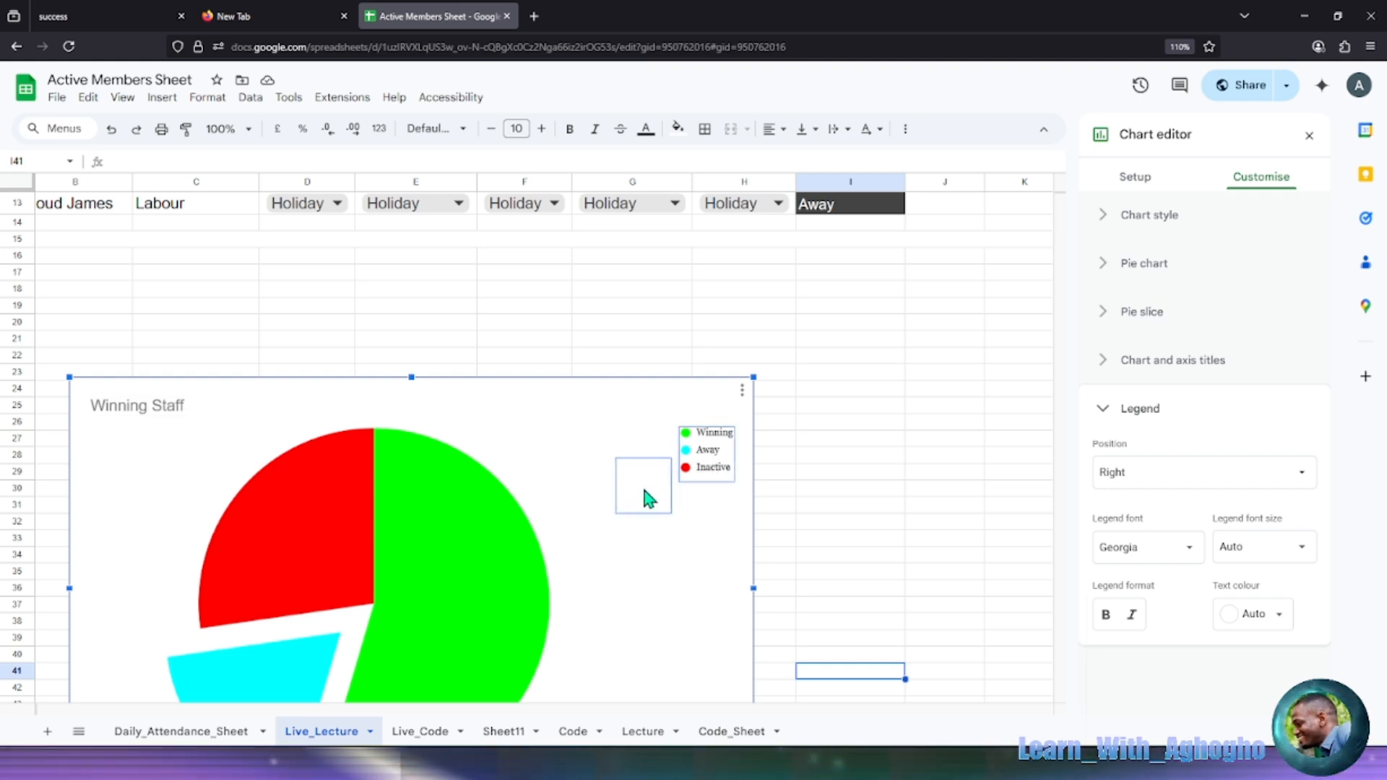
pyautogui.moveTo(644, 494); pyautogui.dragTo(647, 494)
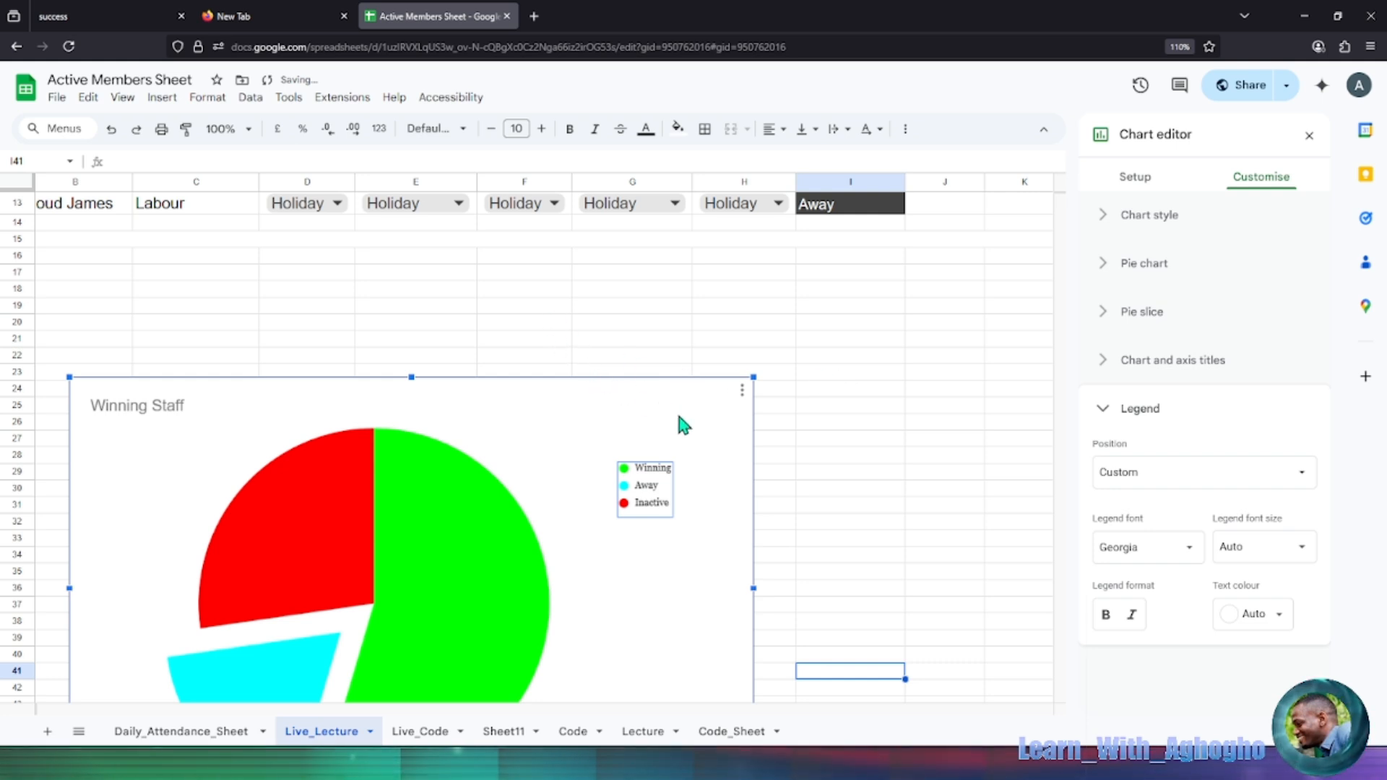
pyautogui.press('Escape')
# Review the finished Winning Staff pie chart against the attendance table and its Remark column.
pyautogui.scroll(-5, 664, 455)
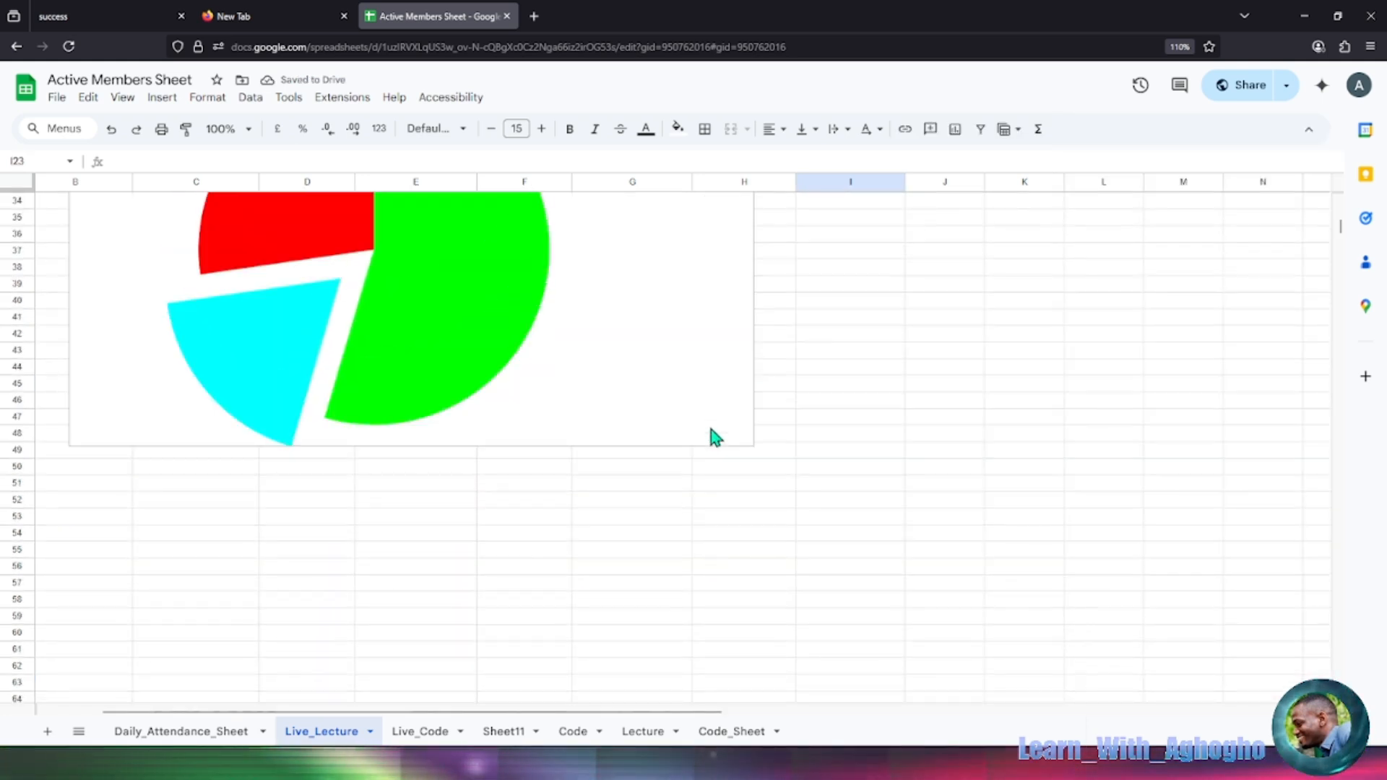
pyautogui.scroll(6, 711, 431)
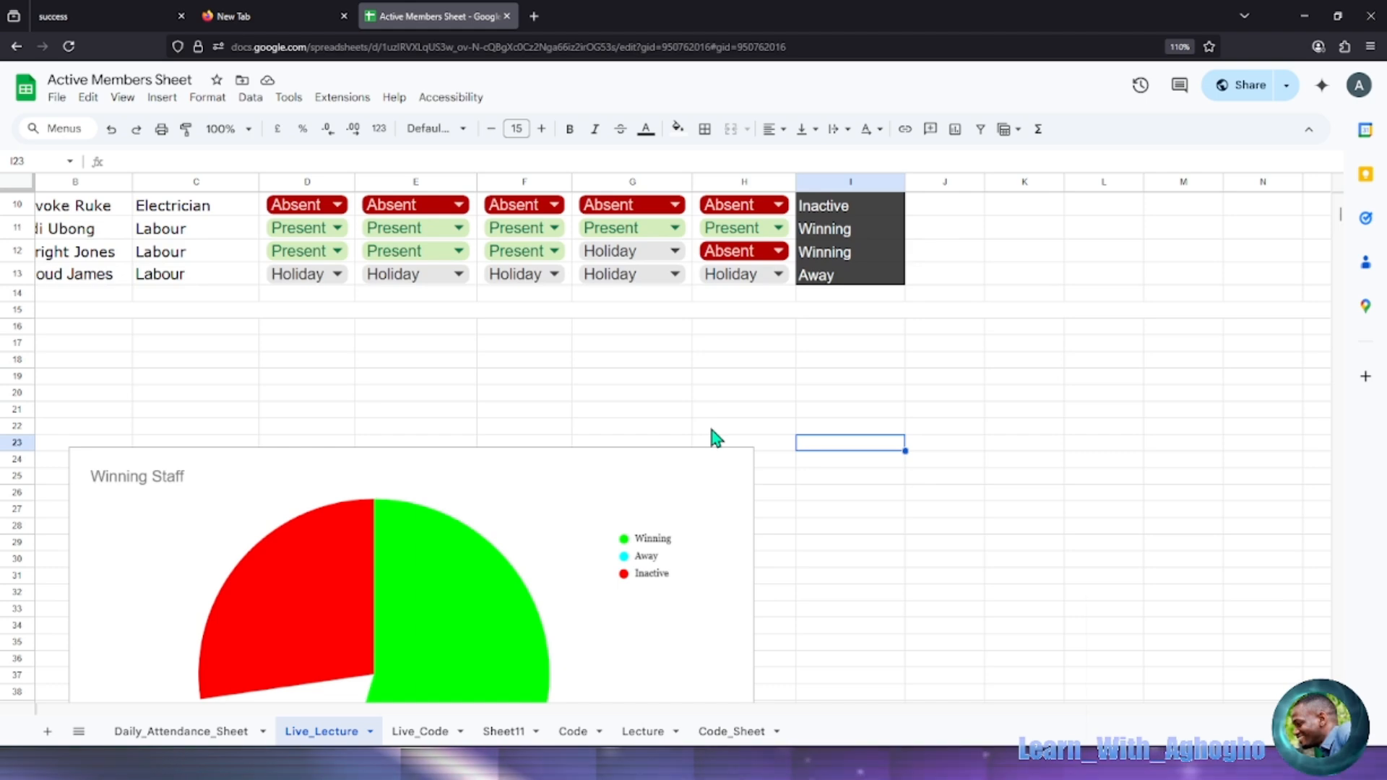
pyautogui.scroll(3, 710, 429)
pyautogui.scroll(-1, 711, 426)
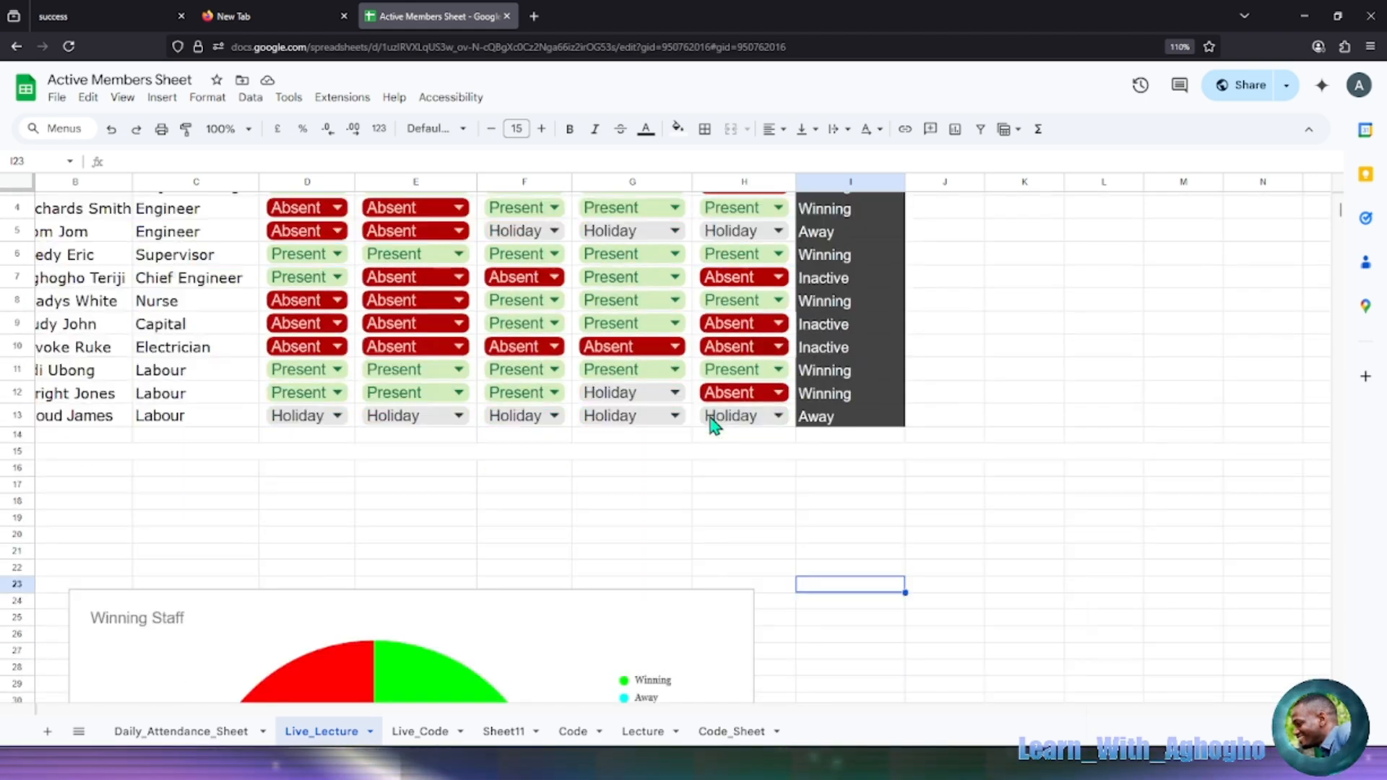
pyautogui.scroll(-4, 712, 425)
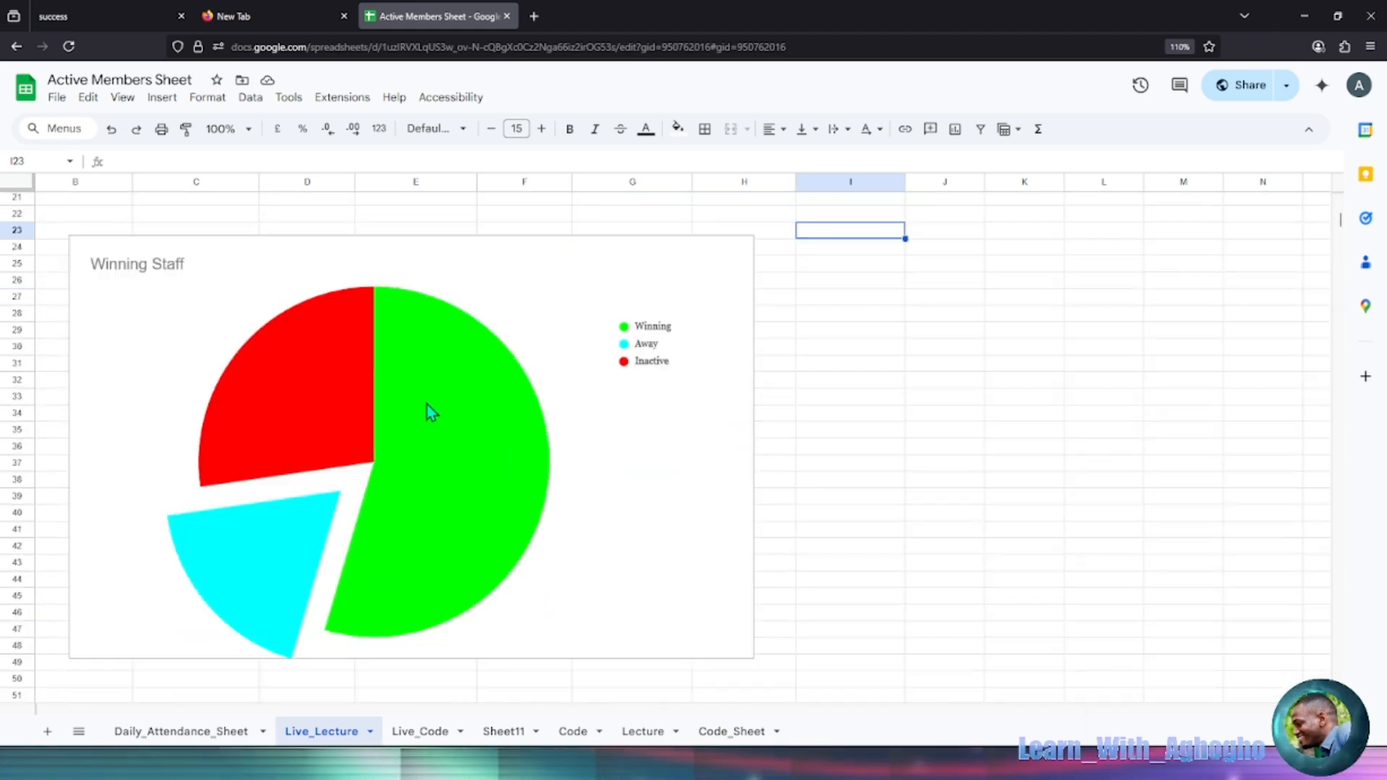
pyautogui.scroll(2, 492, 477)
pyautogui.scroll(-2, 492, 477)
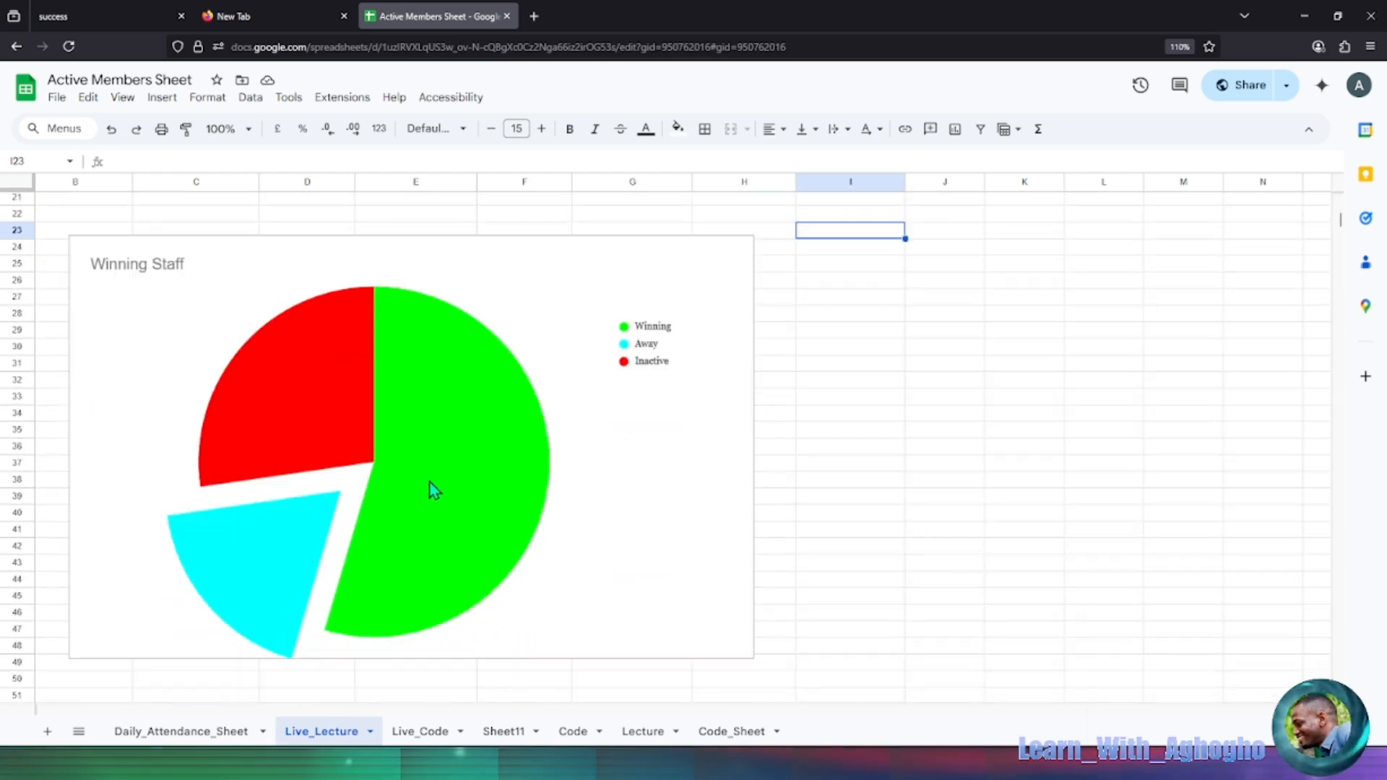
pyautogui.scroll(2, 434, 489)
pyautogui.scroll(-1, 433, 487)
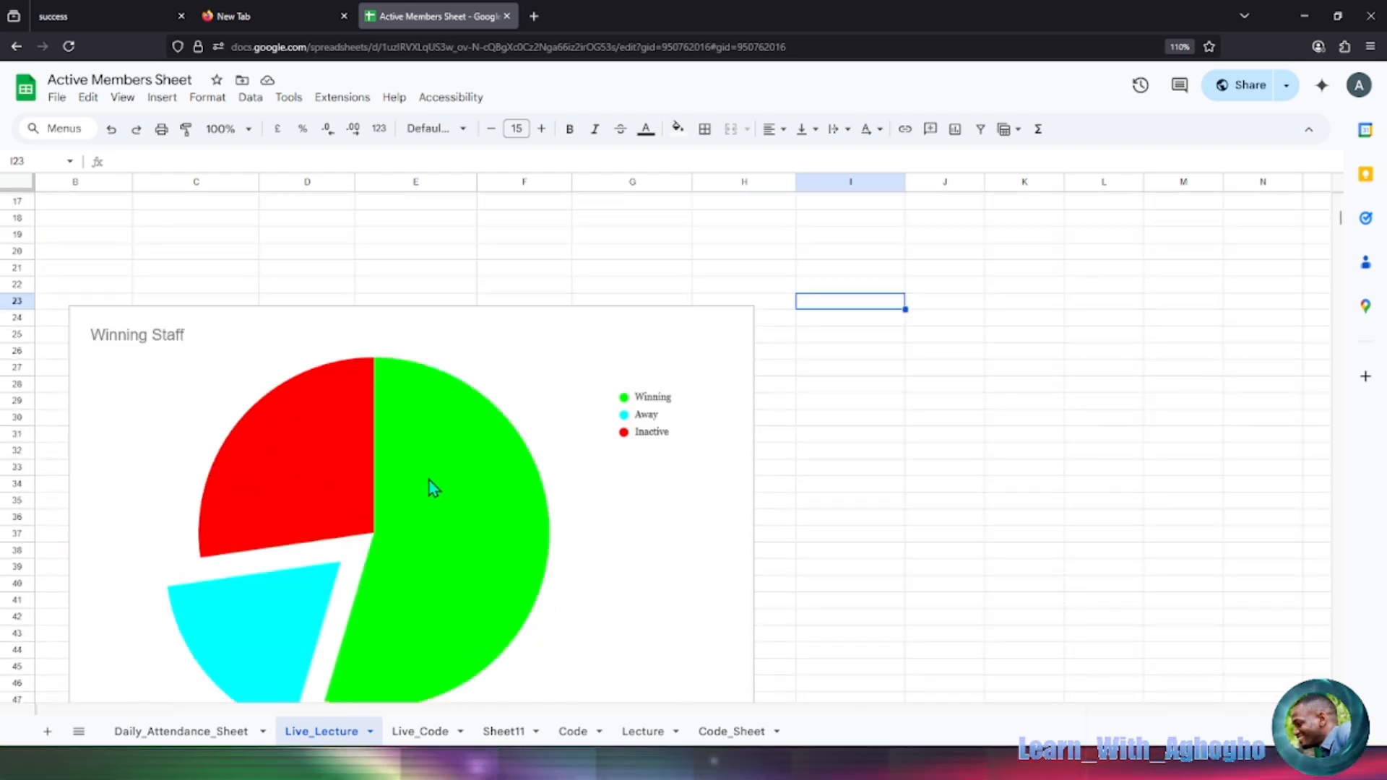
pyautogui.click(309, 448)
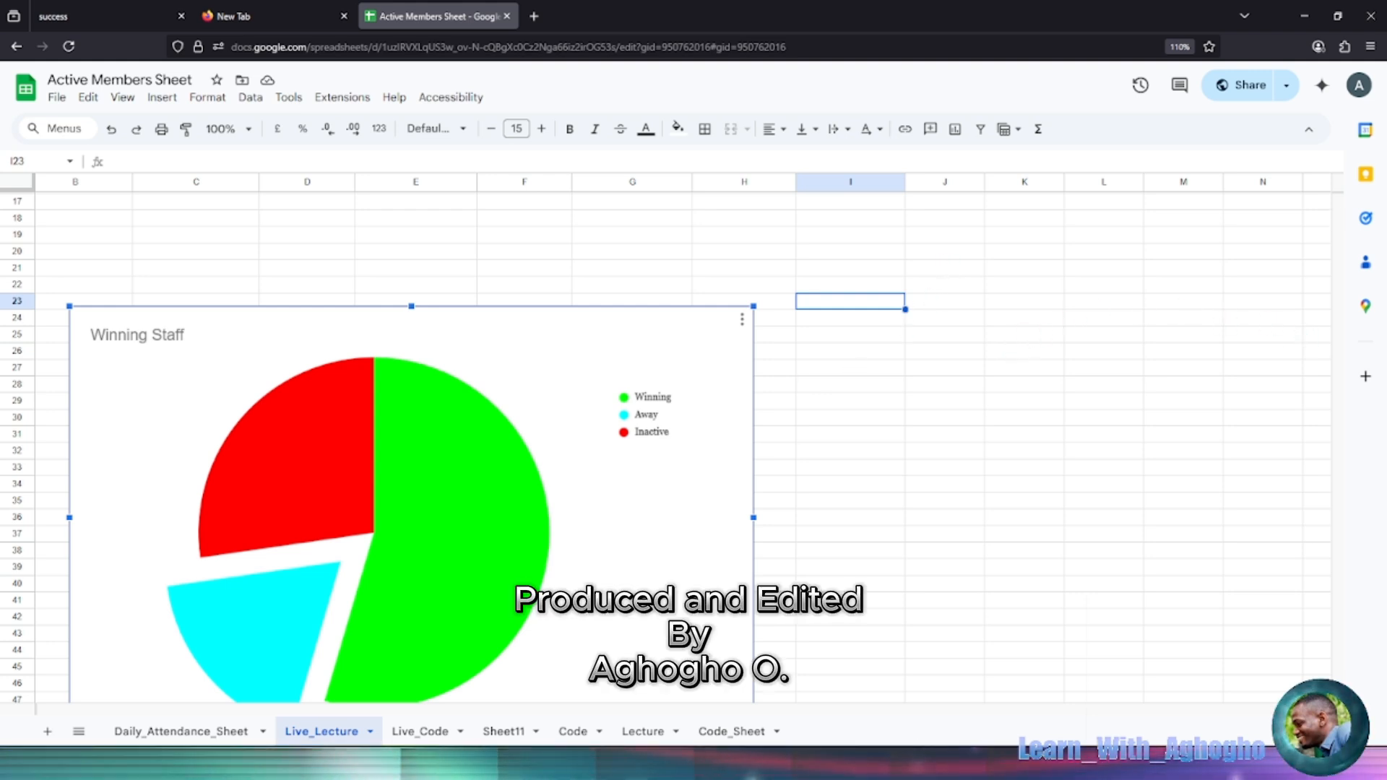
pyautogui.scroll(5, 878, 325)
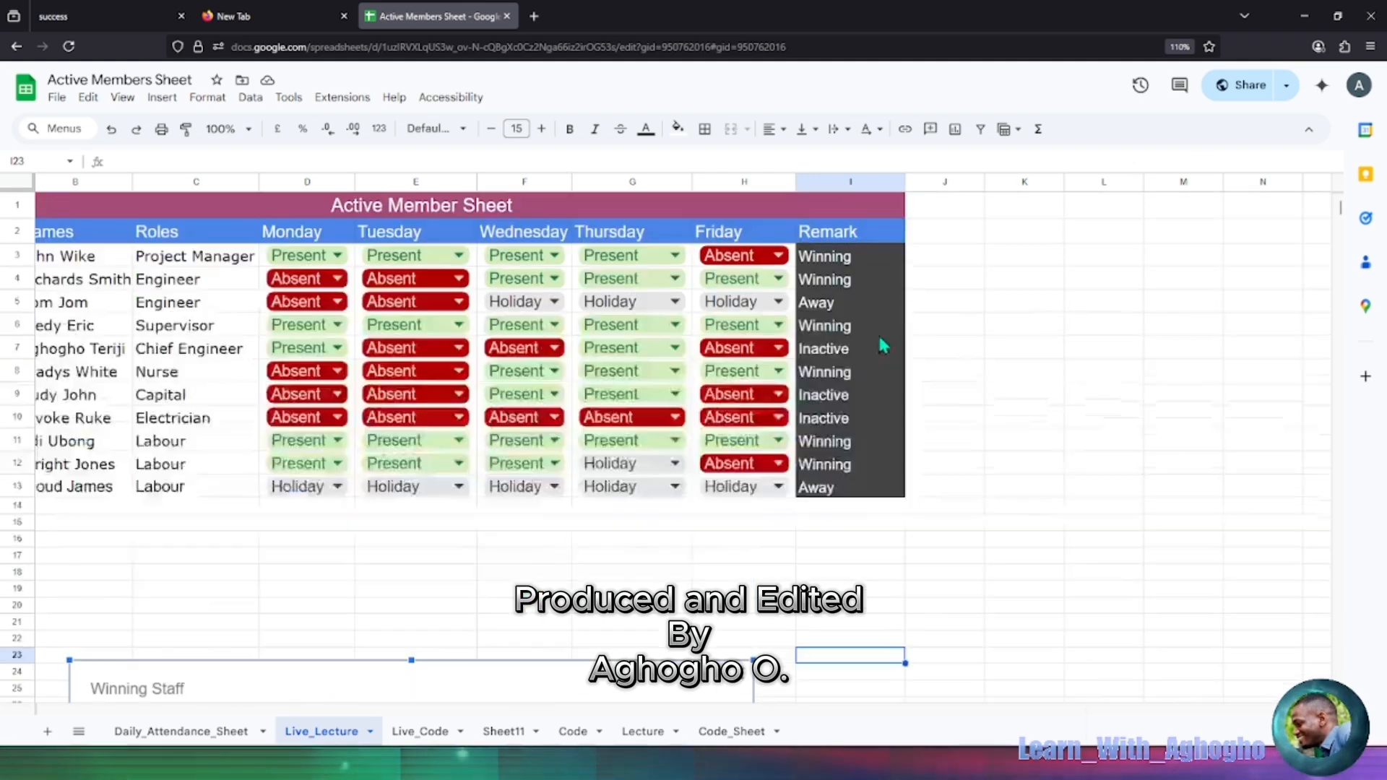